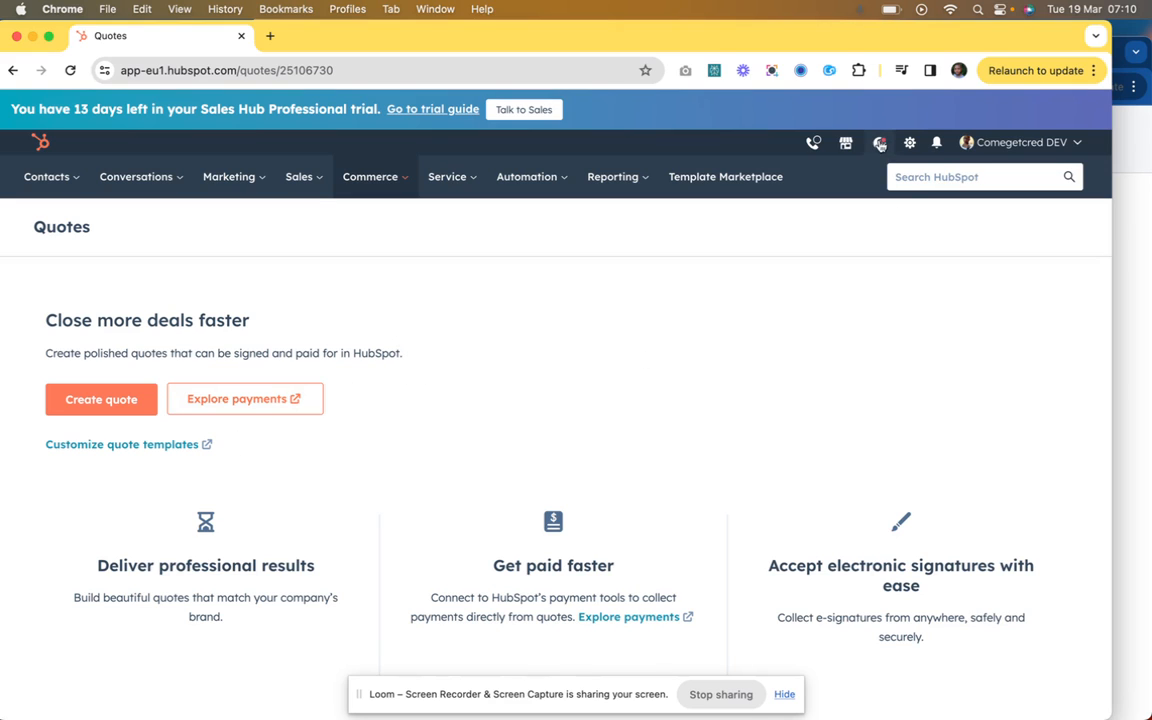
# Step: Open the account settings and go to the Quotes object under Data Management
pyautogui.click(911, 144)
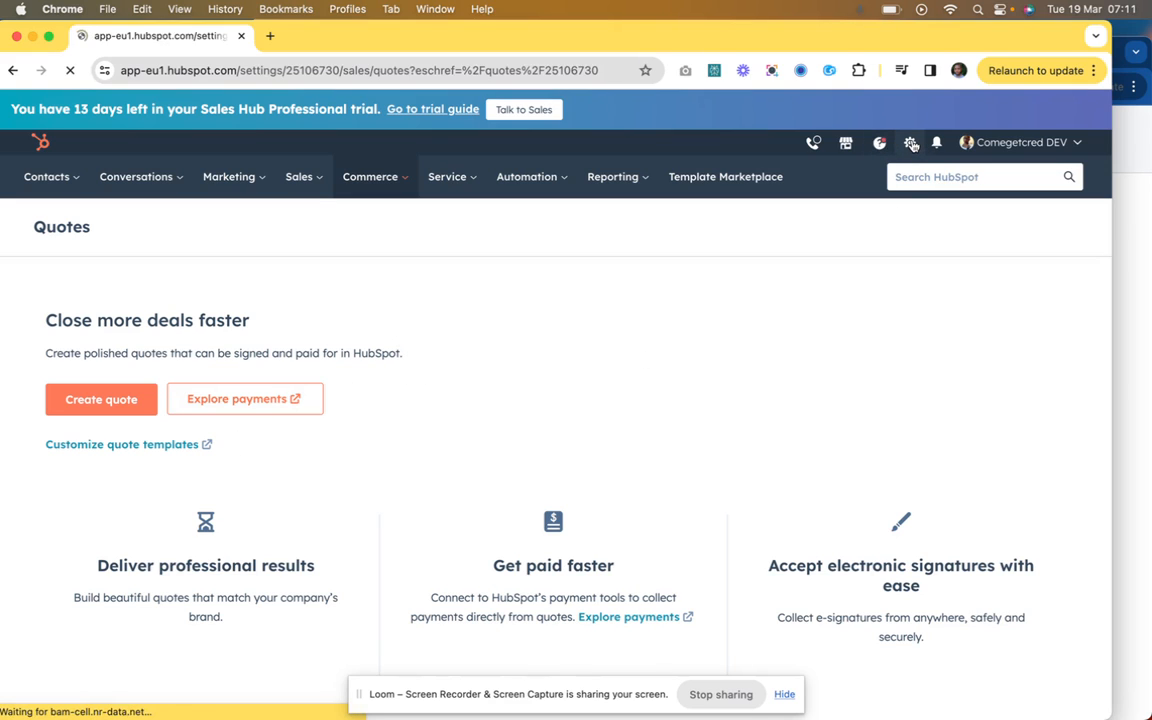
pyautogui.scroll(-10, 154, 442)
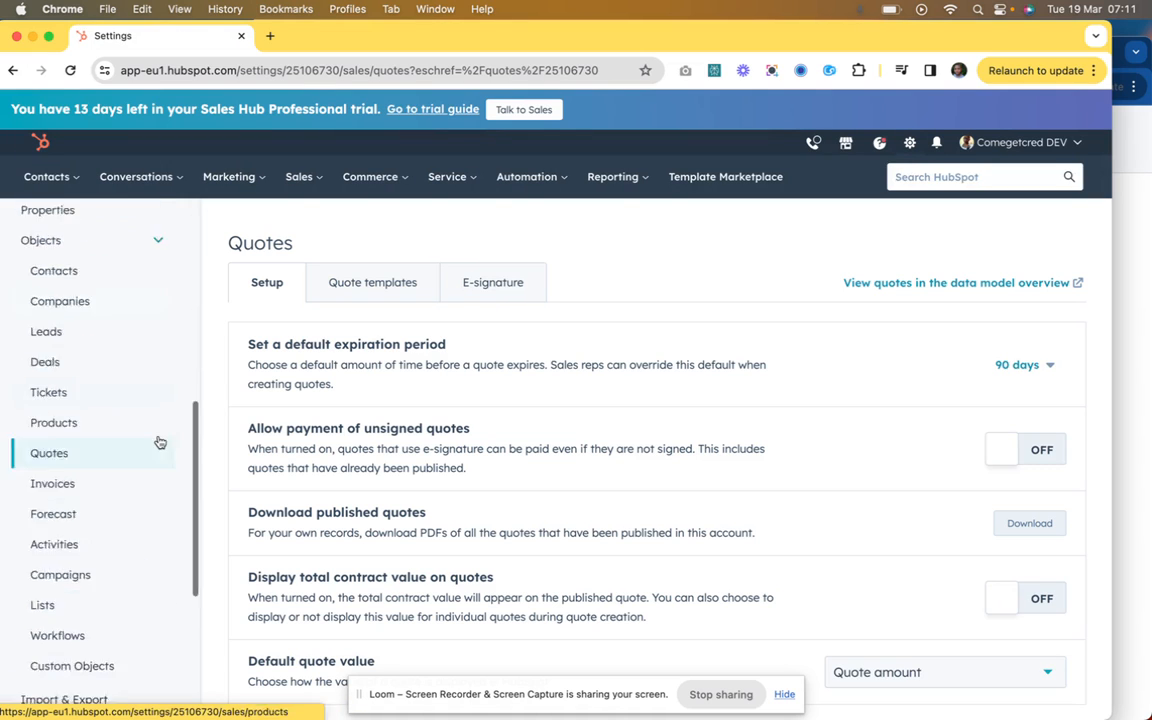
pyautogui.scroll(3, 152, 478)
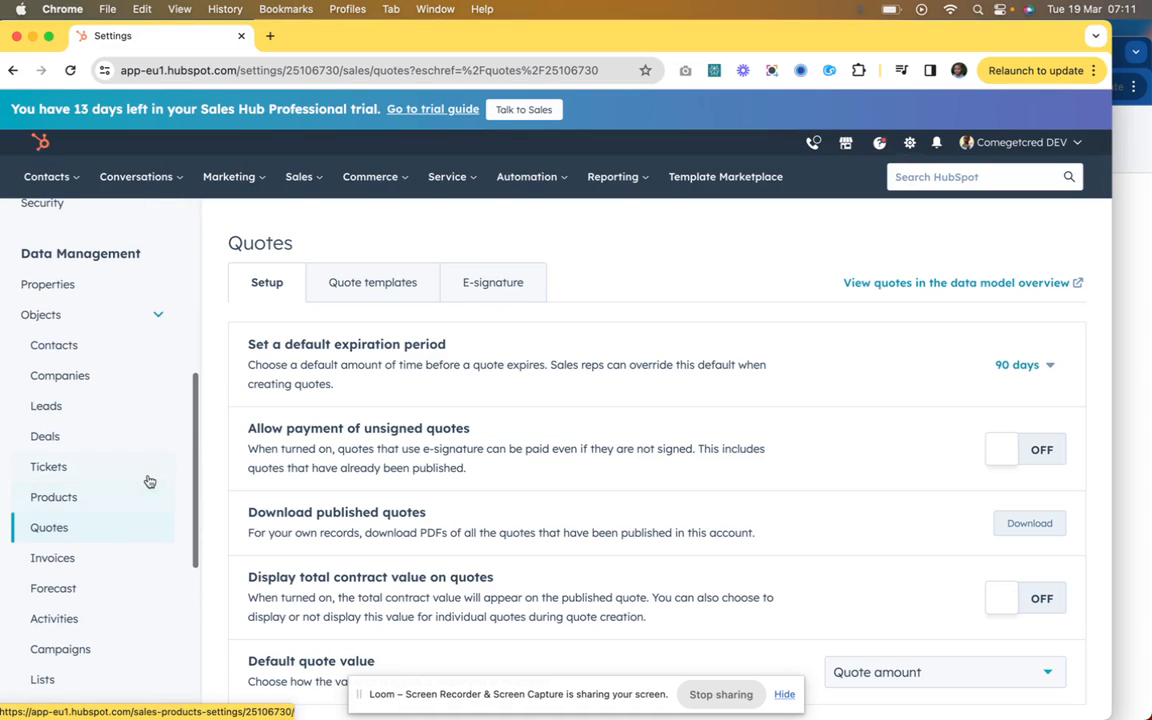
pyautogui.click(146, 318)
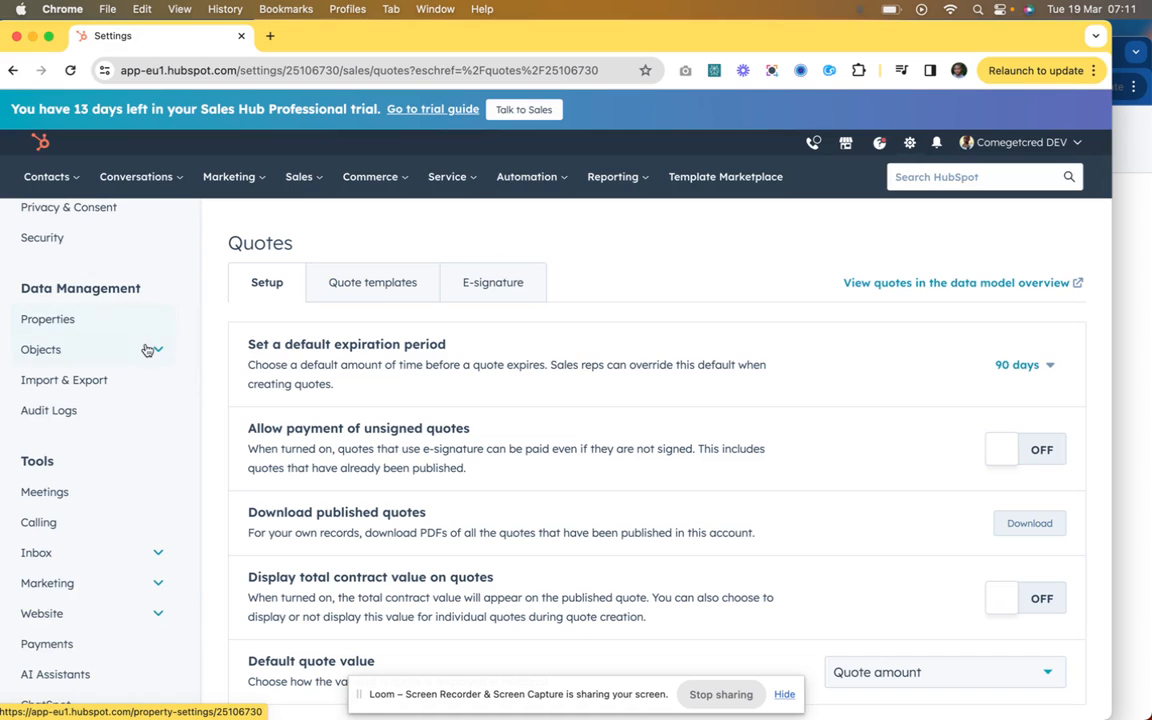
pyautogui.click(149, 345)
pyautogui.scroll(-1, 149, 350)
pyautogui.click(52, 536)
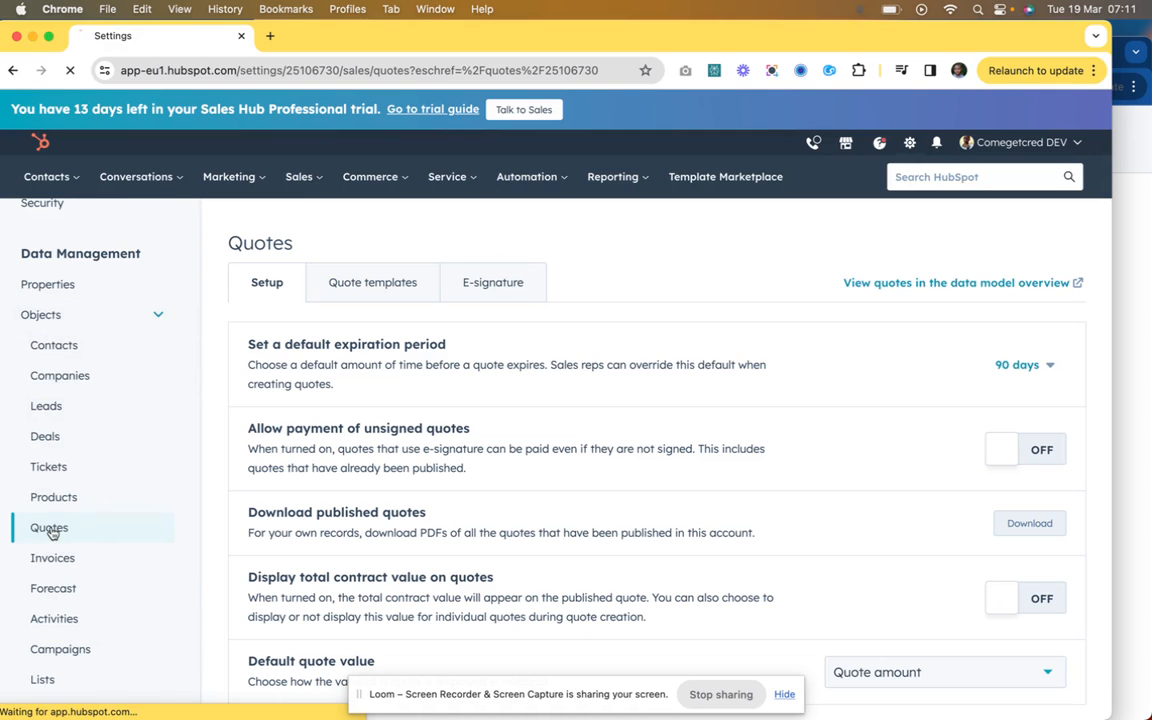
pyautogui.scroll(-1, 369, 426)
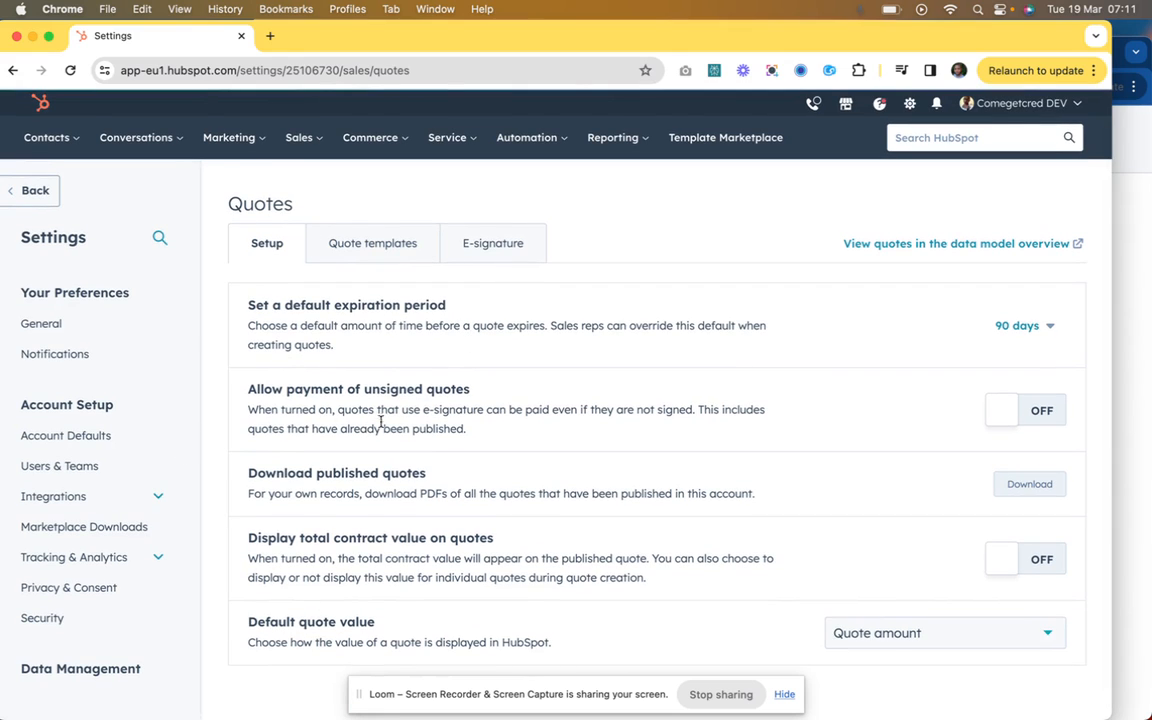
# Step: Open the quote templates of the Quotes settings and look over the default and customized template lists
pyautogui.click(374, 246)
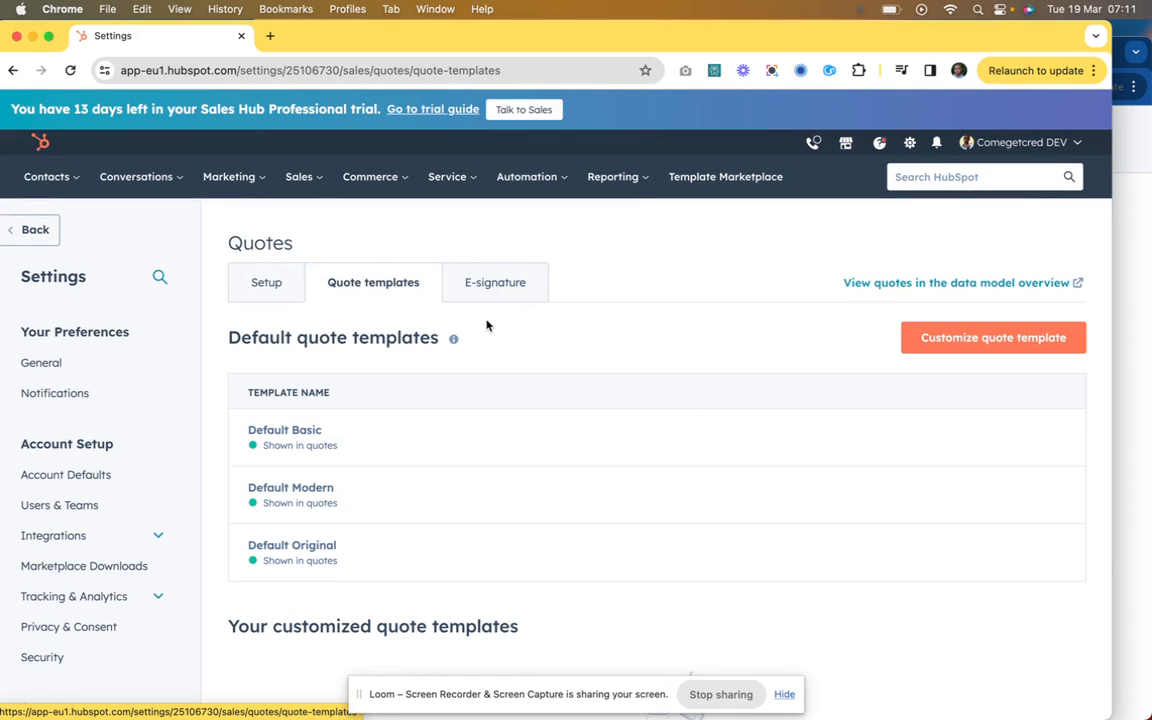
pyautogui.scroll(-3, 487, 323)
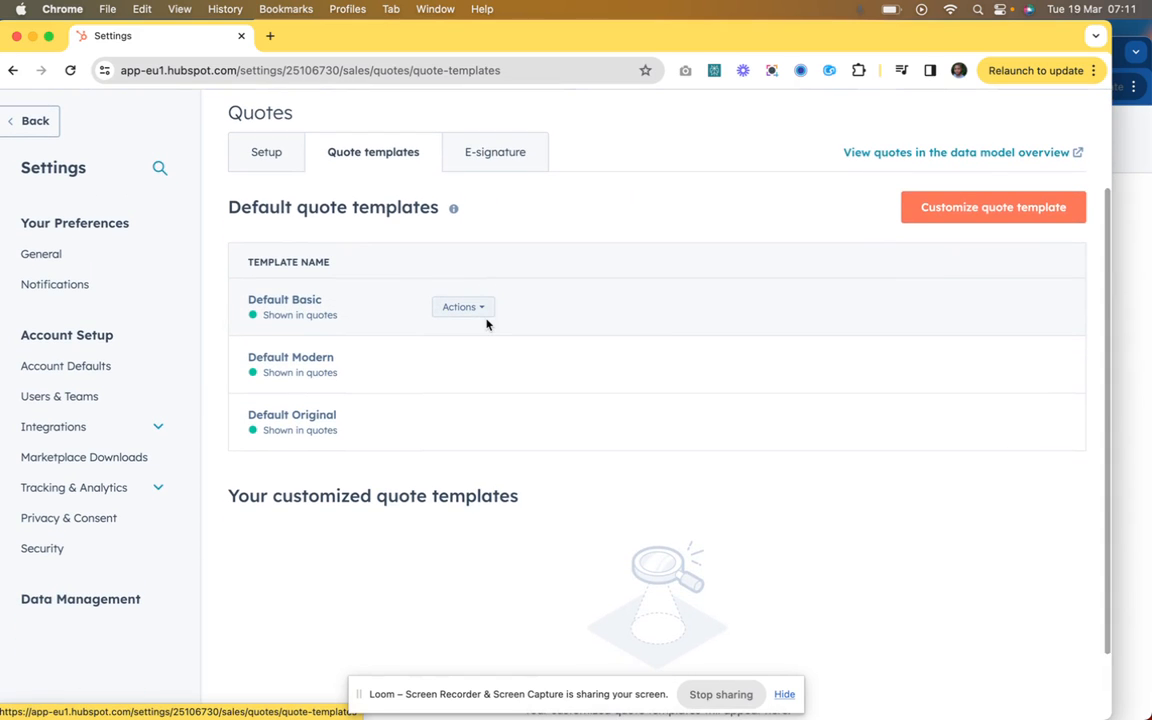
pyautogui.scroll(-1, 500, 380)
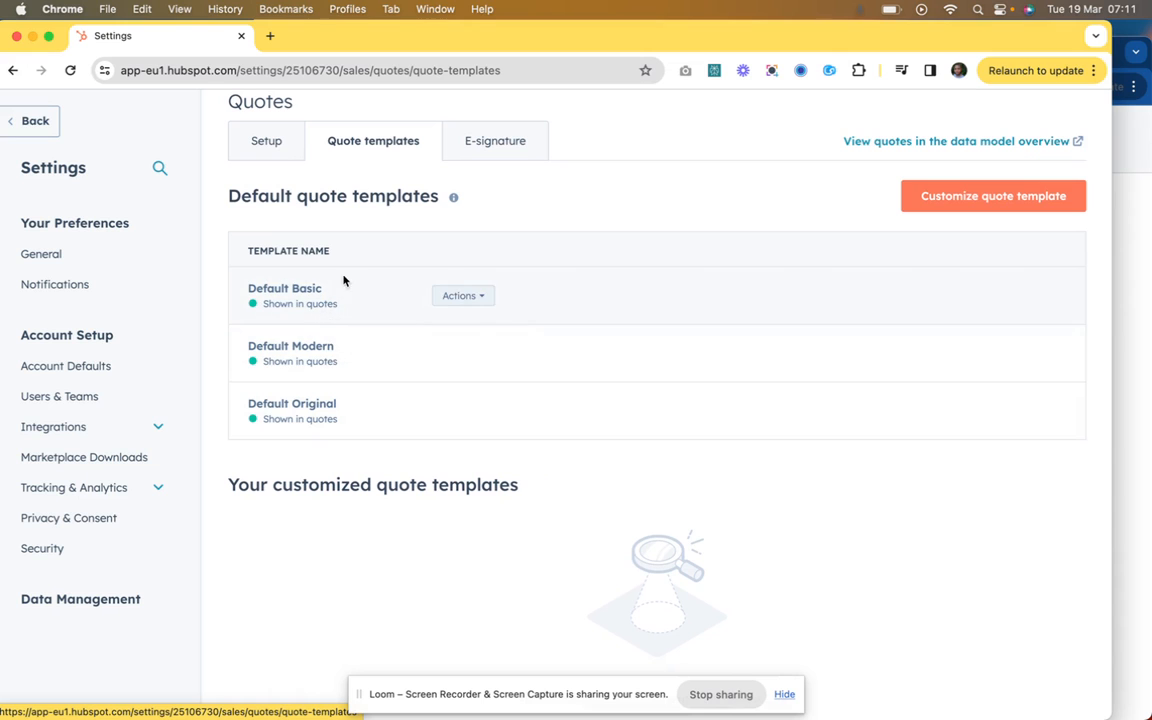
pyautogui.scroll(-2, 347, 400)
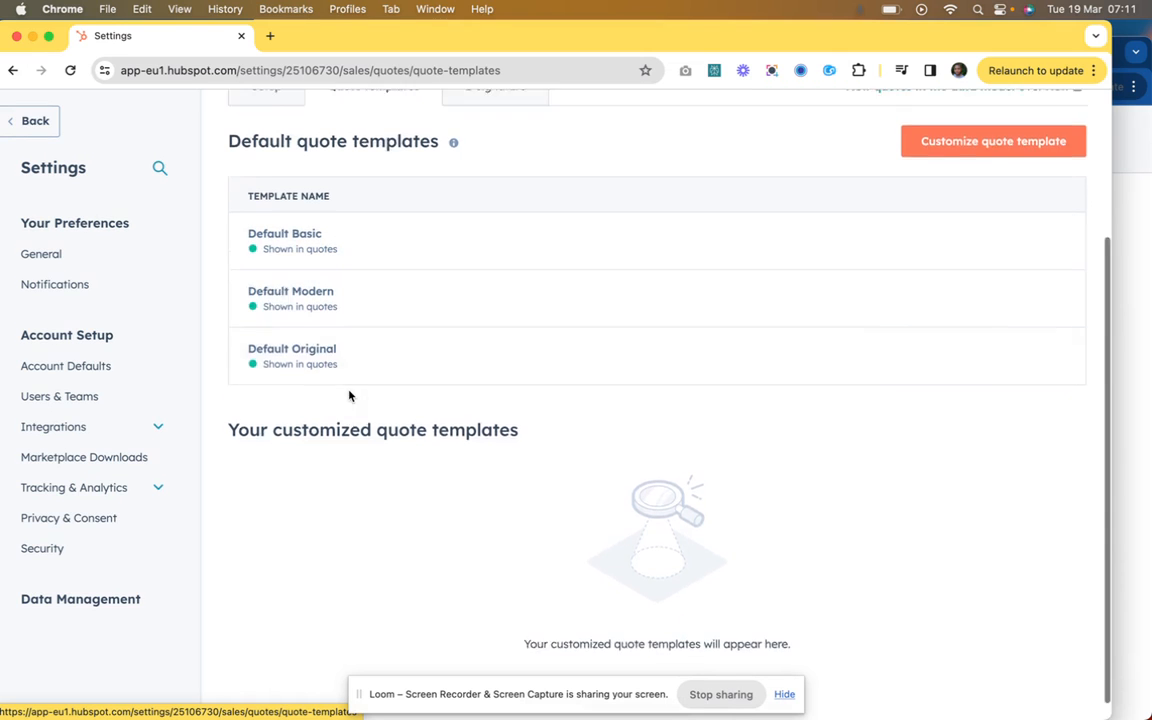
pyautogui.scroll(3, 349, 396)
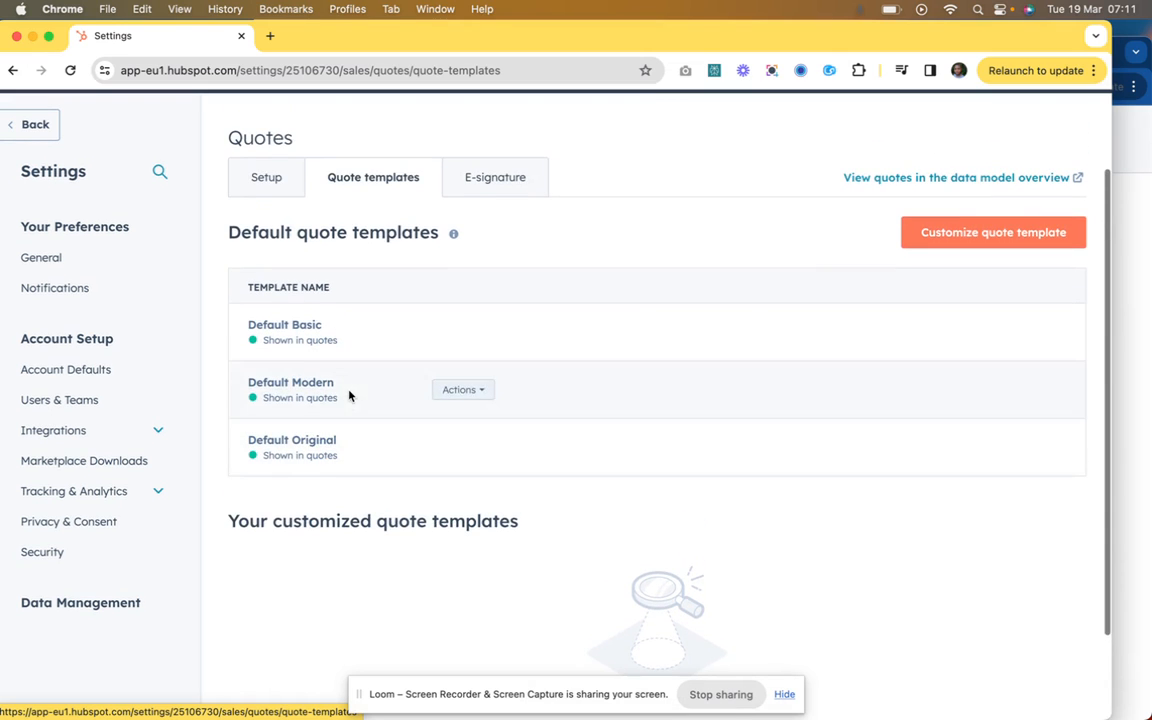
# Step: Start a customized quote template based on the Basic template of the CMS Quotes Theme
pyautogui.click(973, 243)
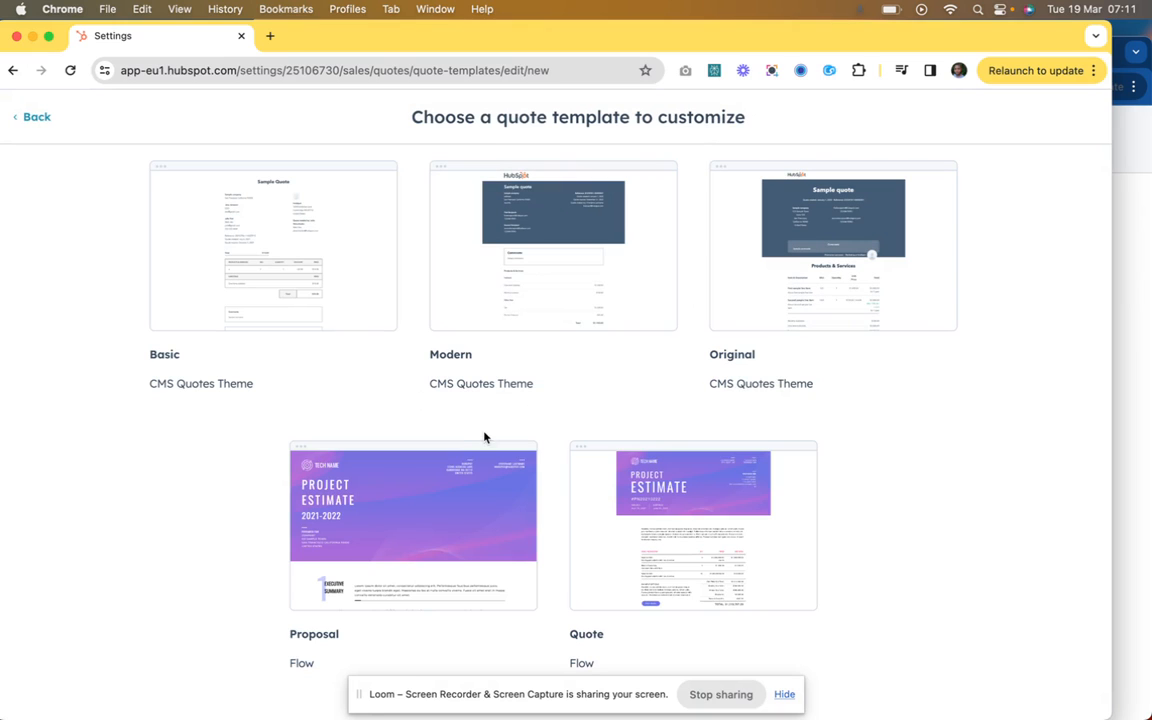
pyautogui.moveTo(480, 442)
pyautogui.moveTo(594, 231)
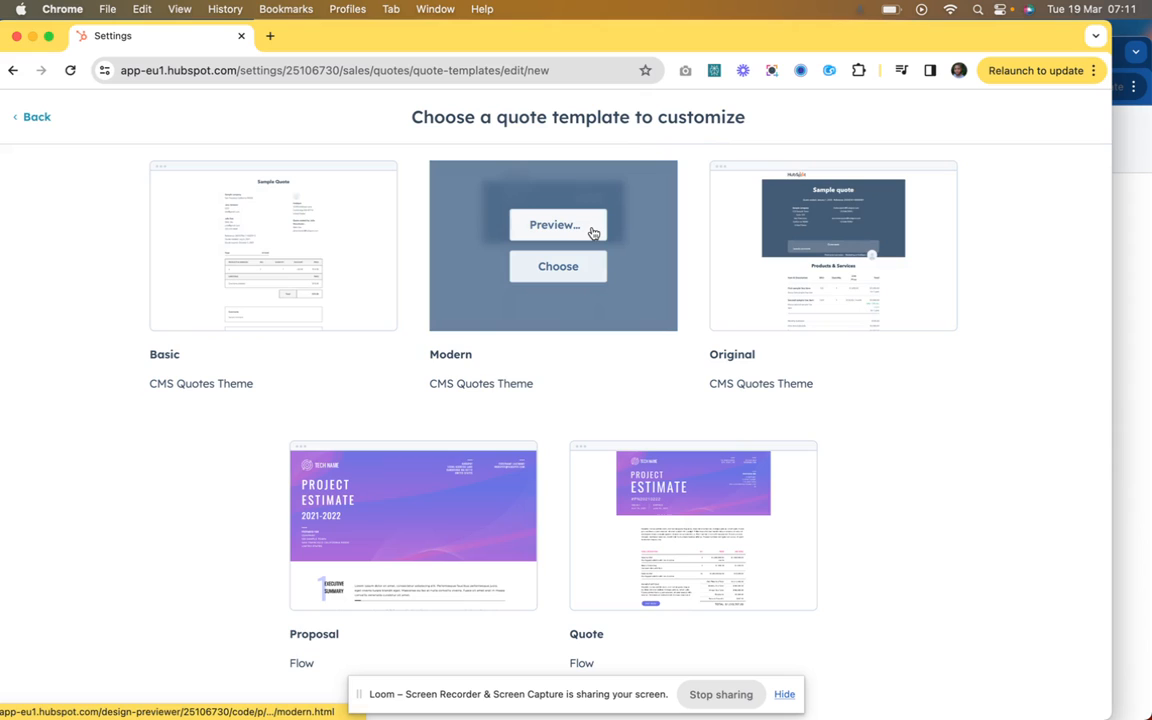
pyautogui.moveTo(335, 281)
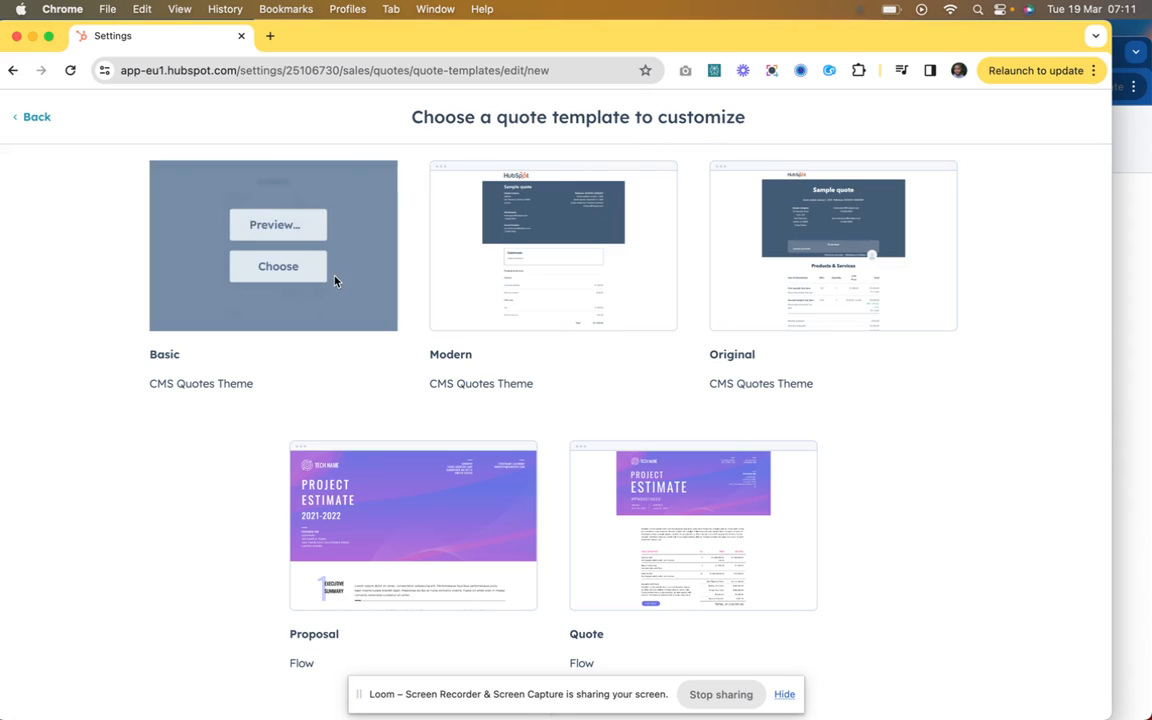
pyautogui.click(287, 277)
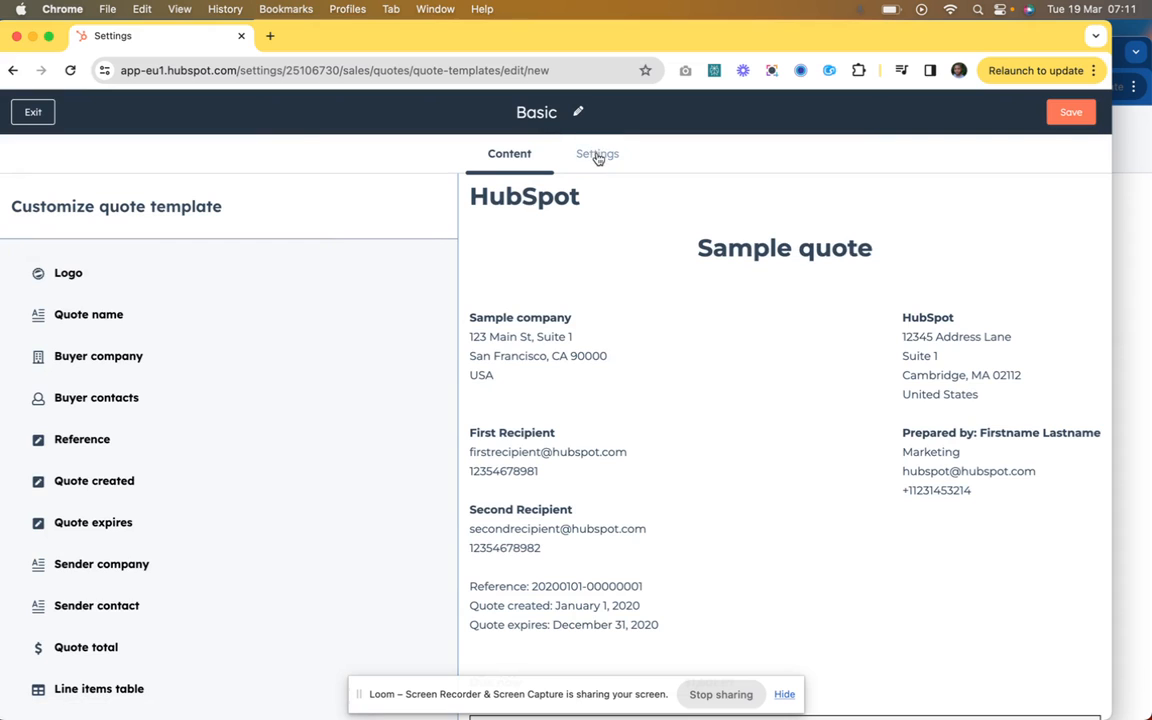
# Step: Look through the sample quote content of the Basic template and open the template's settings
pyautogui.scroll(-15, 580, 401)
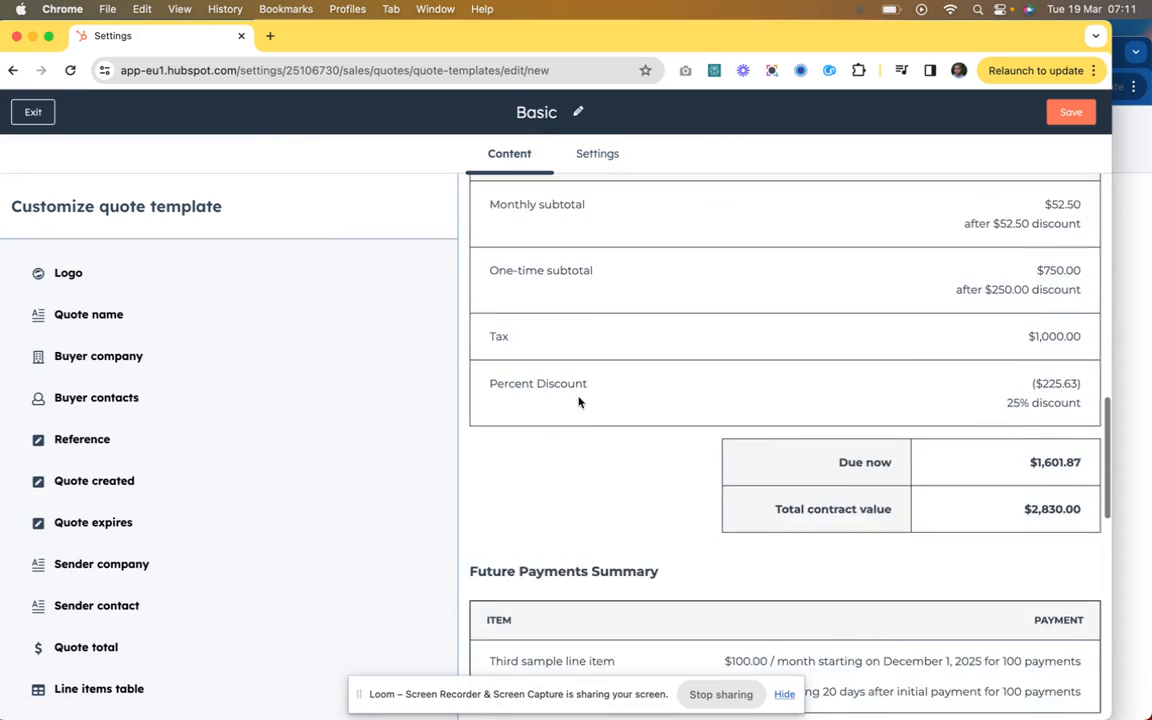
pyautogui.scroll(3, 578, 401)
pyautogui.scroll(-10, 578, 401)
pyautogui.scroll(15, 578, 401)
pyautogui.scroll(5, 578, 401)
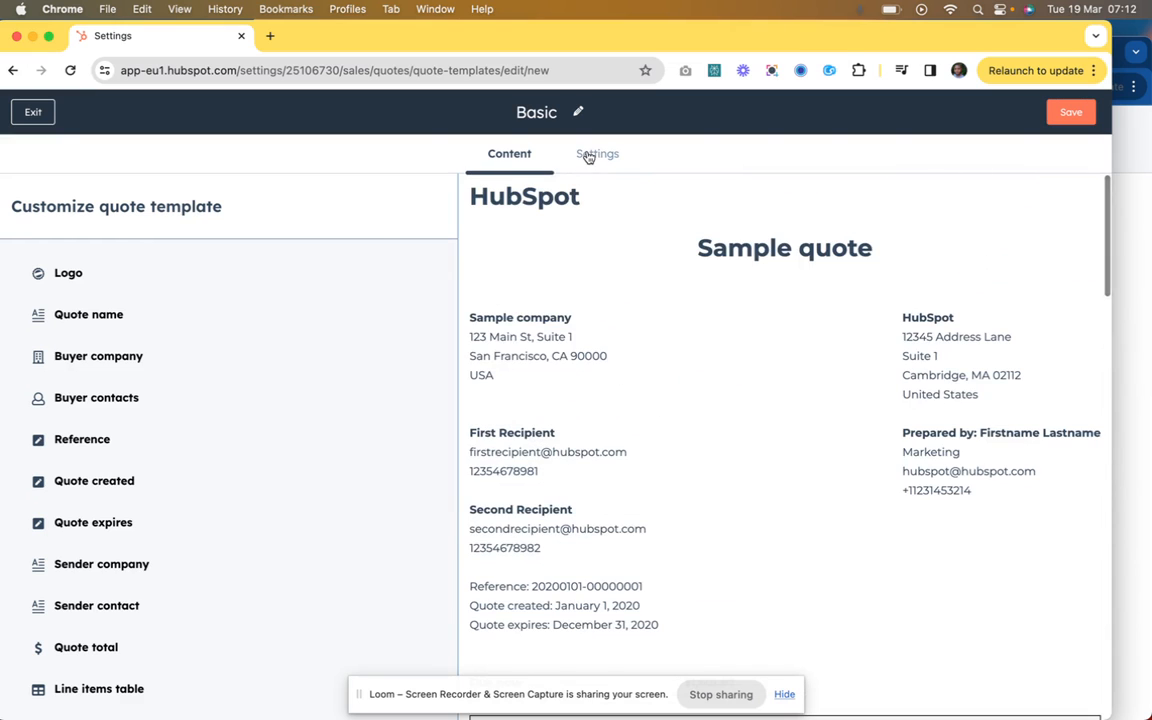
pyautogui.click(588, 155)
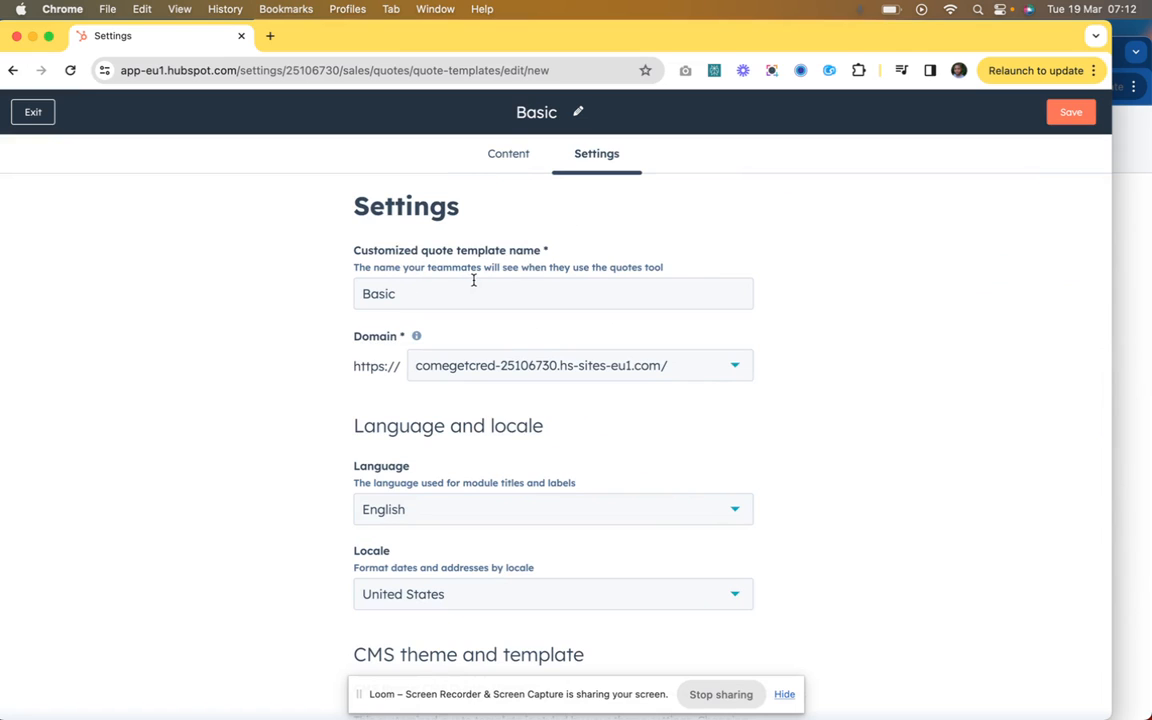
pyautogui.scroll(-1, 557, 282)
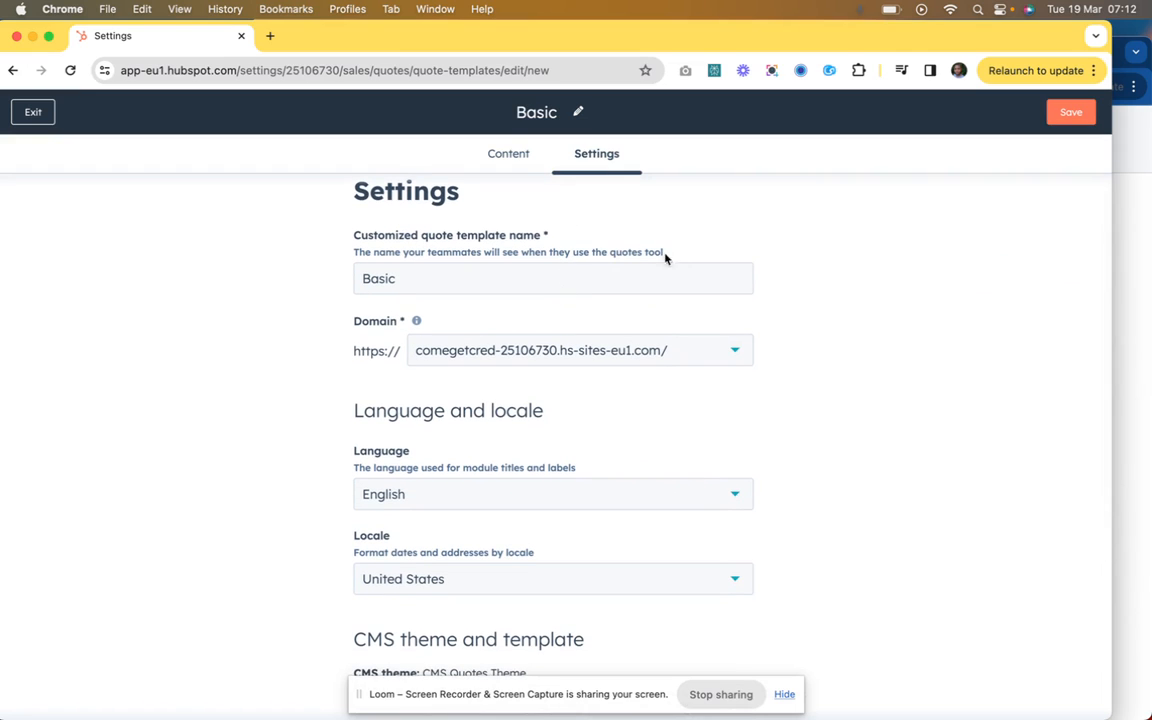
pyautogui.scroll(-1, 679, 267)
# Step: Rename the customized quote template to "Basic Simple Quote"
pyautogui.click(635, 260)
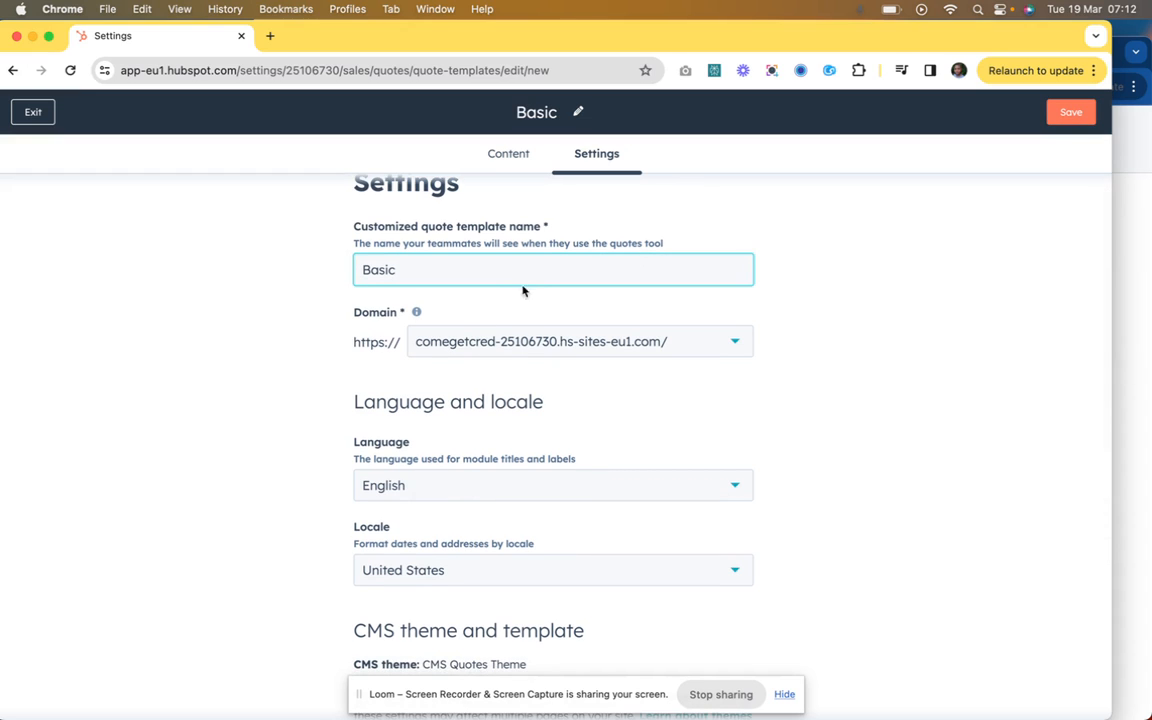
pyautogui.press('super+a')
pyautogui.press('BackSpace')
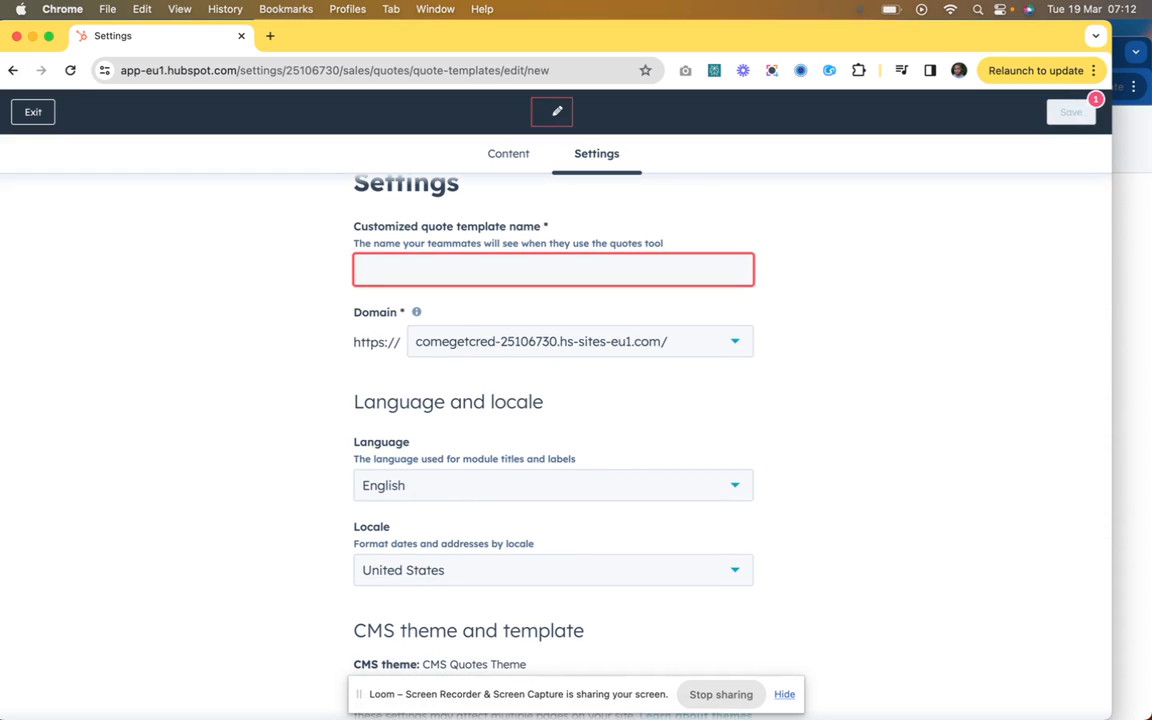
pyautogui.write('Basic')
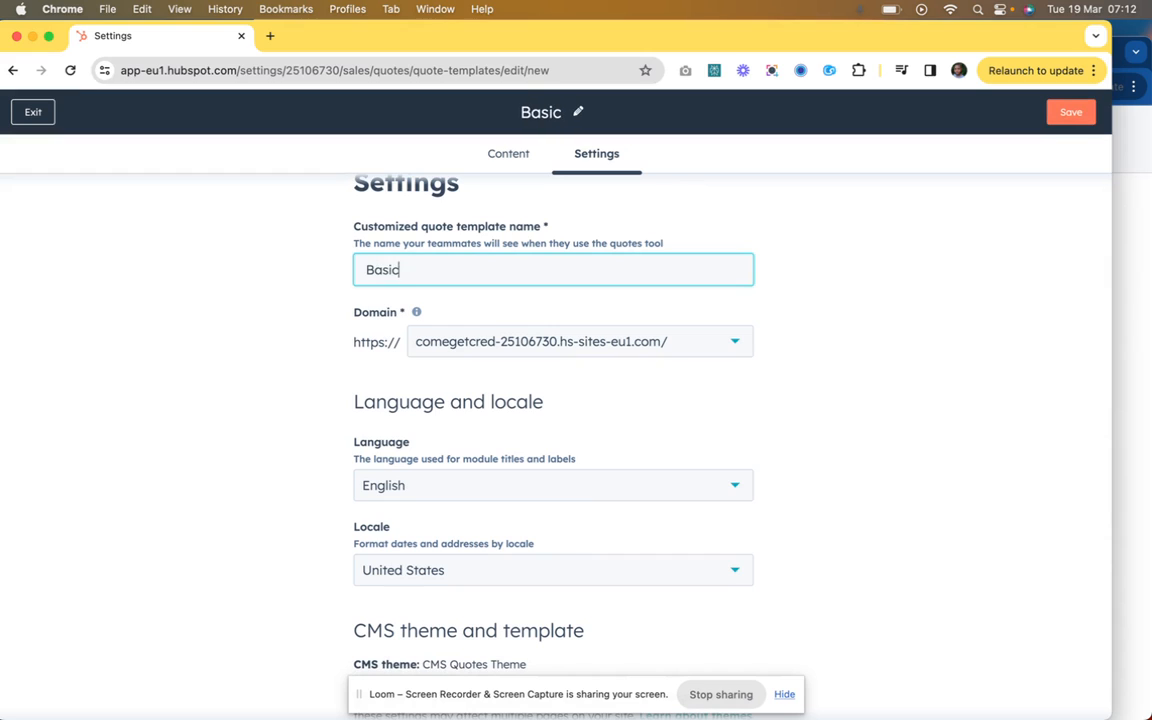
pyautogui.write(' Simple ')
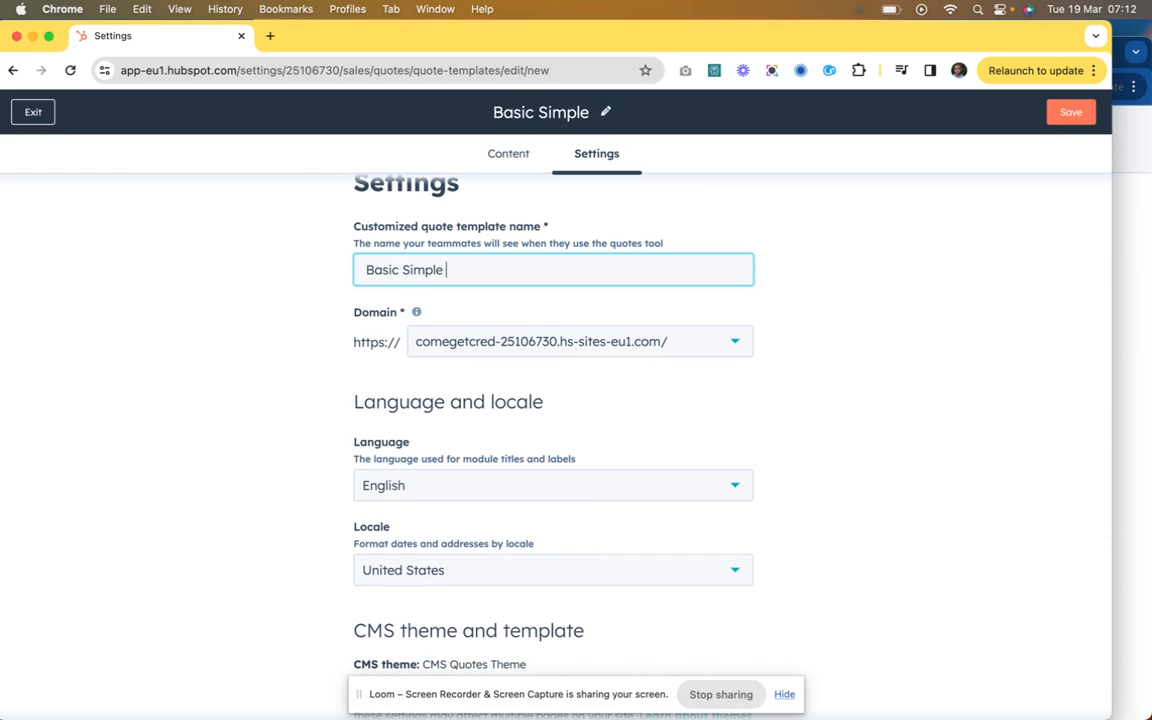
pyautogui.write('Quote')
# Step: Open the CMS Quotes Theme settings for editing from the template's settings and dismiss the onboarding introduction
pyautogui.scroll(-2, 775, 370)
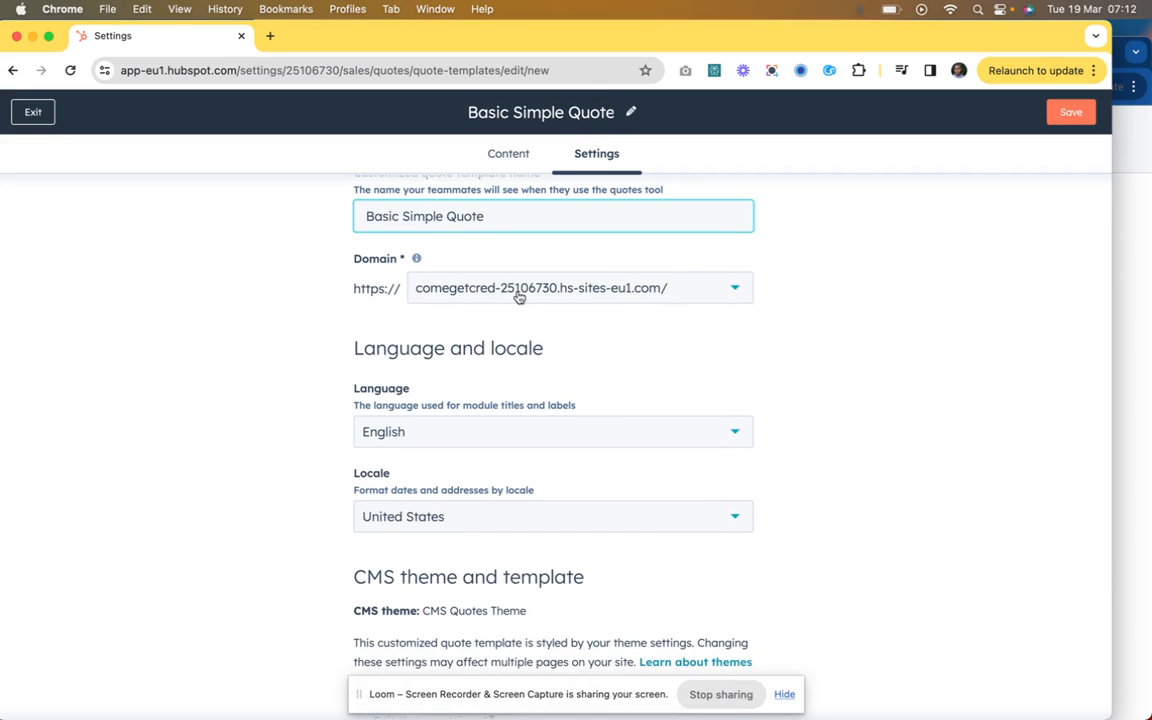
pyautogui.scroll(-4, 545, 325)
pyautogui.scroll(-2, 484, 329)
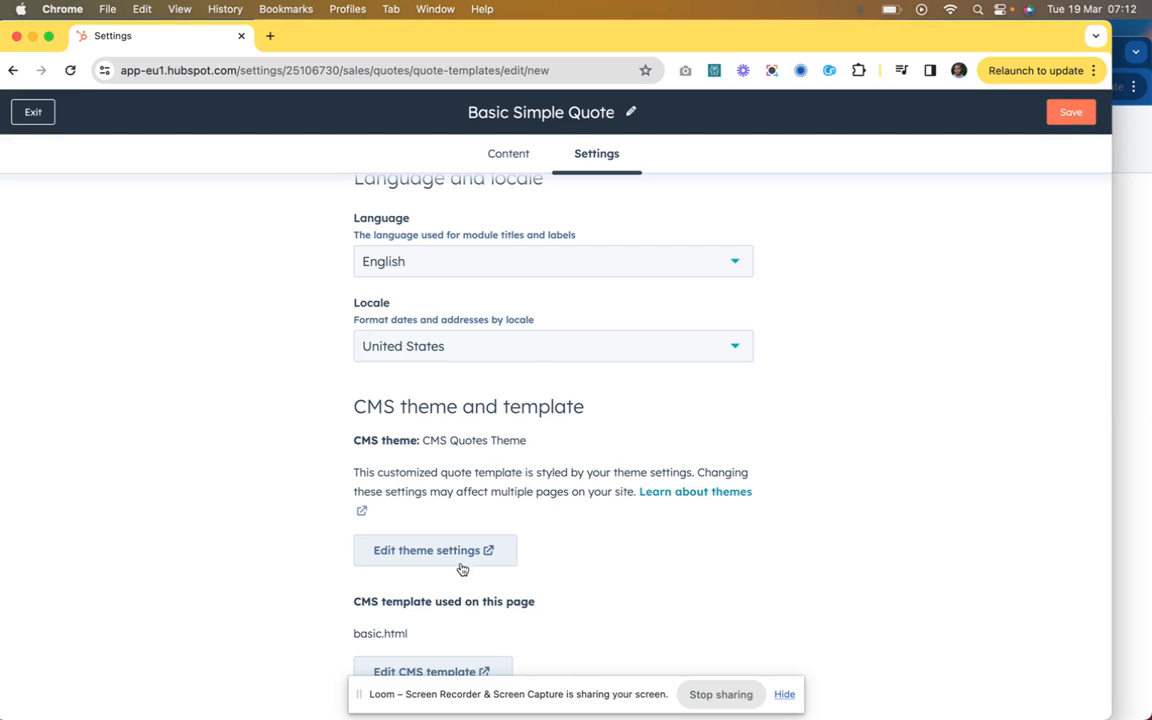
pyautogui.click(783, 694)
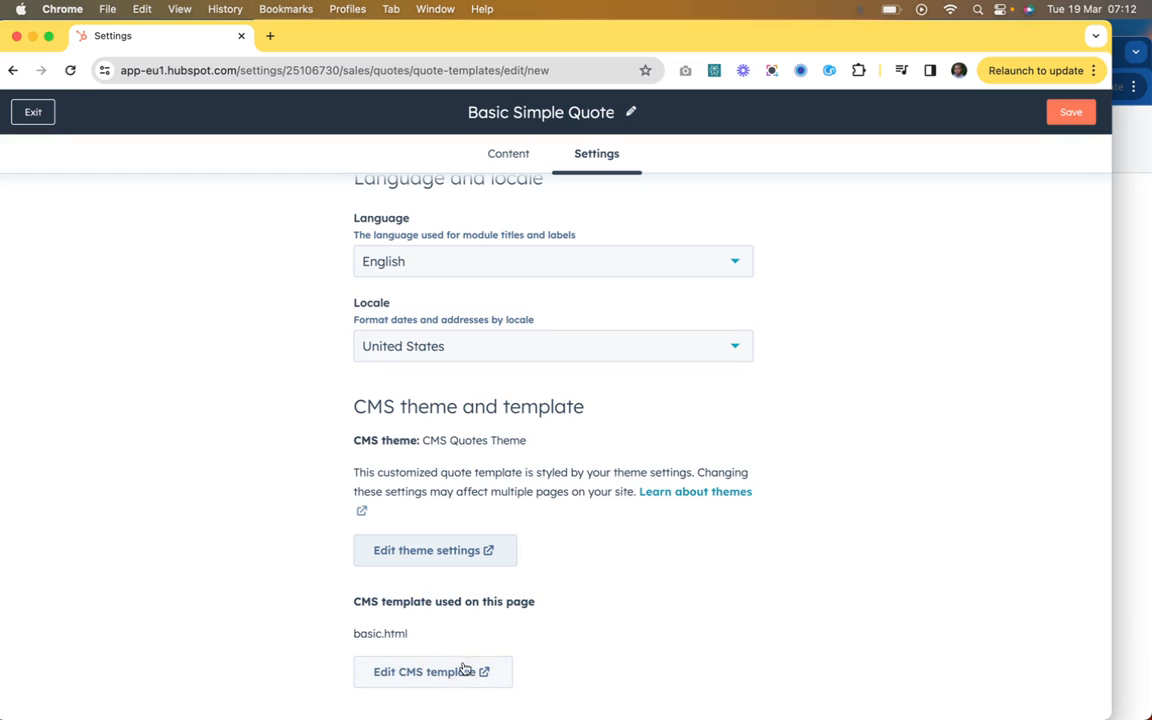
pyautogui.click(446, 553)
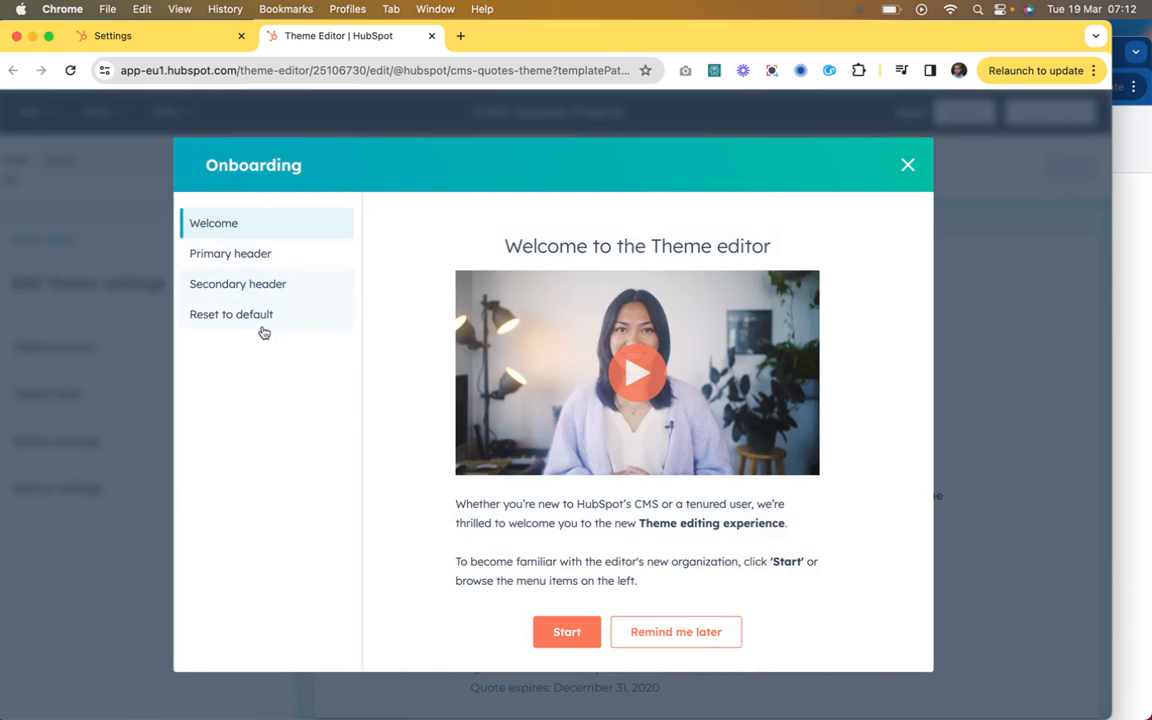
pyautogui.click(907, 164)
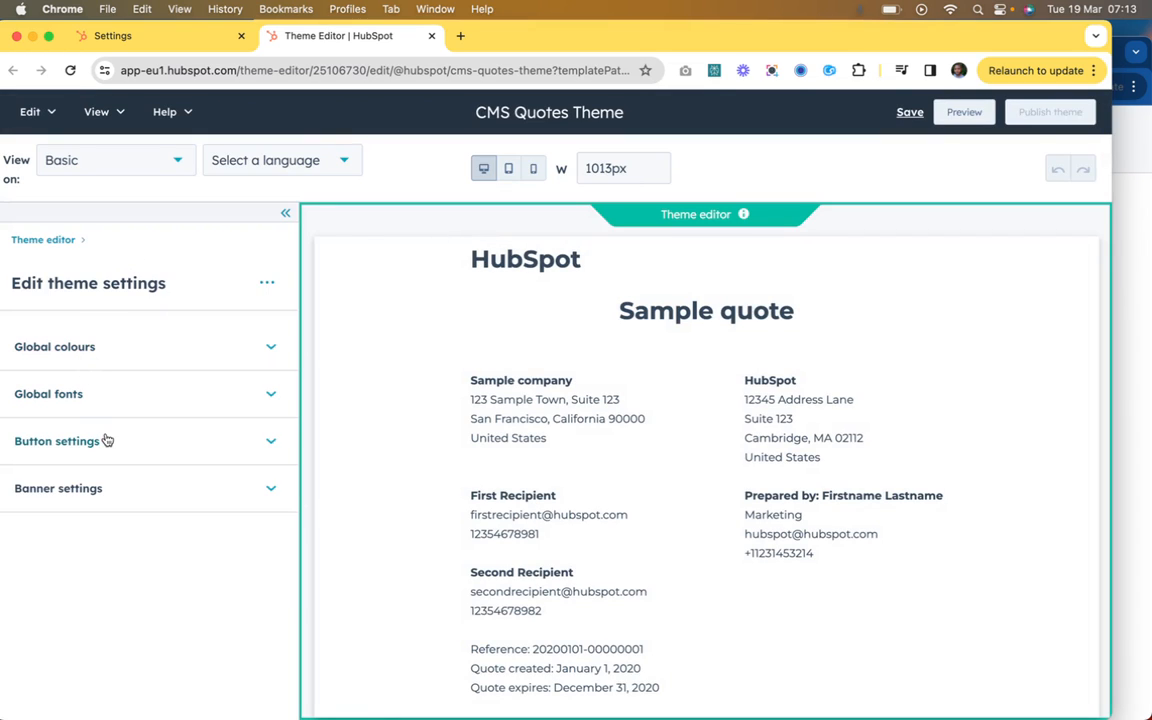
# Step: Examine the theme's global colours, global fonts, button settings and banner settings one after another, collapsing each again
pyautogui.click(201, 340)
pyautogui.click(202, 340)
pyautogui.click(198, 393)
pyautogui.click(198, 396)
pyautogui.click(190, 453)
pyautogui.click(188, 450)
pyautogui.click(181, 498)
pyautogui.click(184, 500)
# Step: Preview the sample quote in tablet and mobile widths, and return to the desktop view
pyautogui.click(508, 168)
pyautogui.click(534, 170)
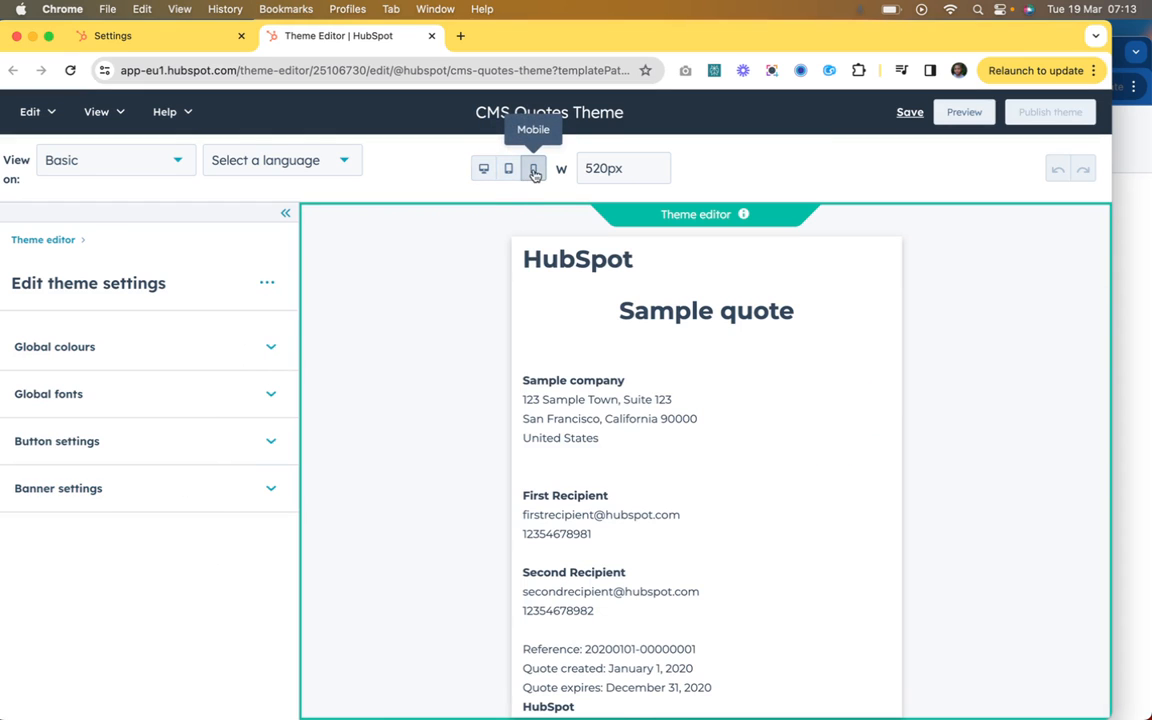
pyautogui.click(508, 168)
pyautogui.click(483, 168)
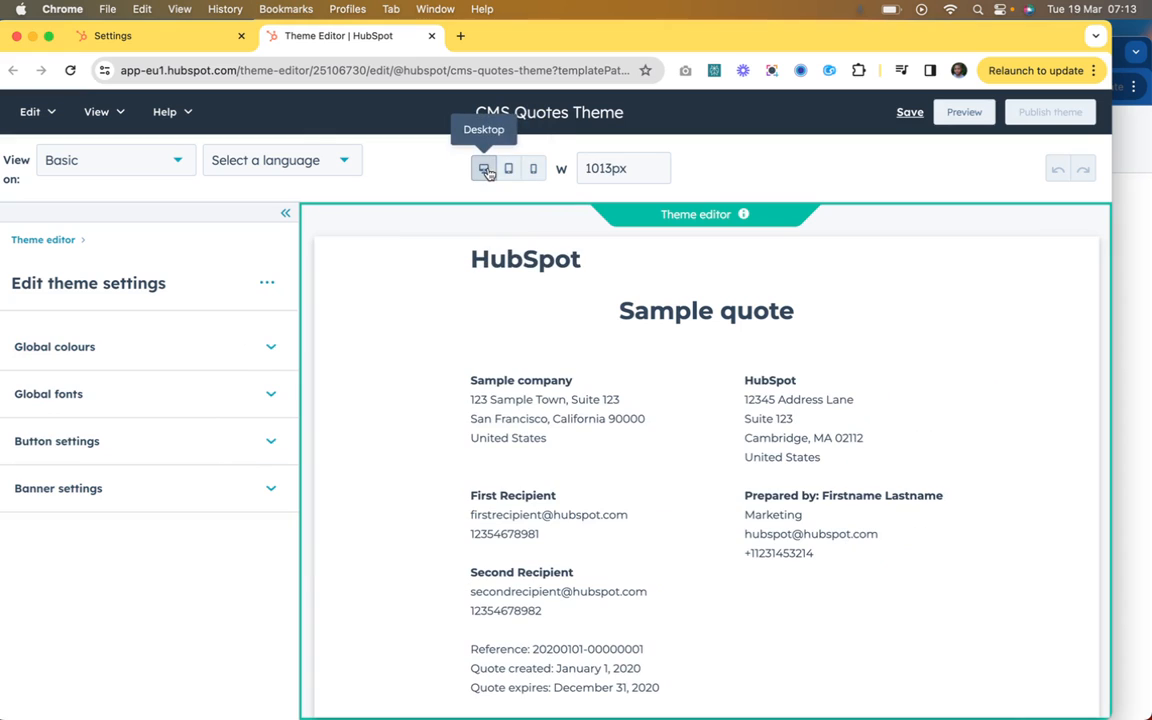
# Step: Check which preview languages and quote templates the theme editor offers, without changing the selection
pyautogui.click(305, 160)
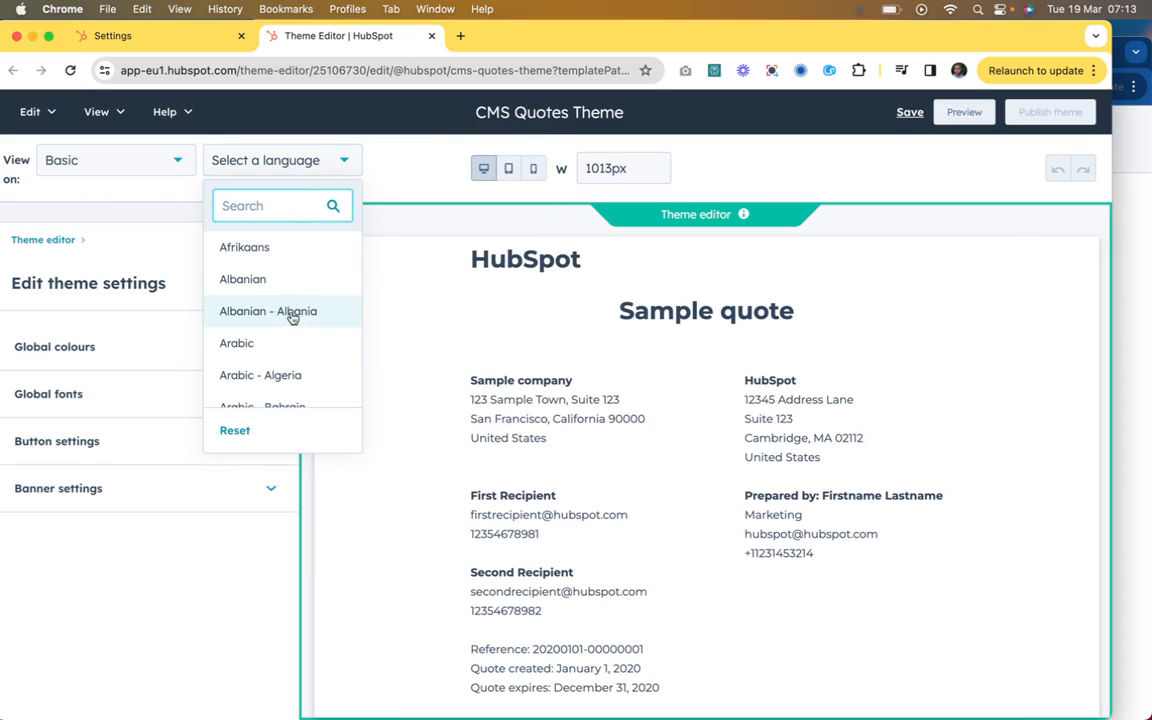
pyautogui.click(148, 156)
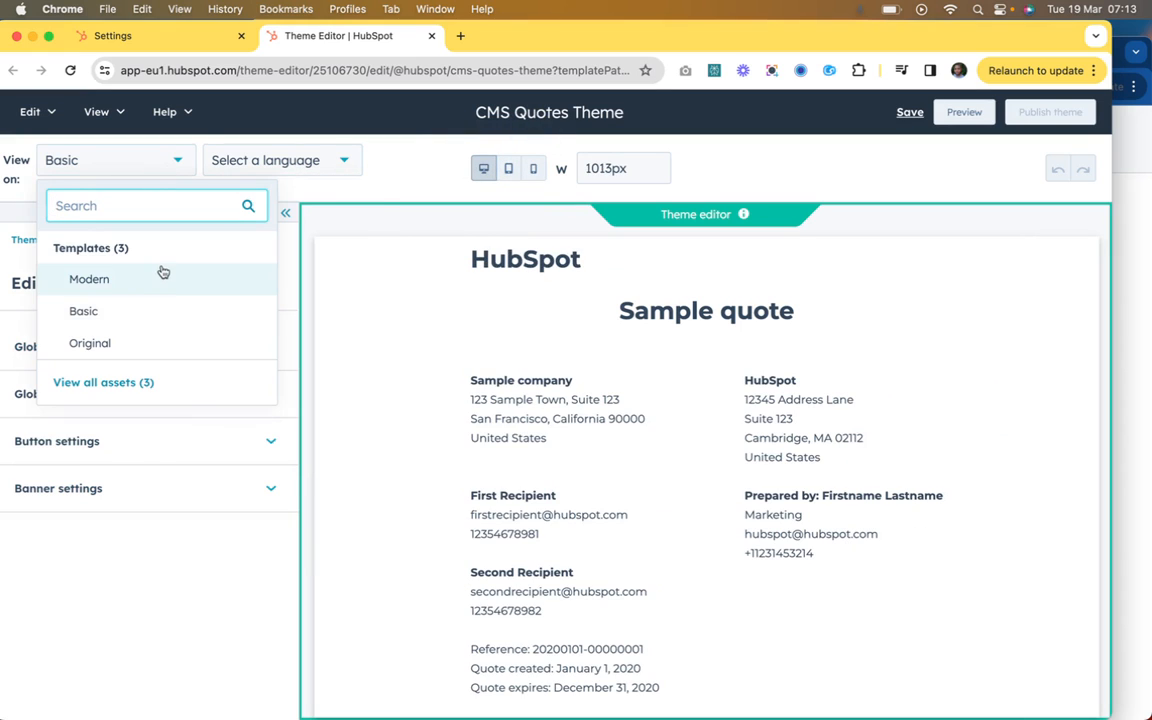
pyautogui.click(388, 156)
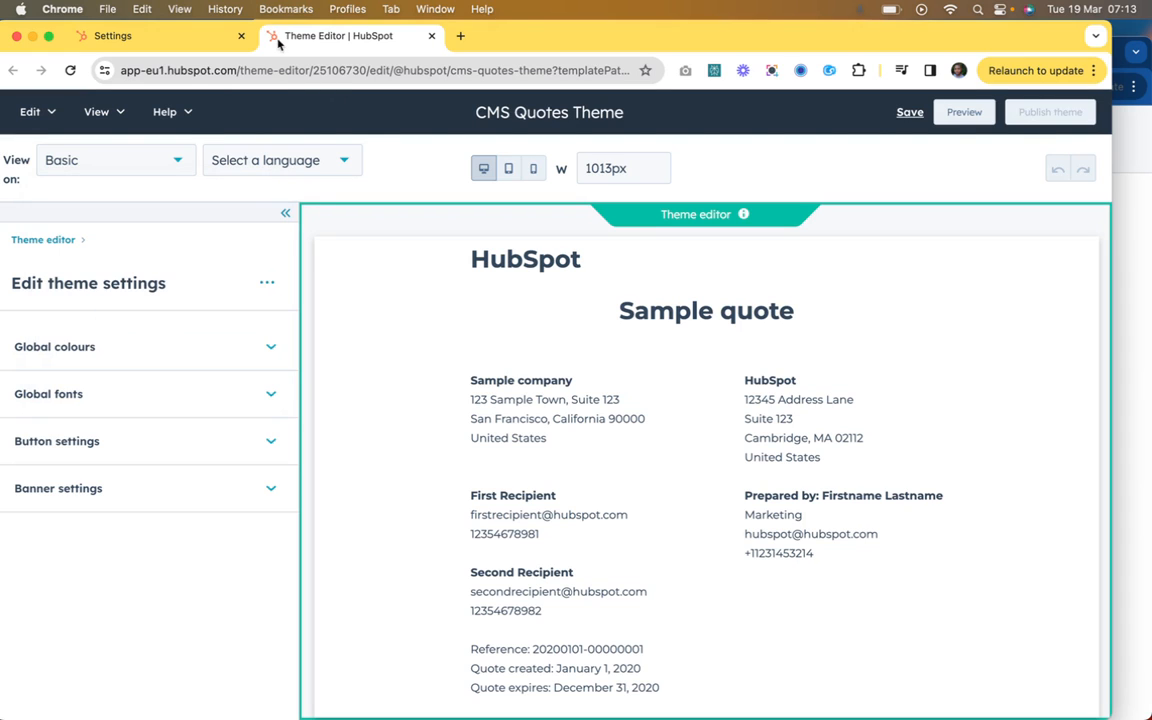
# Step: Return to the Basic Simple Quote settings and open its CMS template, basic.html, for editing in the Design Manager
pyautogui.click(185, 35)
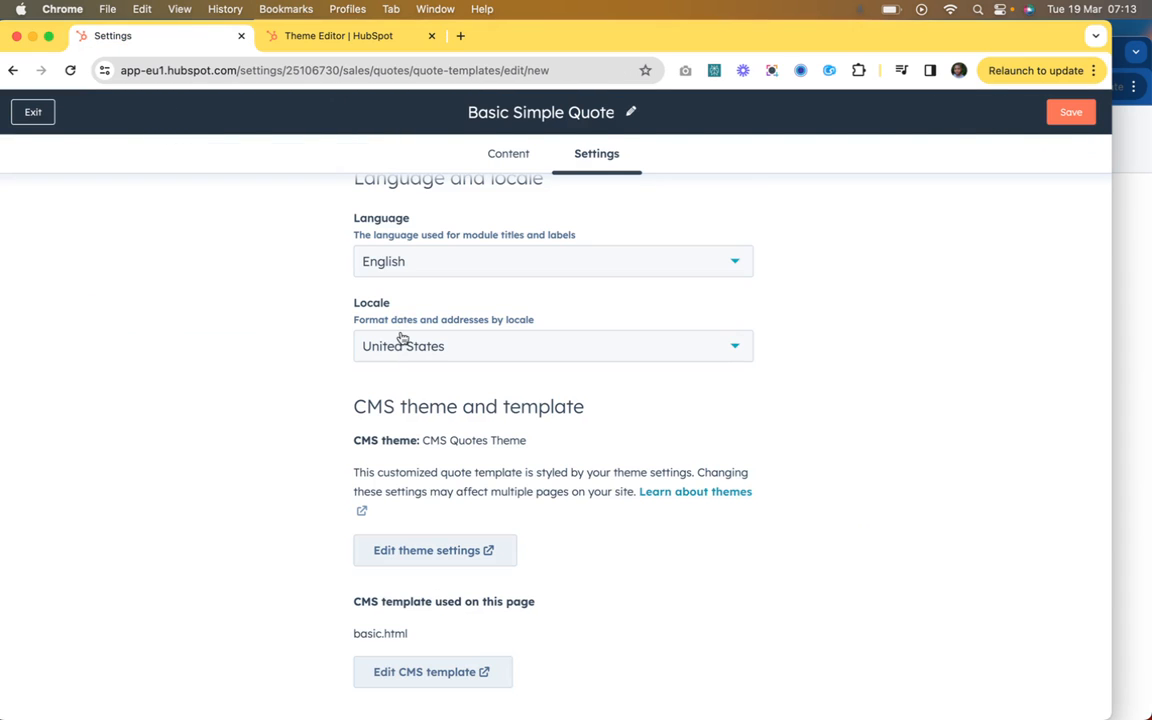
pyautogui.click(427, 674)
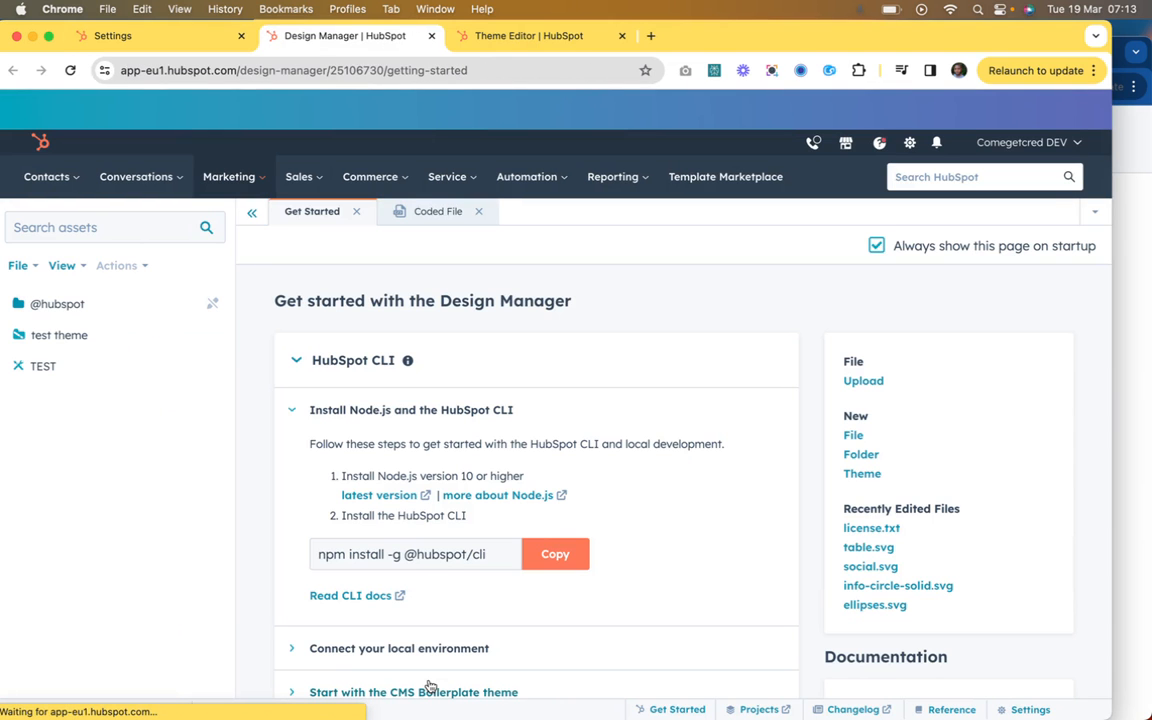
# Step: Try to reopen the CMS template basic.html in the Design Manager from the Basic Simple Quote settings
pyautogui.scroll(-5, 442, 360)
pyautogui.scroll(5, 420, 414)
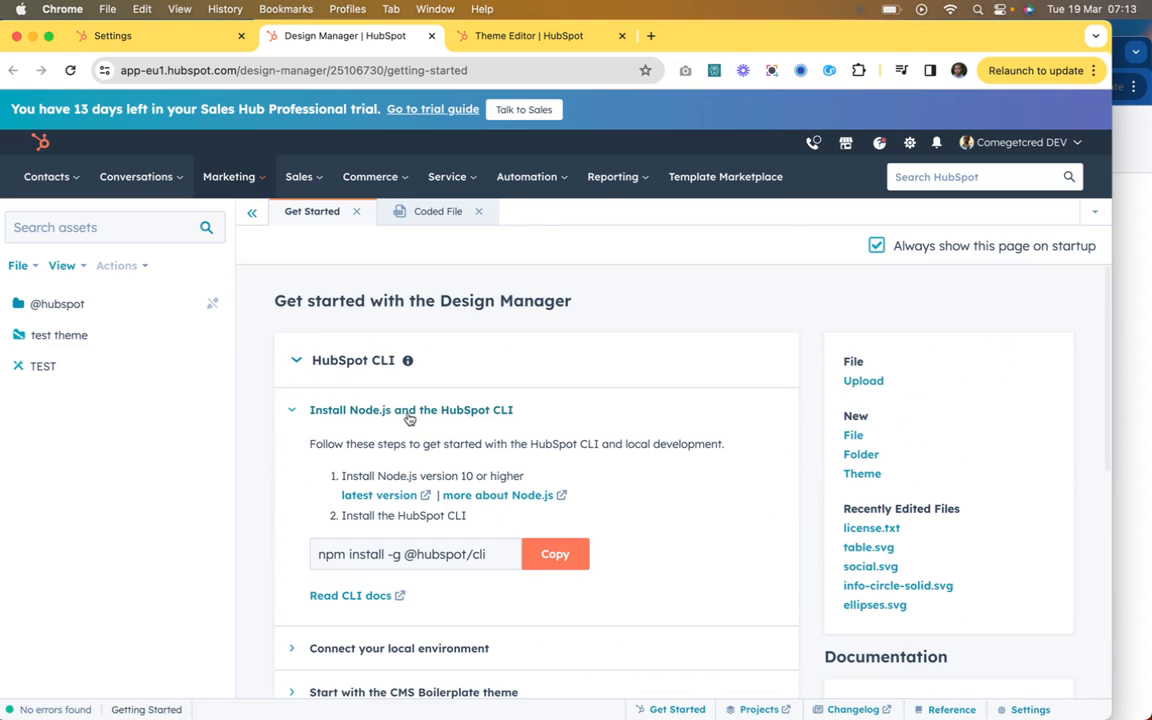
pyautogui.click(198, 42)
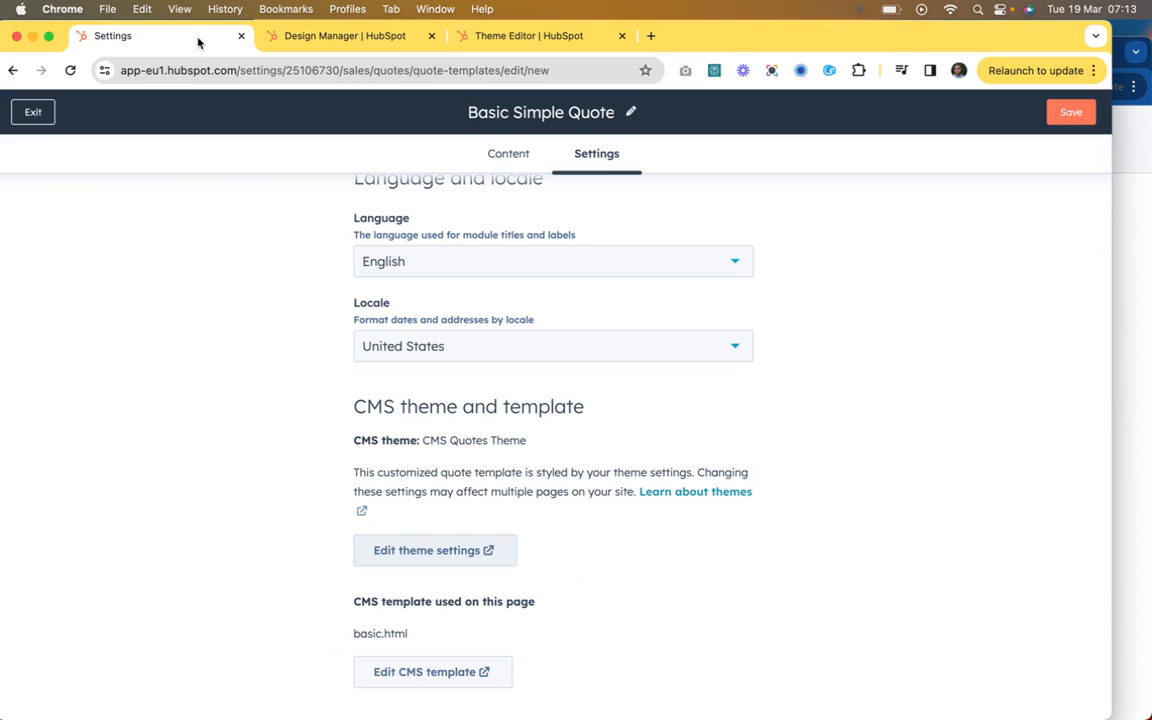
pyautogui.click(424, 675)
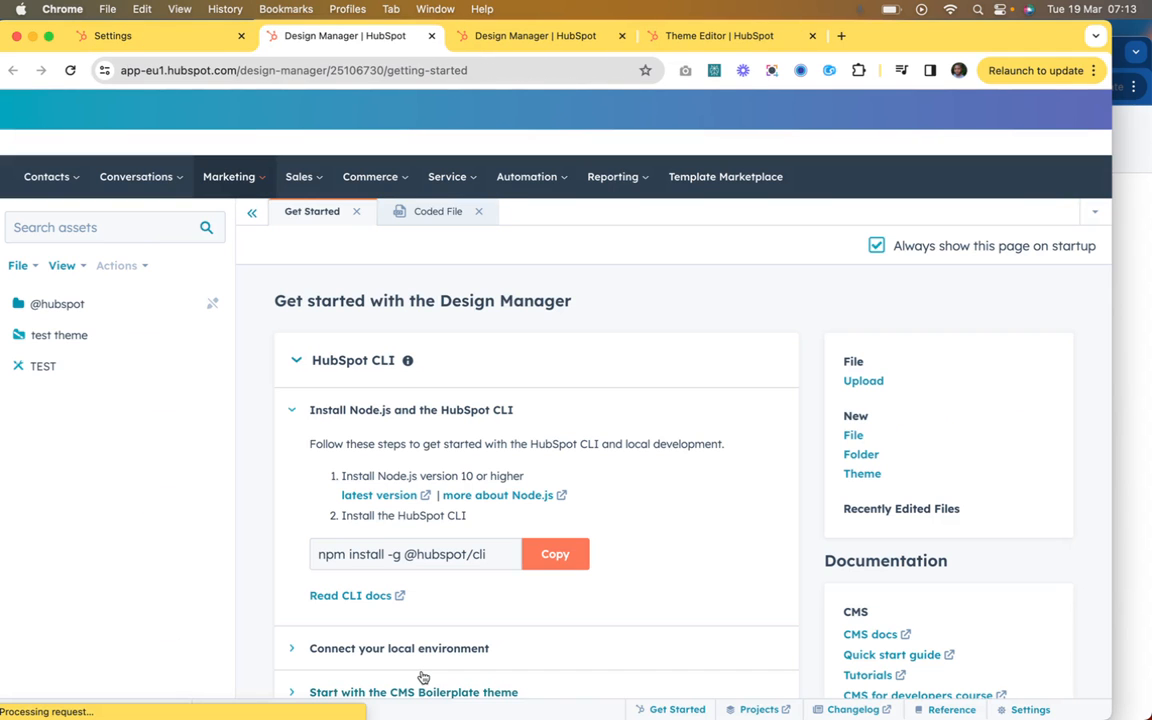
pyautogui.scroll(-1, 349, 400)
pyautogui.scroll(-1, 349, 399)
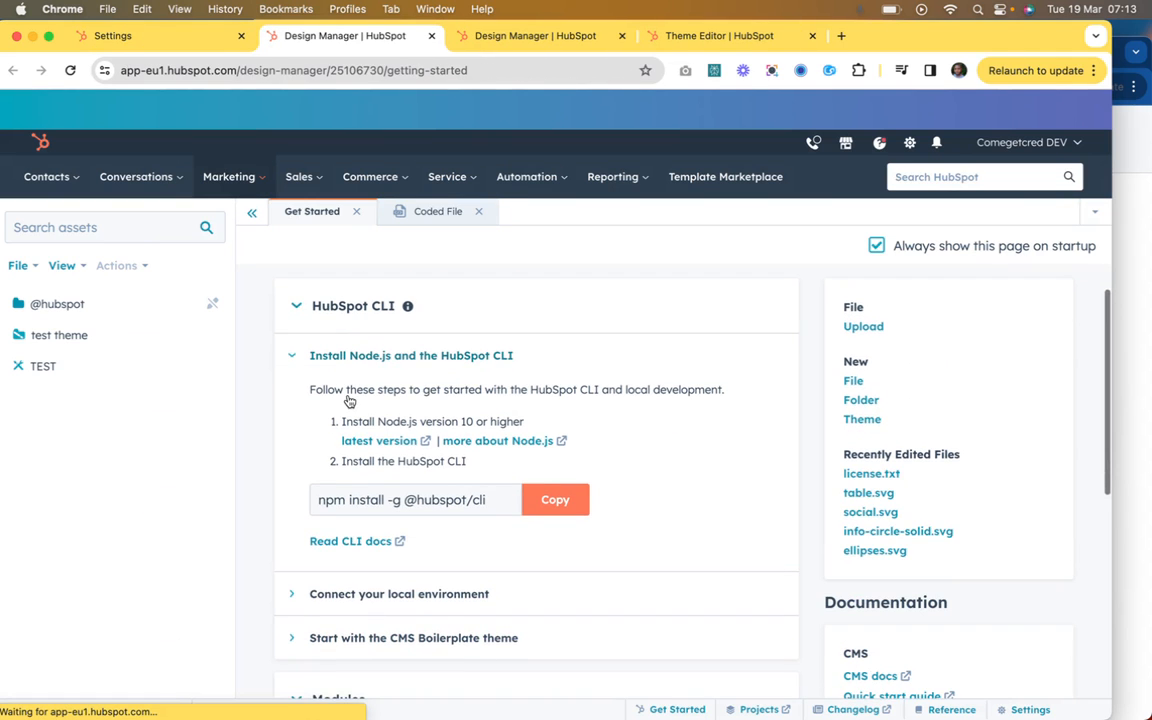
# Step: Search the design assets for "basic" and open basic.html from the cms-quotes-theme templates
pyautogui.click(51, 218)
pyautogui.write('bas')
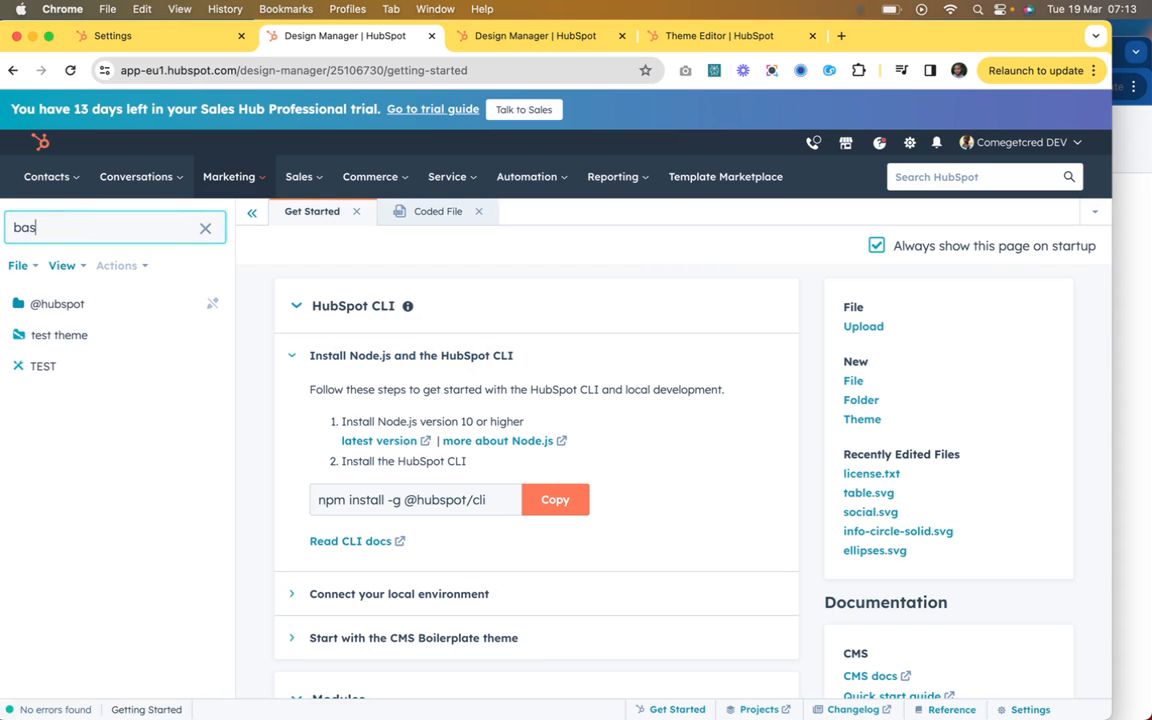
pyautogui.write('ic')
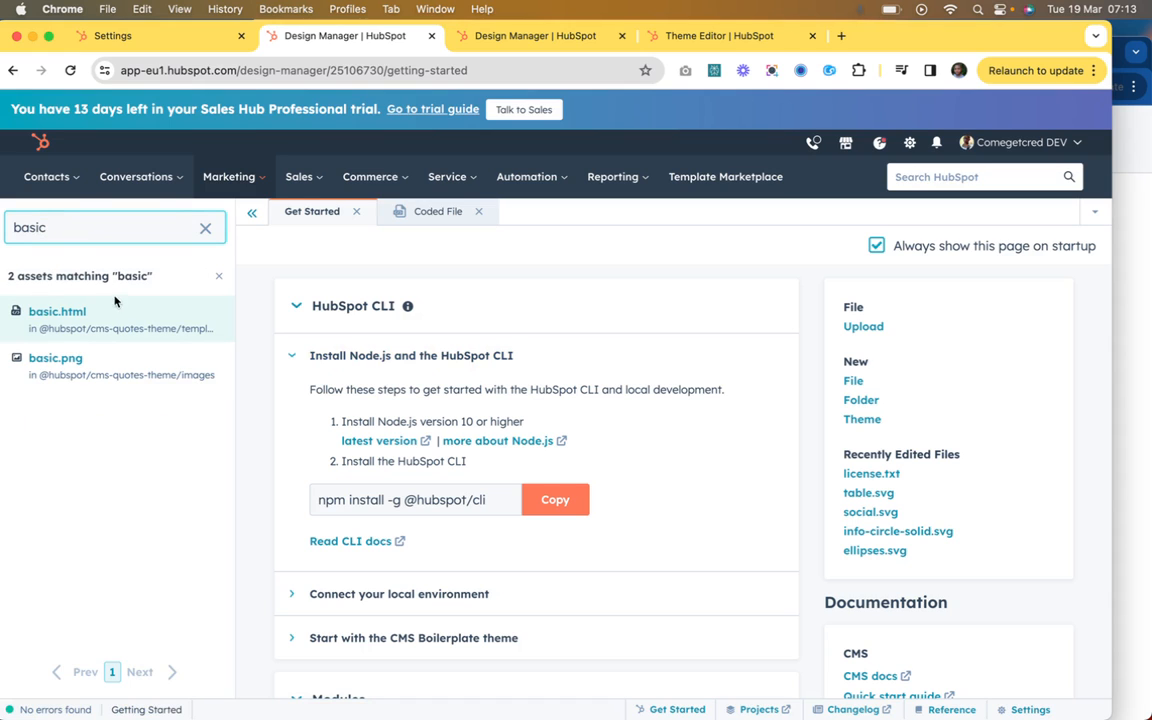
pyautogui.click(57, 311)
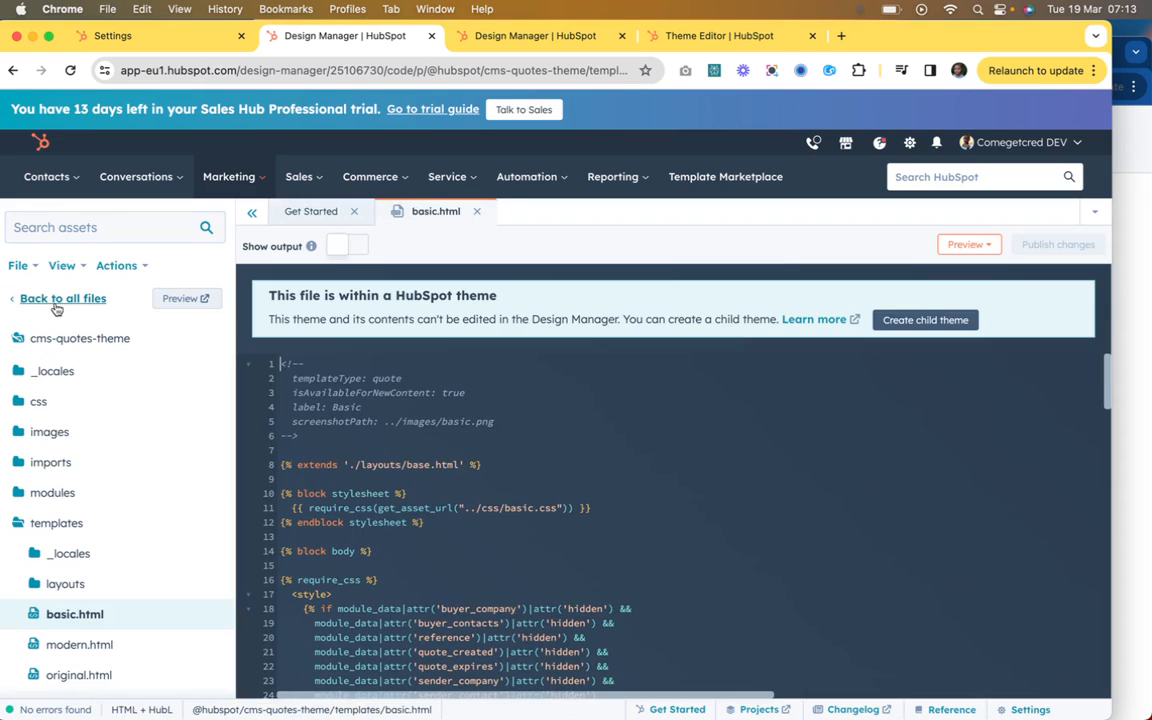
# Step: Examine the code of basic.html through to its end and the folders and template files of cms-quotes-theme
pyautogui.scroll(-10, 370, 480)
pyautogui.scroll(-20, 400, 518)
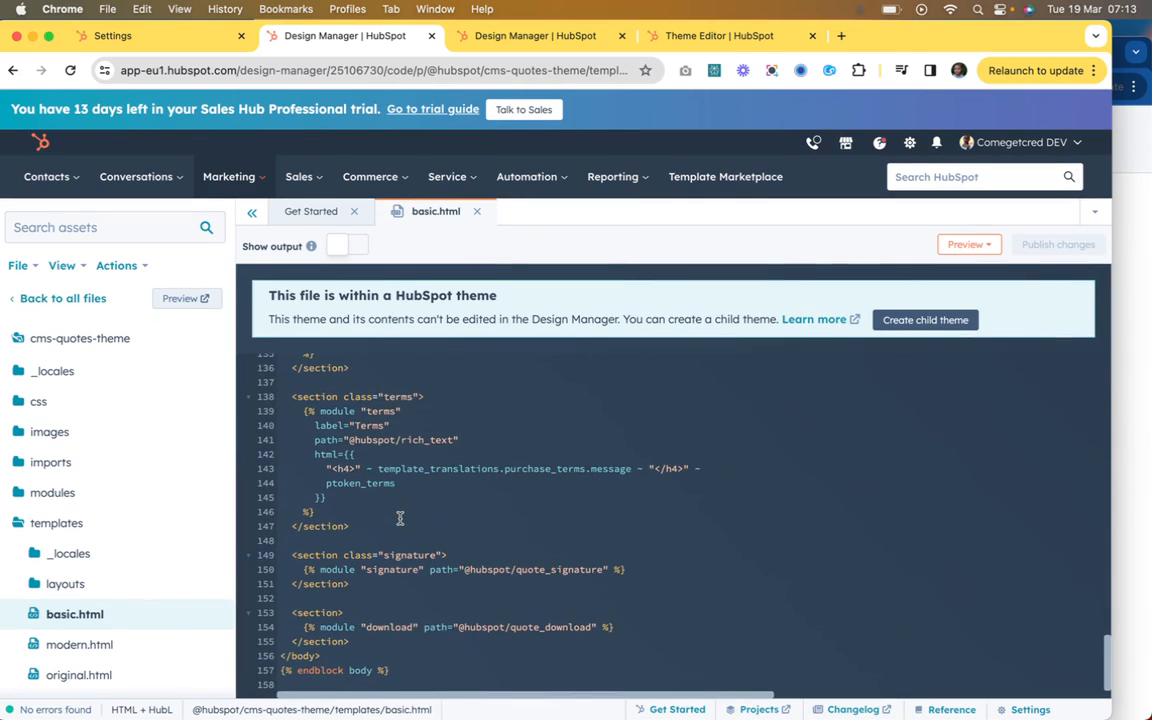
pyautogui.scroll(-3, 129, 548)
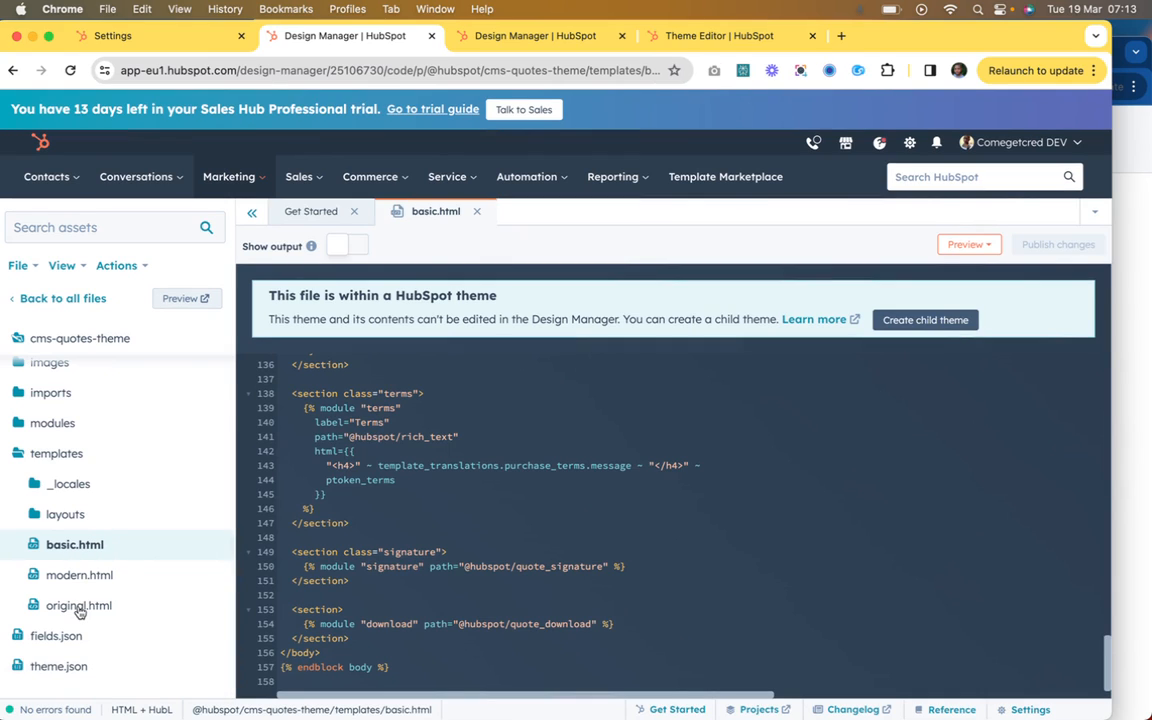
pyautogui.scroll(1, 96, 573)
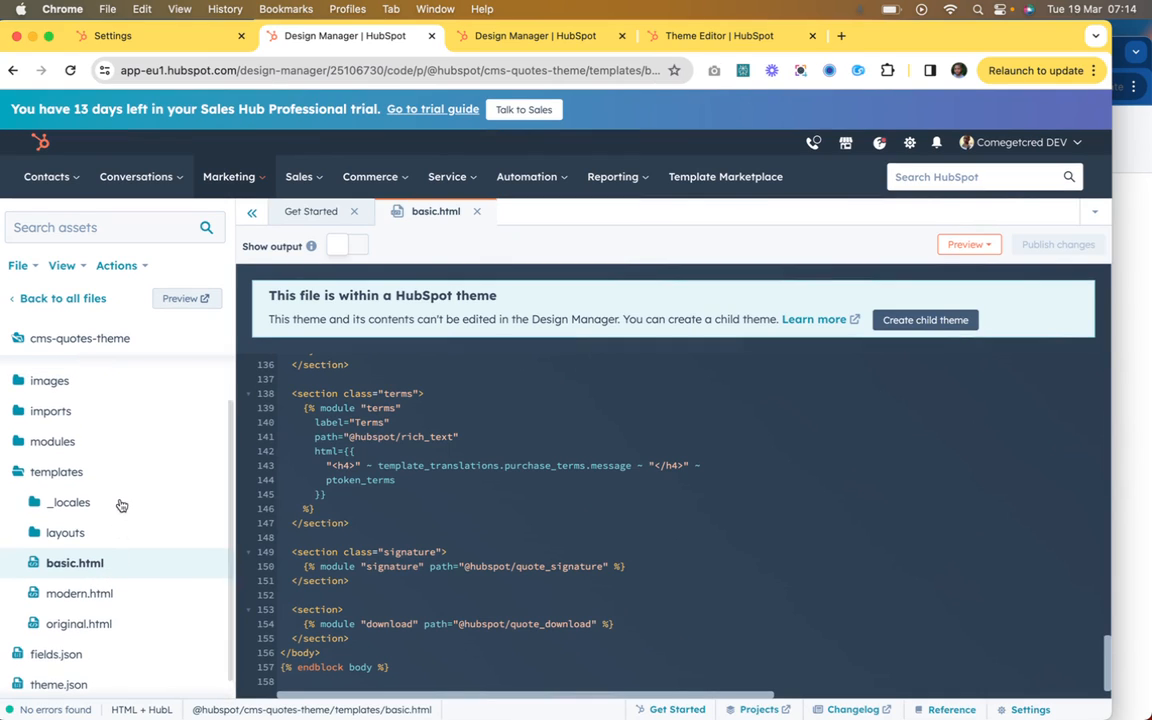
pyautogui.scroll(2, 158, 460)
pyautogui.scroll(-3, 164, 459)
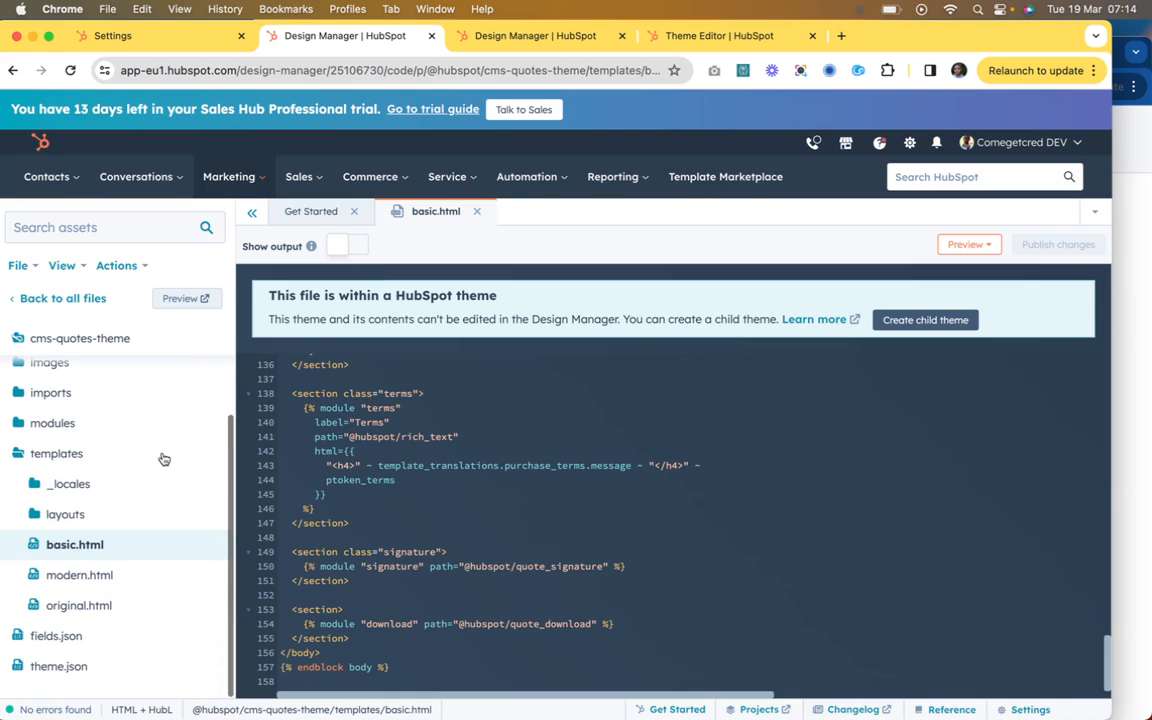
pyautogui.scroll(3, 164, 459)
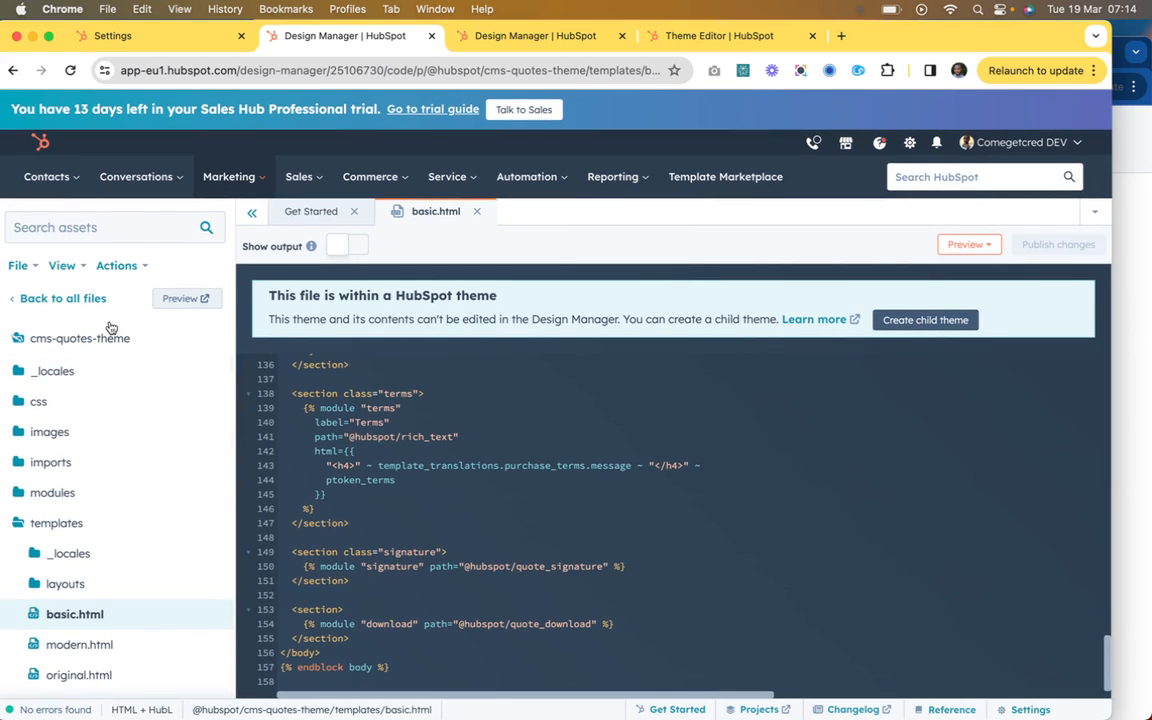
# Step: Create a child theme of cms-quotes-theme named "Your Site Name - cms-quotes-theme child" in the root folder
pyautogui.click(92, 298)
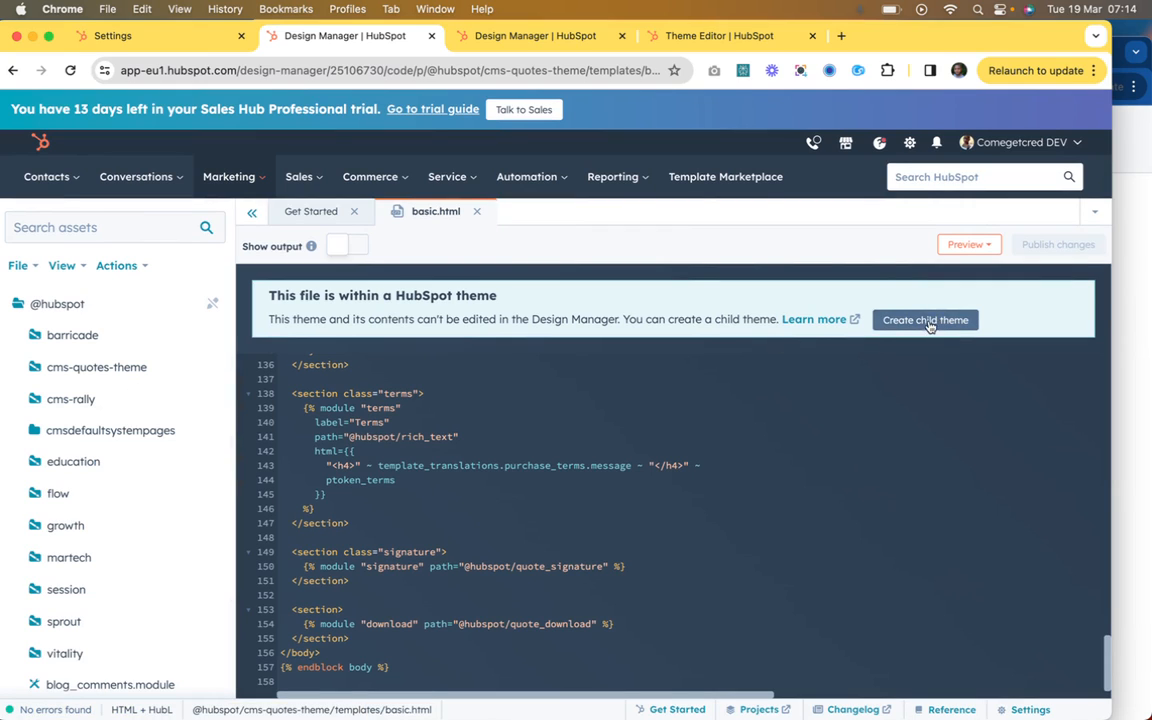
pyautogui.rightClick(137, 374)
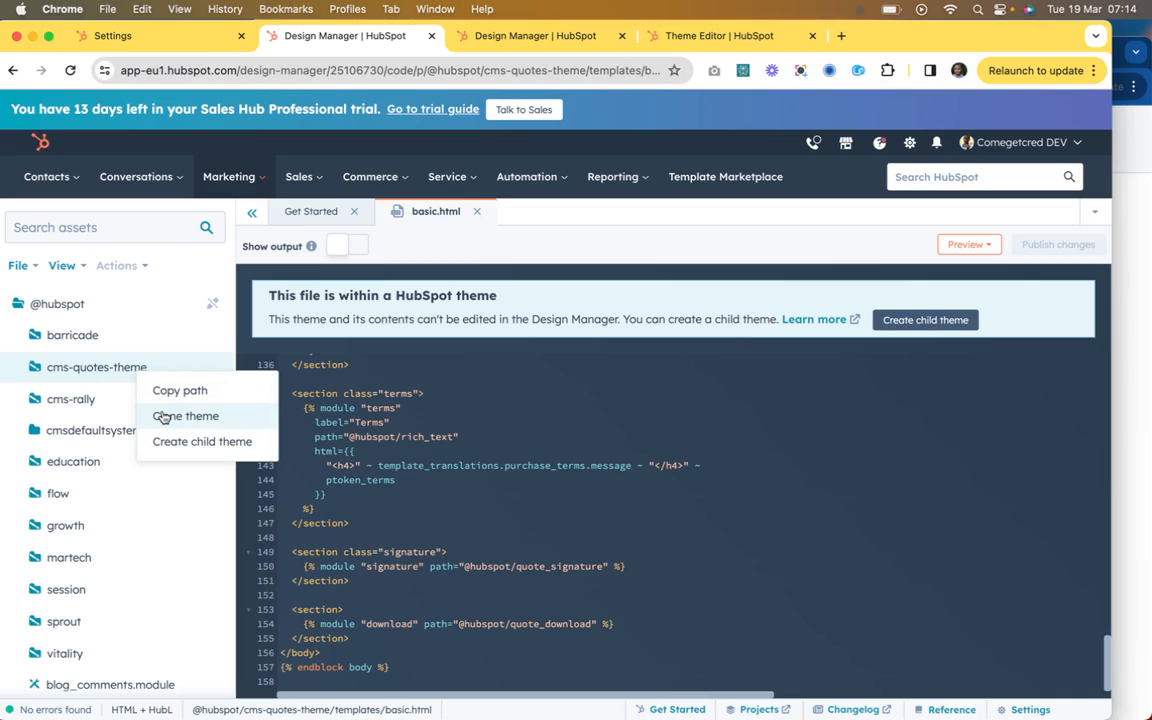
pyautogui.click(216, 442)
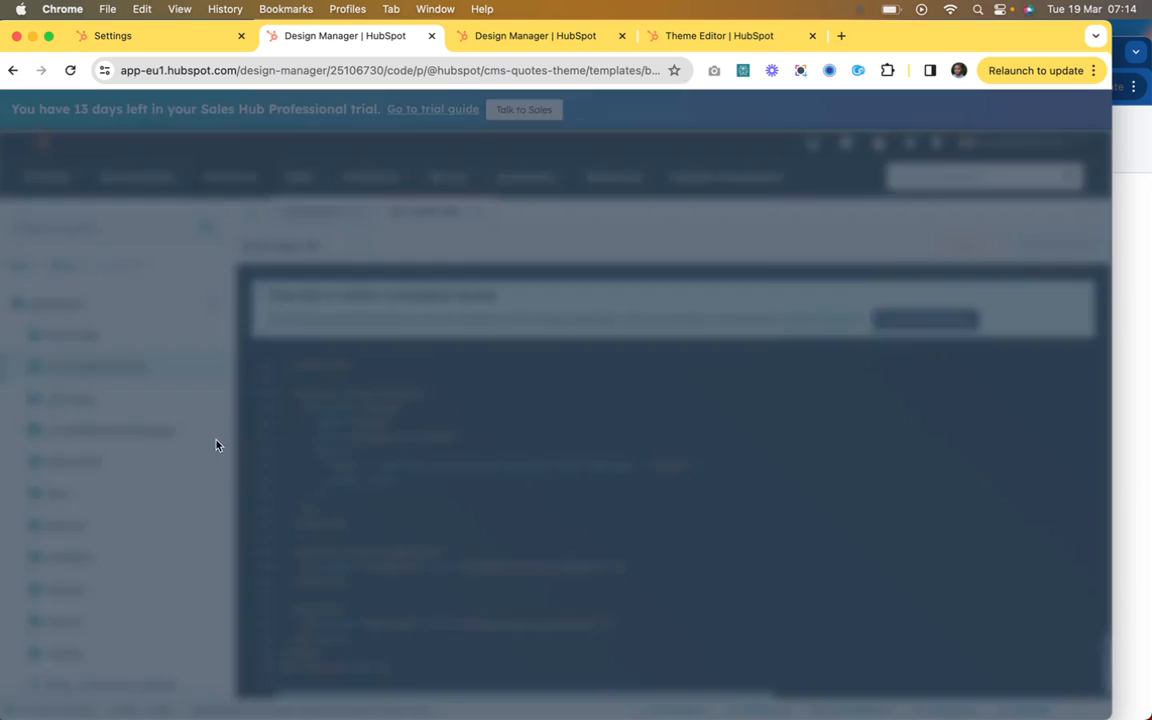
pyautogui.click(517, 279)
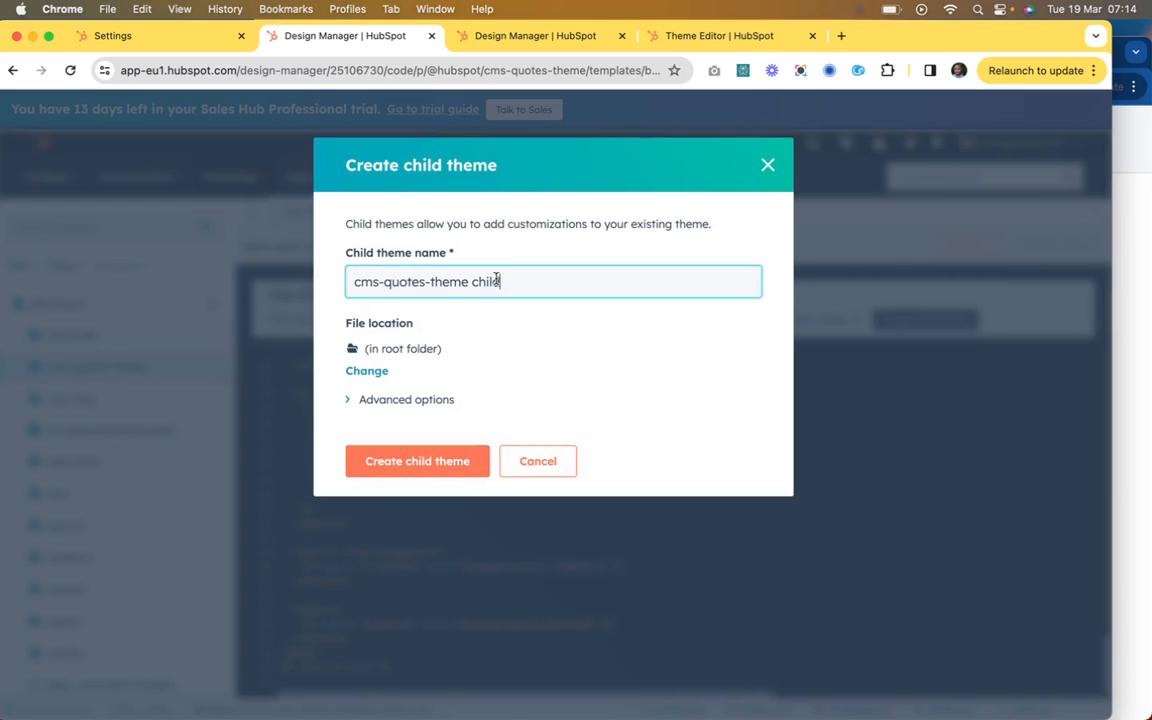
pyautogui.write('Your Site ')
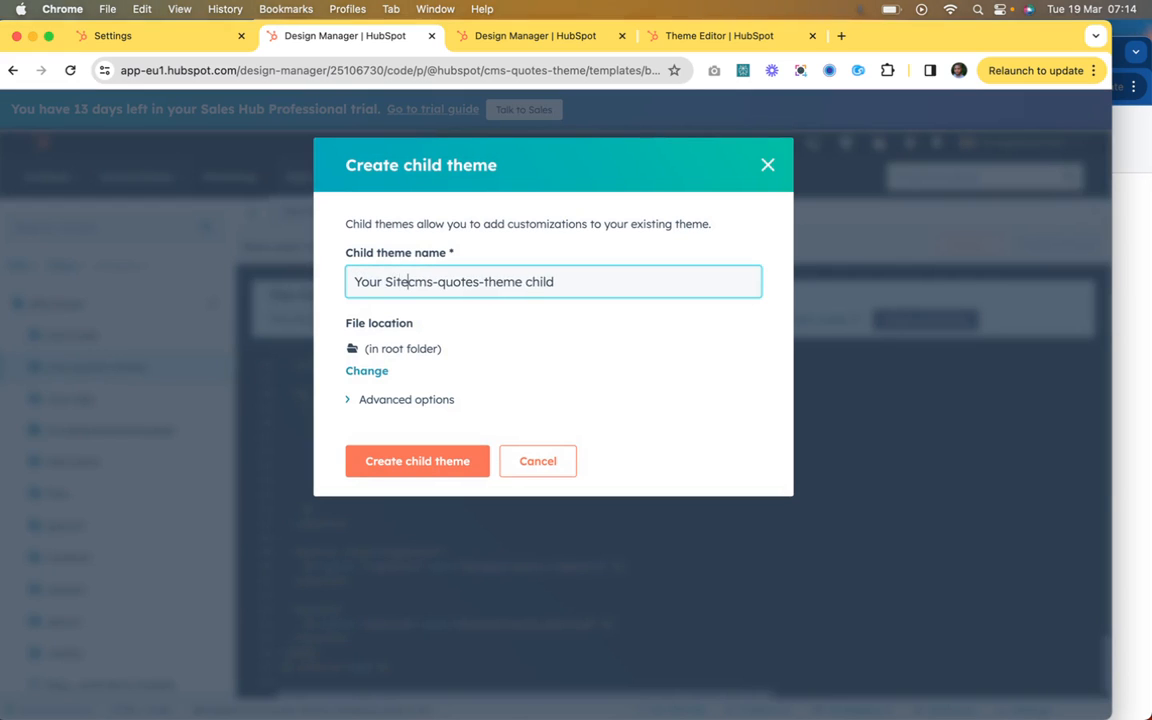
pyautogui.write('Name')
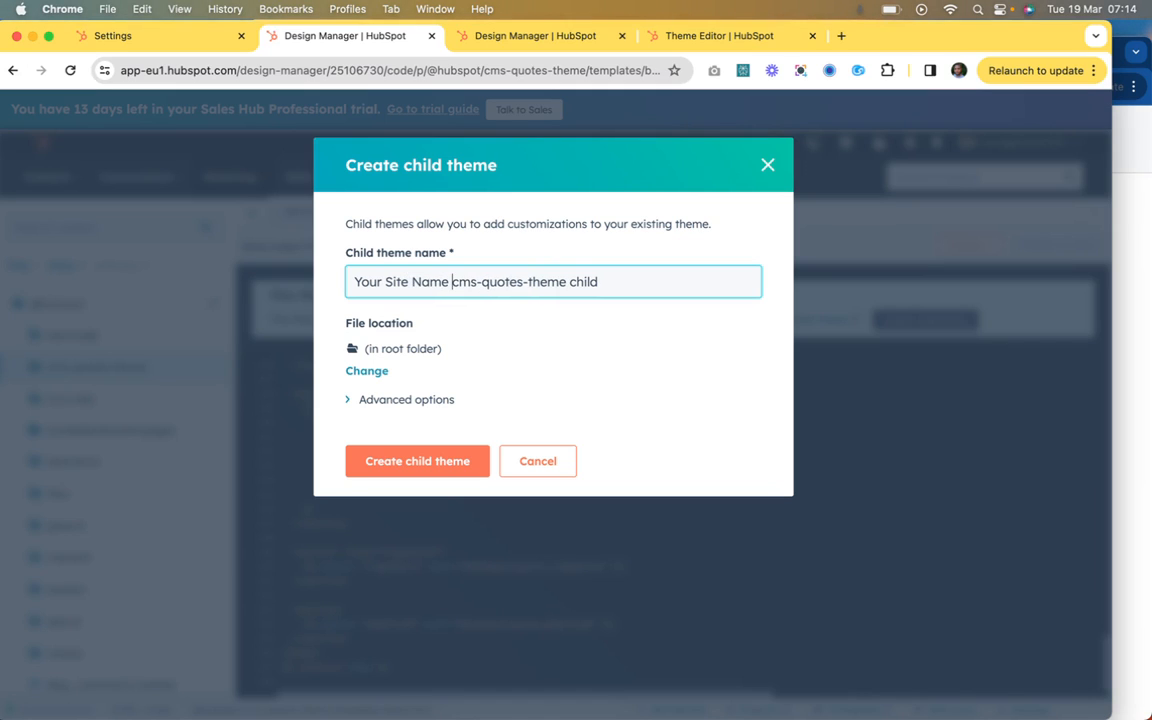
pyautogui.press('BackSpace')
pyautogui.write('-')
pyautogui.click(424, 476)
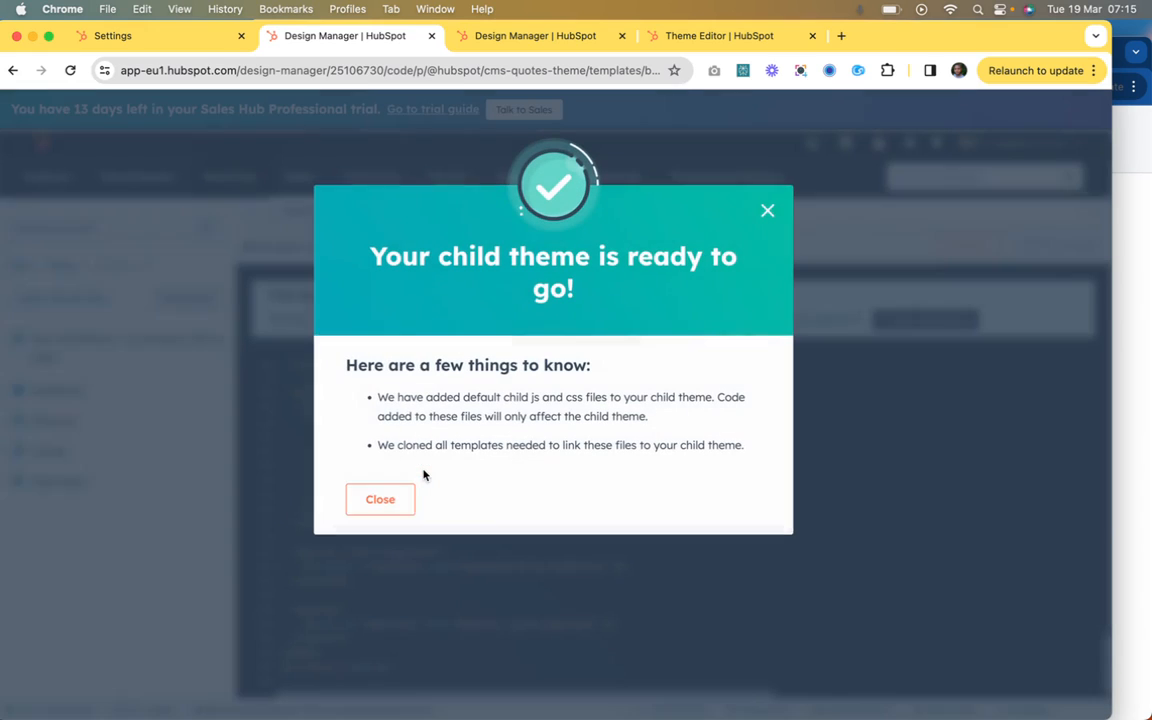
pyautogui.click(384, 505)
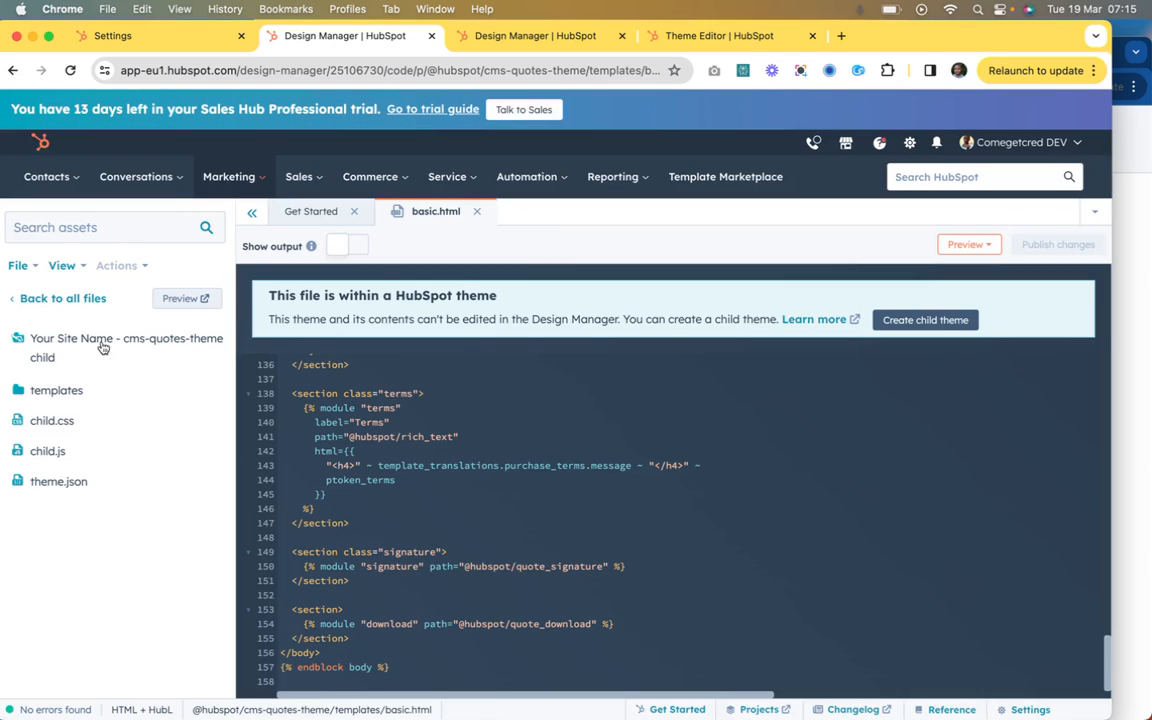
# Step: Open base.html from the child theme's templates/layouts folder and examine its code
pyautogui.click(62, 391)
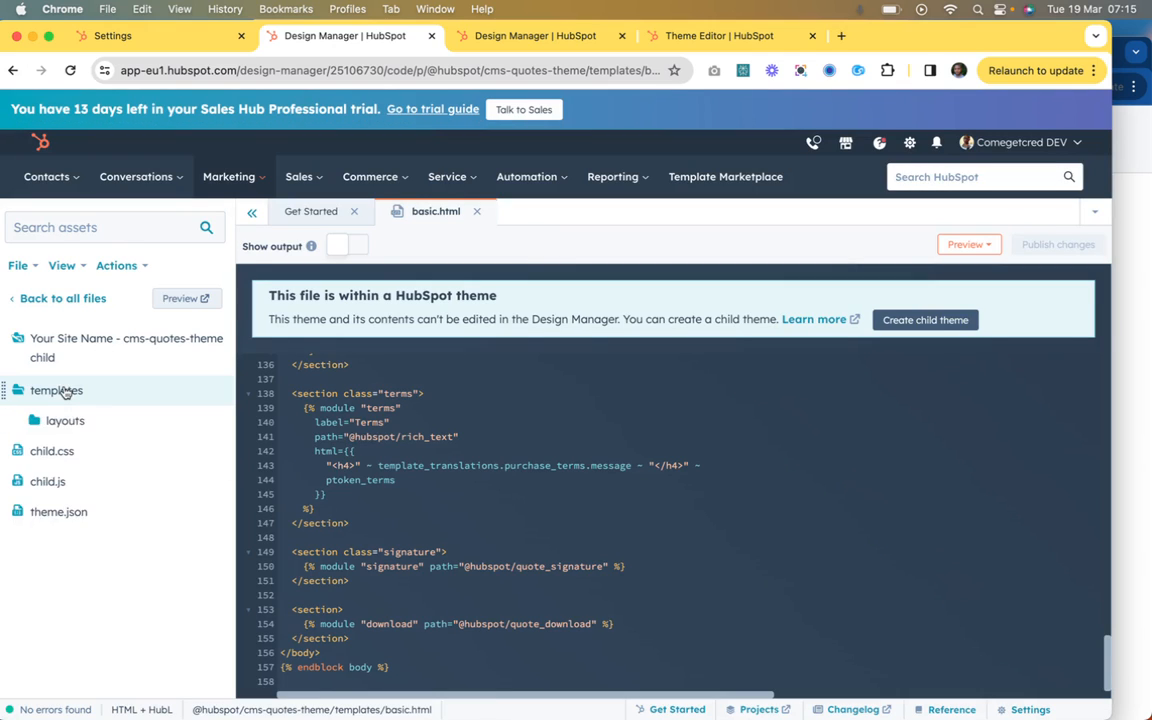
pyautogui.click(62, 421)
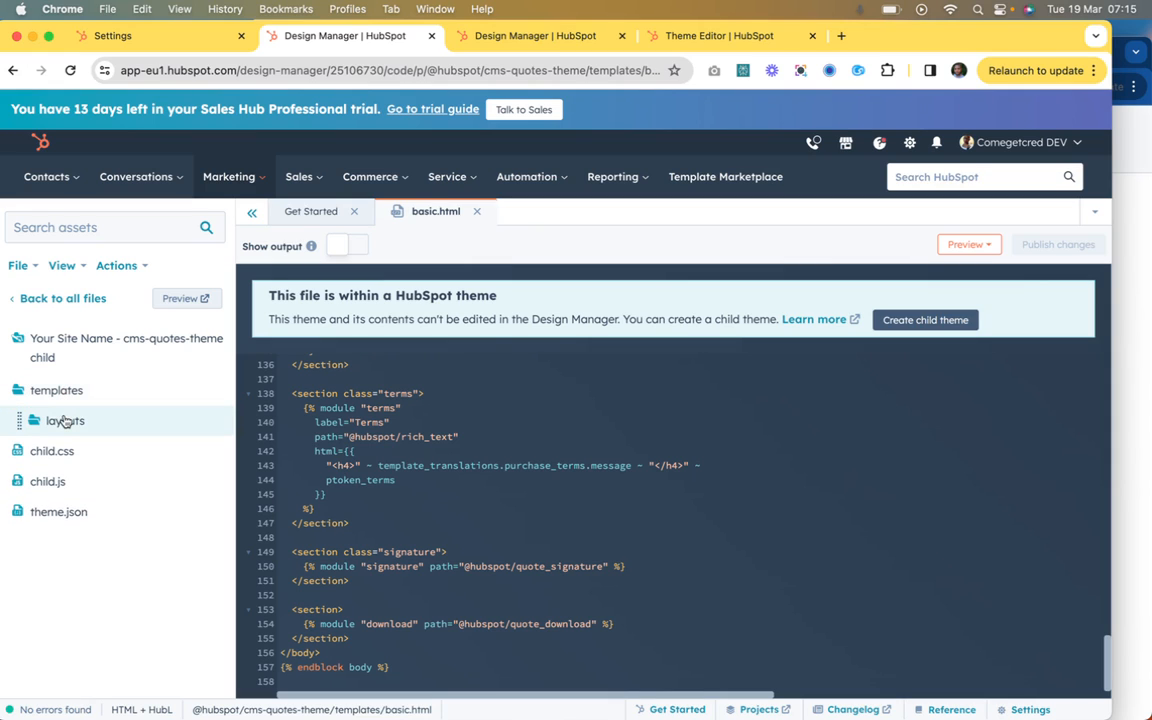
pyautogui.click(85, 454)
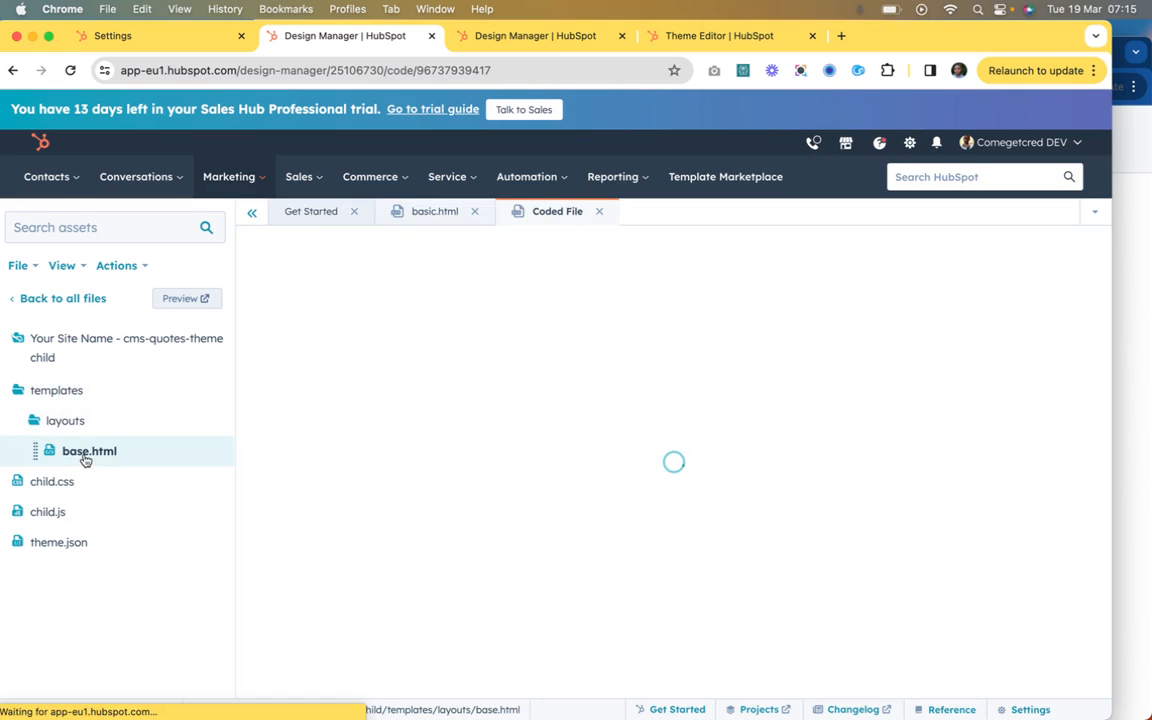
pyautogui.scroll(-10, 402, 447)
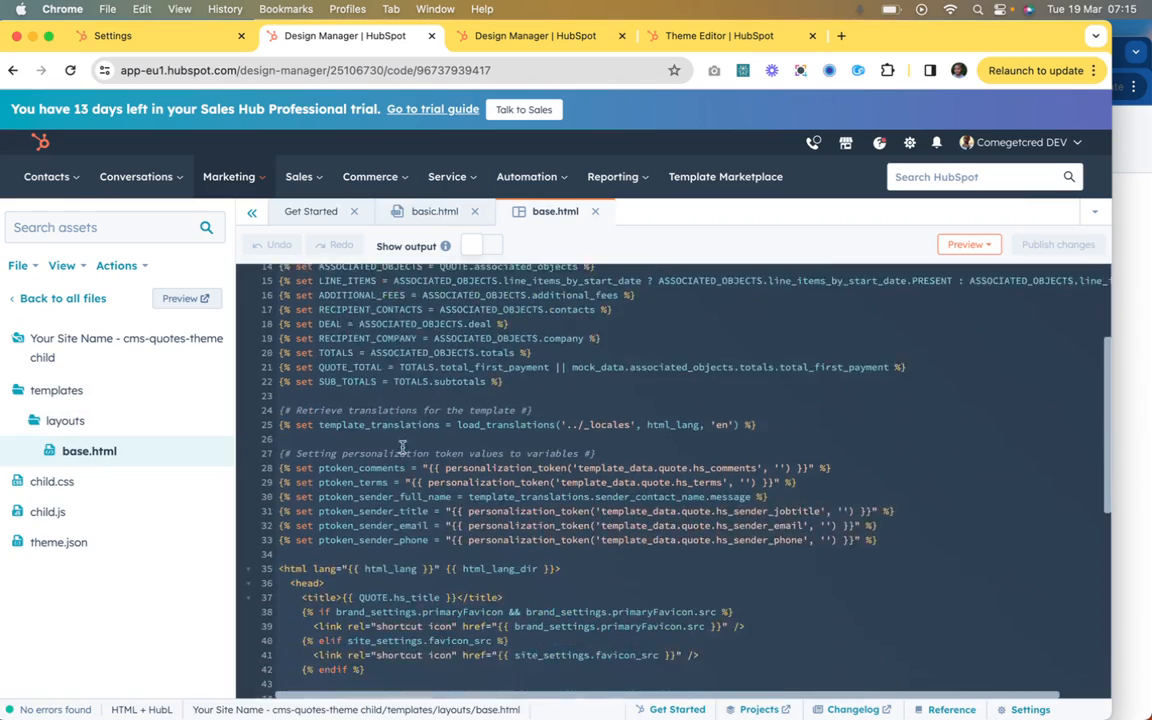
pyautogui.scroll(8, 402, 447)
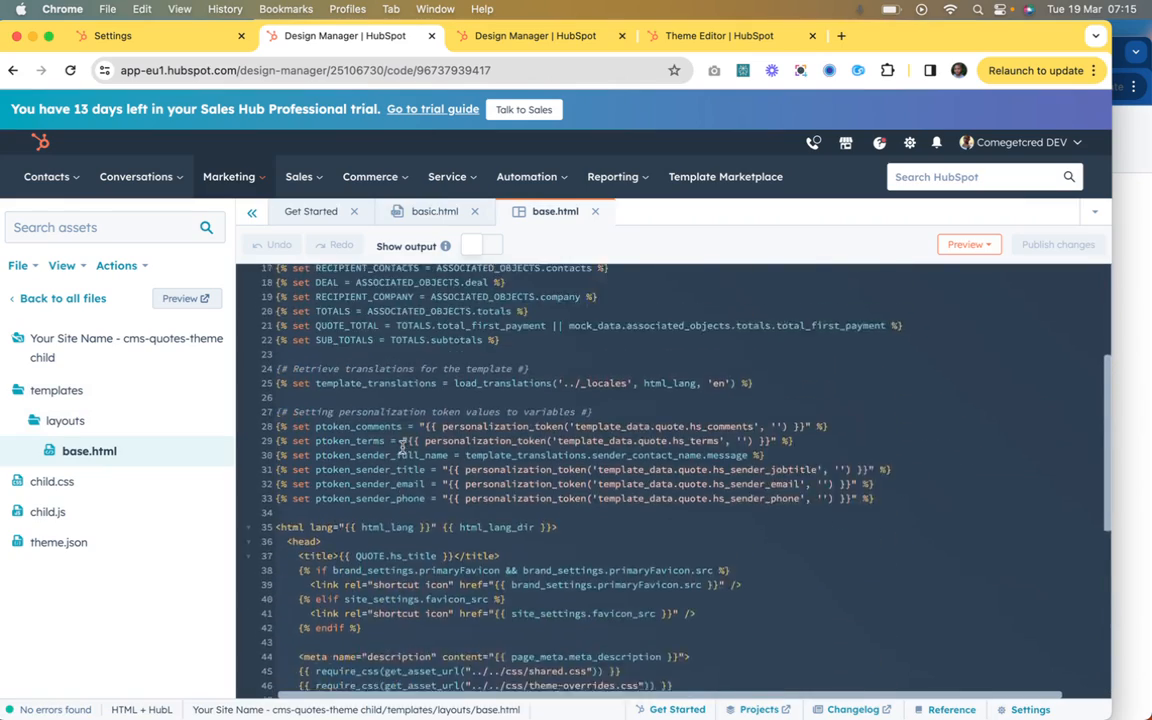
pyautogui.scroll(-10, 402, 447)
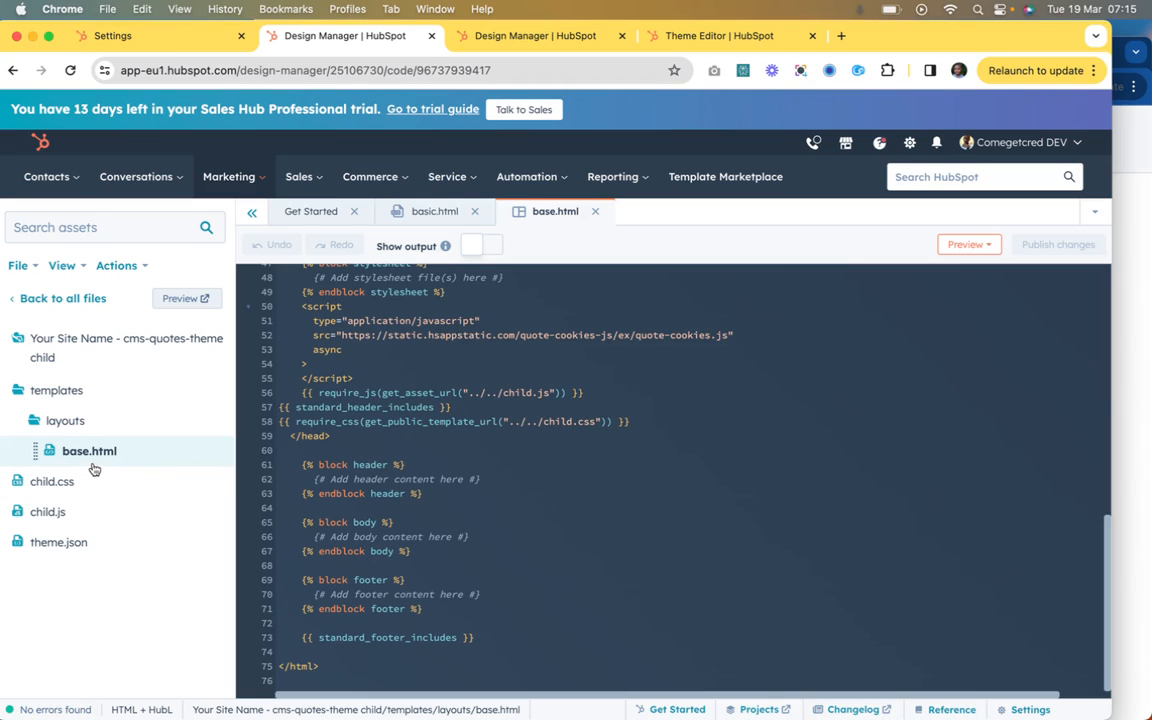
pyautogui.scroll(6, 348, 435)
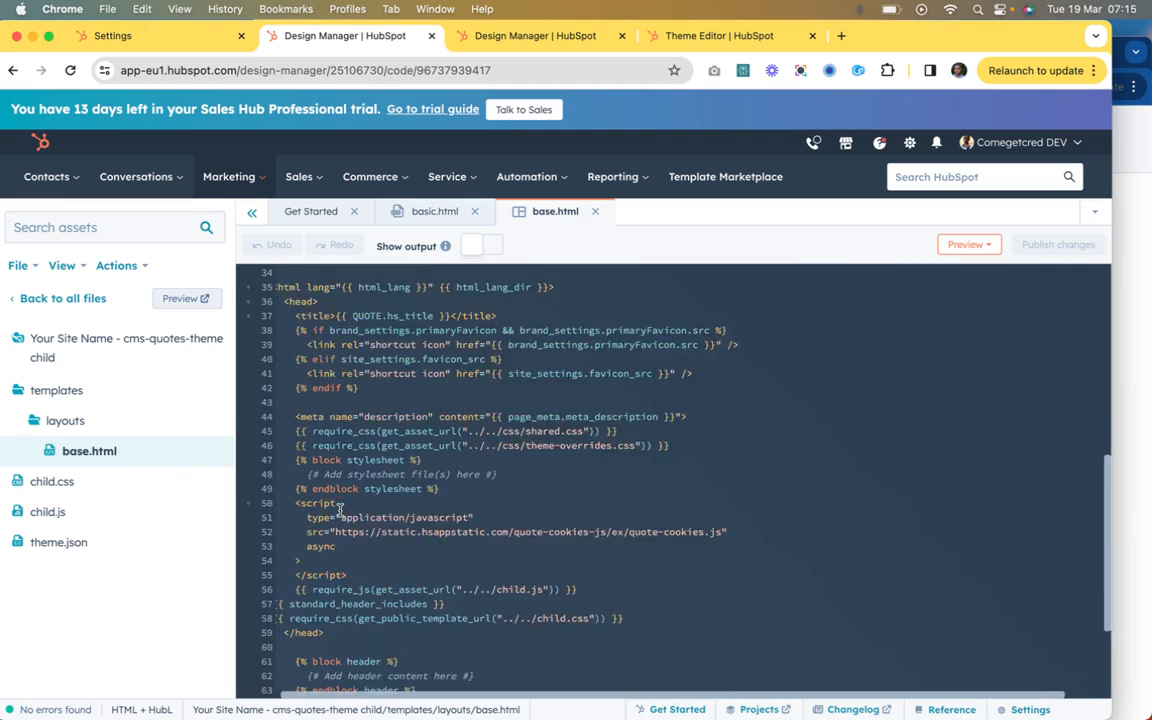
pyautogui.scroll(-6, 305, 500)
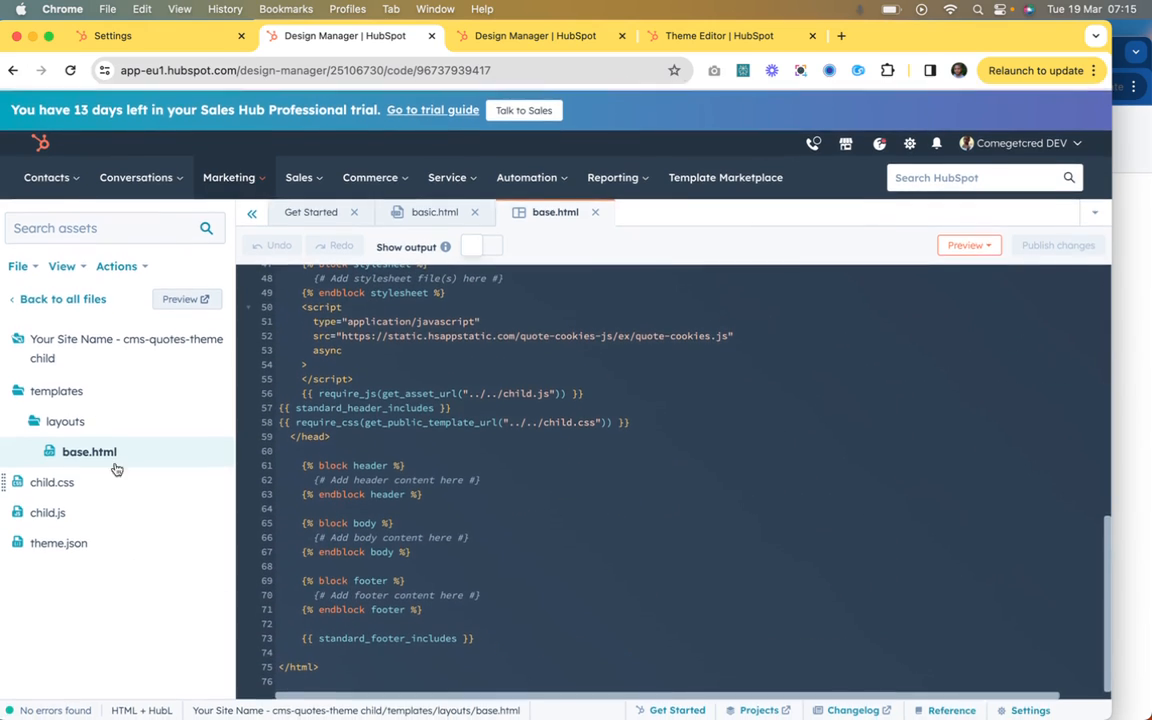
# Step: Clone basic.html from the cms-quotes-theme templates into the child theme "Your Site Name - cms-quotes-theme child"
pyautogui.click(85, 299)
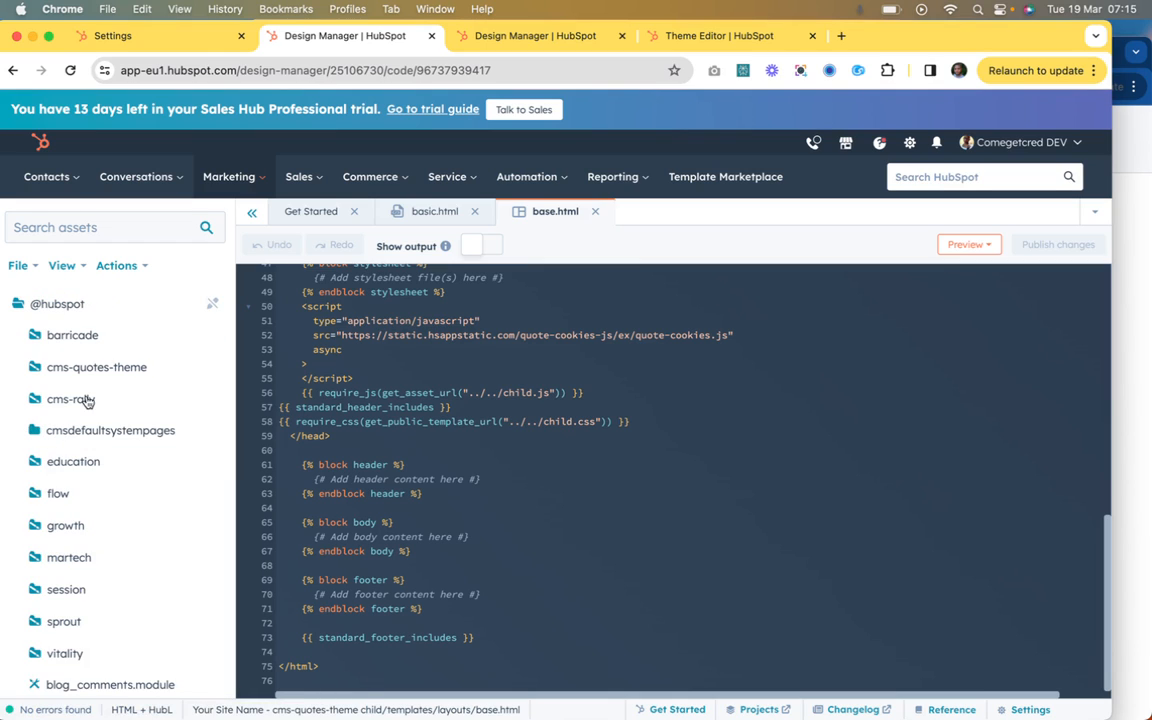
pyautogui.click(110, 368)
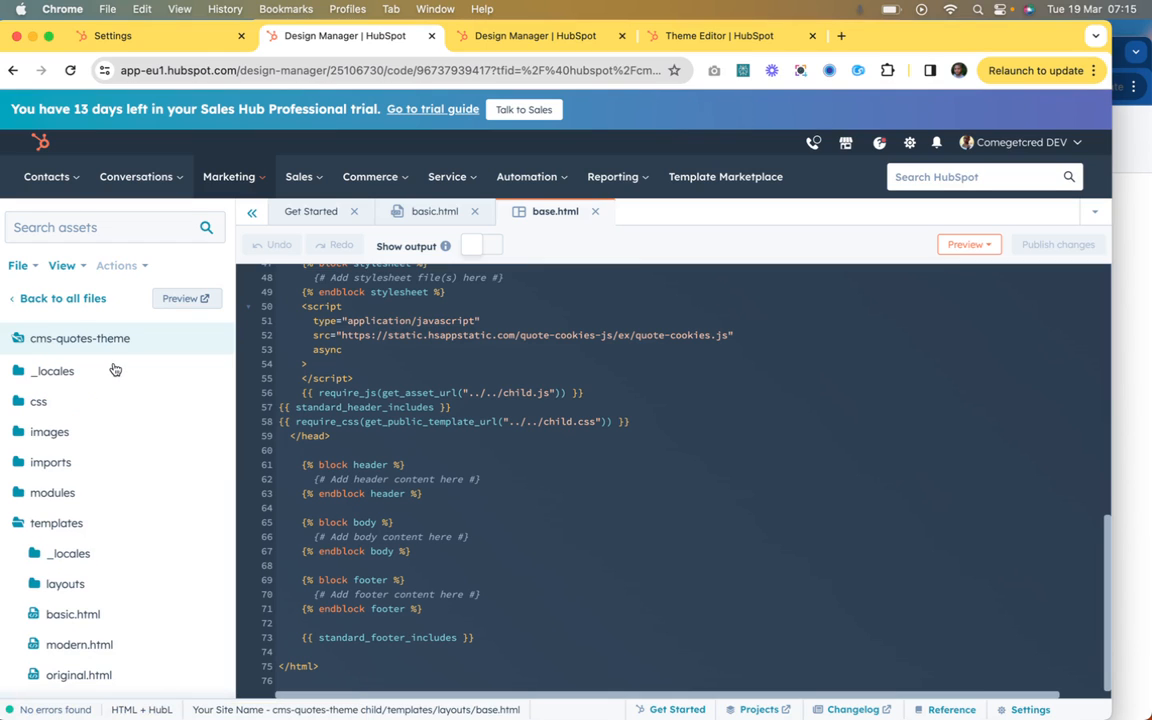
pyautogui.scroll(-2, 115, 435)
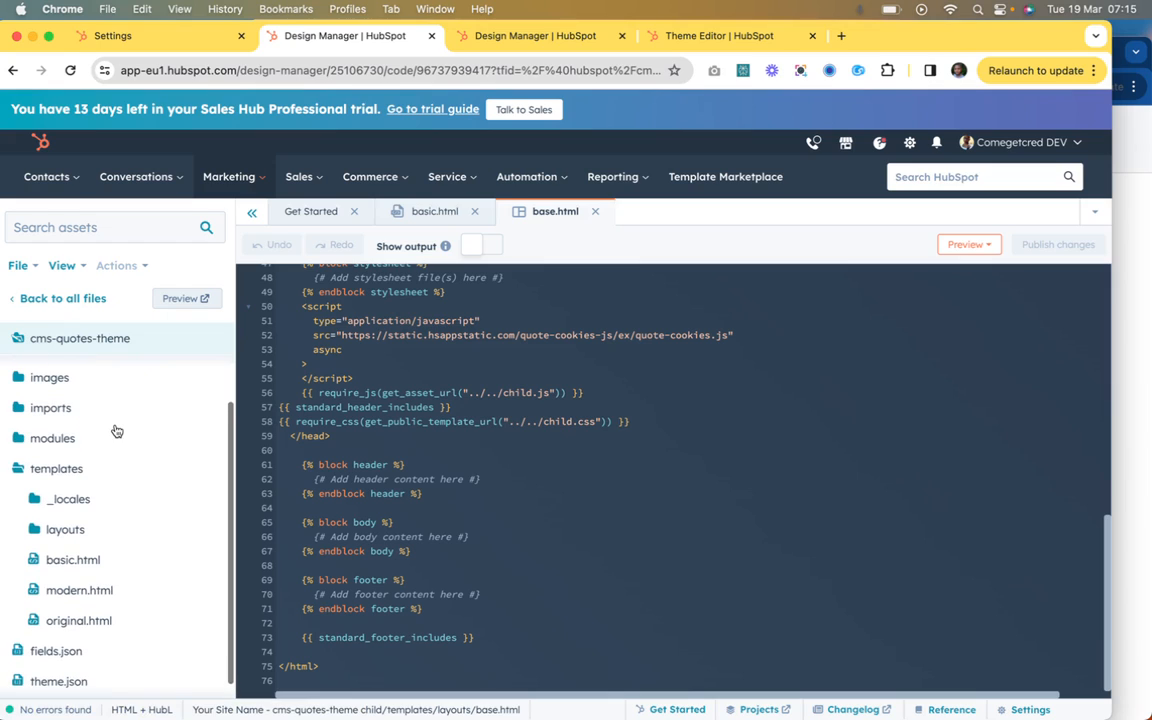
pyautogui.scroll(-1, 80, 530)
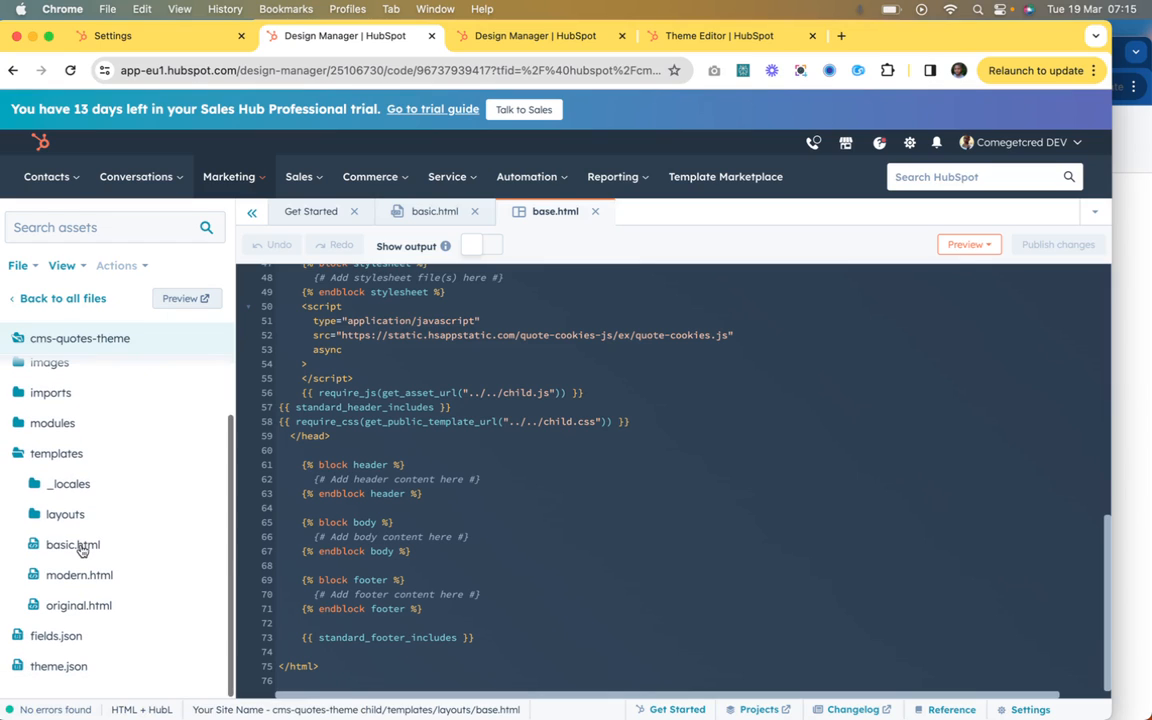
pyautogui.rightClick(82, 548)
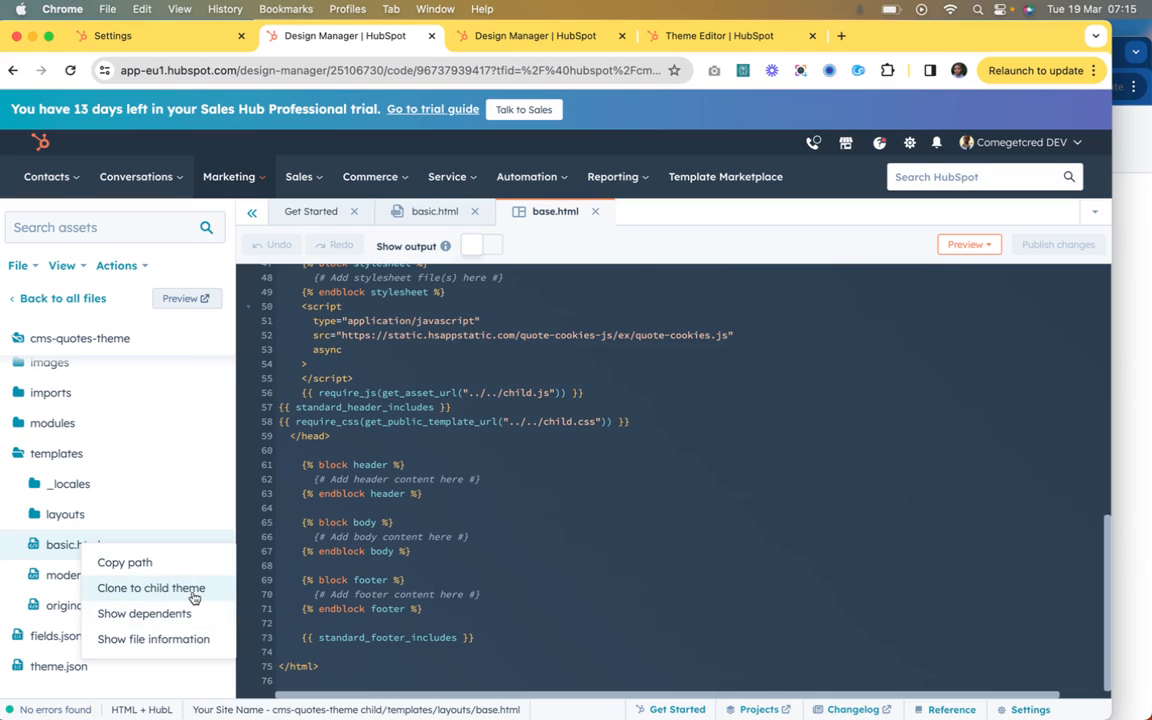
pyautogui.click(151, 588)
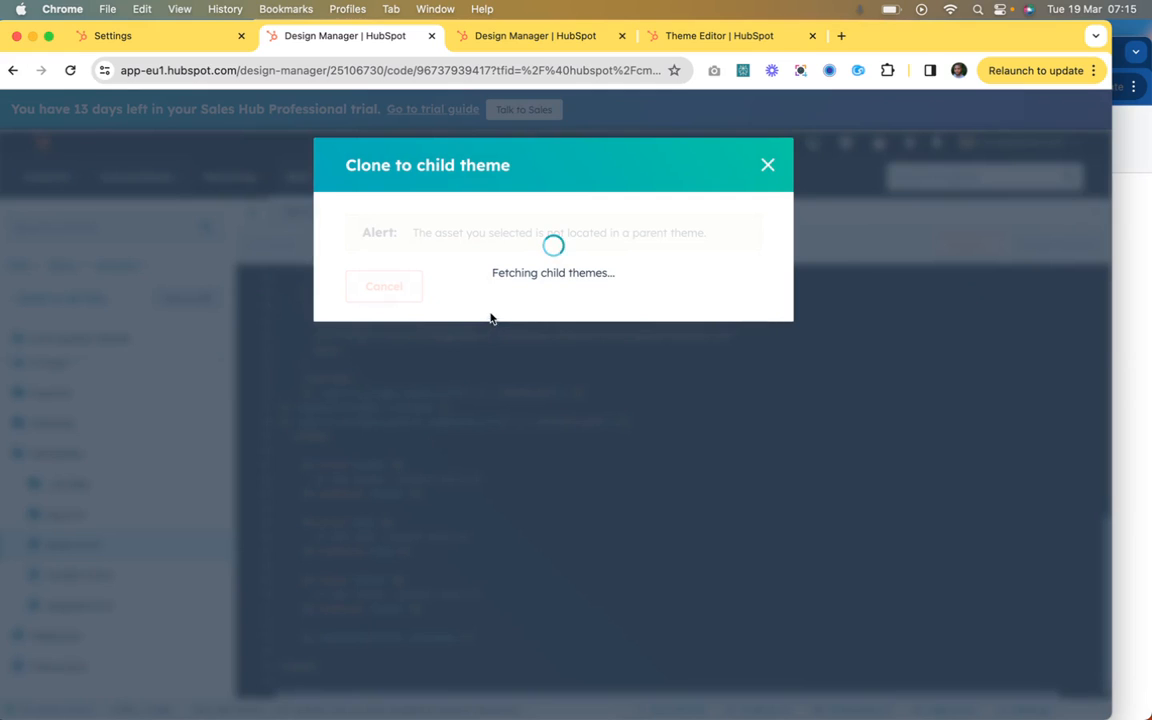
pyautogui.click(403, 258)
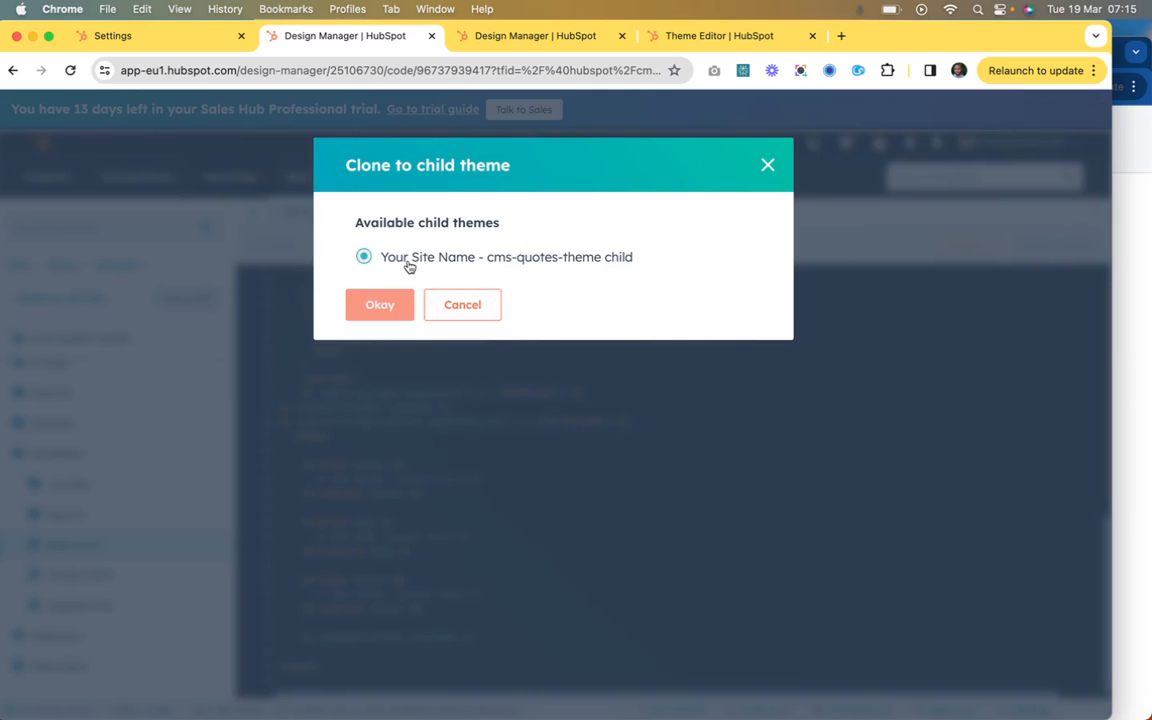
pyautogui.click(390, 306)
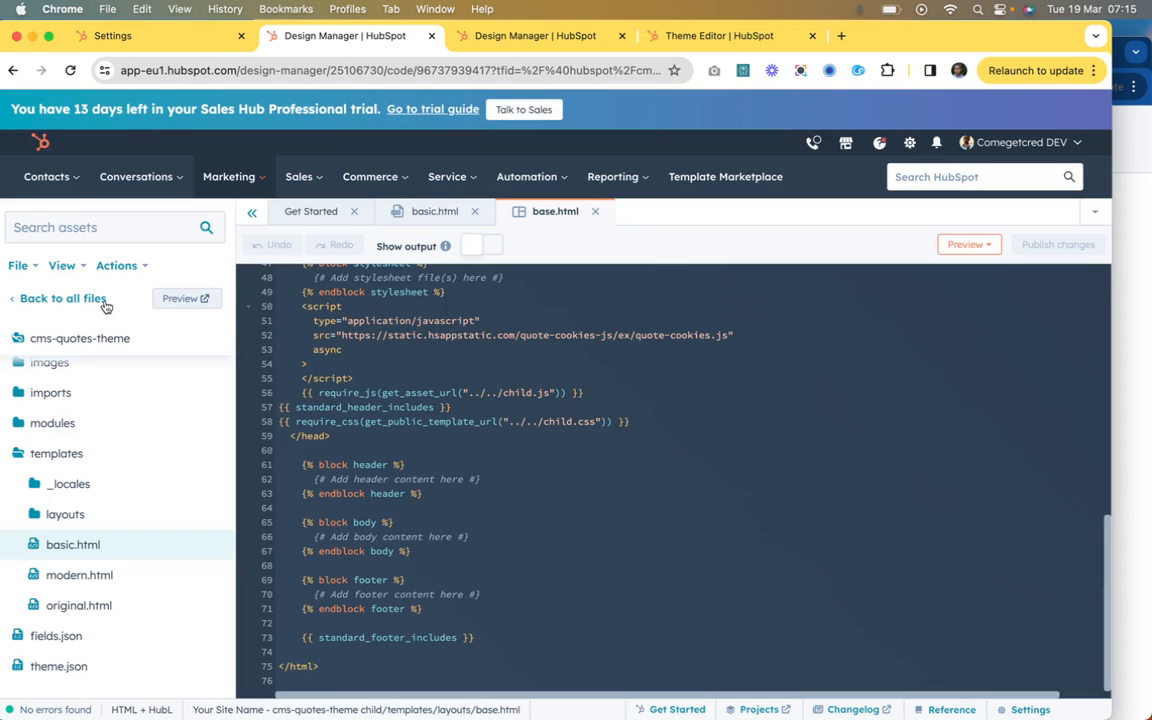
# Step: Open the cloned basic.html from the child theme's templates folder
pyautogui.click(60, 298)
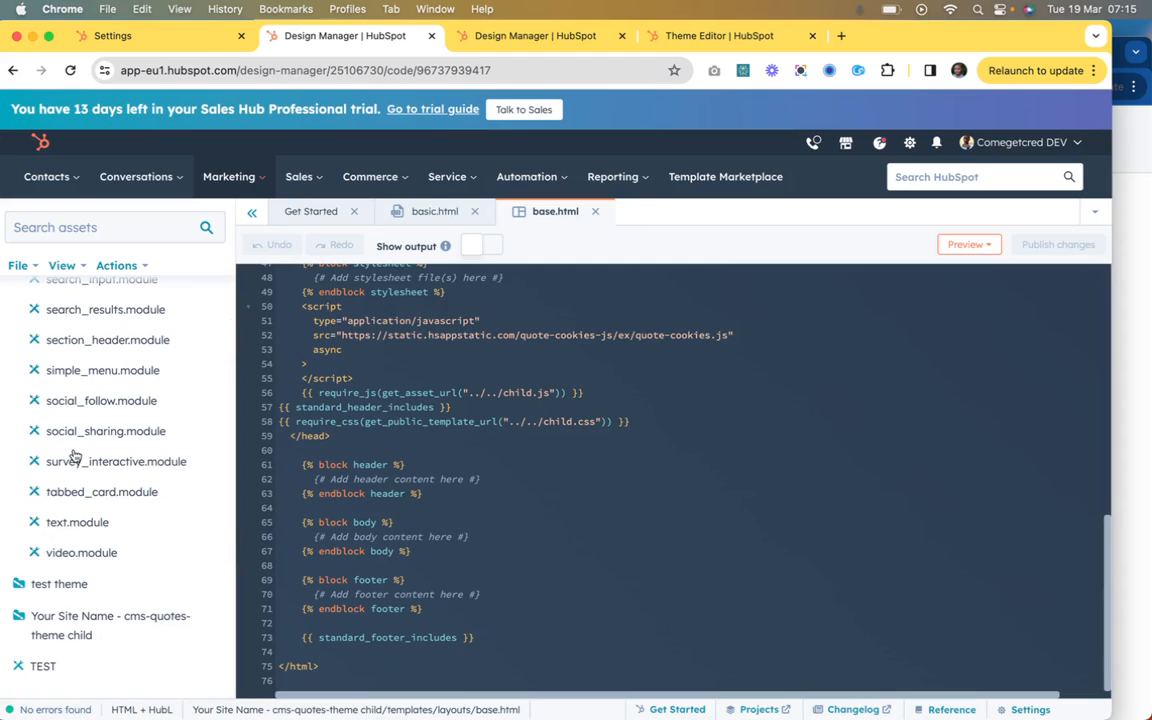
pyautogui.scroll(5, 73, 455)
pyautogui.scroll(10, 73, 455)
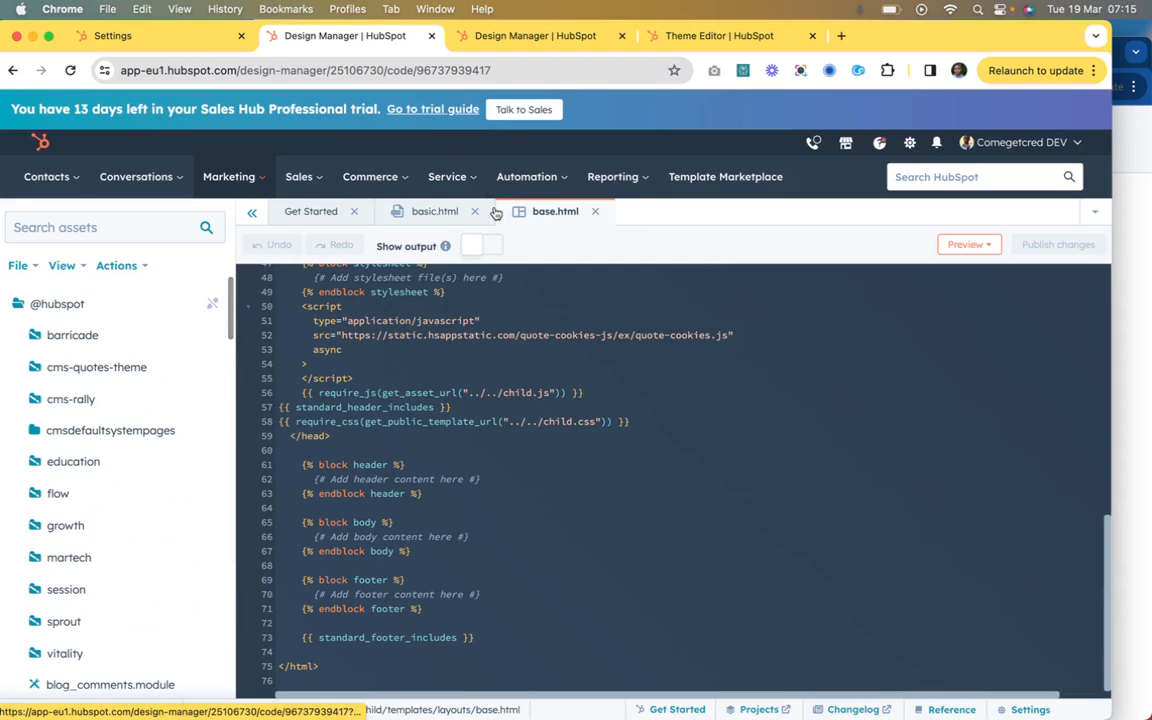
pyautogui.click(445, 219)
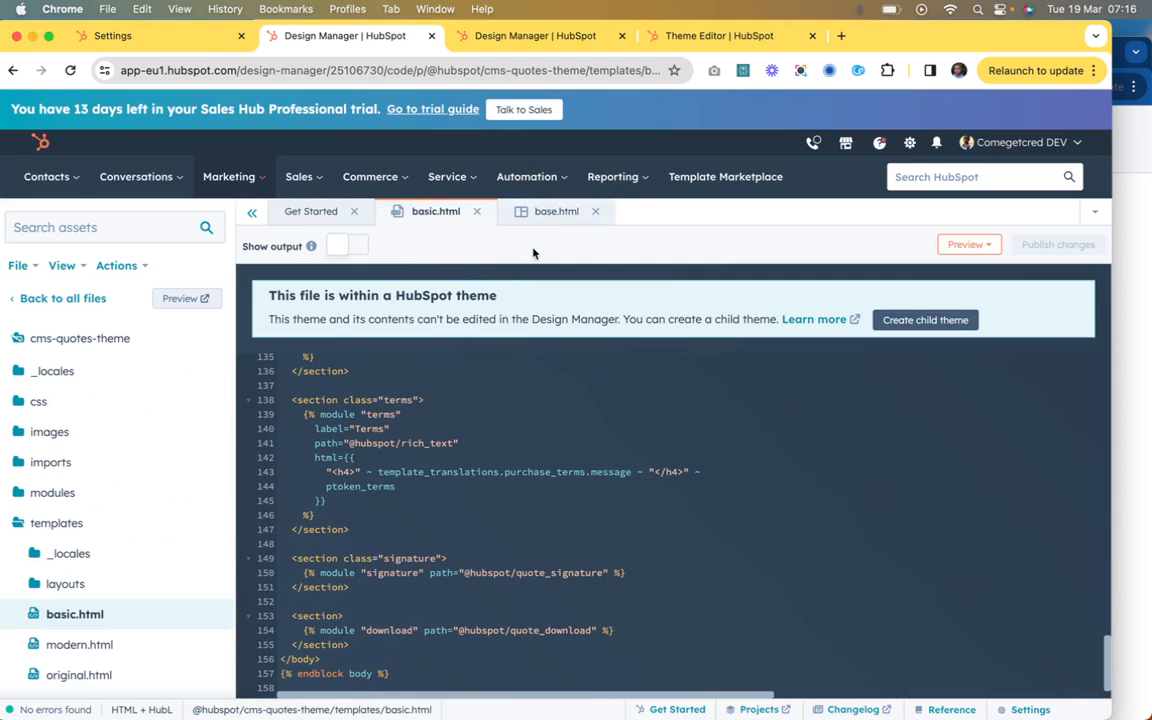
pyautogui.click(566, 213)
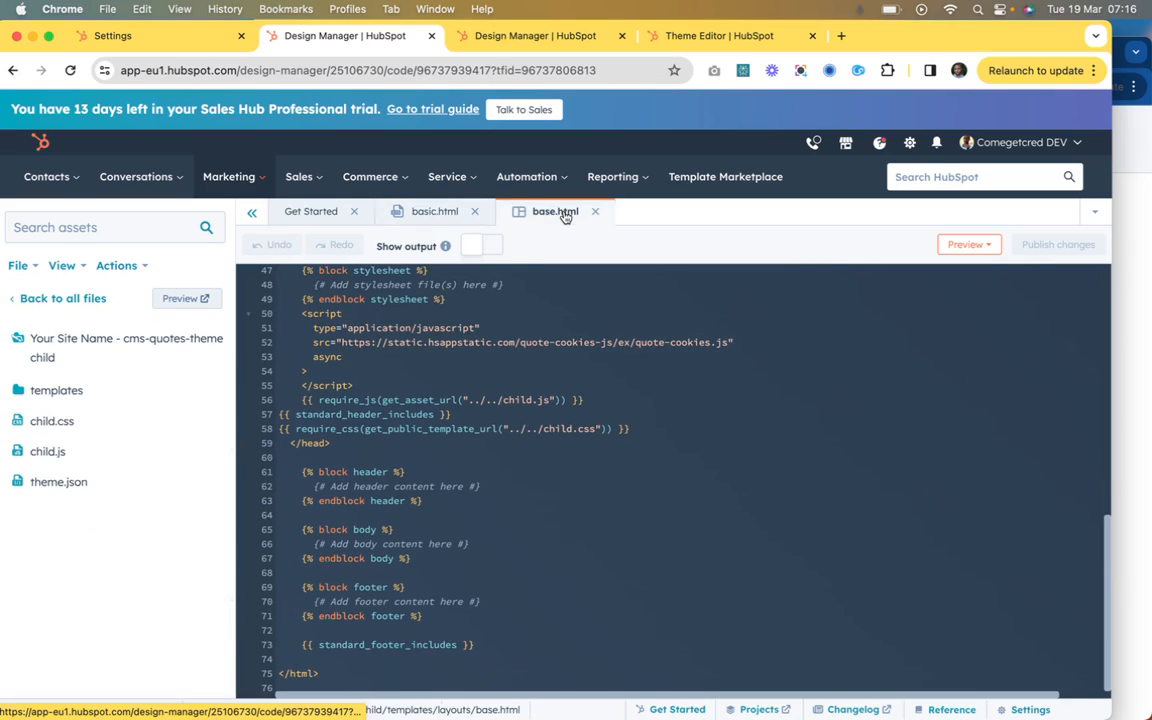
pyautogui.click(60, 391)
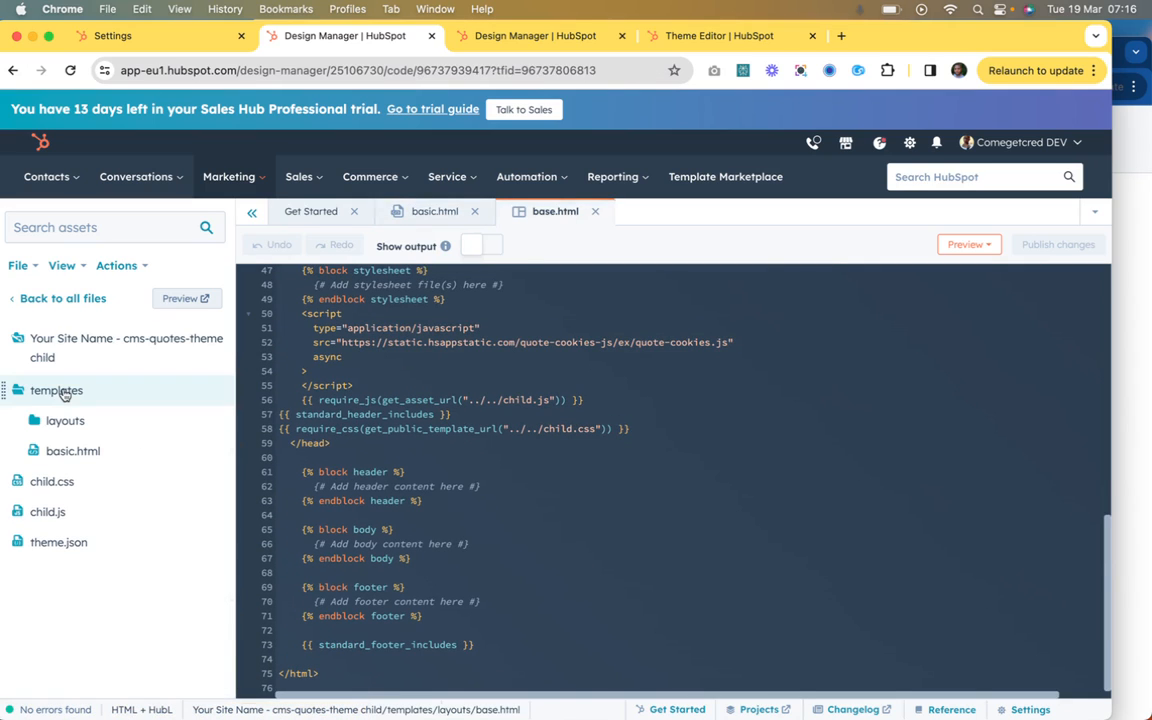
pyautogui.click(84, 453)
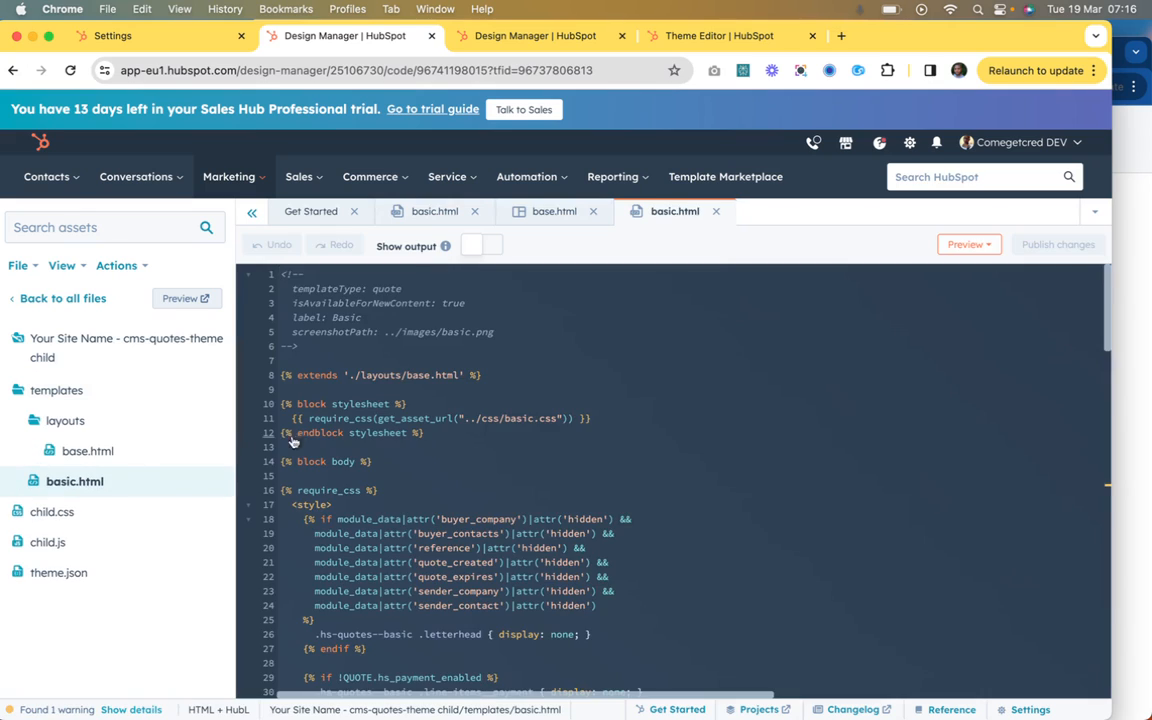
# Step: Examine the code of the child theme's basic.html, especially the relative module paths in its letterhead section
pyautogui.scroll(-10, 428, 420)
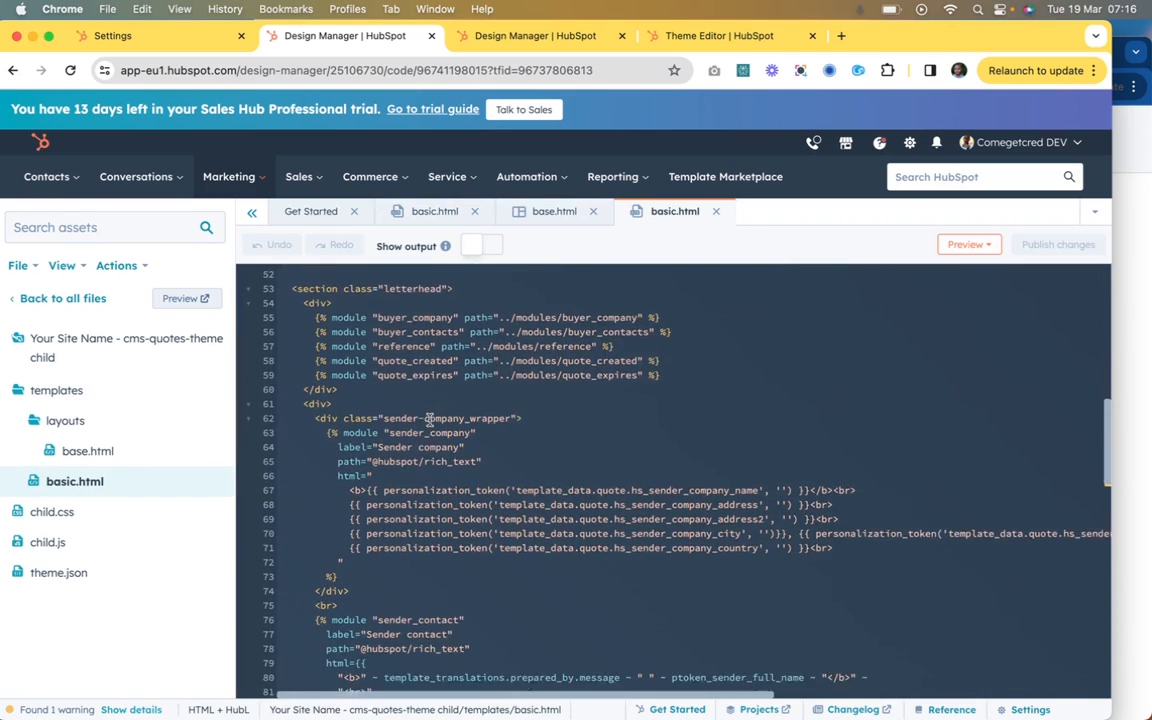
pyautogui.scroll(-12, 428, 420)
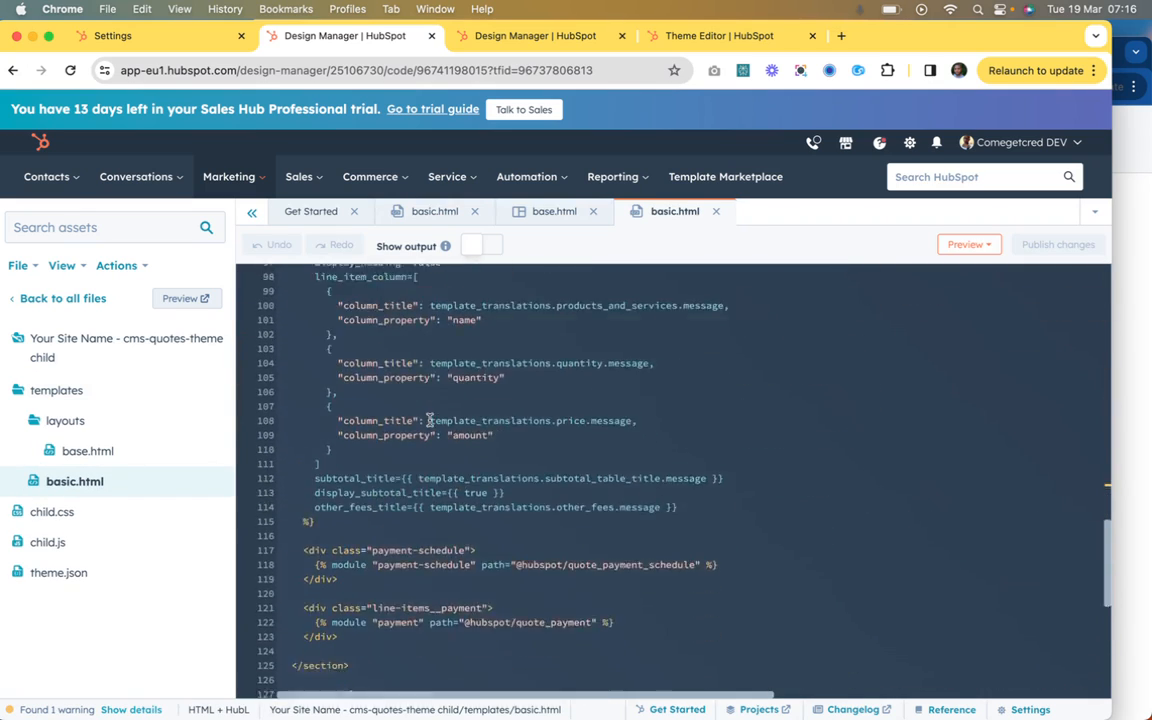
pyautogui.scroll(-5, 428, 420)
pyautogui.scroll(18, 428, 420)
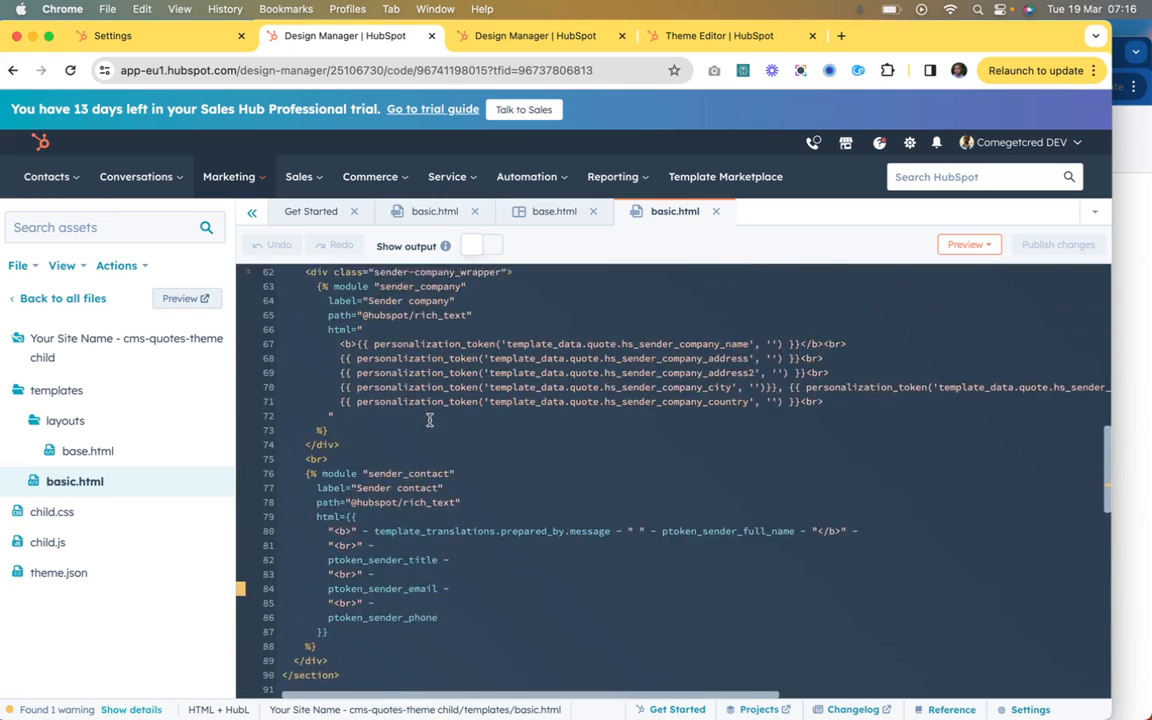
pyautogui.scroll(10, 428, 420)
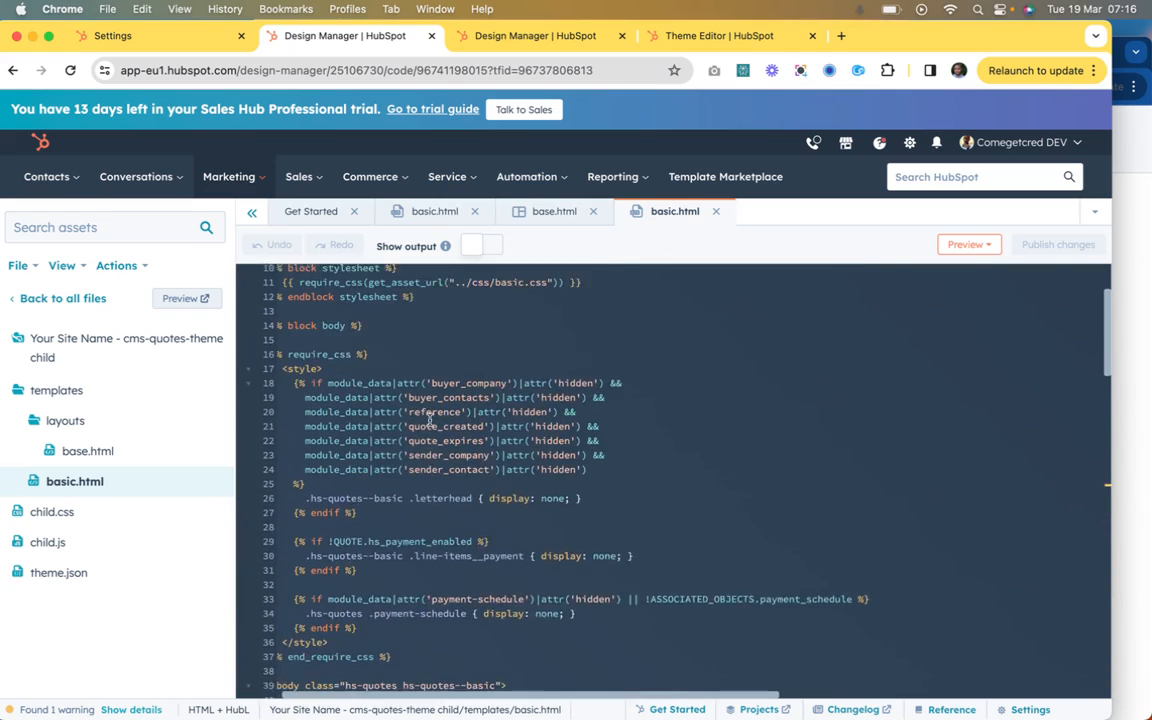
pyautogui.scroll(1, 429, 420)
pyautogui.scroll(2, 349, 453)
pyautogui.scroll(-4, 349, 453)
pyautogui.scroll(-5, 389, 429)
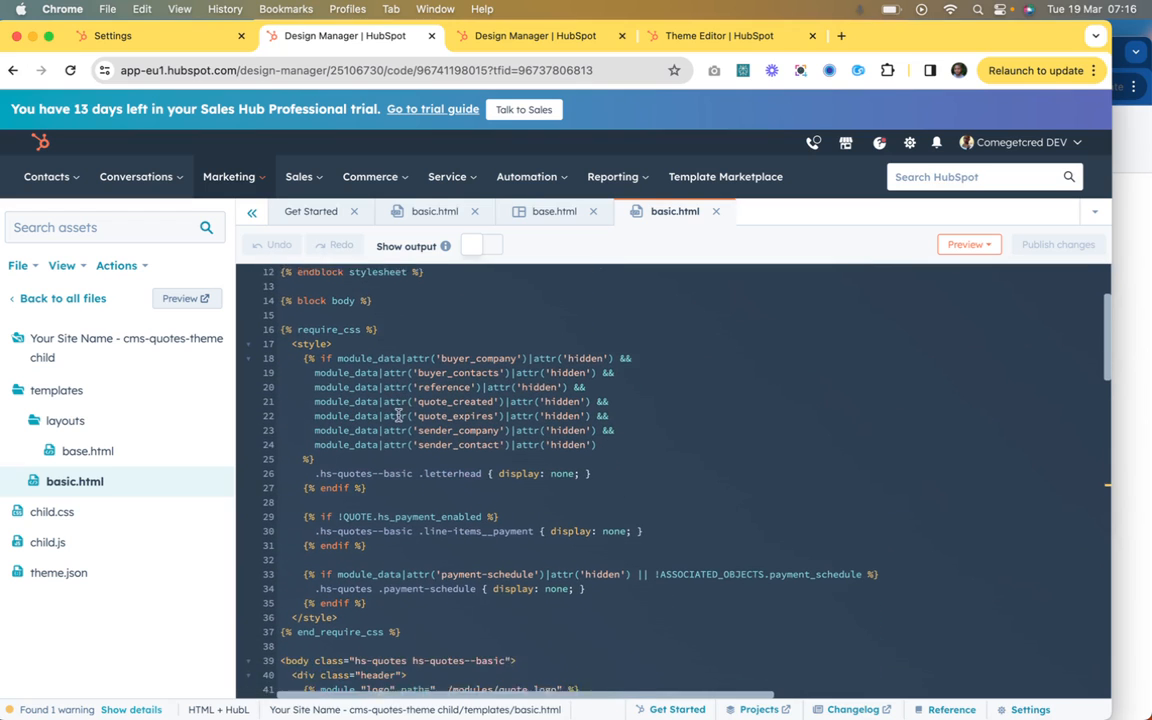
pyautogui.scroll(-6, 398, 415)
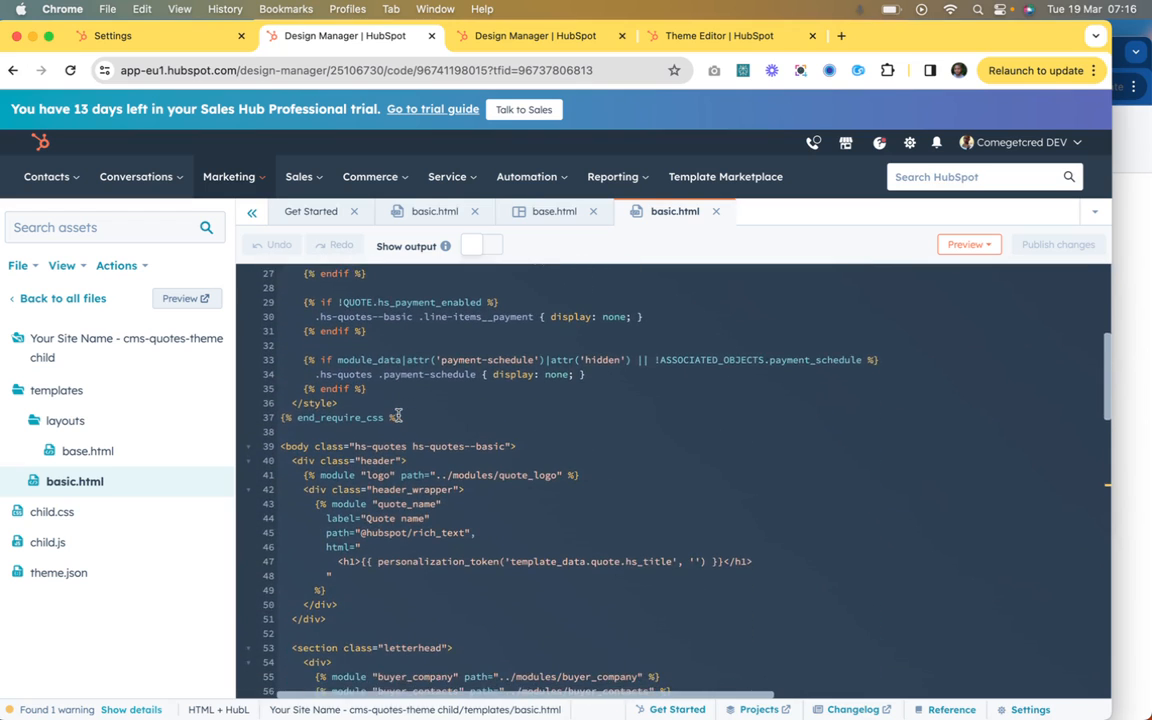
pyautogui.scroll(-2, 398, 415)
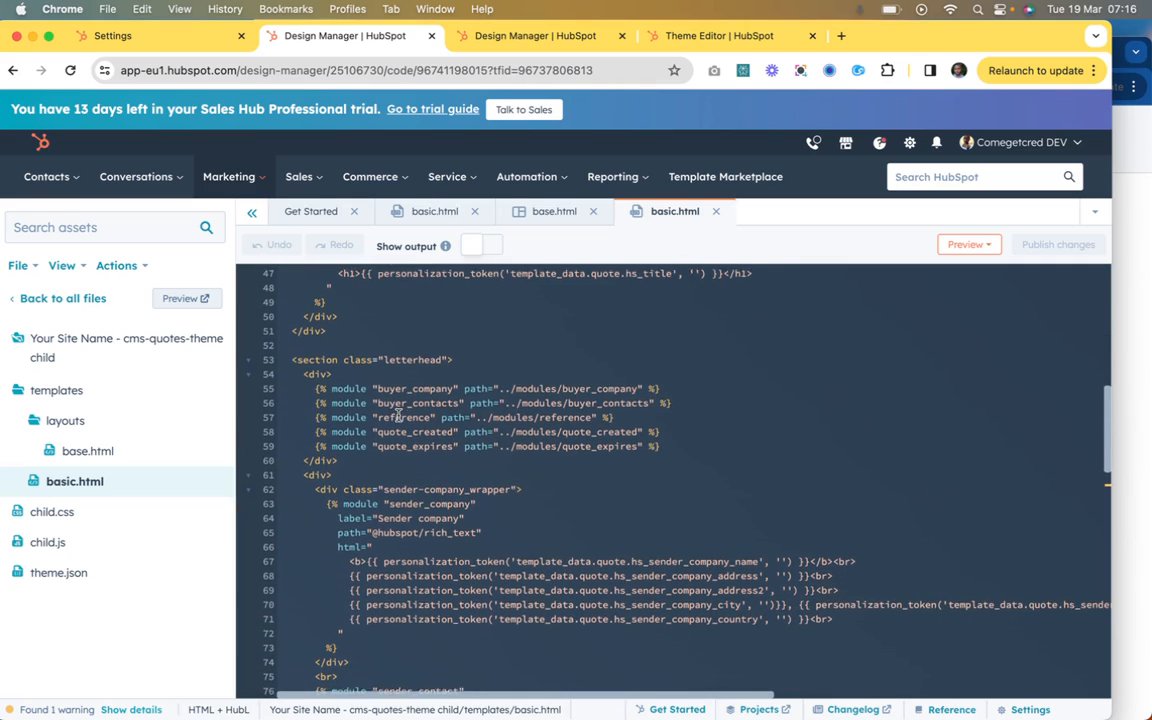
pyautogui.moveTo(642, 388); pyautogui.dragTo(495, 383)
pyautogui.moveTo(671, 402); pyautogui.dragTo(540, 402)
pyautogui.moveTo(633, 431); pyautogui.dragTo(603, 431)
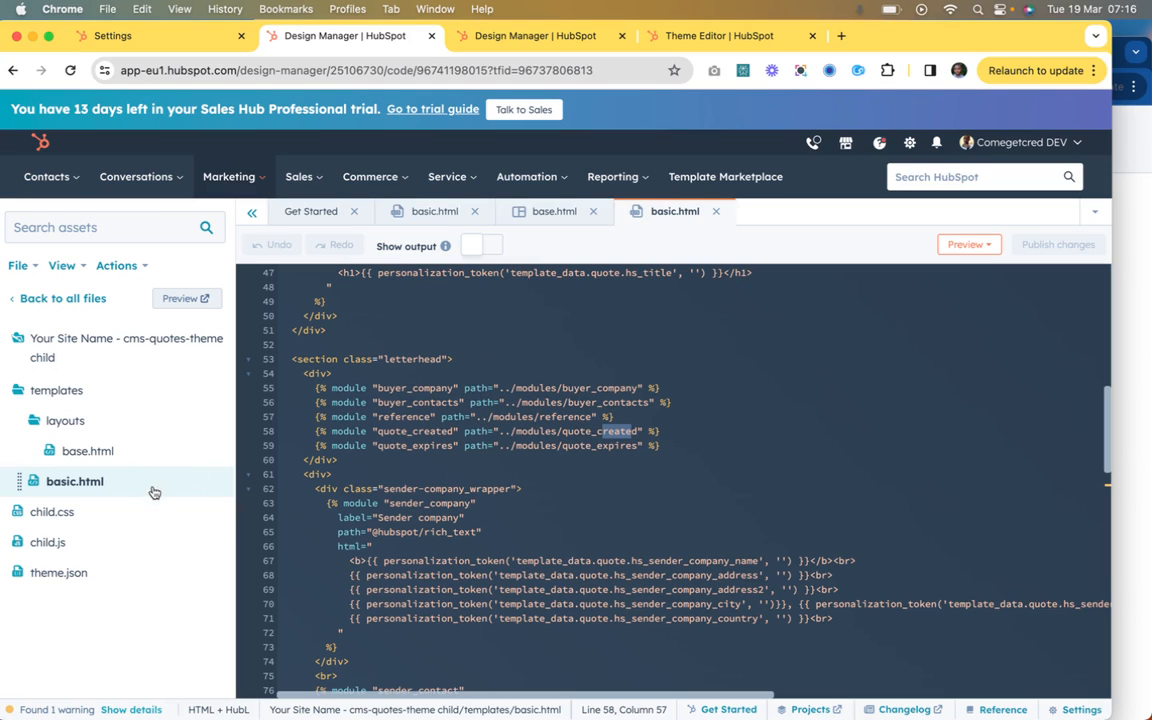
# Step: Clone buyer_company.module from the cms-quotes-theme modules into the child theme "Your Site Name - cms-quotes-theme child"
pyautogui.click(80, 299)
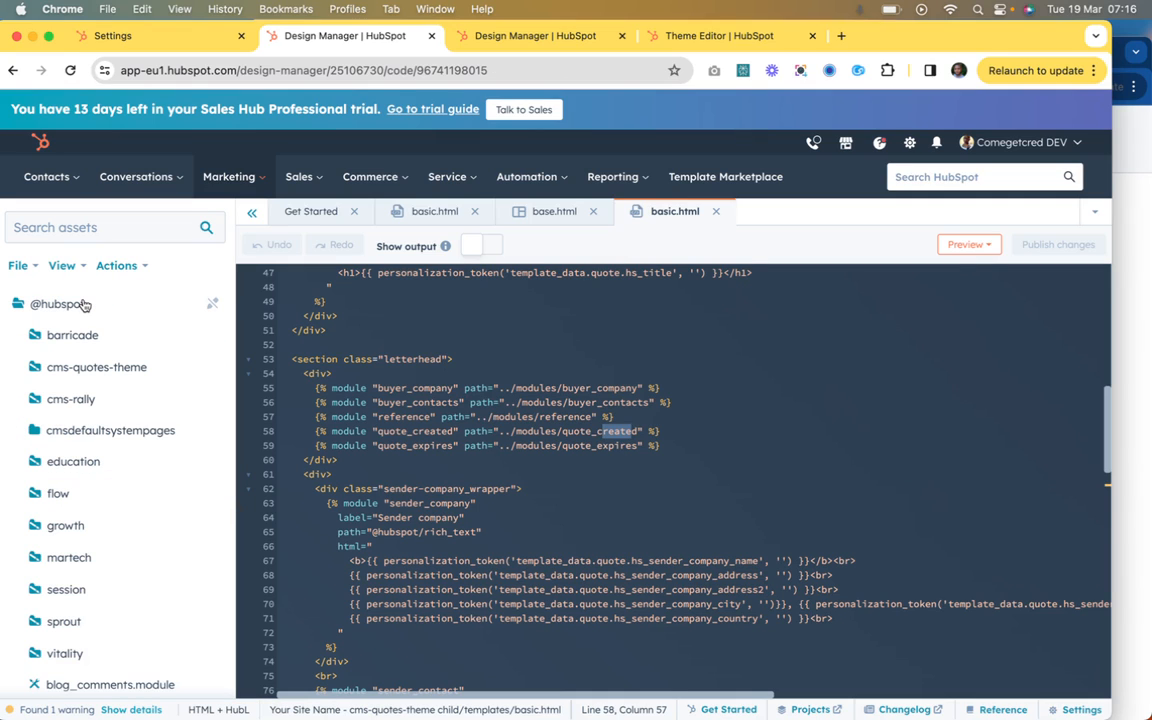
pyautogui.click(96, 367)
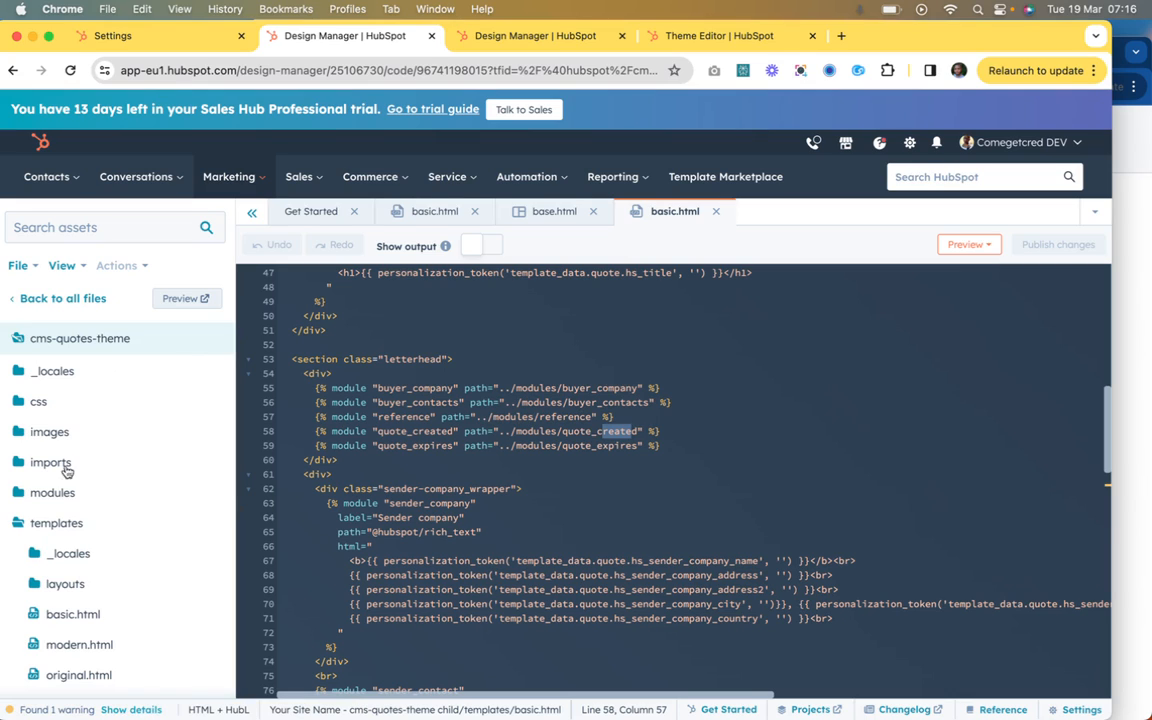
pyautogui.click(72, 496)
pyautogui.scroll(-1, 93, 540)
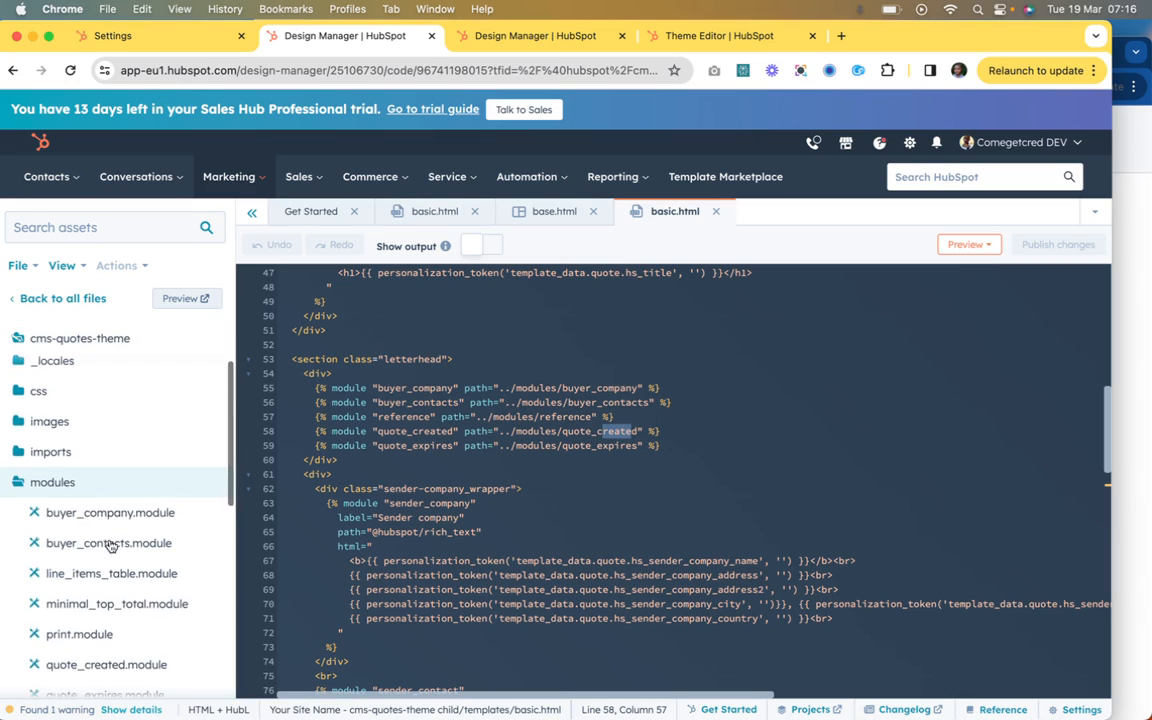
pyautogui.rightClick(112, 493)
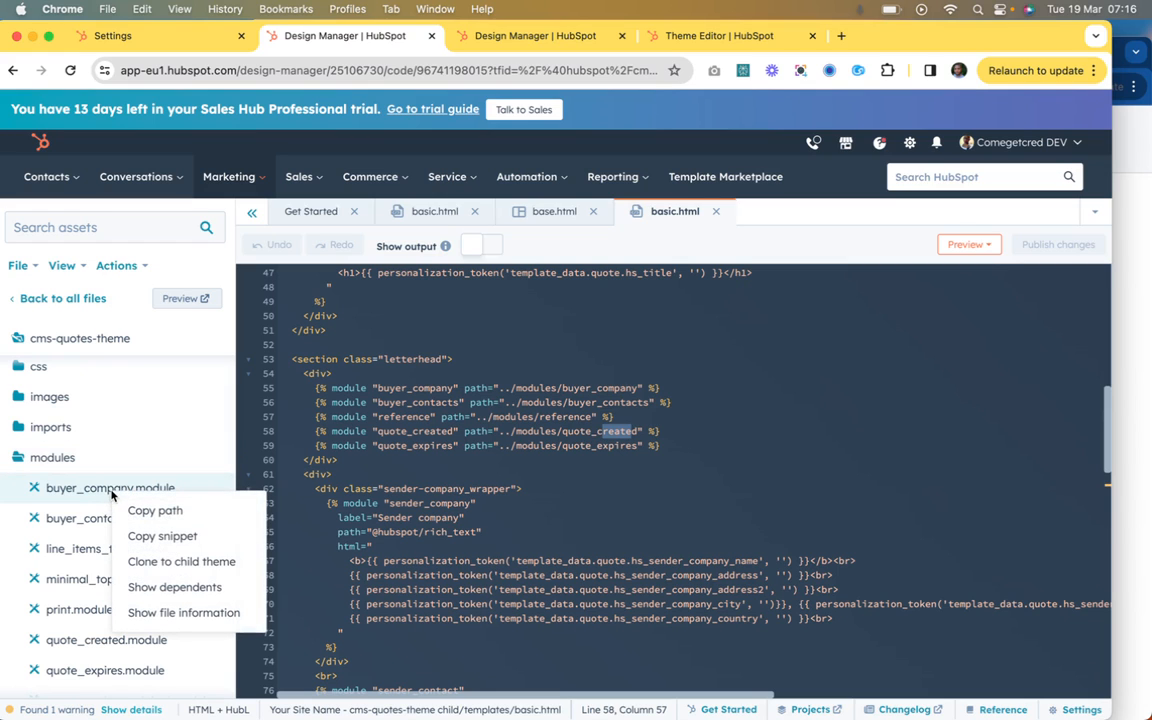
pyautogui.click(184, 563)
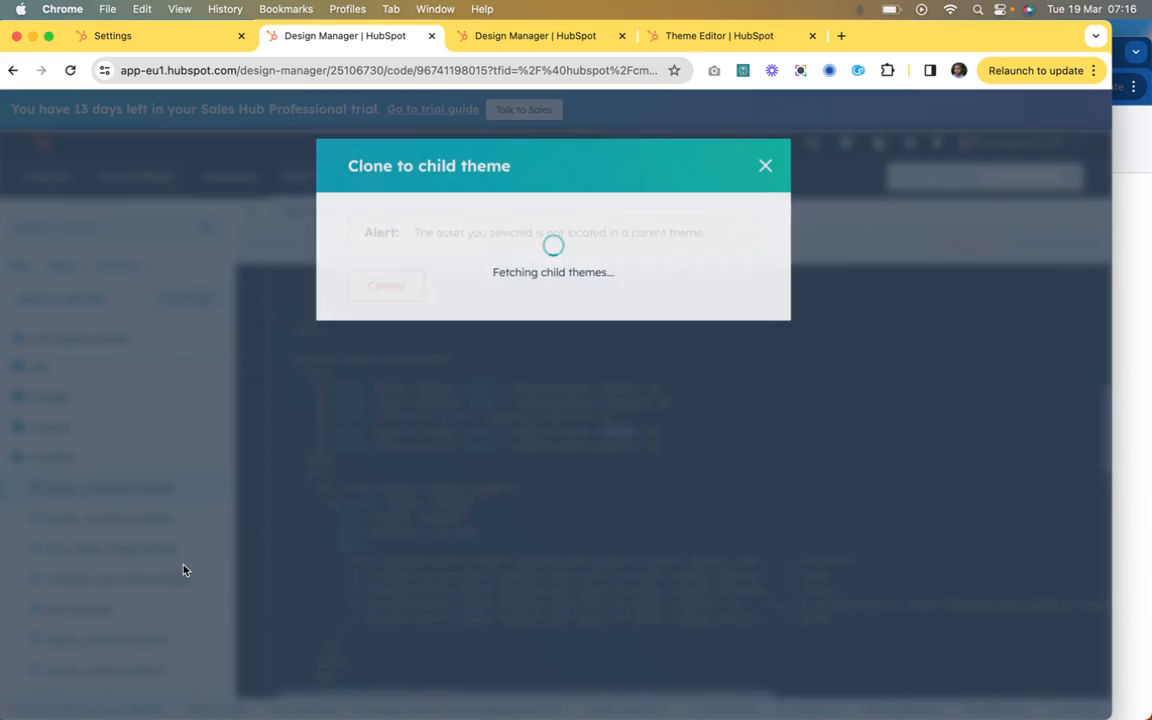
pyautogui.click(406, 259)
pyautogui.click(387, 307)
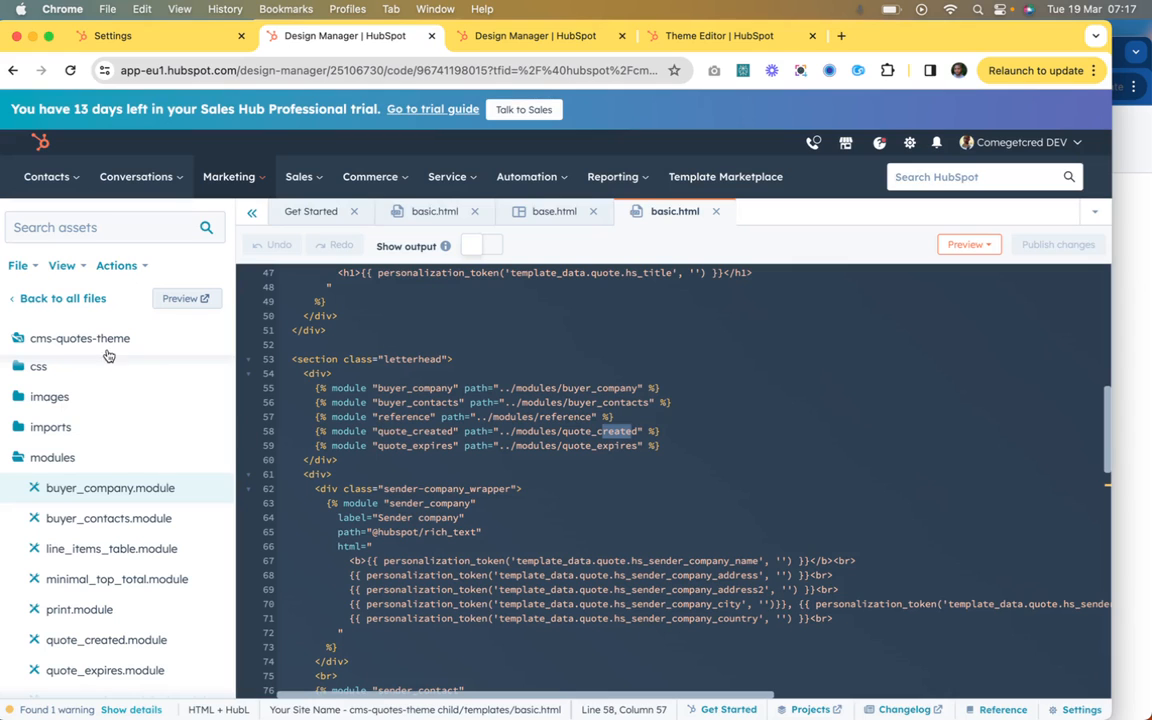
# Step: Open the cloned buyer_company module from the child theme's modules folder
pyautogui.click(435, 212)
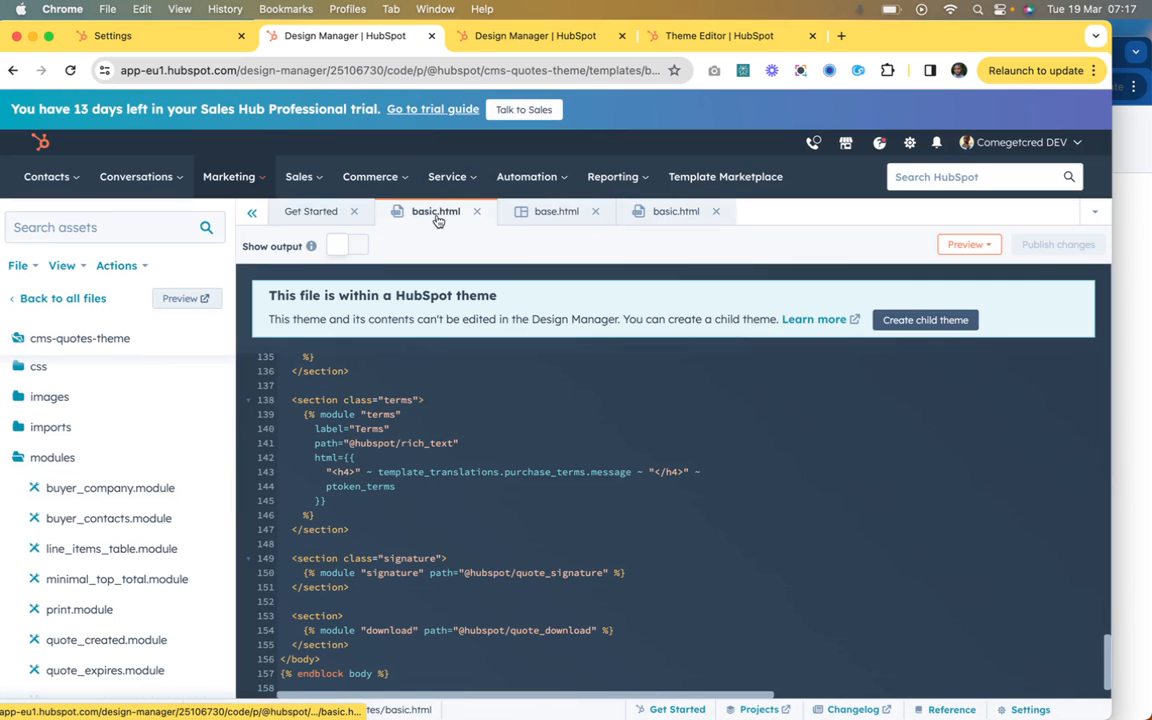
pyautogui.click(555, 212)
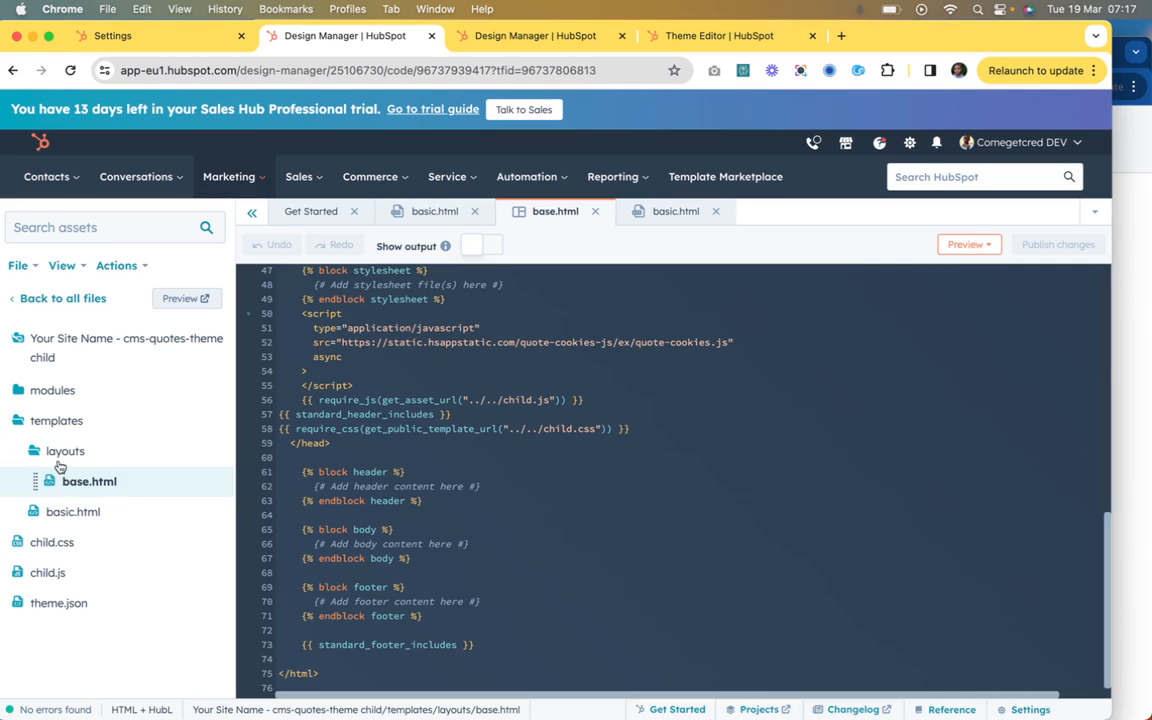
pyautogui.click(50, 390)
pyautogui.click(73, 424)
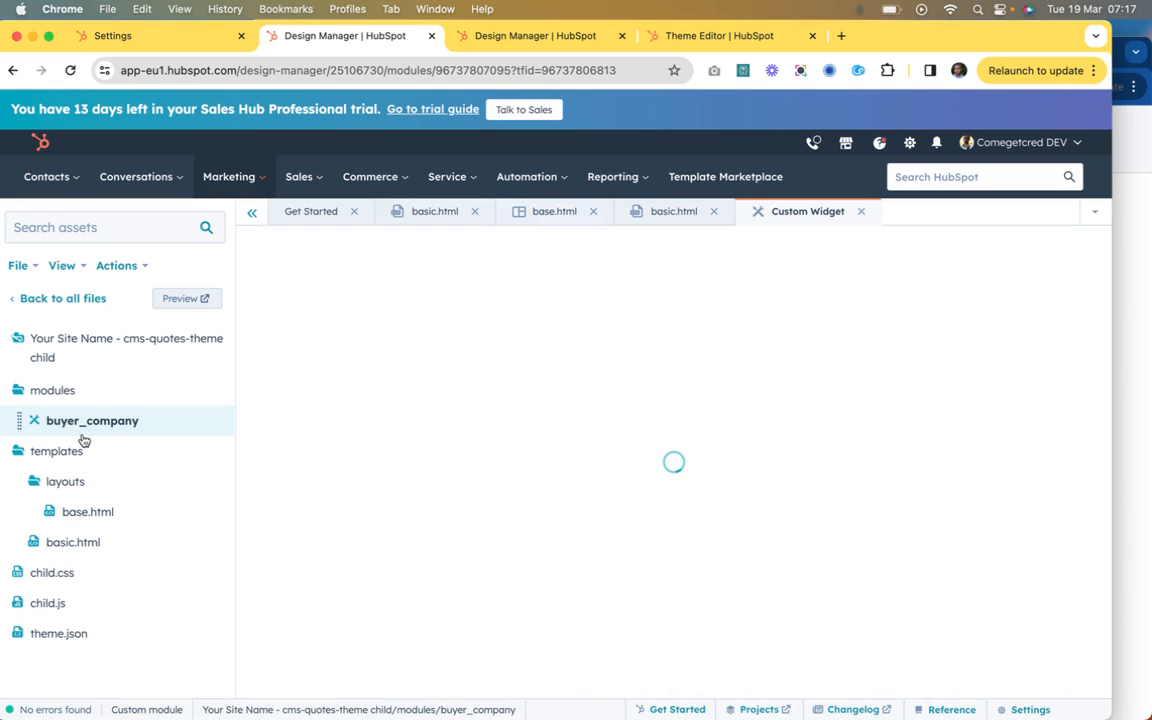
# Step: Examine the buyer_company module's HTML code and fields, and enlarge the module.html pane over the module.css pane
pyautogui.scroll(-3, 380, 391)
pyautogui.scroll(-5, 380, 391)
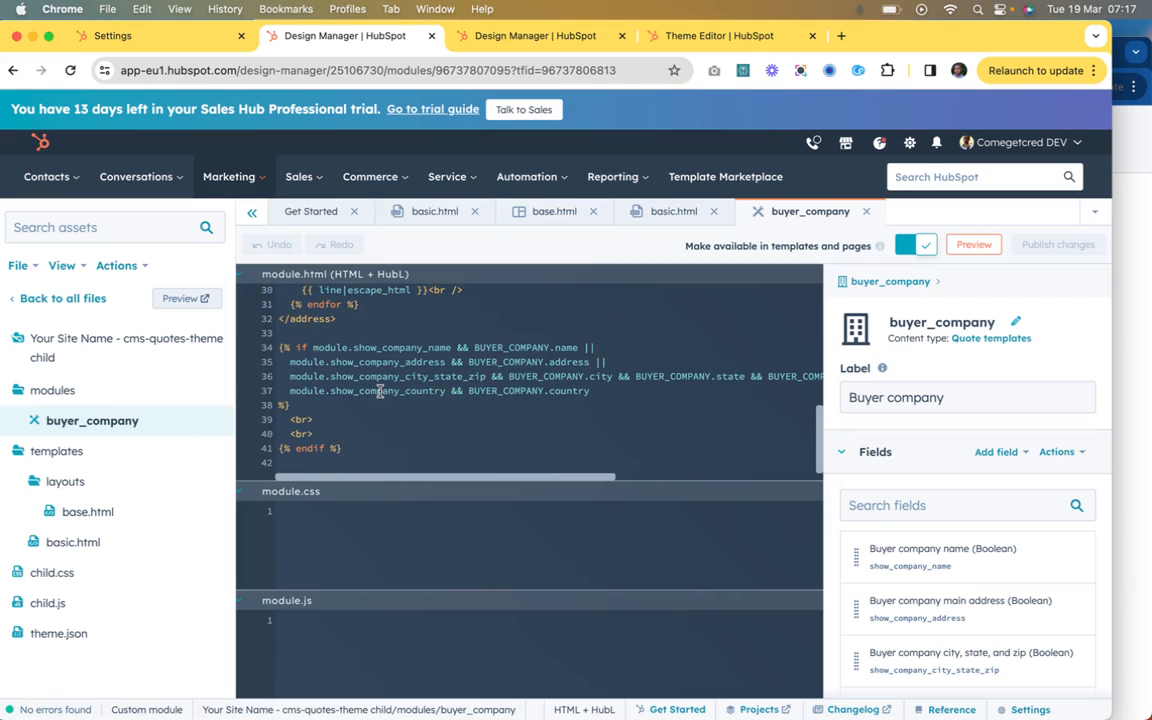
pyautogui.scroll(-5, 932, 543)
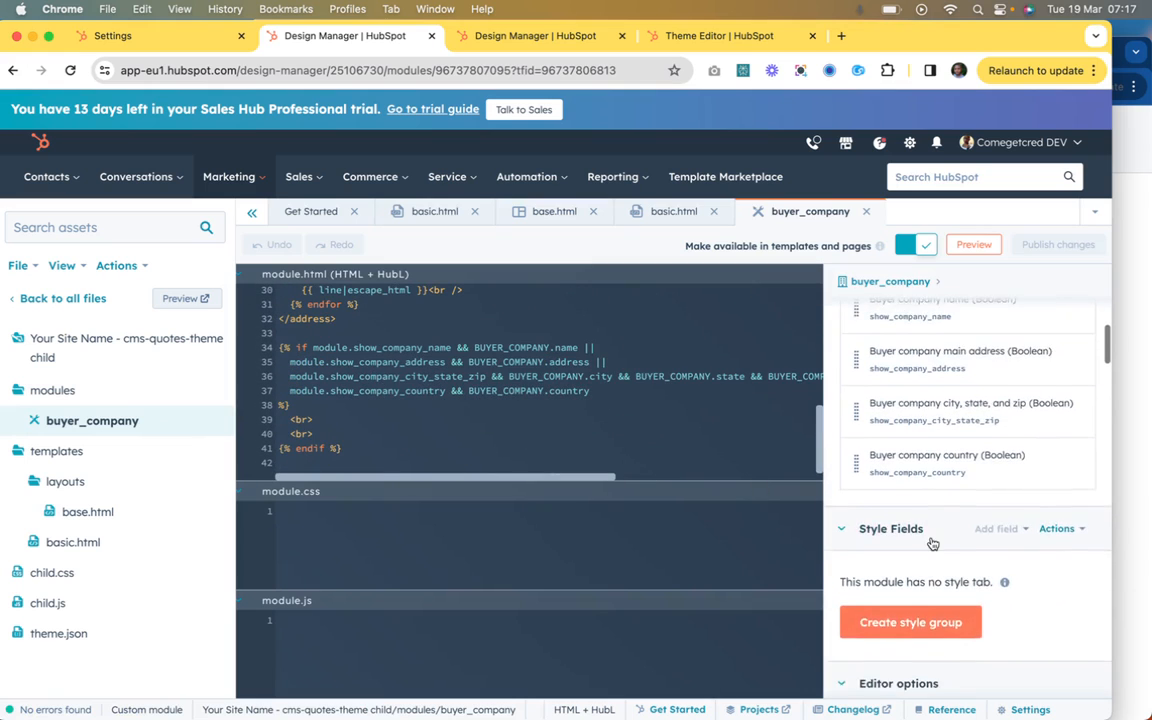
pyautogui.scroll(3, 656, 350)
pyautogui.scroll(-2, 656, 352)
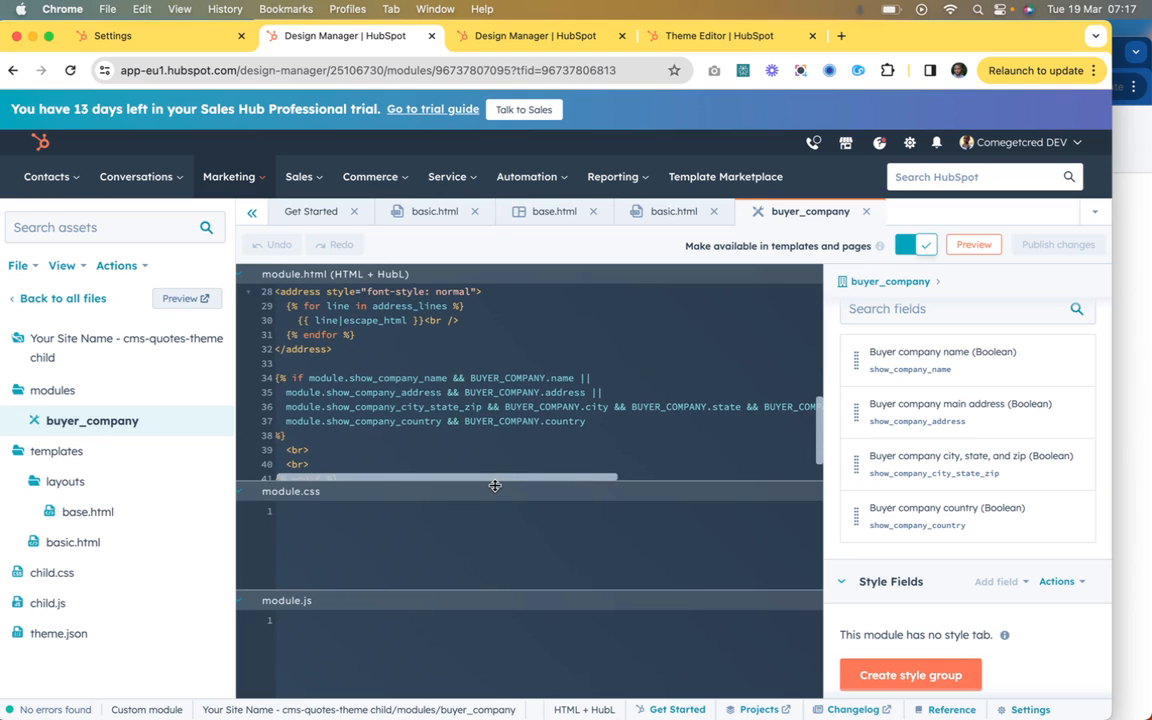
pyautogui.moveTo(495, 486); pyautogui.dragTo(492, 587)
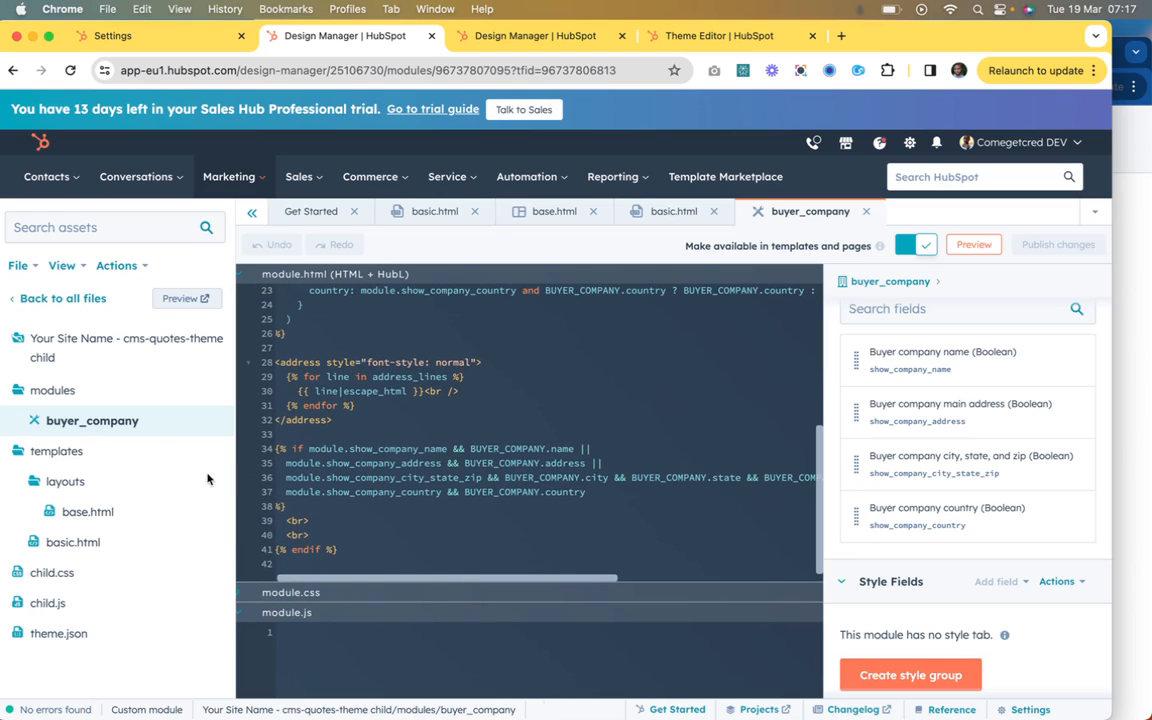
# Step: Clone line_items_table.module from the cms-quotes-theme modules into the child theme "Your Site Name - cms-quotes-theme child"
pyautogui.click(89, 299)
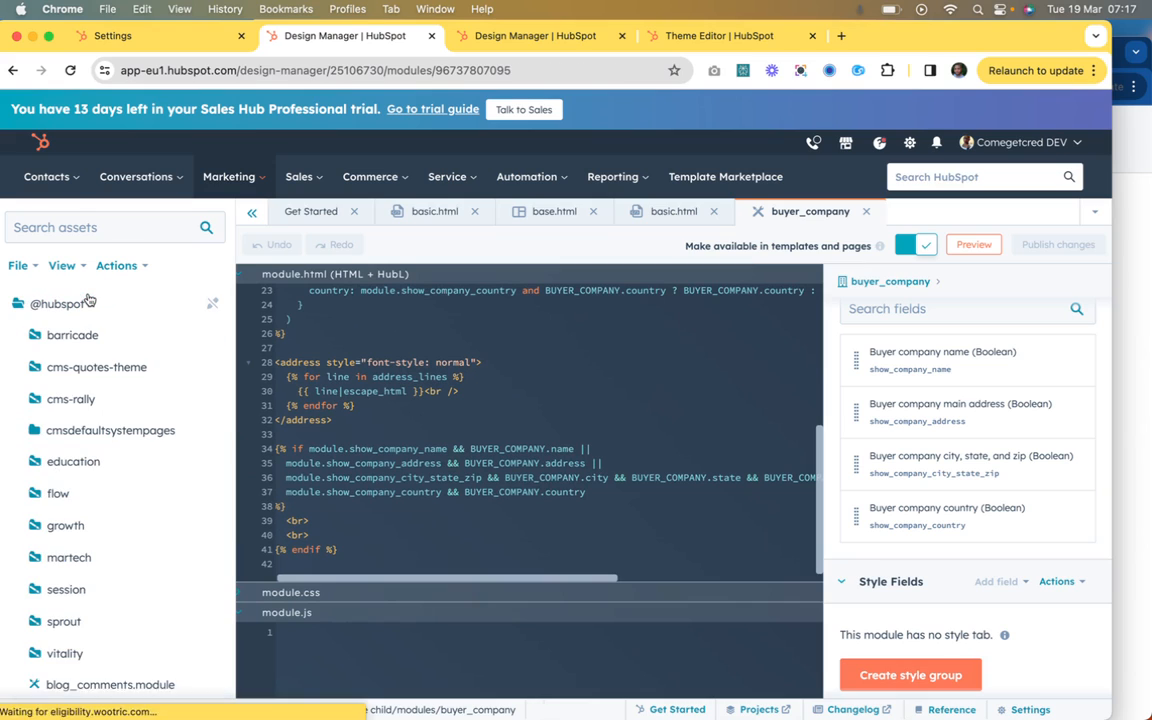
pyautogui.click(91, 378)
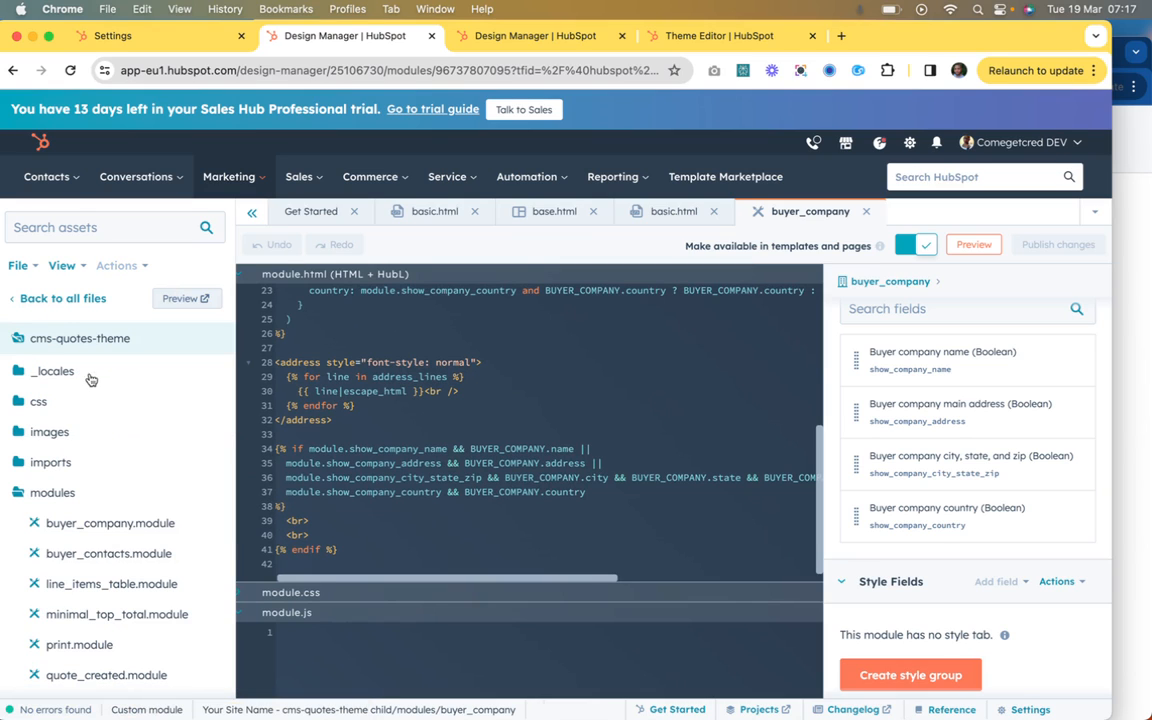
pyautogui.scroll(-2, 52, 505)
pyautogui.scroll(-4, 52, 505)
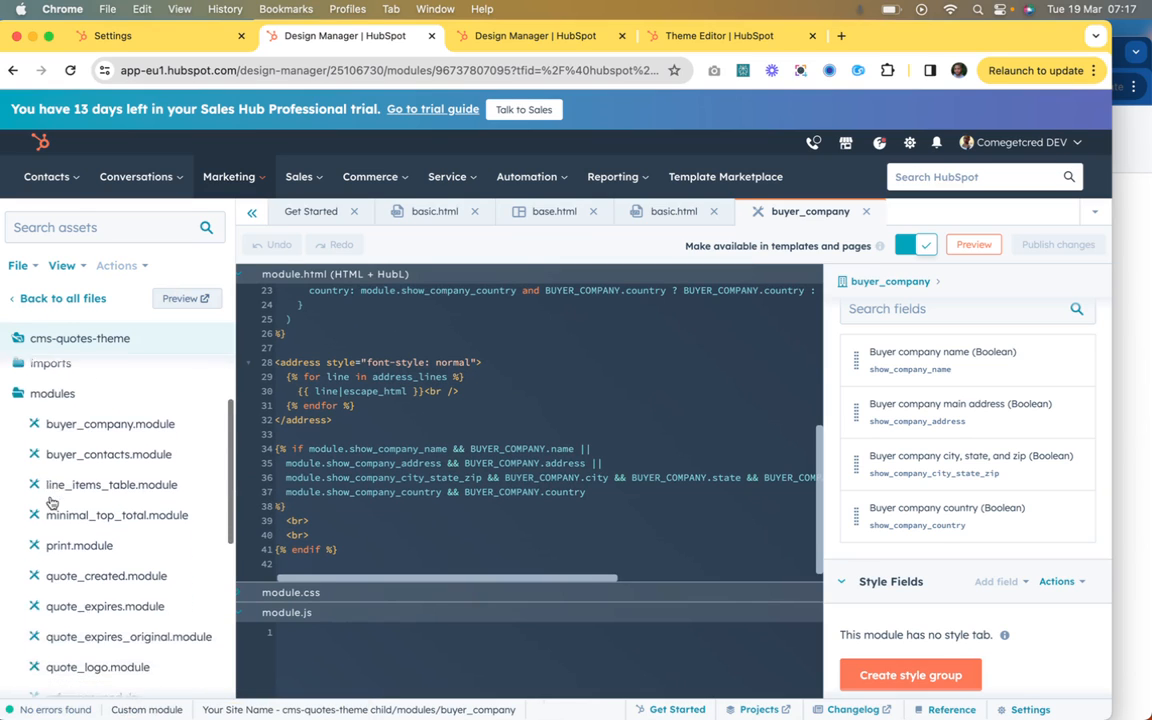
pyautogui.scroll(-1, 52, 503)
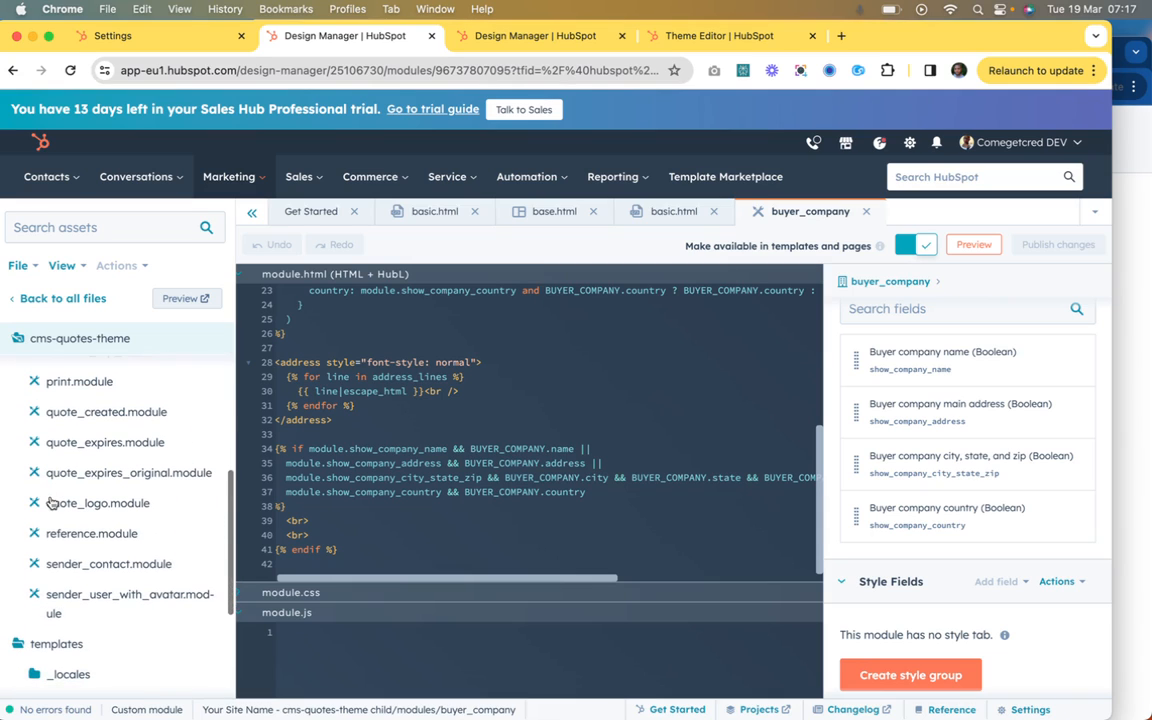
pyautogui.scroll(5, 52, 503)
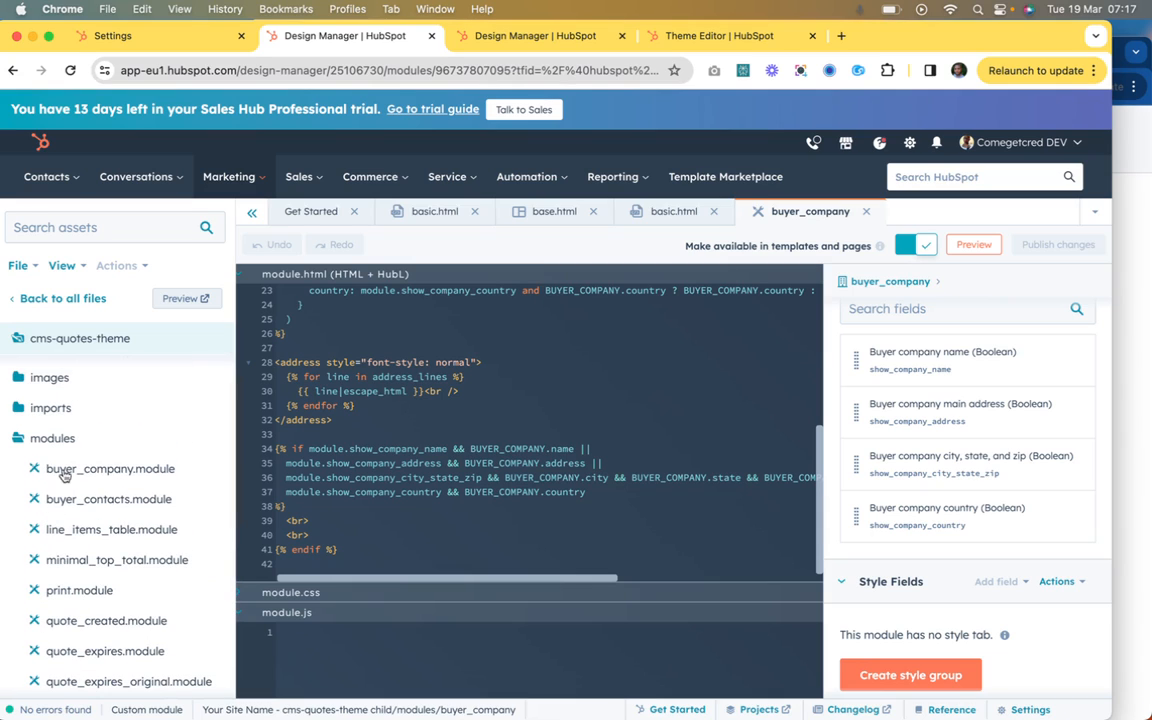
pyautogui.rightClick(111, 536)
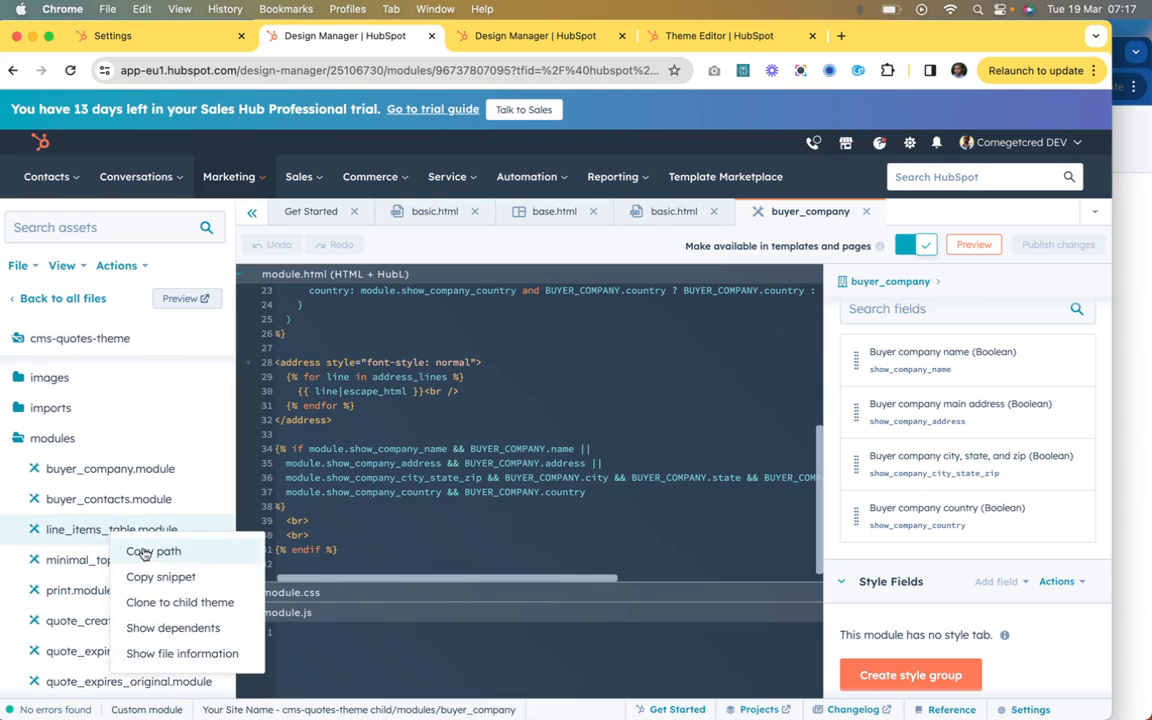
pyautogui.click(166, 603)
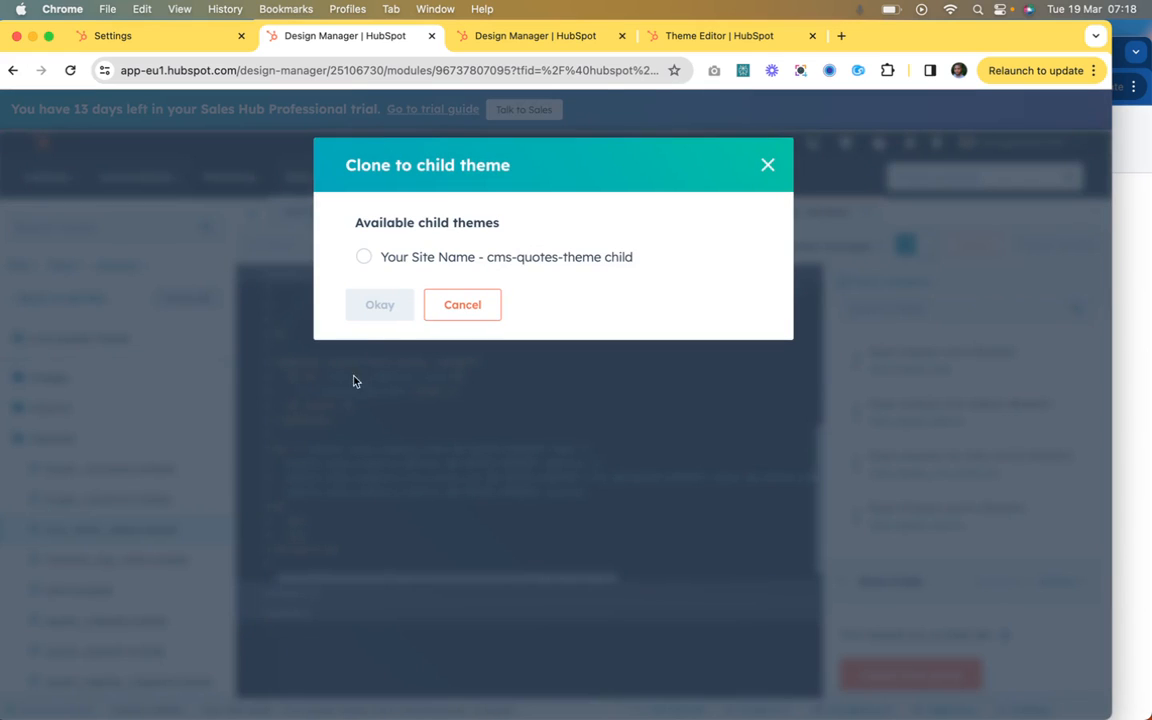
pyautogui.click(370, 257)
pyautogui.click(381, 304)
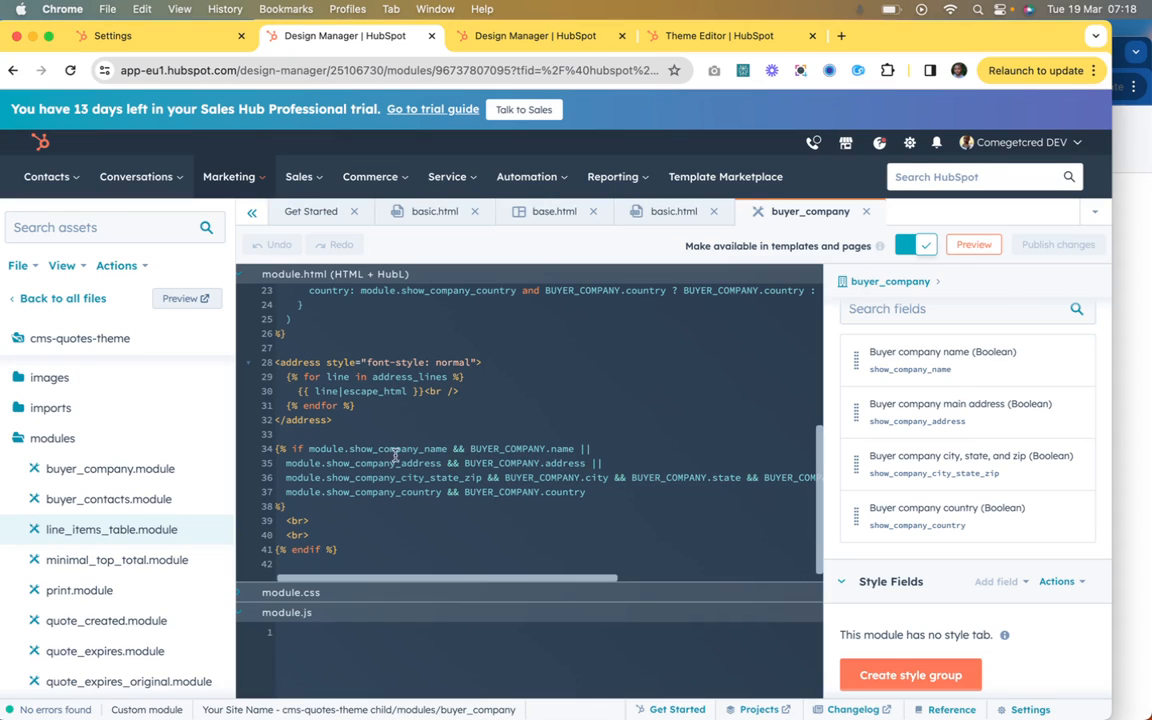
# Step: Open the original line_items_table.module from the cms-quotes-theme modules folder
pyautogui.hscroll(-1, 384, 460)
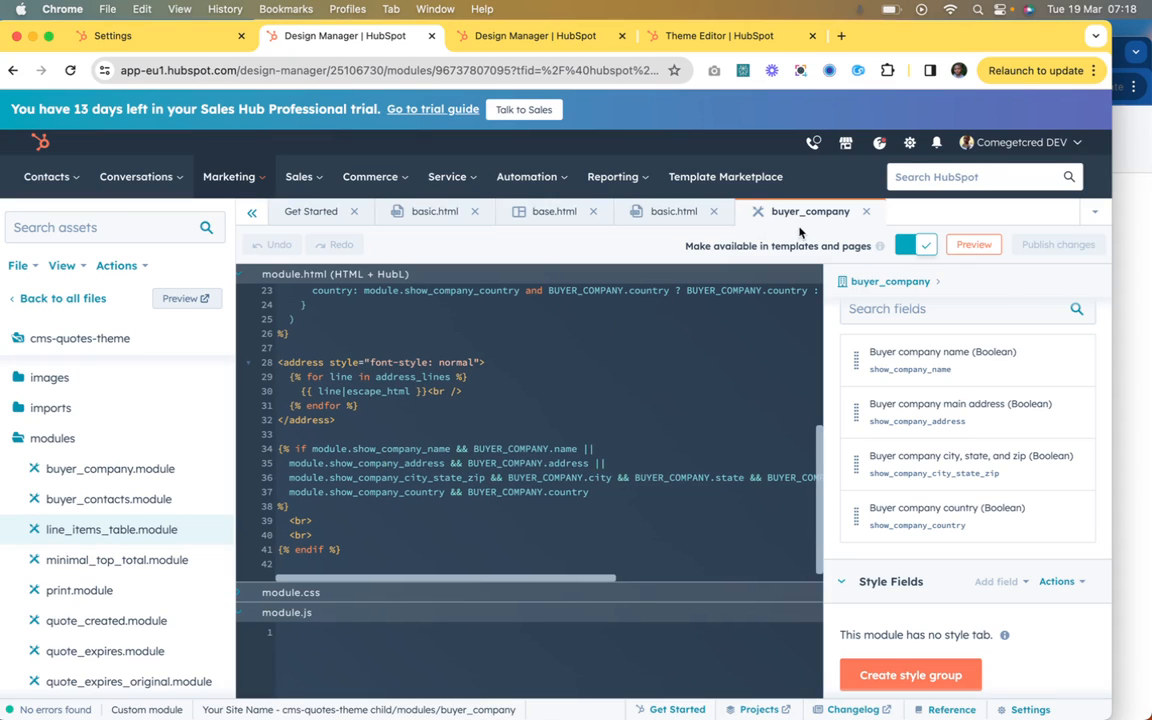
pyautogui.click(95, 530)
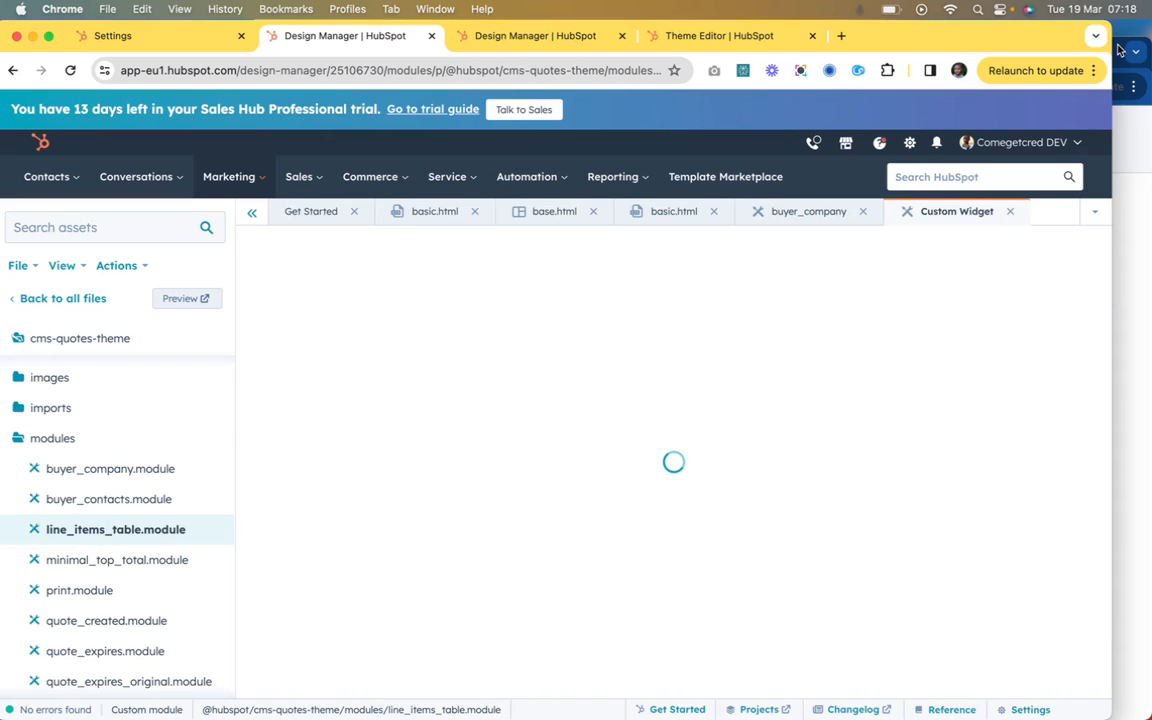
pyautogui.click(1118, 48)
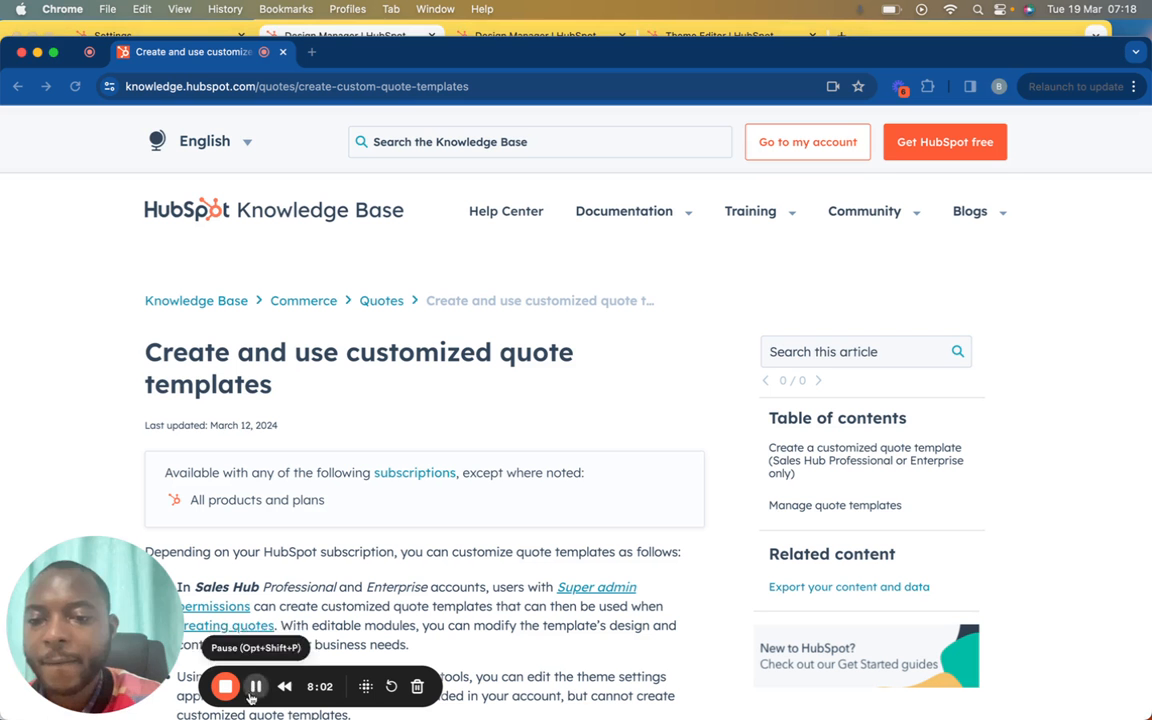
pyautogui.click(1027, 33)
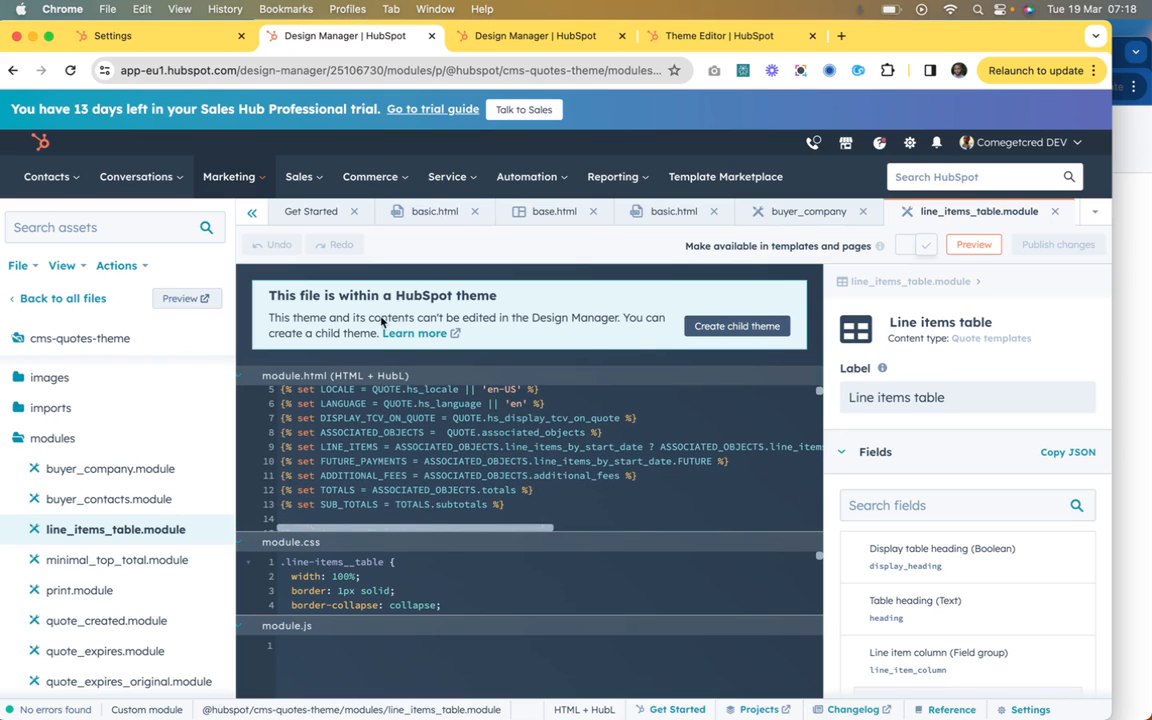
# Step: Return to all files and open the cloned line_items_table module from the child theme's modules folder
pyautogui.click(432, 211)
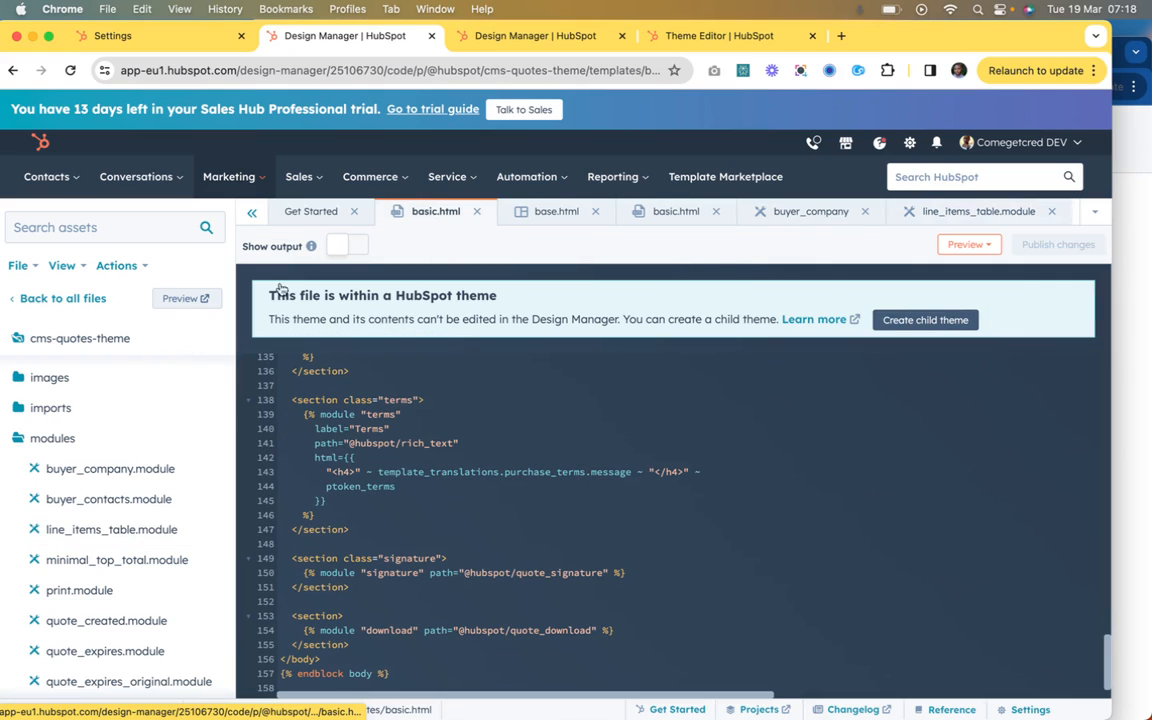
pyautogui.click(97, 304)
pyautogui.scroll(1, 100, 352)
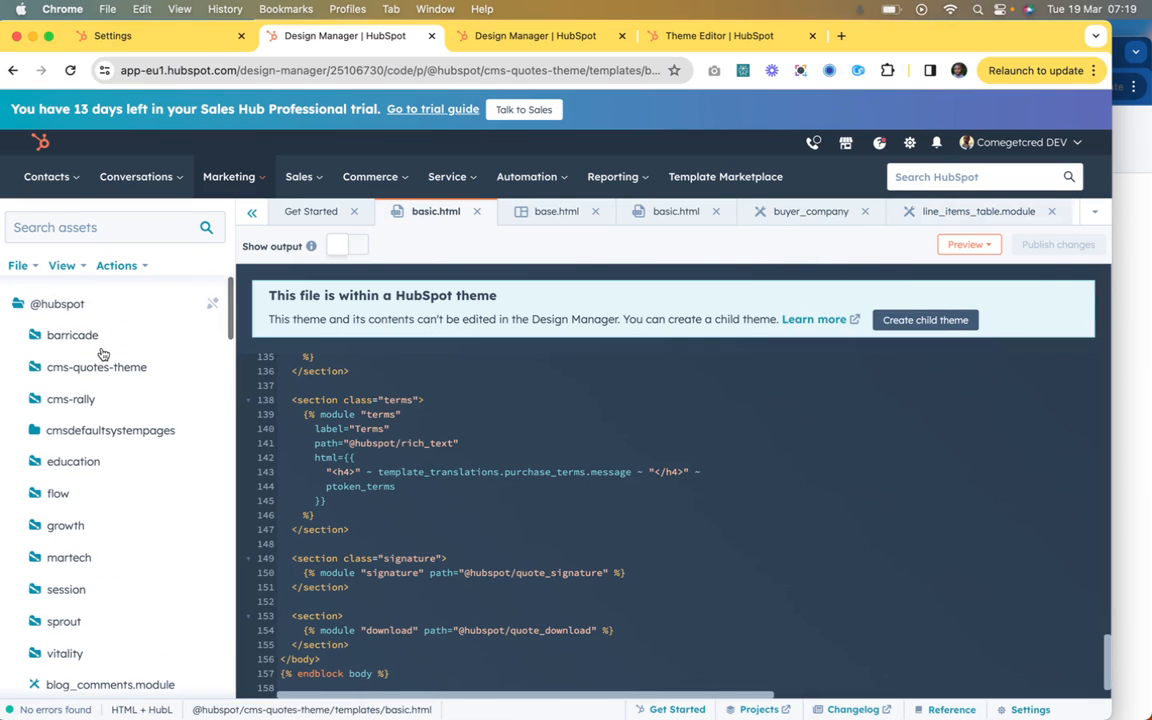
pyautogui.click(17, 307)
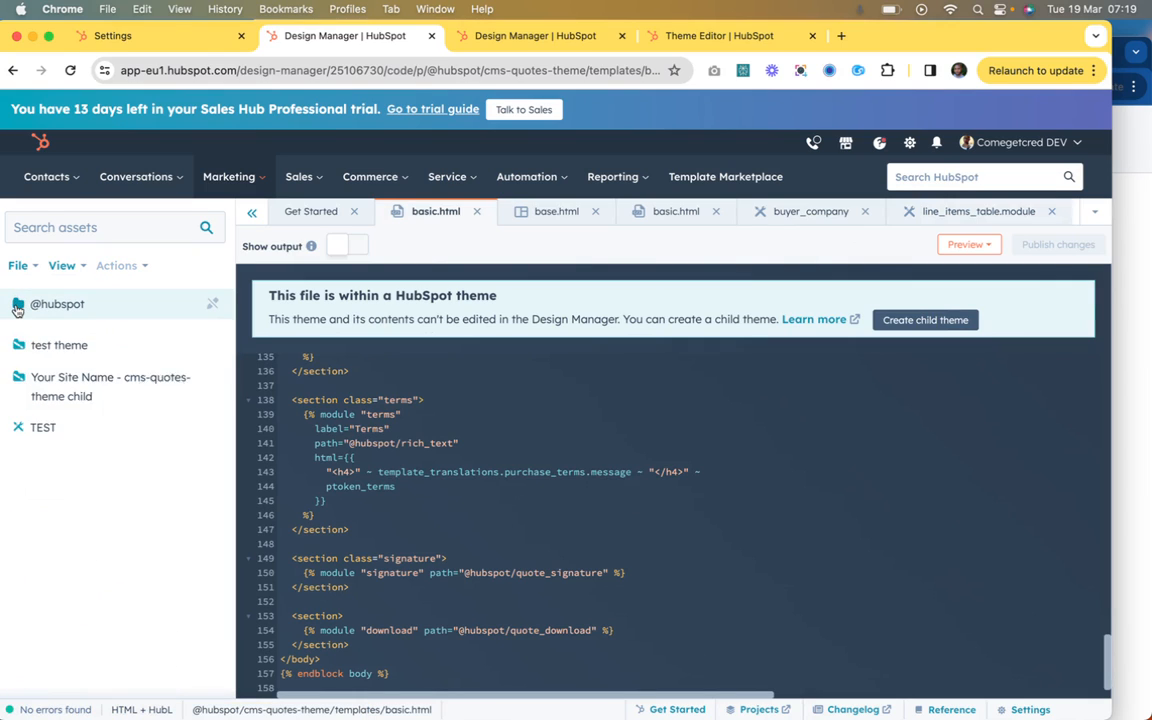
pyautogui.click(45, 368)
pyautogui.click(90, 451)
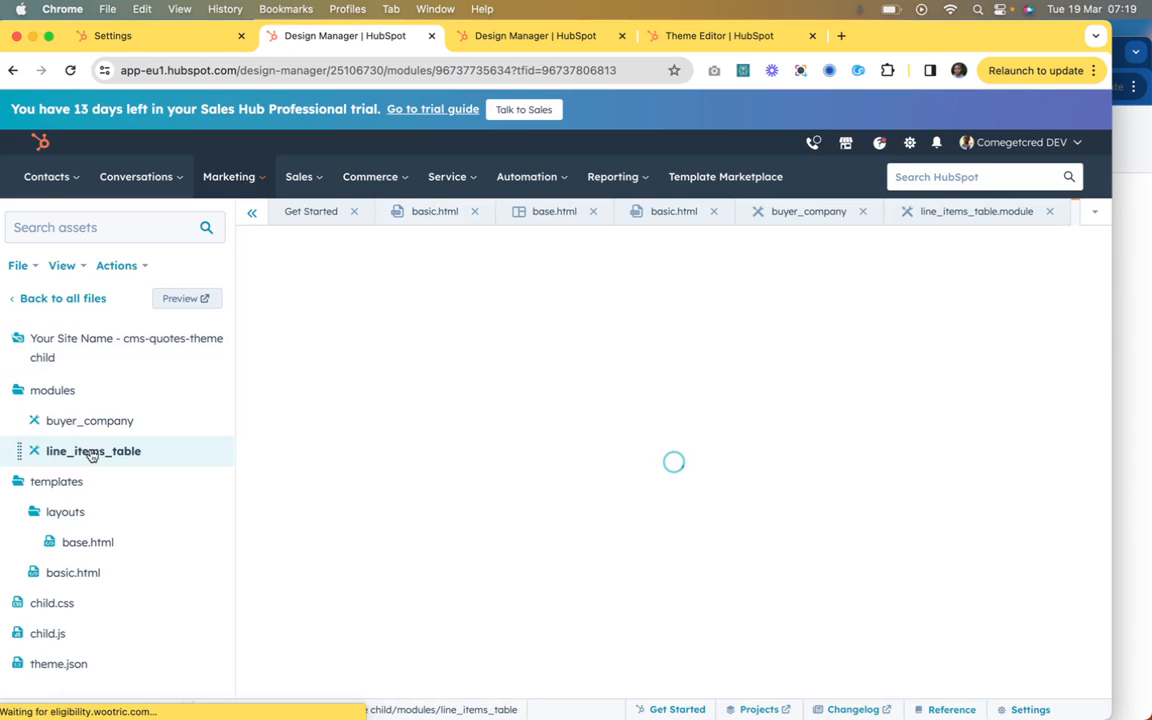
# Step: Examine the cloned line_items_table module's HTML code and fields, and enlarge the module.html pane over the module.css pane
pyautogui.scroll(-15, 397, 430)
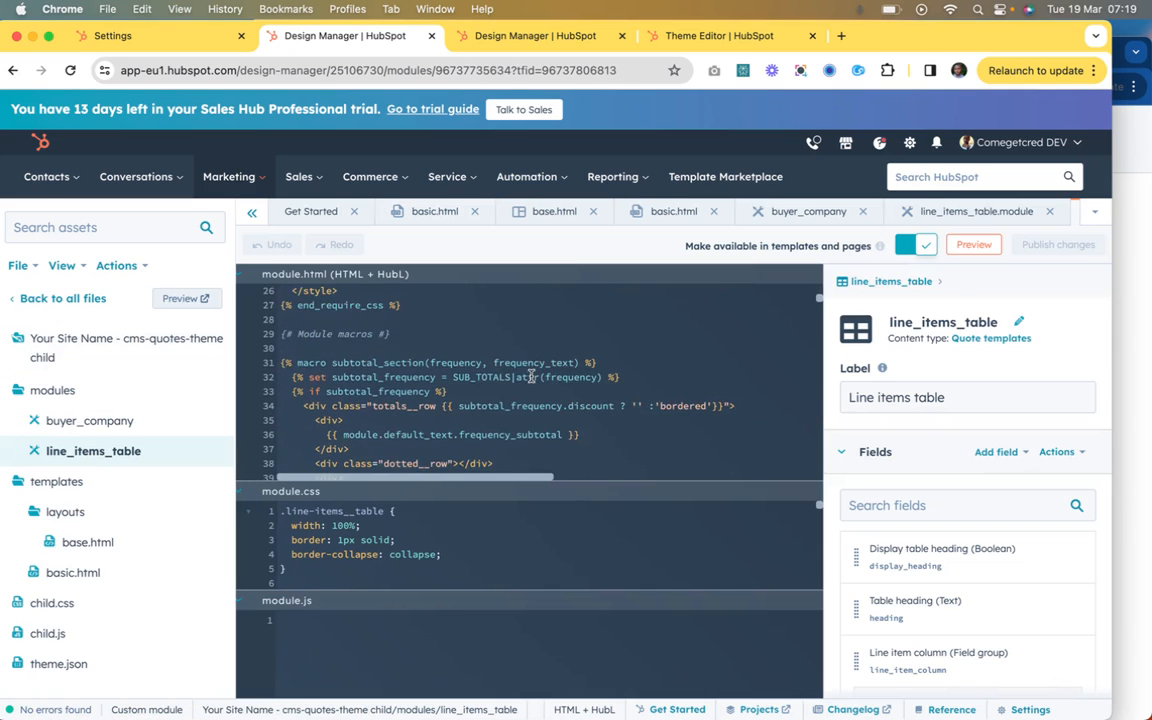
pyautogui.scroll(-6, 531, 376)
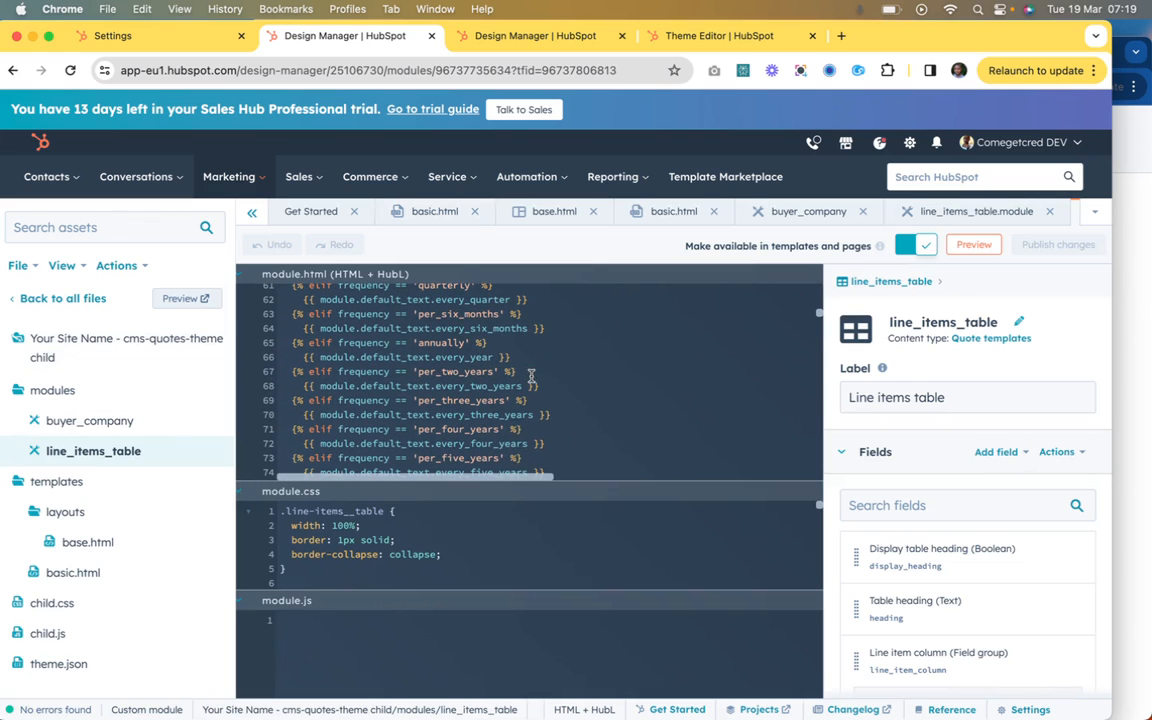
pyautogui.moveTo(507, 486); pyautogui.dragTo(507, 638)
pyautogui.scroll(-15, 504, 505)
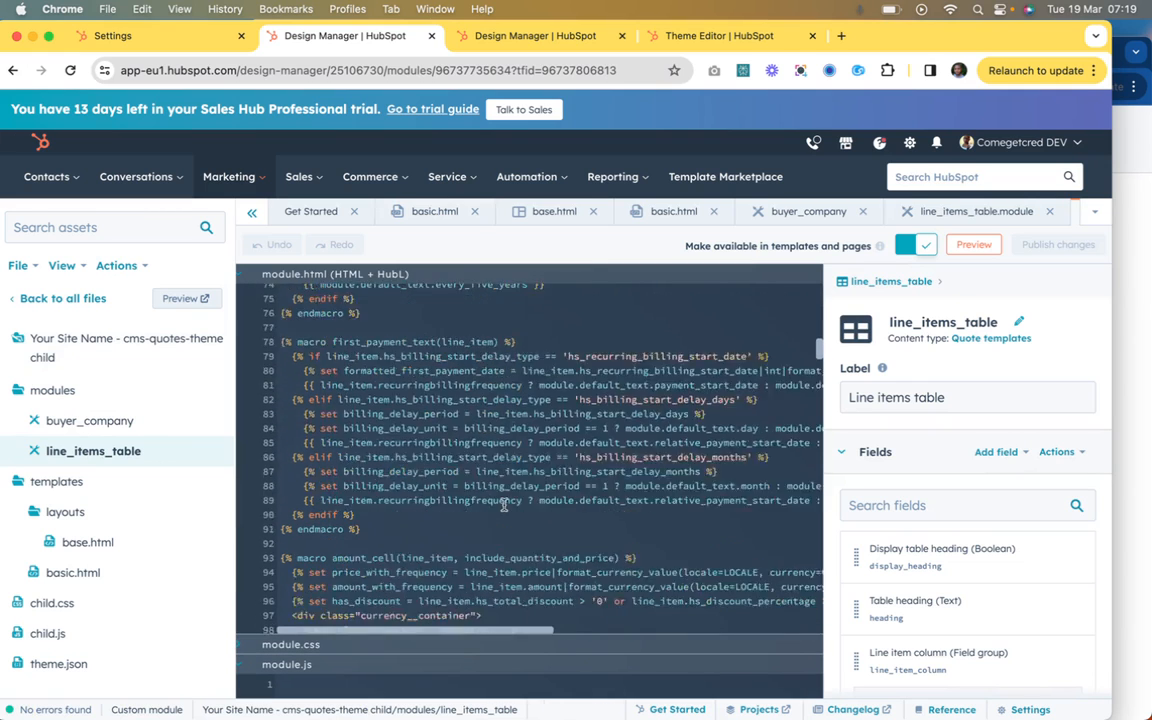
pyautogui.scroll(-5, 504, 505)
pyautogui.scroll(-8, 905, 580)
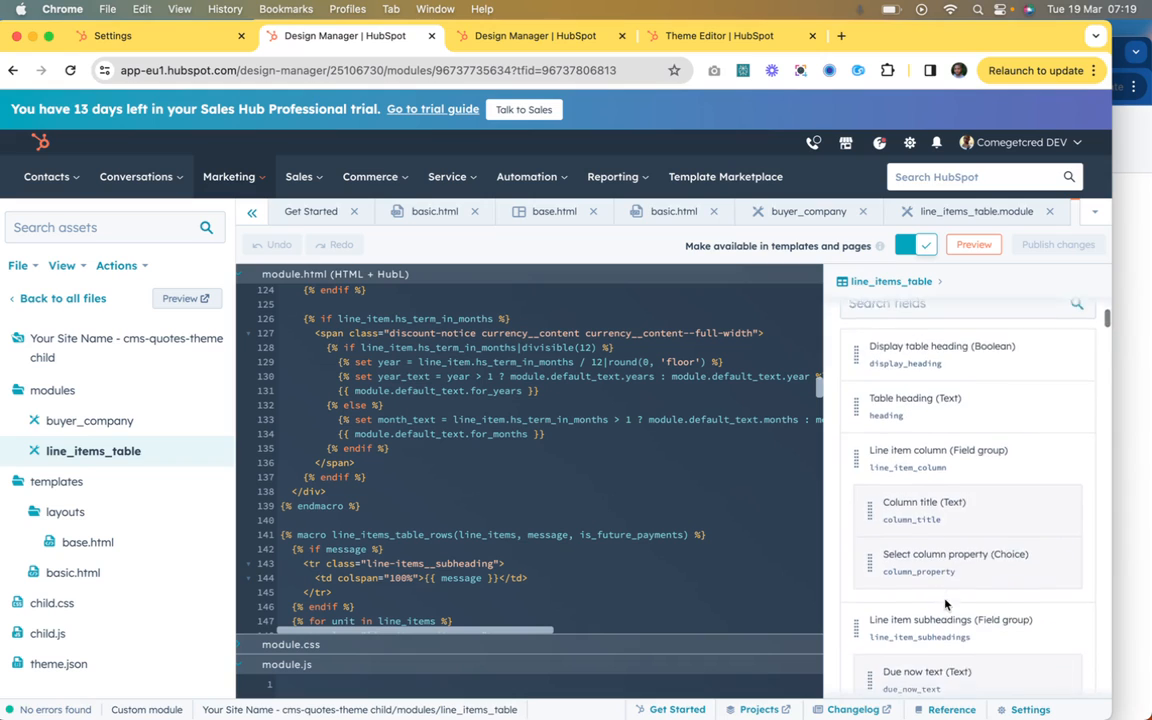
pyautogui.scroll(-6, 960, 556)
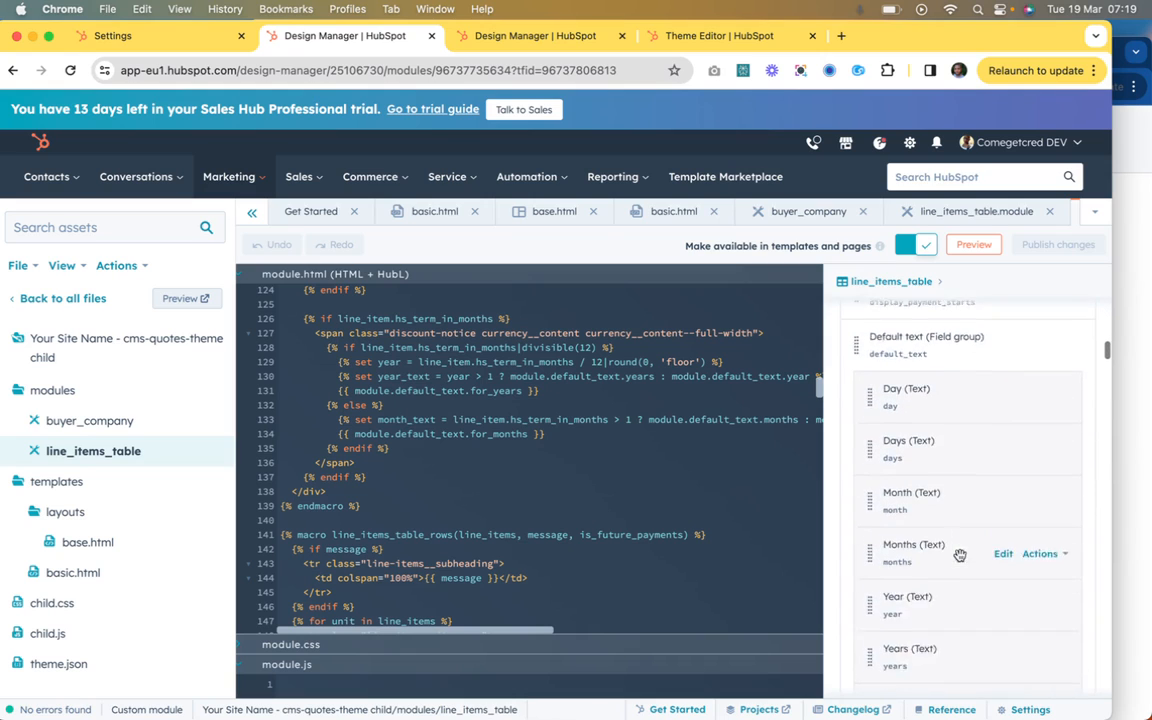
pyautogui.click(543, 446)
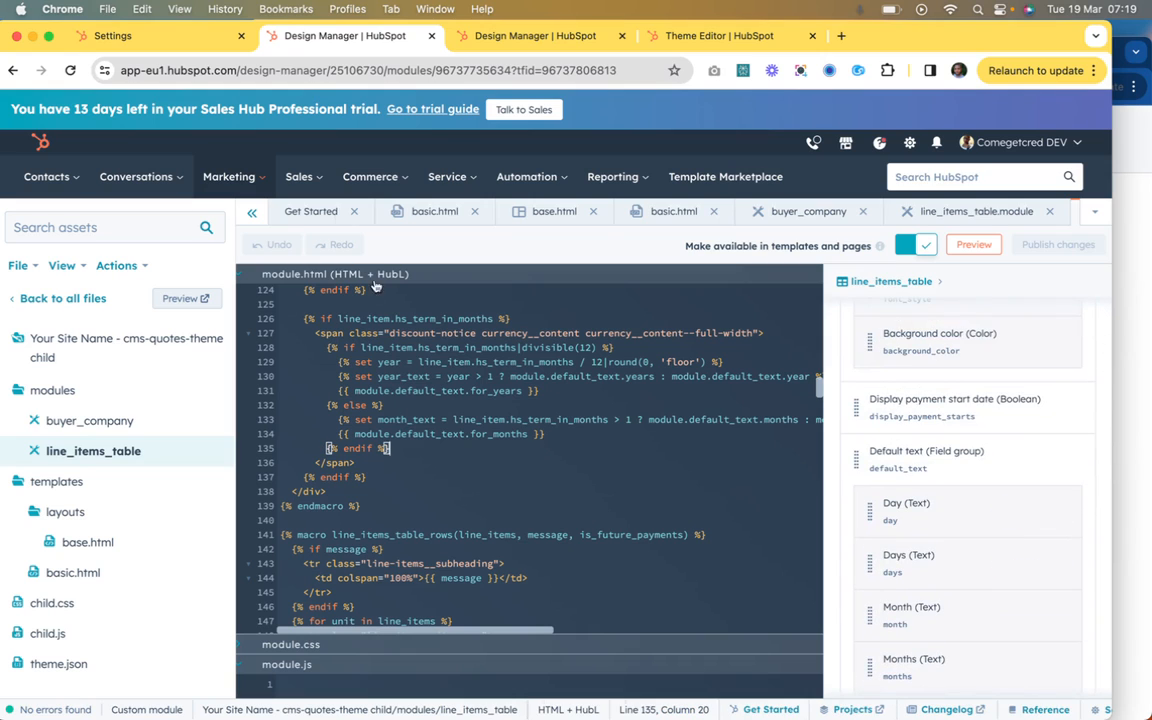
# Step: In the Basic Simple Quote template's content, enable overriding the default logo in the Logo module and return to the module list
pyautogui.click(189, 33)
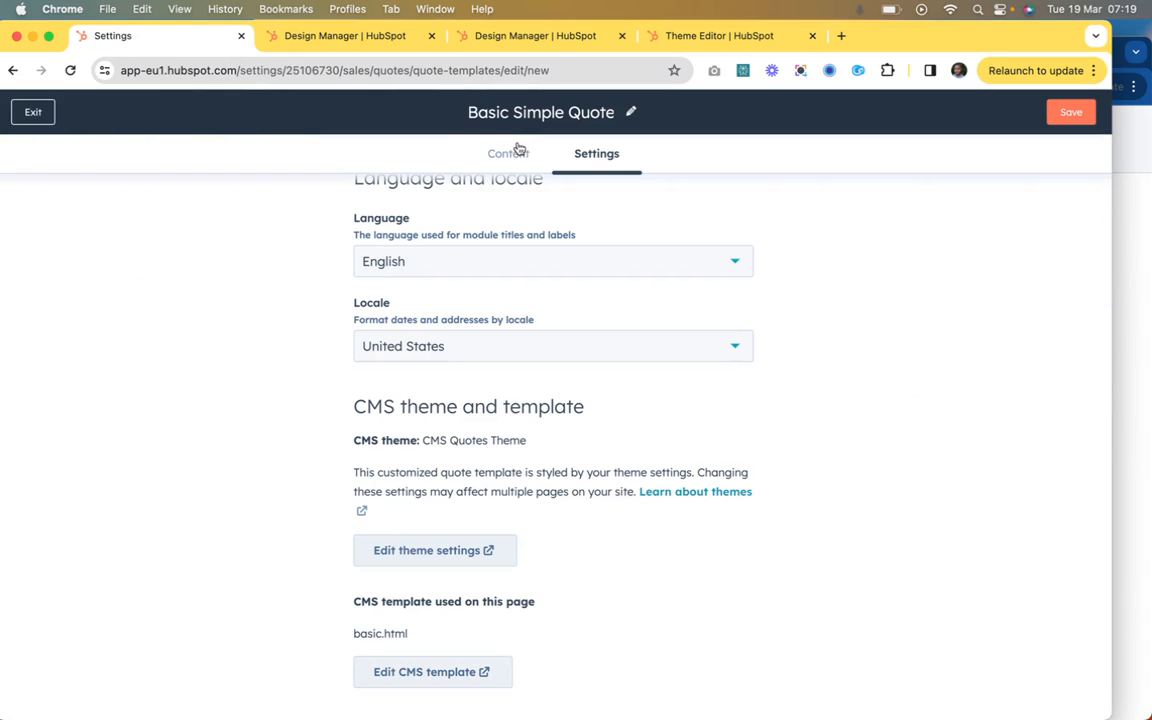
pyautogui.click(512, 153)
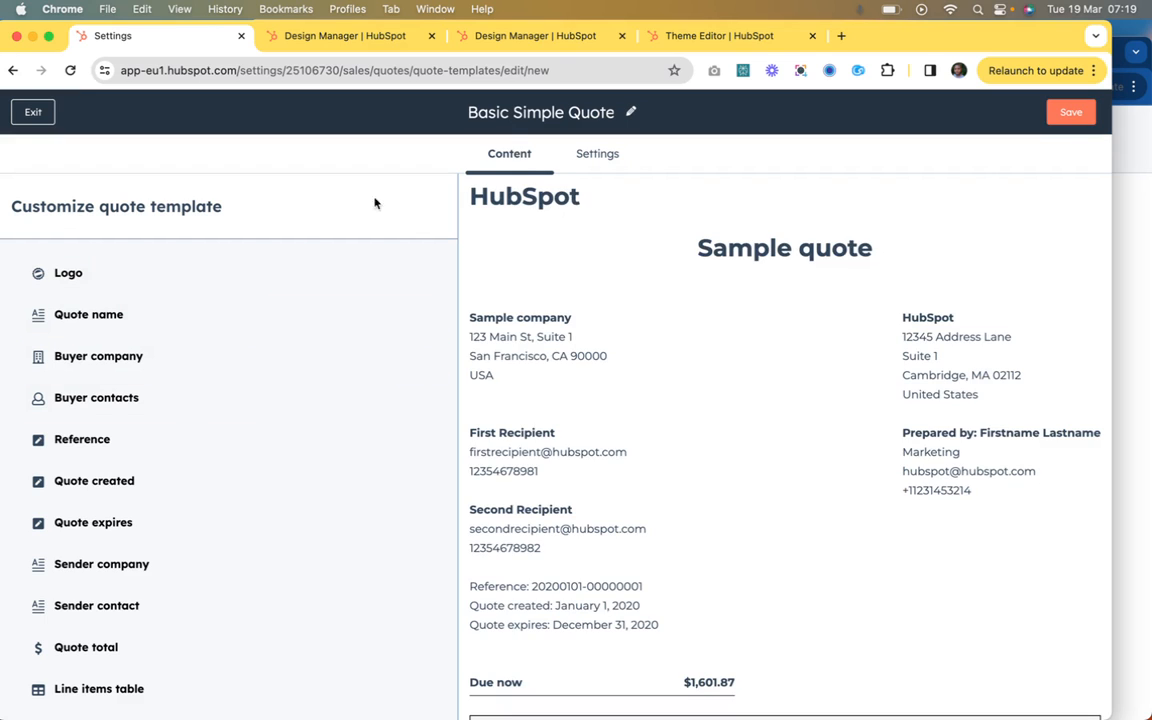
pyautogui.click(244, 272)
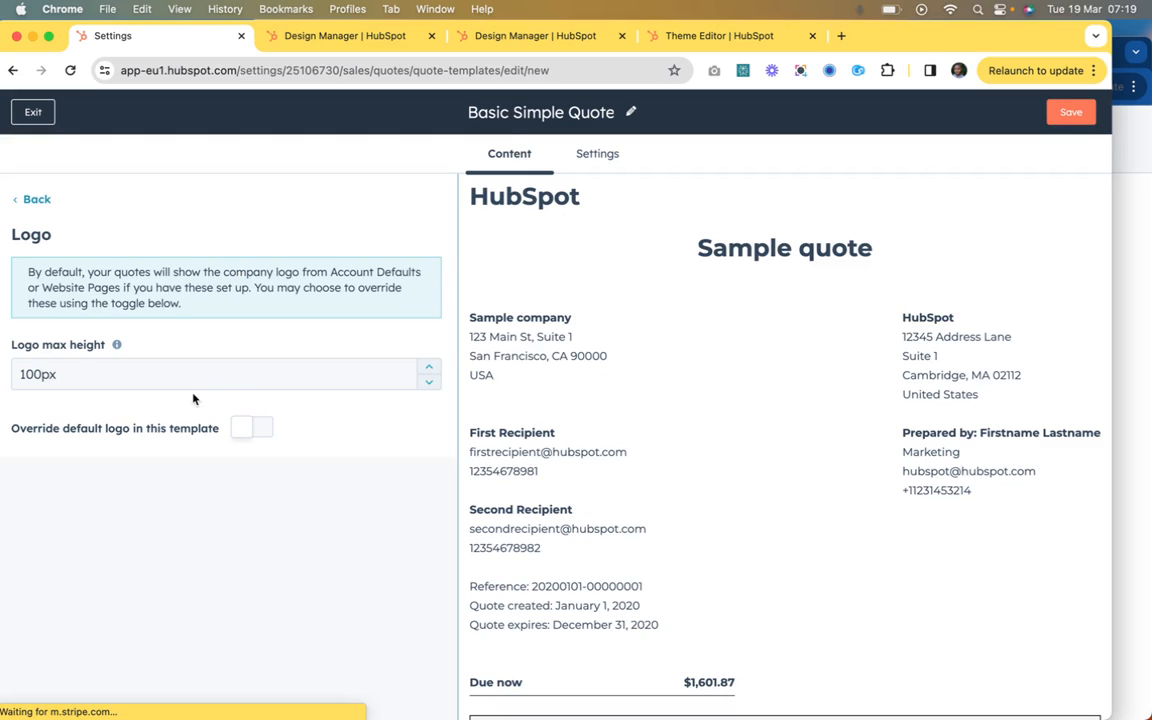
pyautogui.click(246, 434)
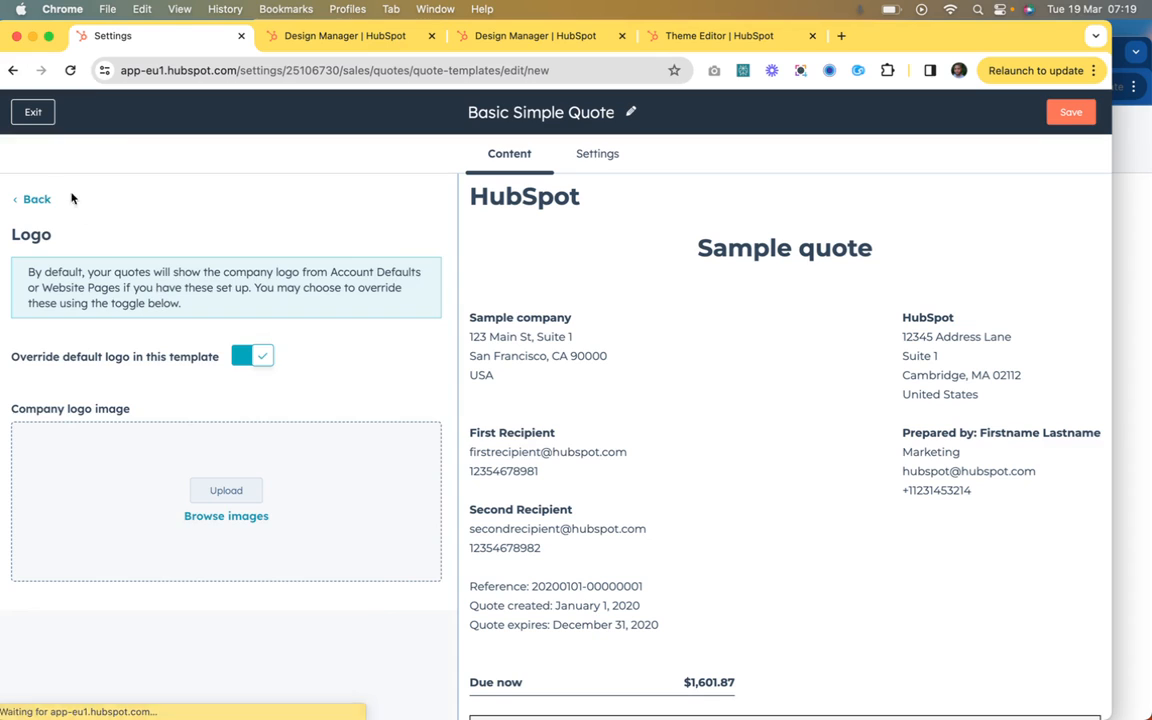
pyautogui.click(33, 199)
# Step: Inspect the Quote name module's rich text content and its Quote title token, and return to the module list
pyautogui.click(97, 320)
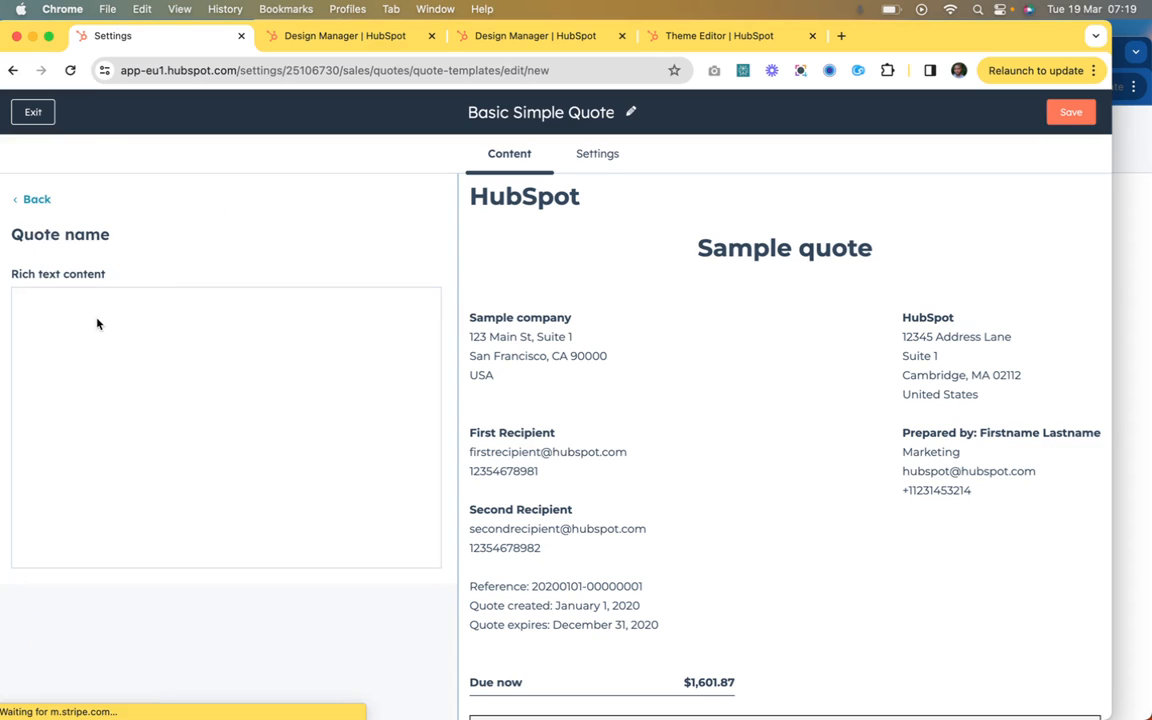
pyautogui.click(75, 395)
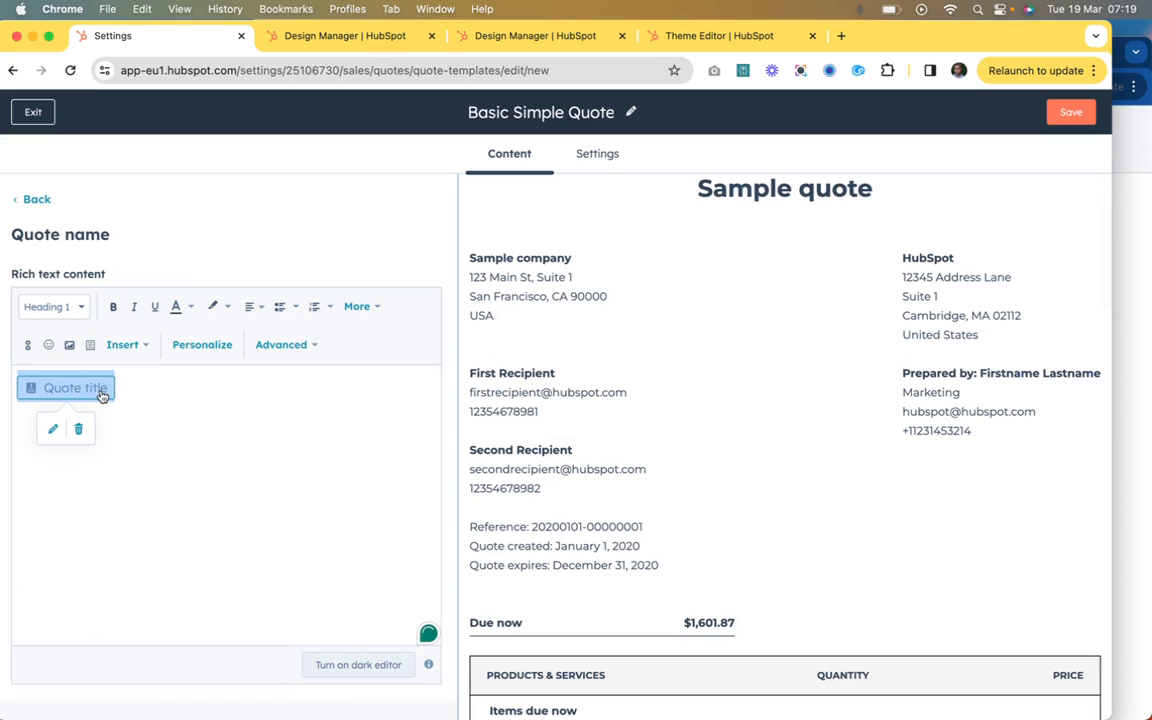
pyautogui.click(139, 393)
pyautogui.click(64, 393)
pyautogui.click(149, 388)
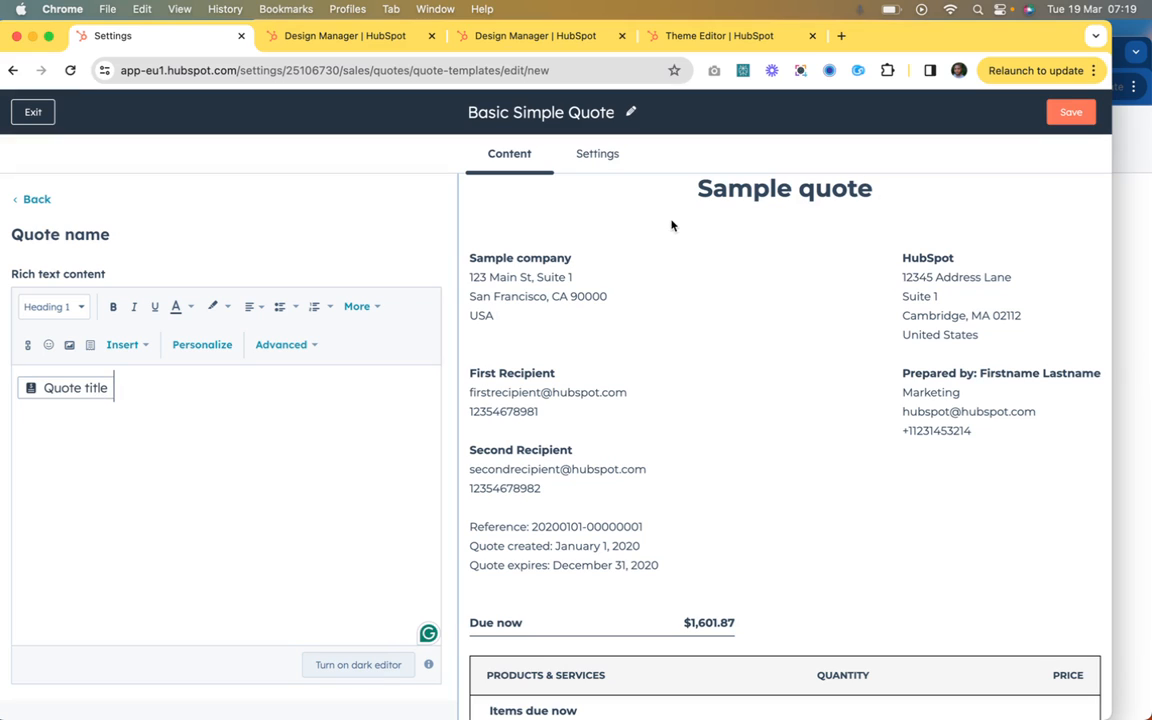
pyautogui.click(35, 199)
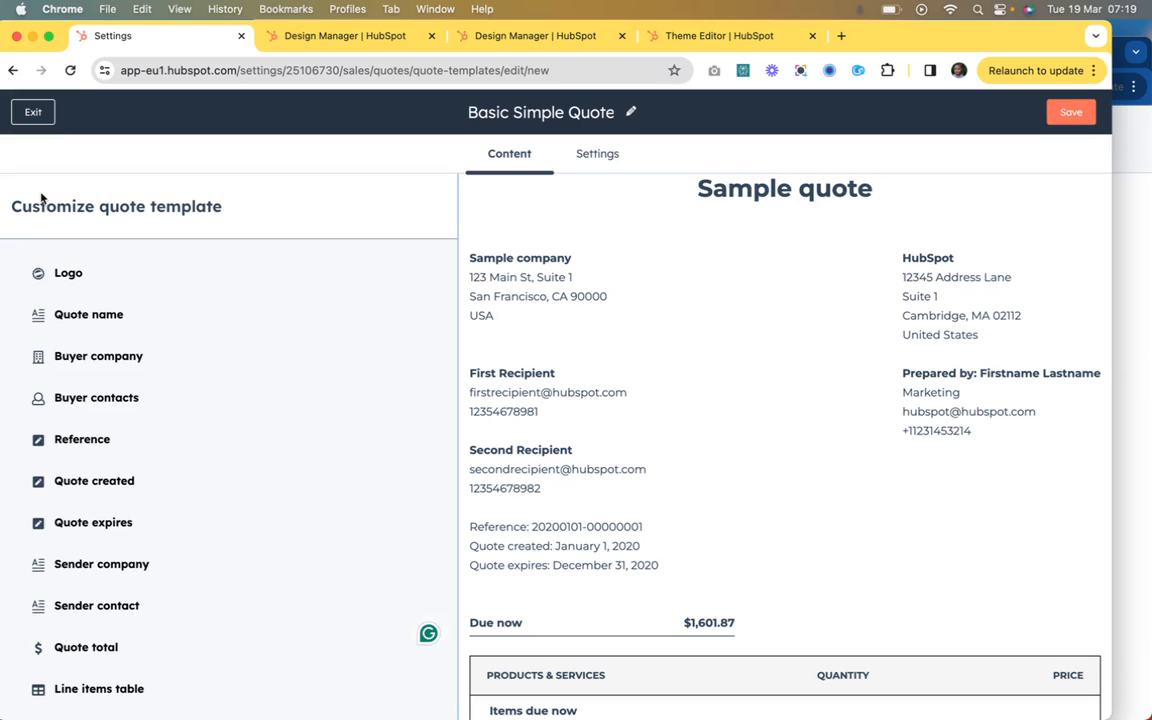
# Step: In the Buyer company module, turn off the company name, main address, city/state/zip and country, and check the quote preview
pyautogui.click(95, 357)
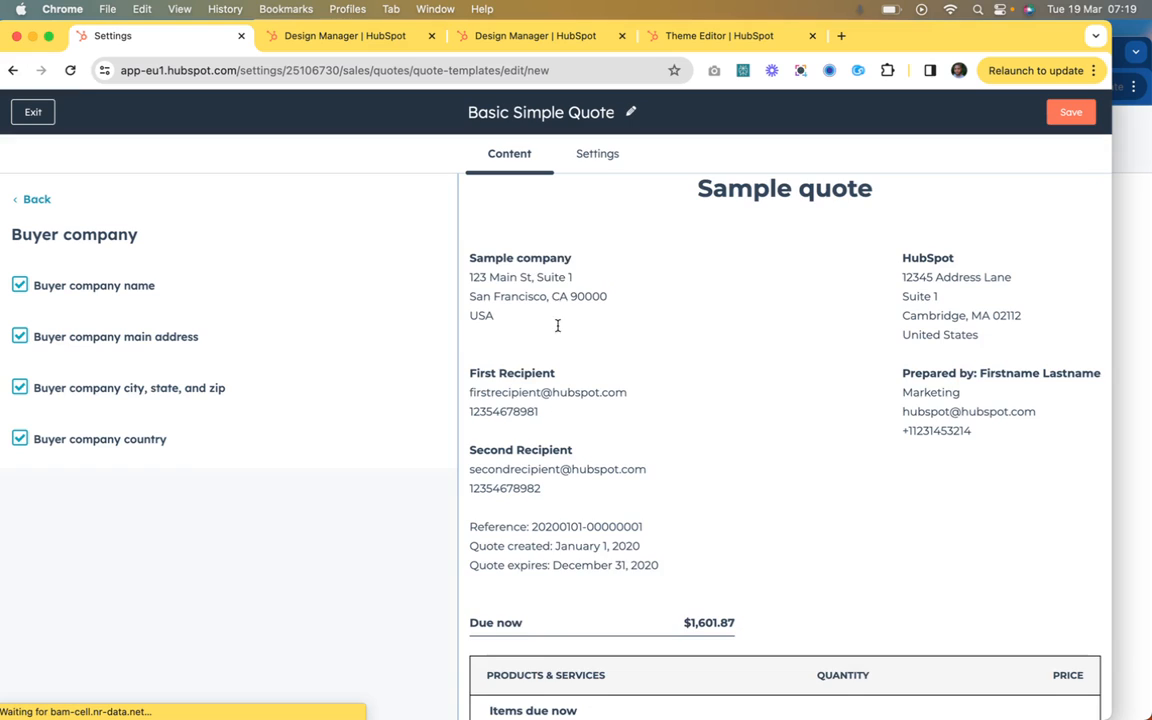
pyautogui.click(20, 285)
pyautogui.click(20, 336)
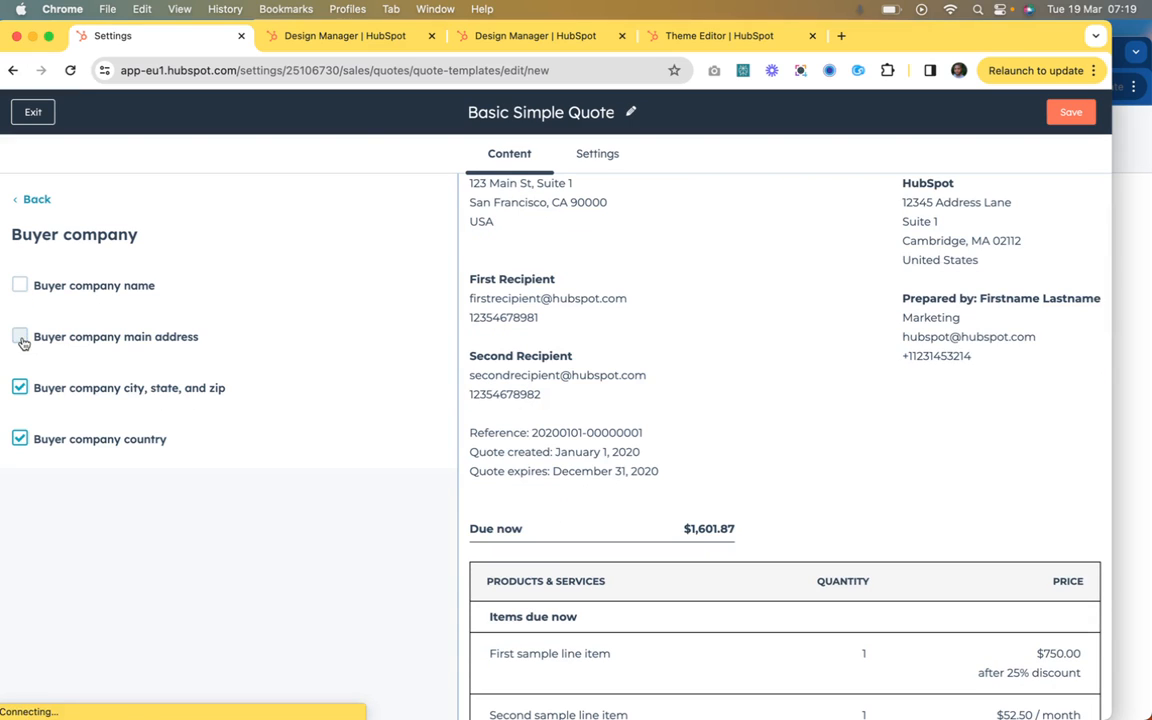
pyautogui.click(20, 387)
pyautogui.click(20, 437)
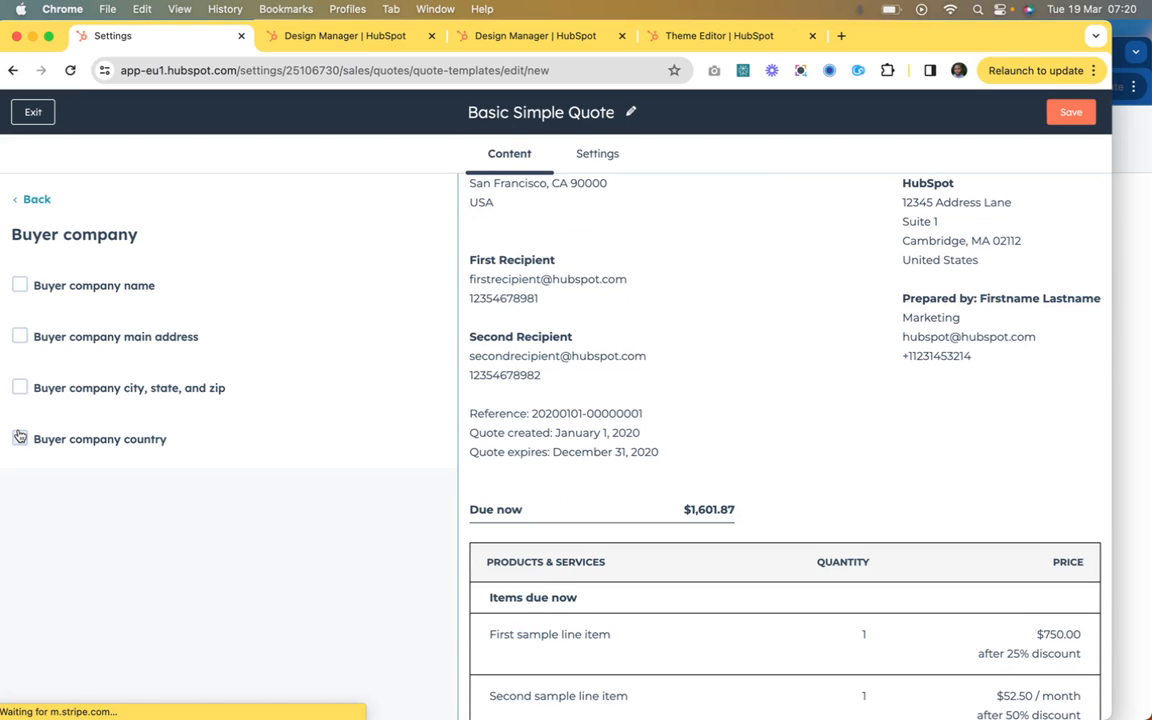
pyautogui.click(20, 437)
pyautogui.click(21, 439)
pyautogui.scroll(1, 603, 418)
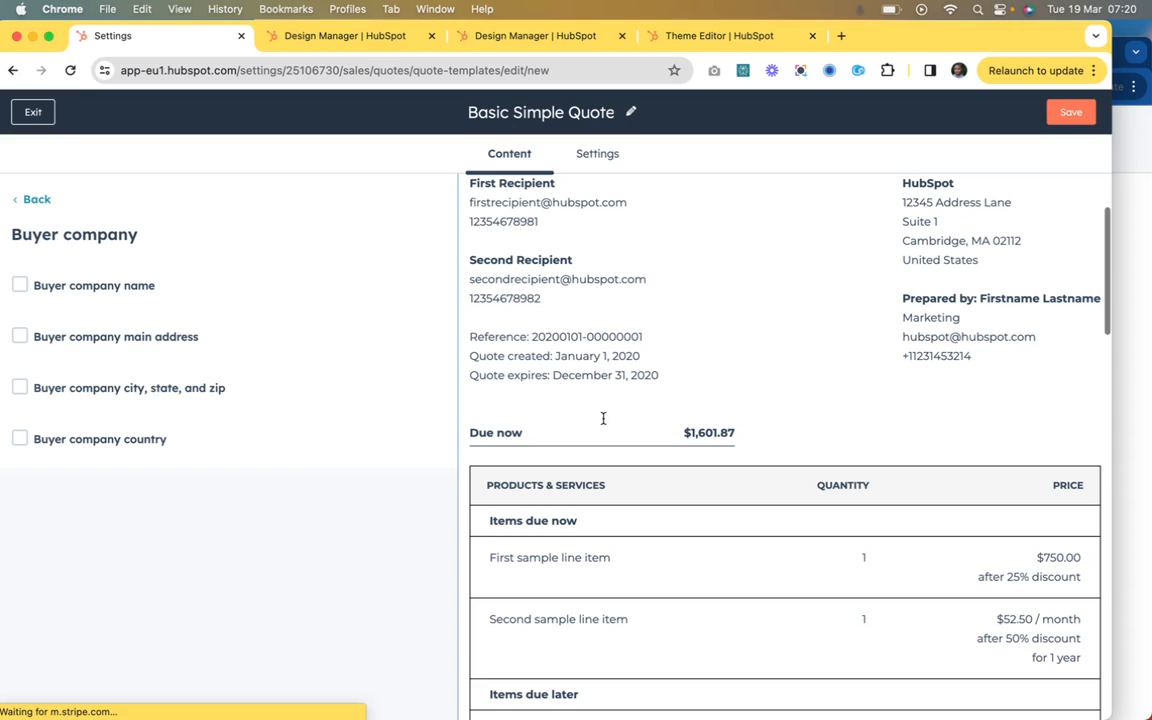
pyautogui.scroll(1, 602, 417)
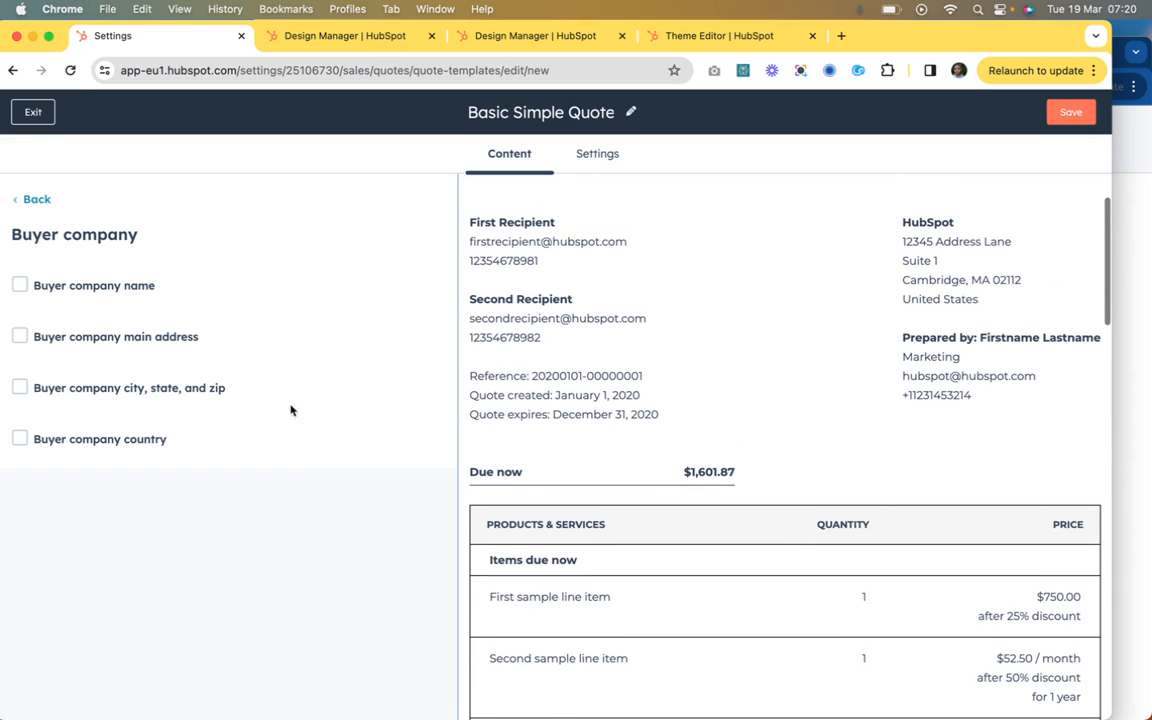
# Step: Turn the buyer company name, main address, city/state/zip and country back on, and return to the module list
pyautogui.click(20, 439)
pyautogui.click(21, 388)
pyautogui.click(21, 337)
pyautogui.click(21, 286)
pyautogui.click(37, 200)
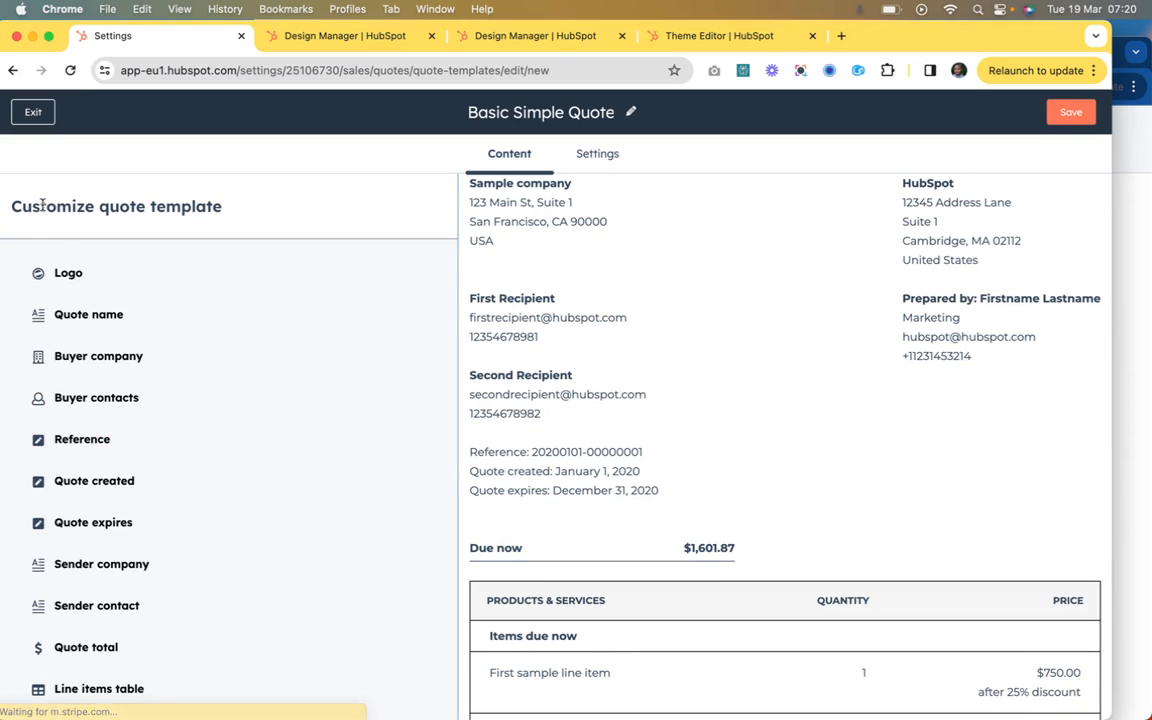
# Step: In the Buyer contacts module, turn off the contact name, email and phone, restore them, and return to the module list
pyautogui.click(90, 406)
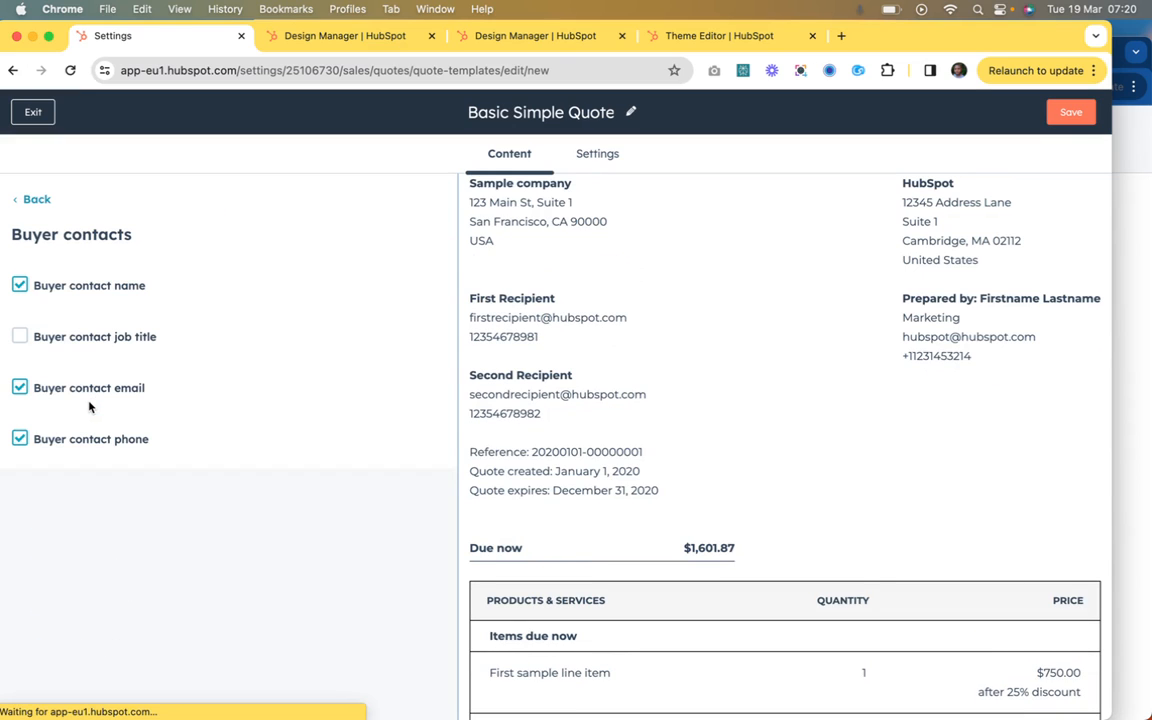
pyautogui.scroll(3, 575, 330)
pyautogui.scroll(-1, 575, 330)
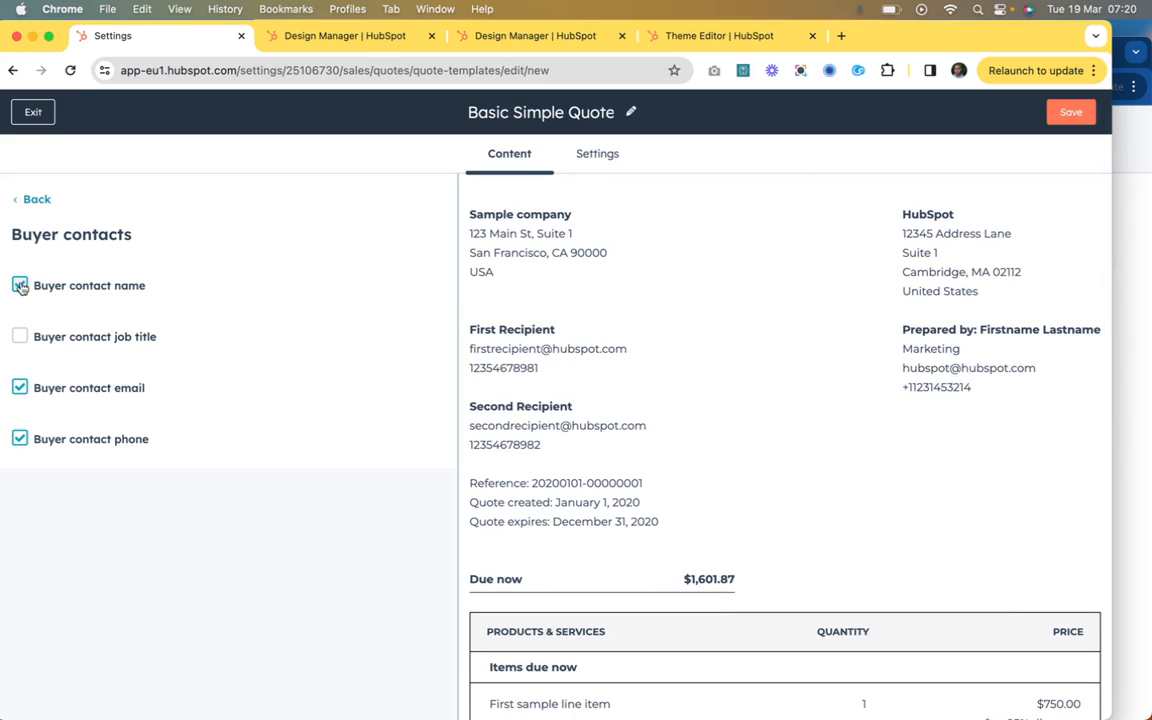
pyautogui.click(21, 286)
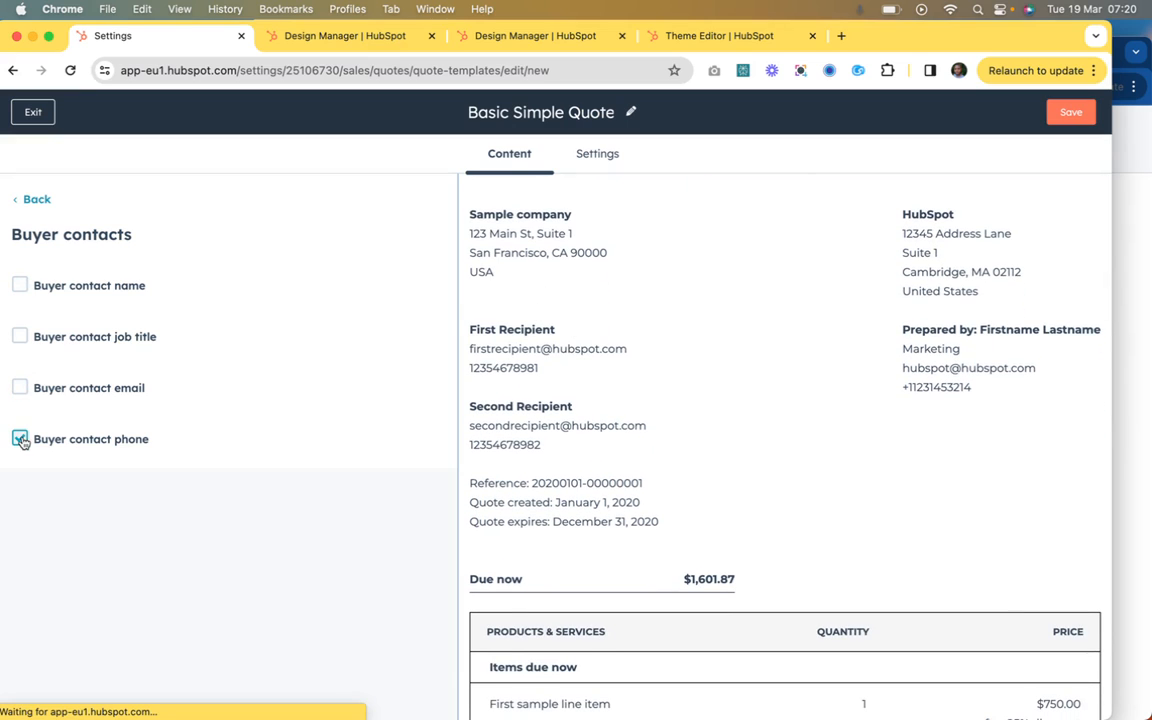
pyautogui.click(20, 388)
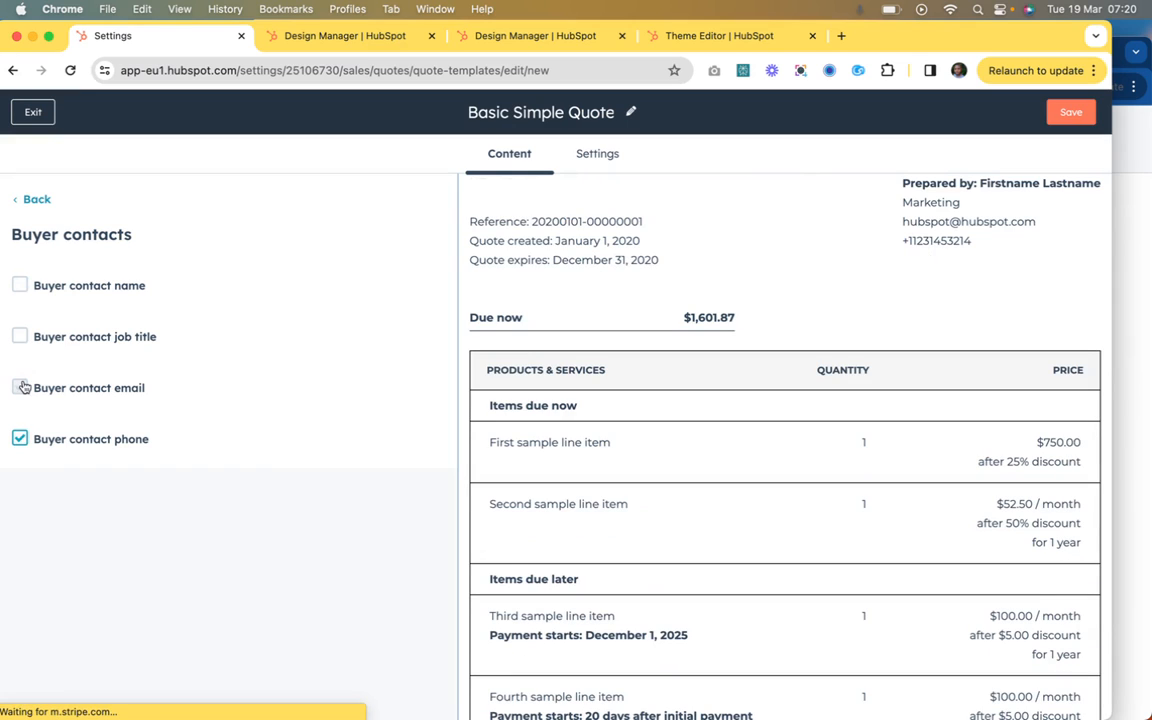
pyautogui.click(20, 285)
pyautogui.click(37, 200)
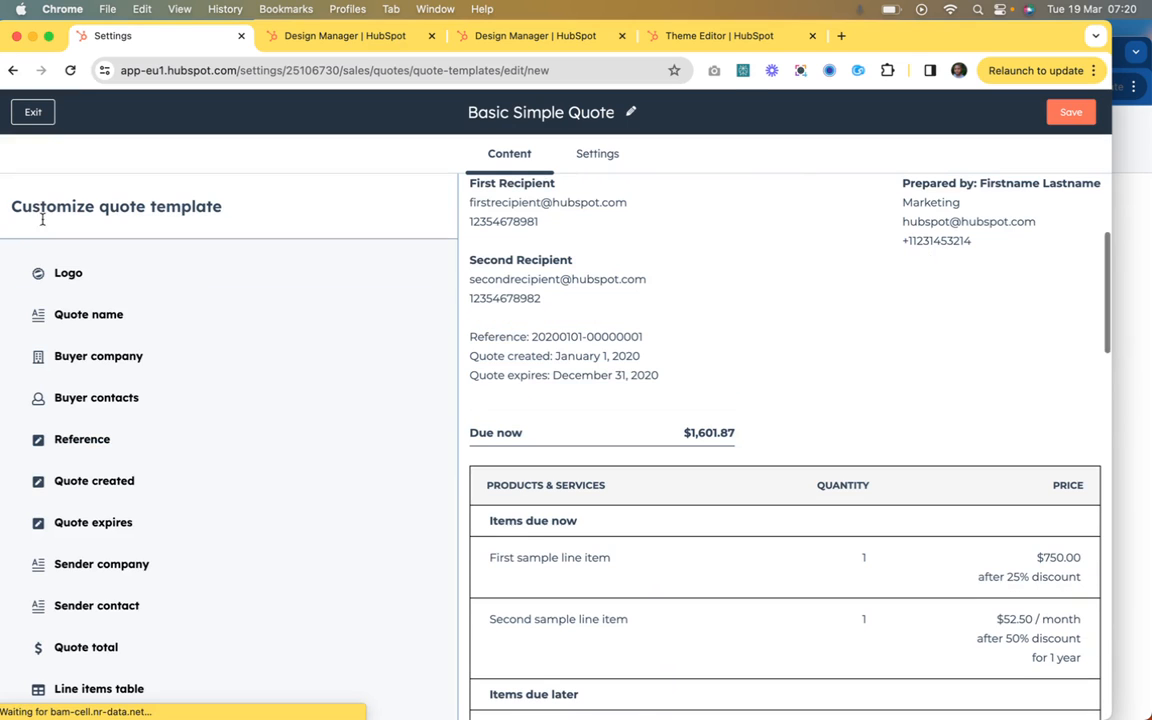
# Step: Inspect the Reference module's text and its Quote number token against the quote preview, and return to the module list
pyautogui.click(83, 393)
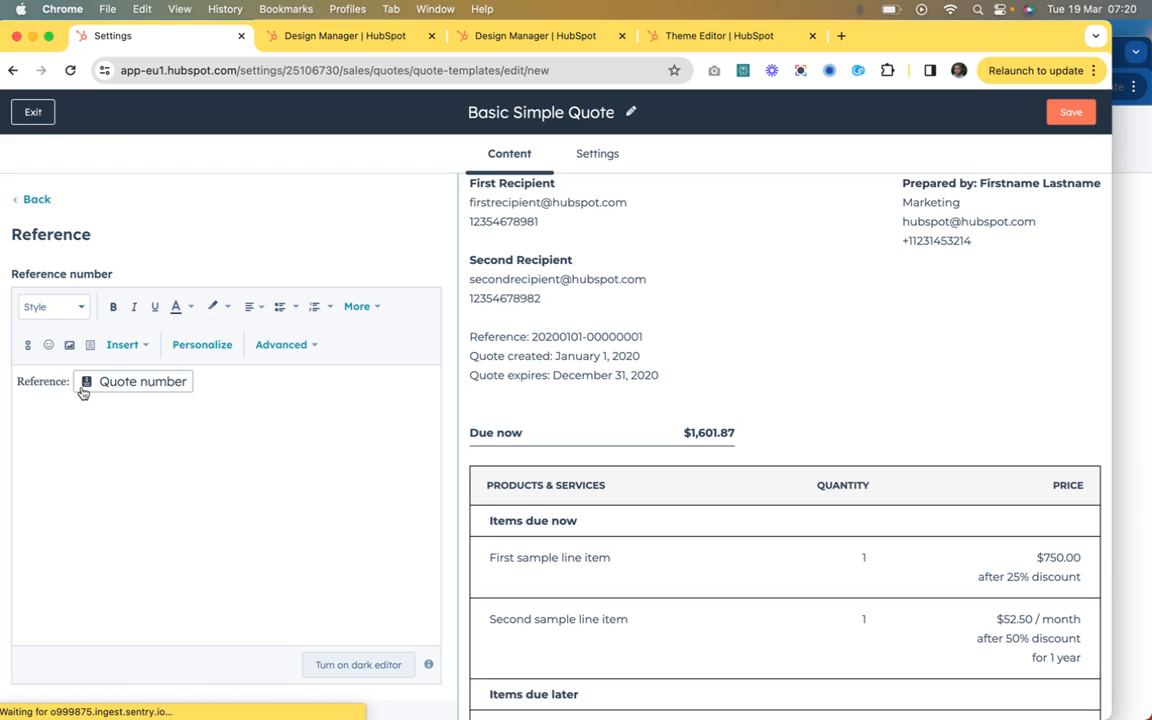
pyautogui.scroll(-5, 522, 457)
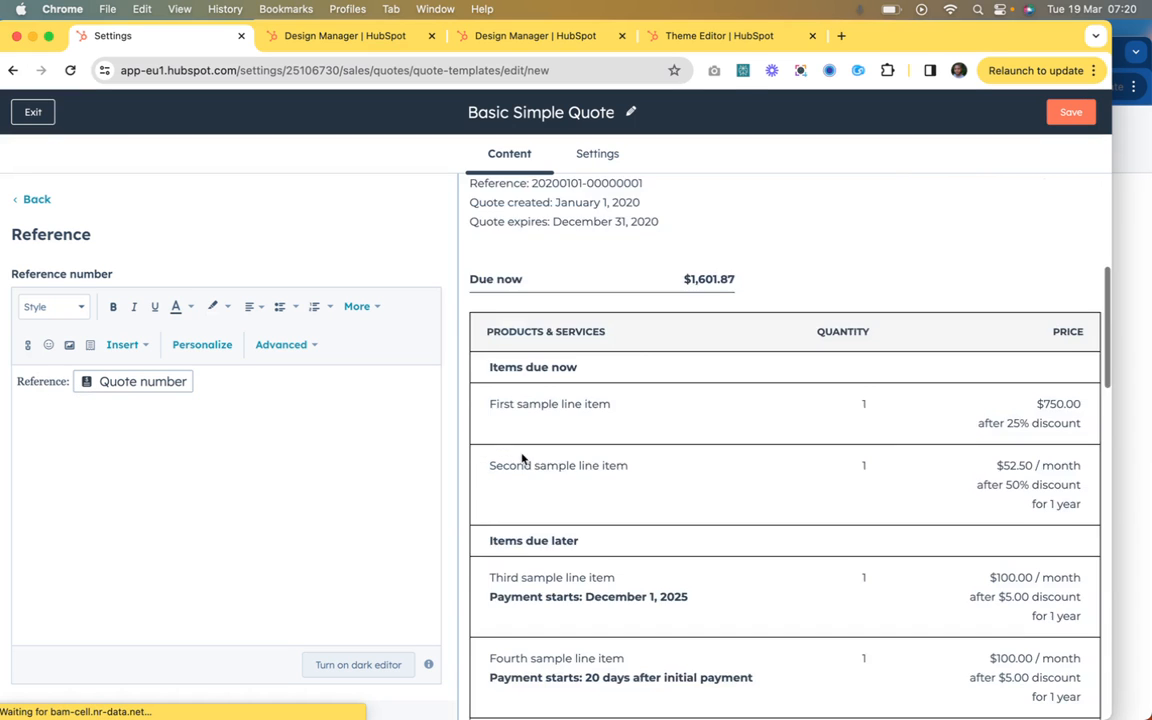
pyautogui.scroll(2, 522, 457)
pyautogui.scroll(3, 522, 457)
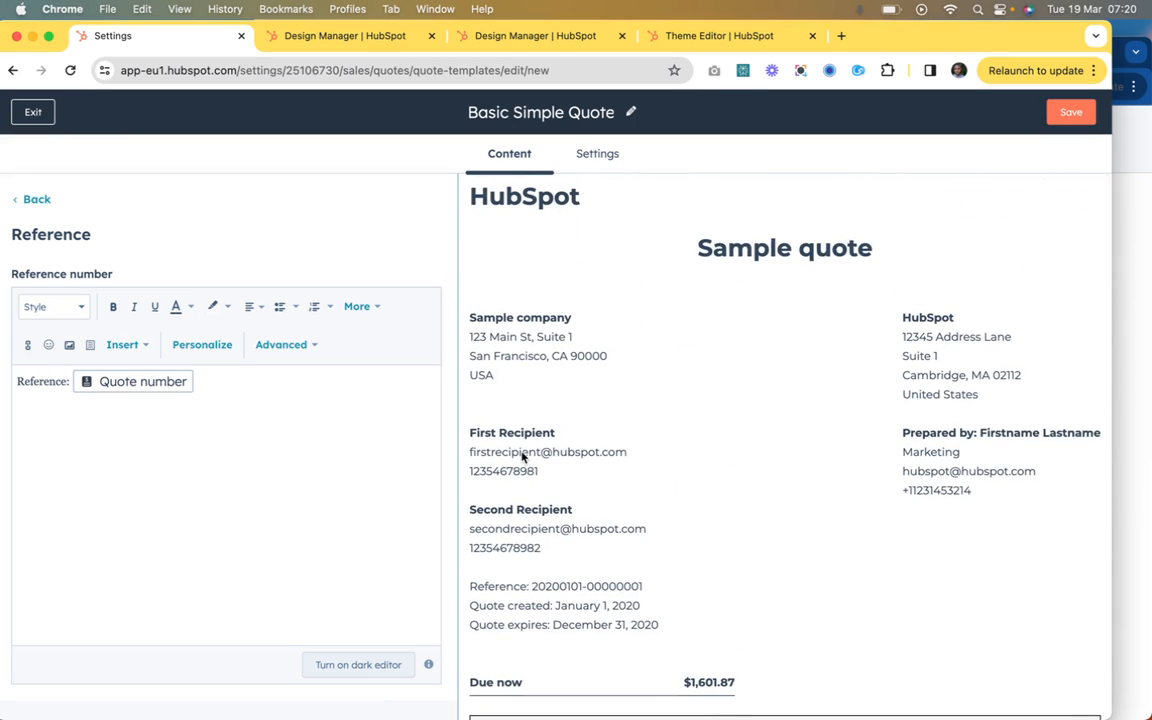
pyautogui.scroll(-1, 522, 457)
pyautogui.click(140, 382)
pyautogui.click(43, 381)
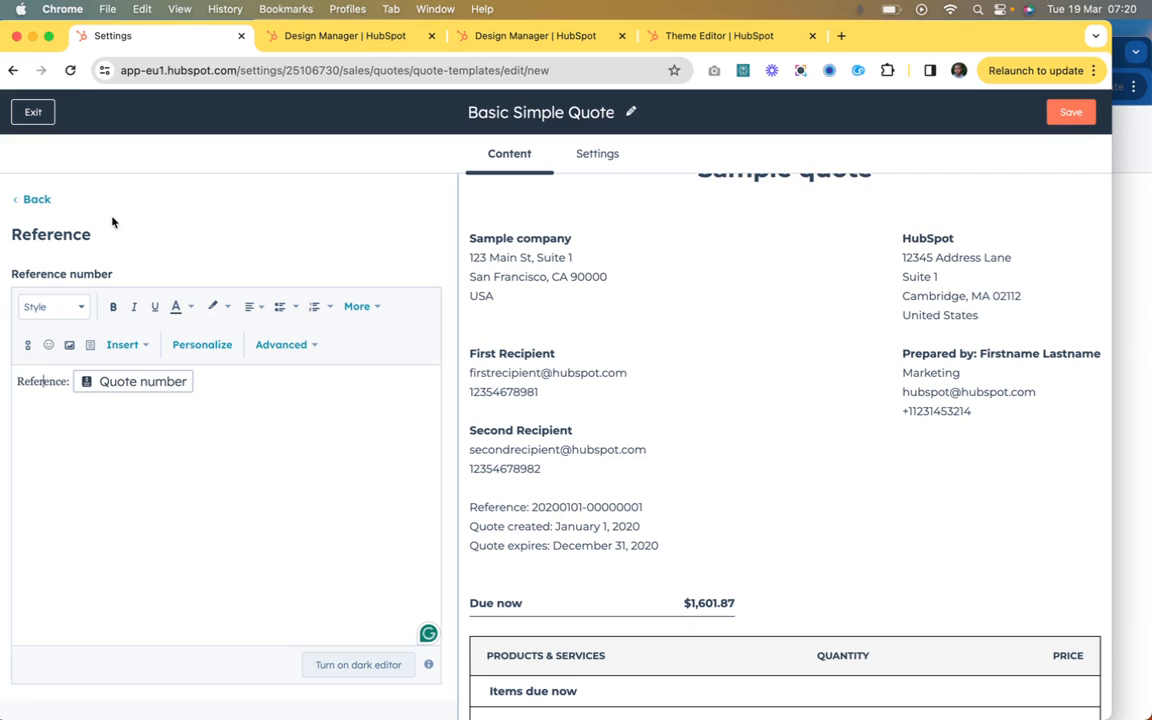
pyautogui.click(33, 199)
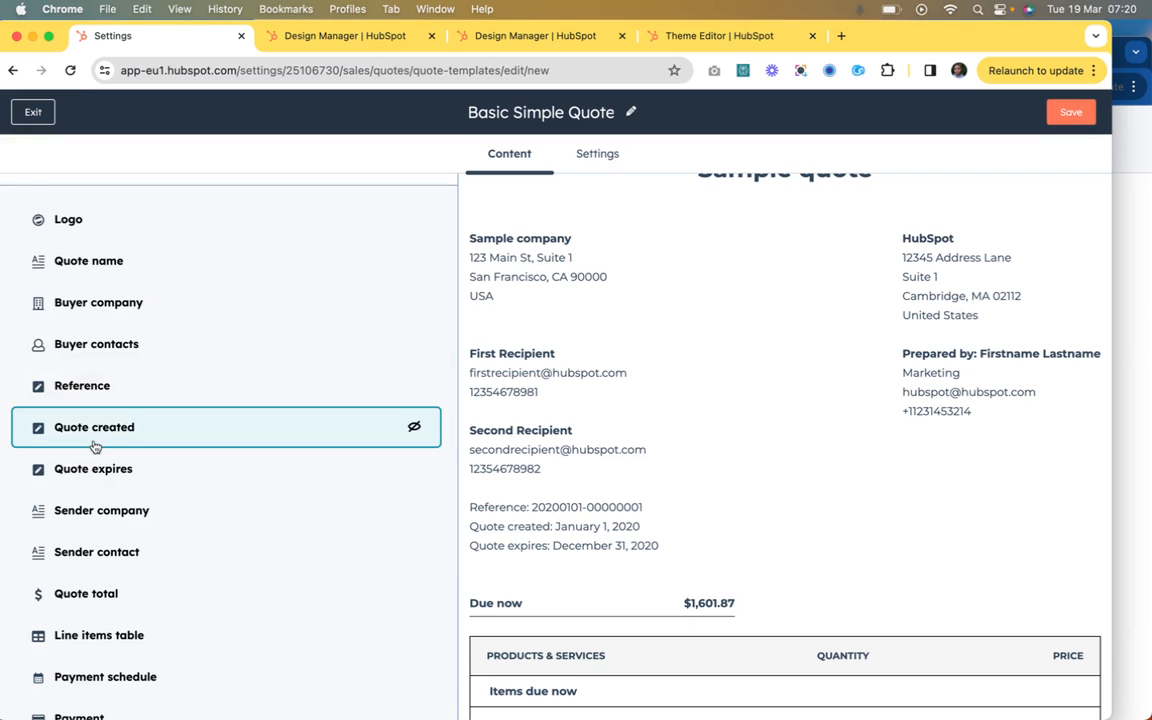
# Step: Inspect the company name and address tokens in the Sender company module's rich text, and return to the module list
pyautogui.scroll(-2, 90, 480)
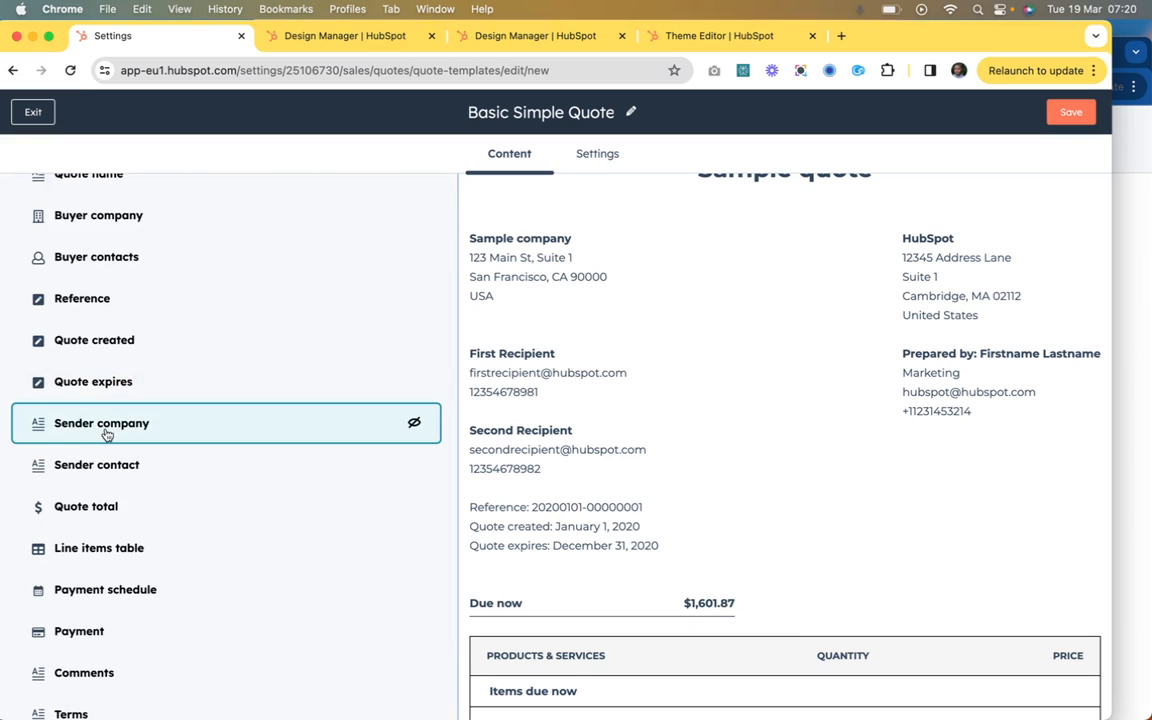
pyautogui.click(108, 432)
pyautogui.click(117, 384)
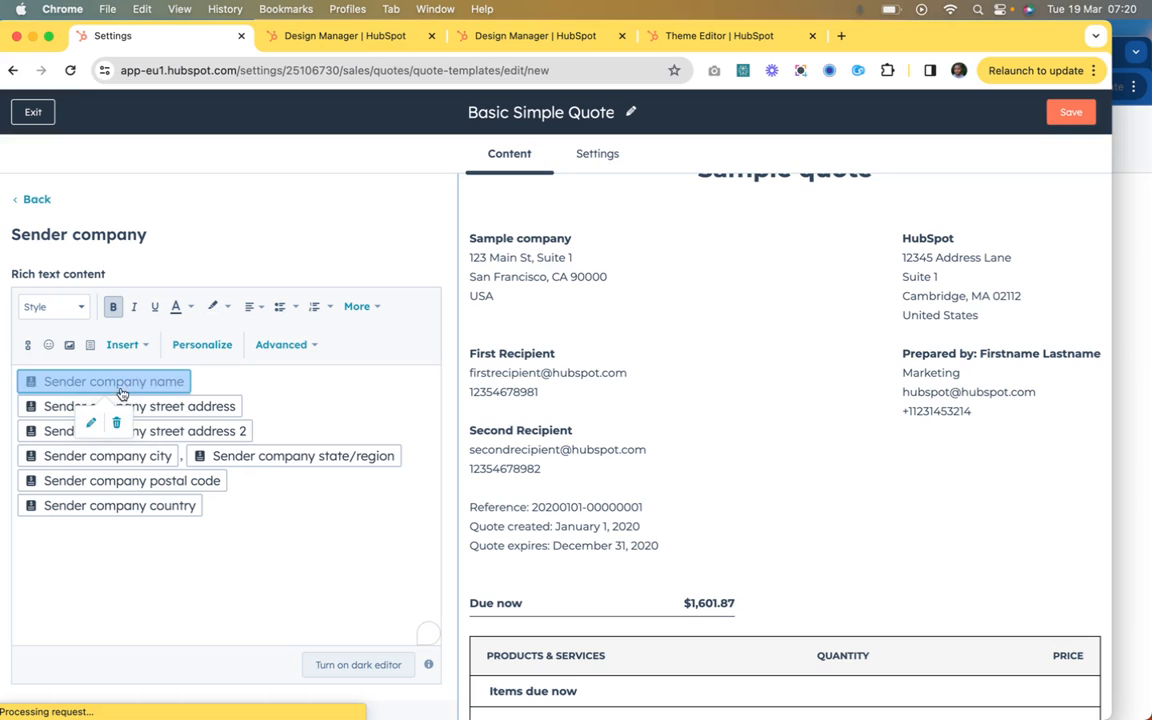
pyautogui.click(116, 405)
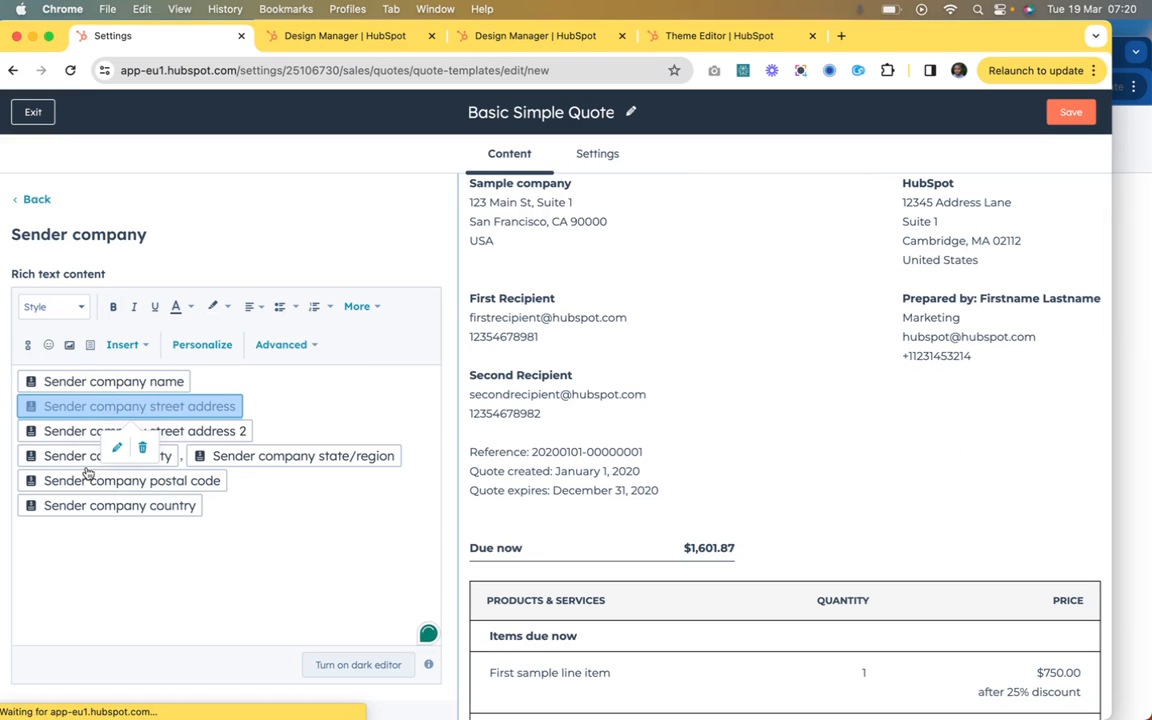
pyautogui.click(64, 455)
pyautogui.click(62, 432)
pyautogui.click(60, 482)
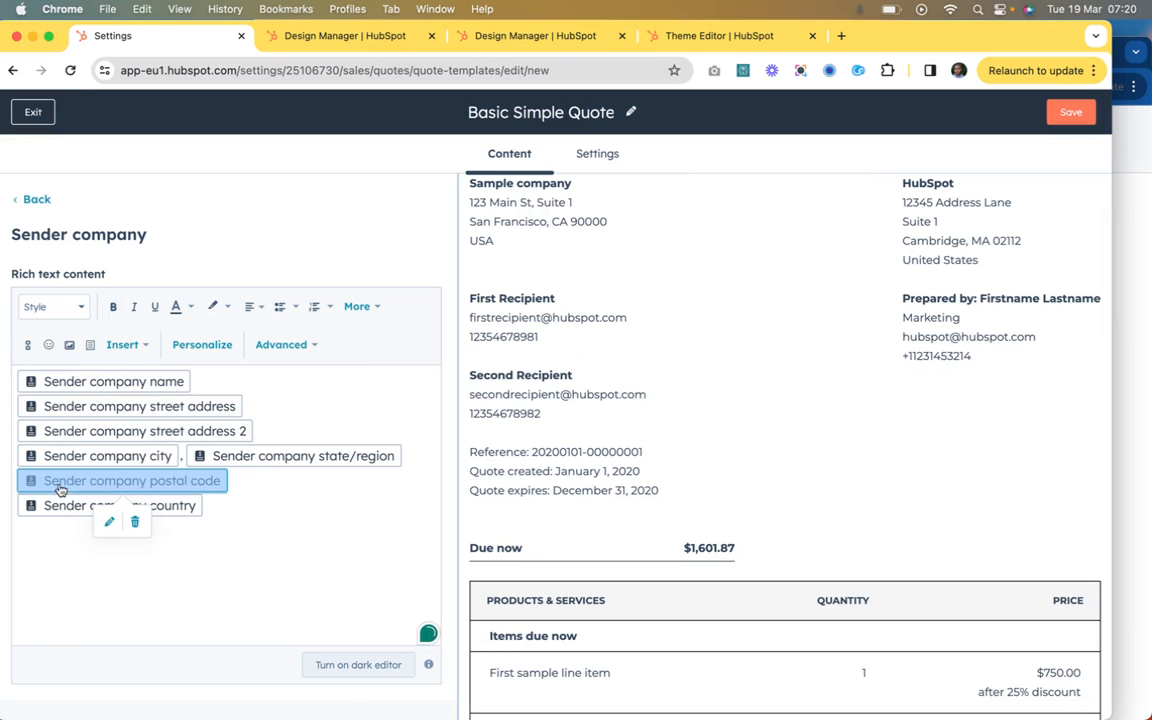
pyautogui.click(37, 200)
# Step: Inspect the Quote total module's quote total and due now label texts, and return to the module list
pyautogui.scroll(-2, 104, 440)
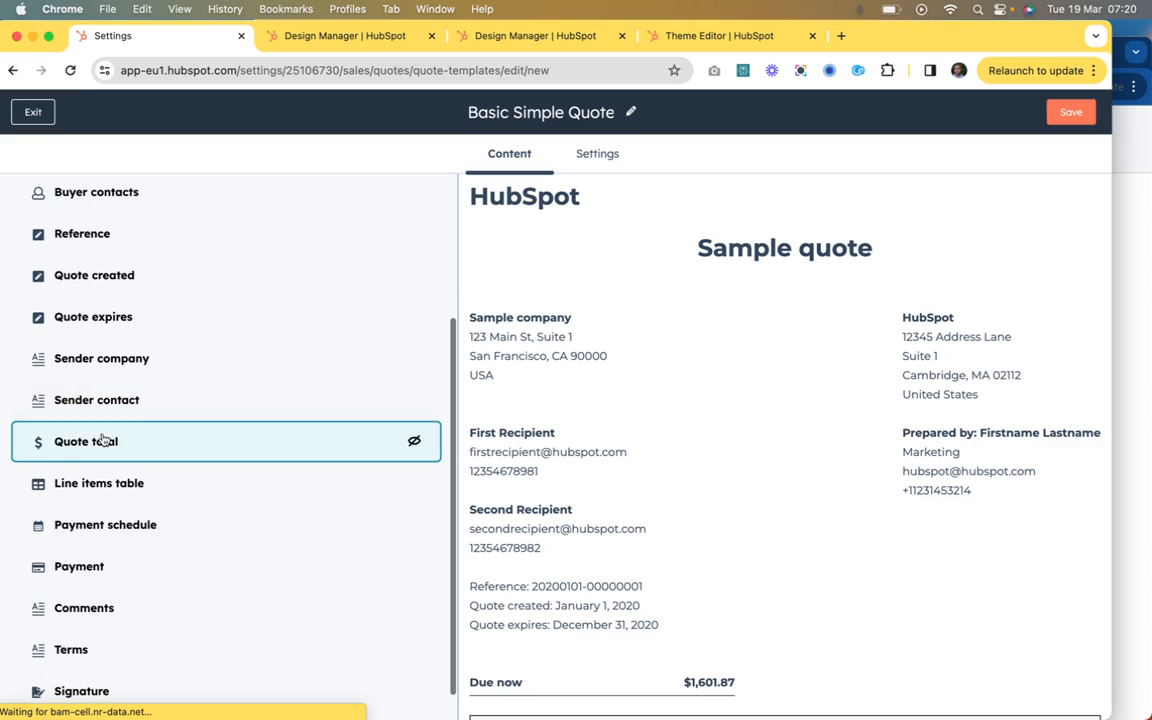
pyautogui.click(100, 441)
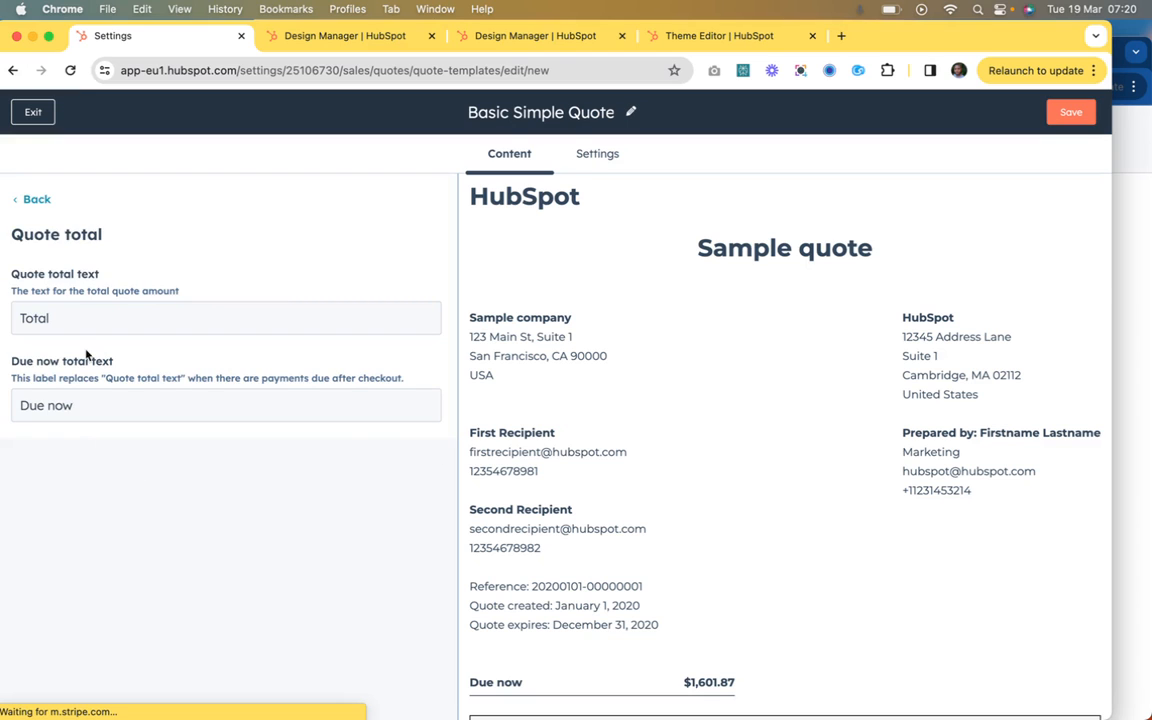
pyautogui.click(87, 318)
pyautogui.click(205, 402)
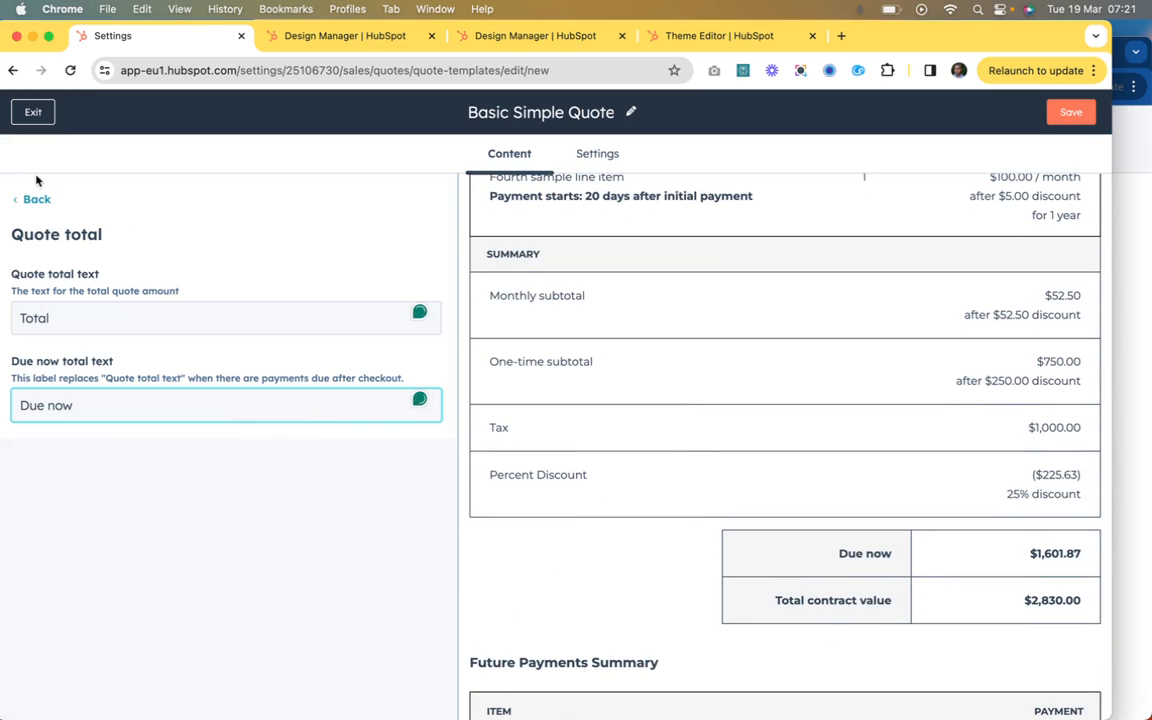
pyautogui.click(40, 205)
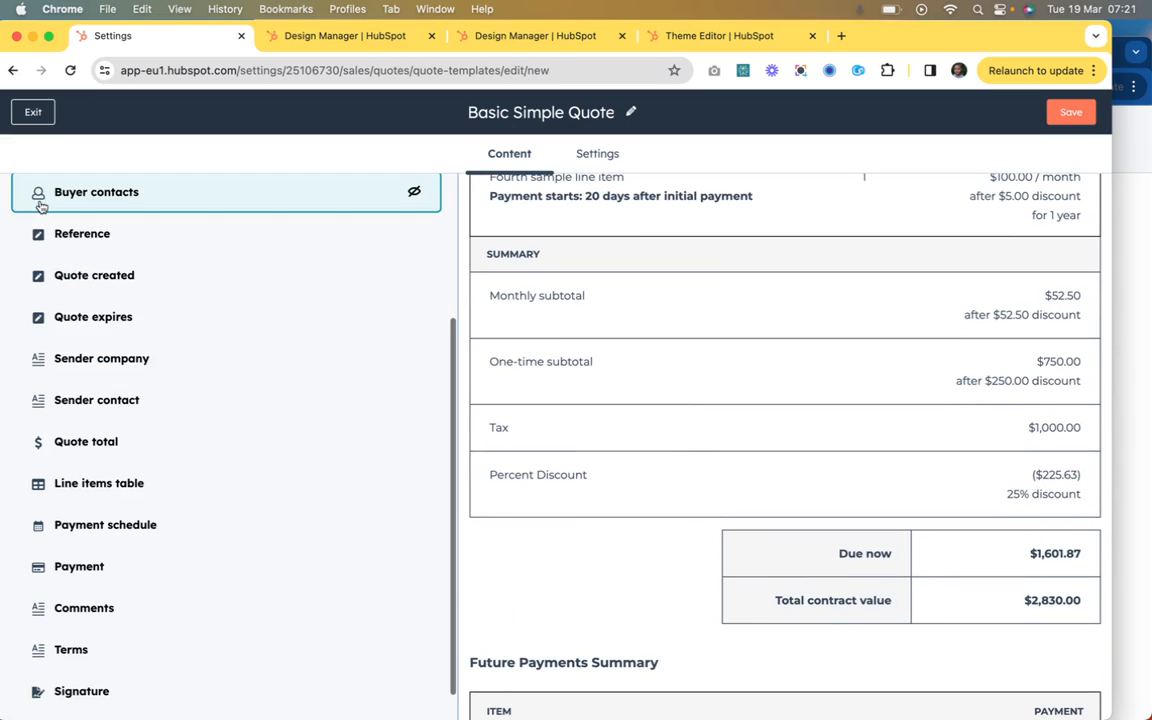
# Step: Open the Line items table module and compare its columns and display options with the table in the quote preview
pyautogui.scroll(-1, 117, 481)
pyautogui.click(120, 453)
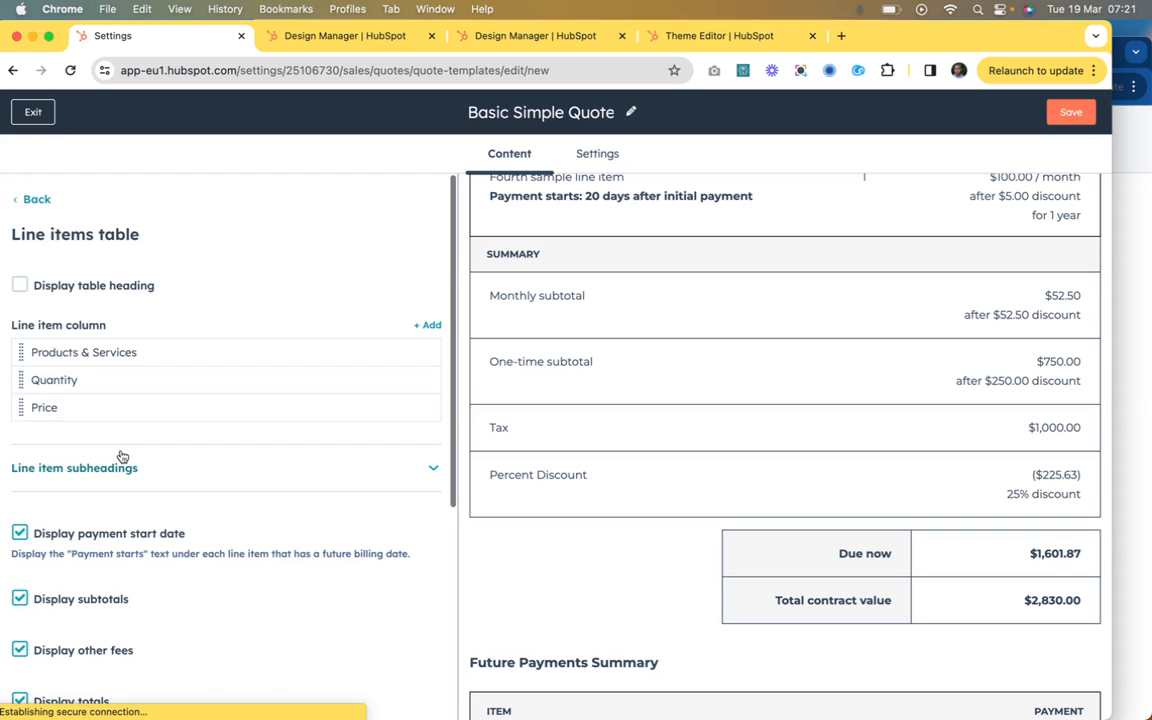
pyautogui.scroll(-1, 193, 451)
pyautogui.scroll(10, 658, 323)
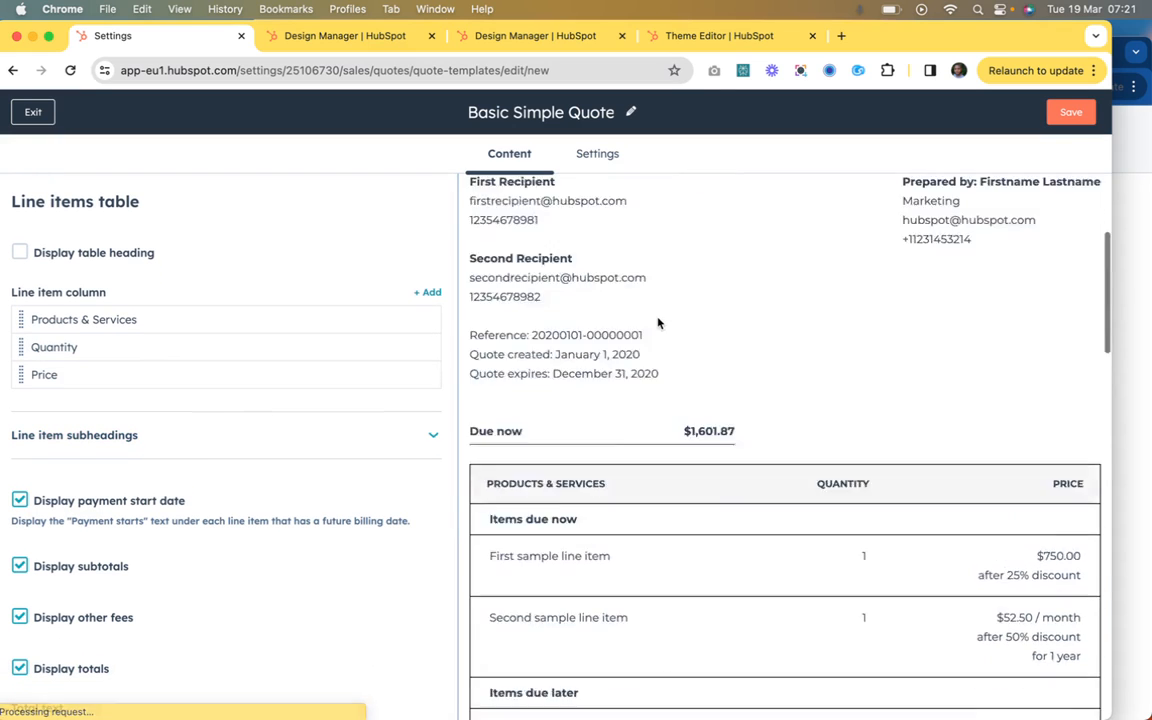
pyautogui.scroll(-5, 658, 323)
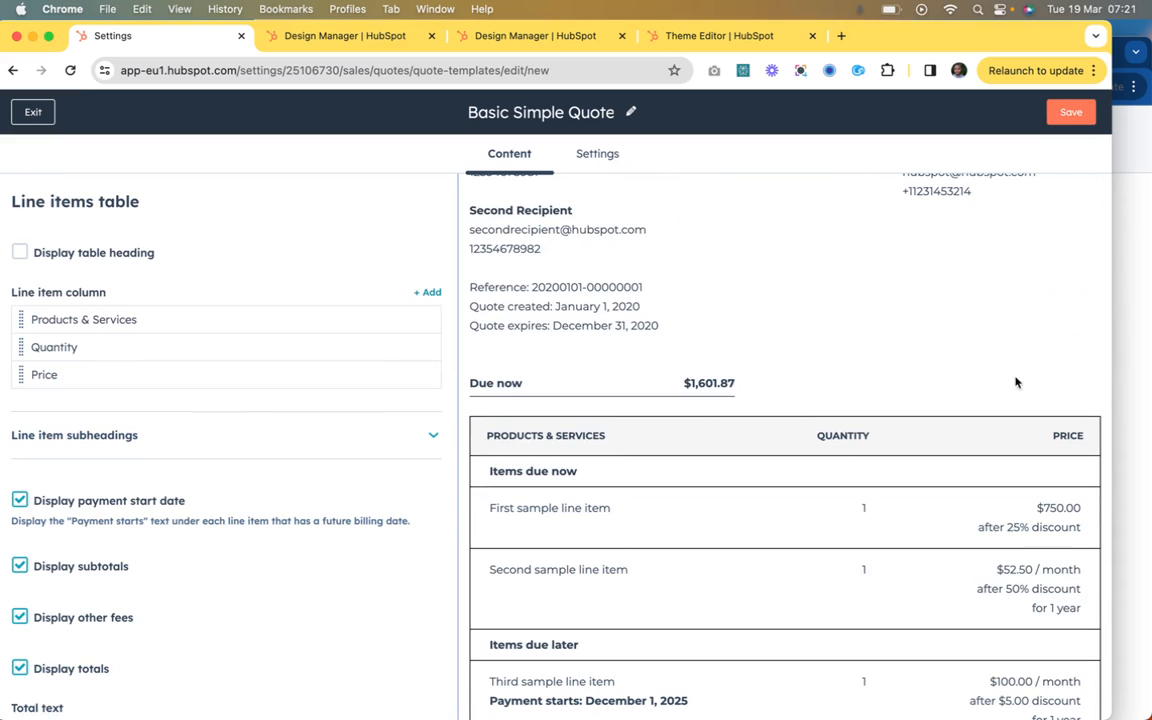
# Step: Add a line item column titled Discount that uses the Unit Discount property
pyautogui.click(438, 294)
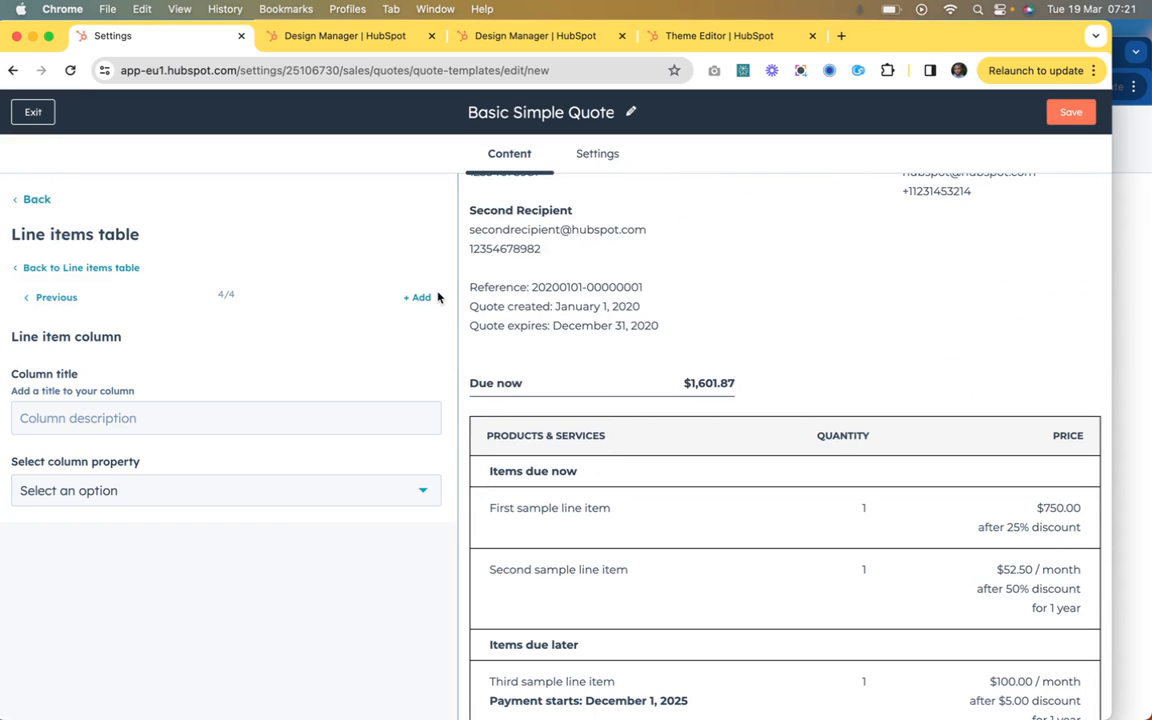
pyautogui.click(290, 419)
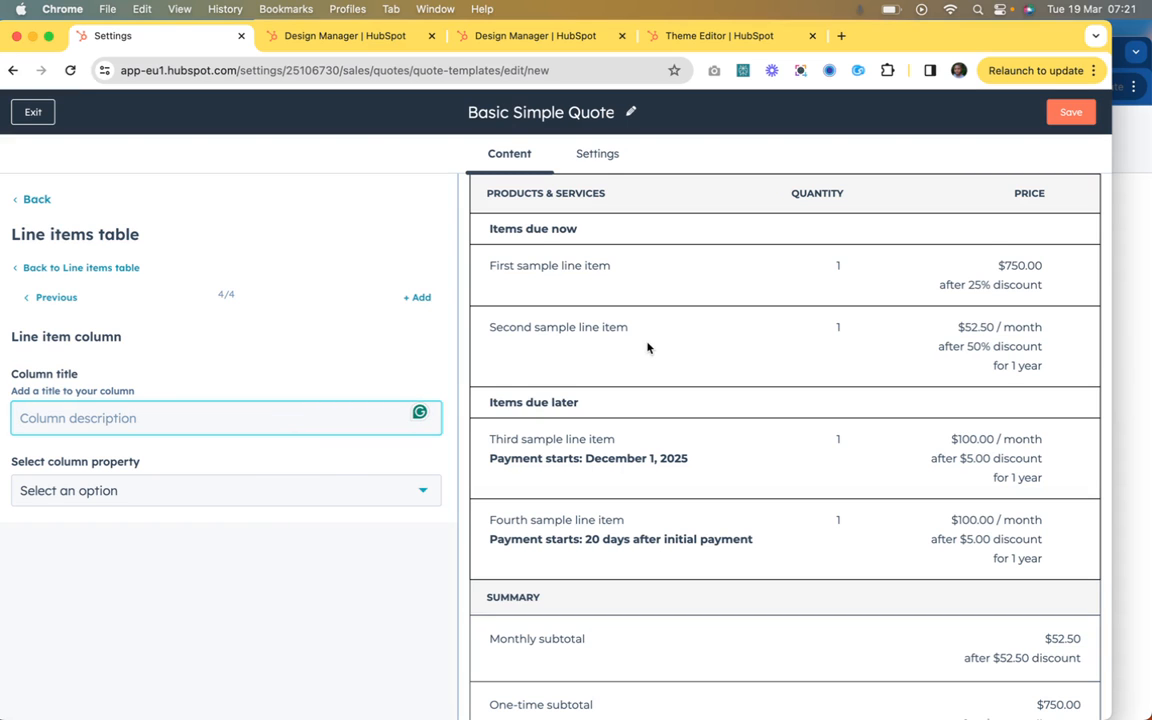
pyautogui.scroll(3, 648, 348)
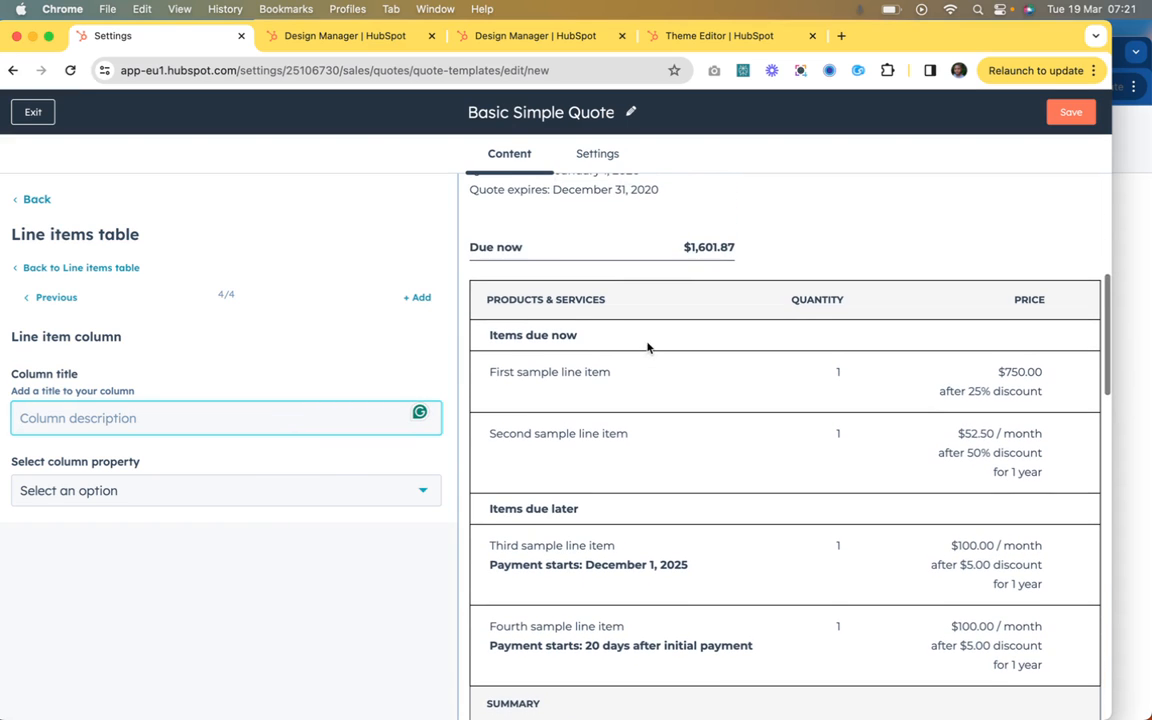
pyautogui.click(316, 490)
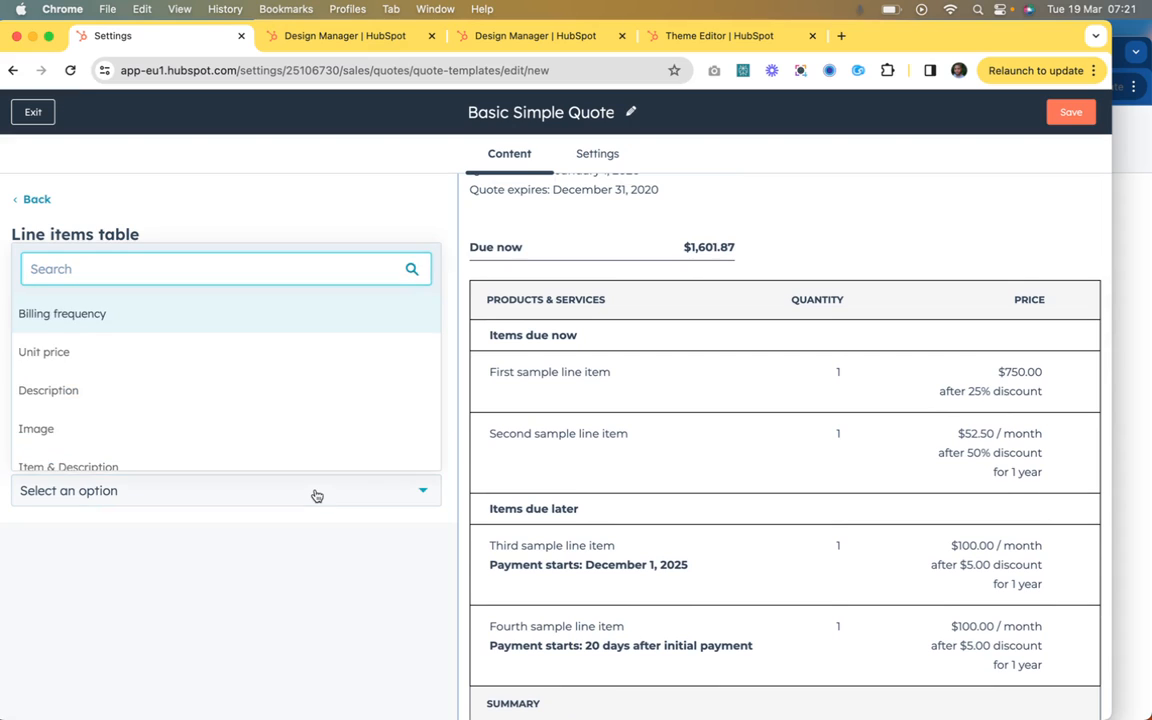
pyautogui.scroll(-1, 325, 409)
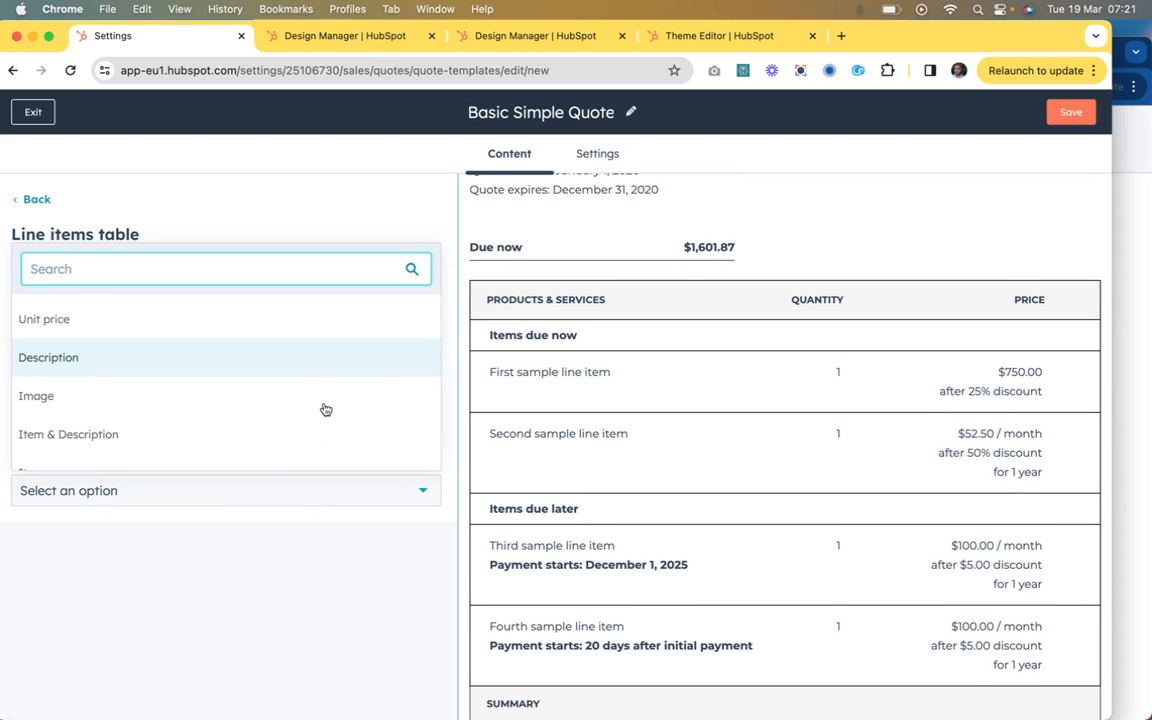
pyautogui.scroll(-5, 325, 409)
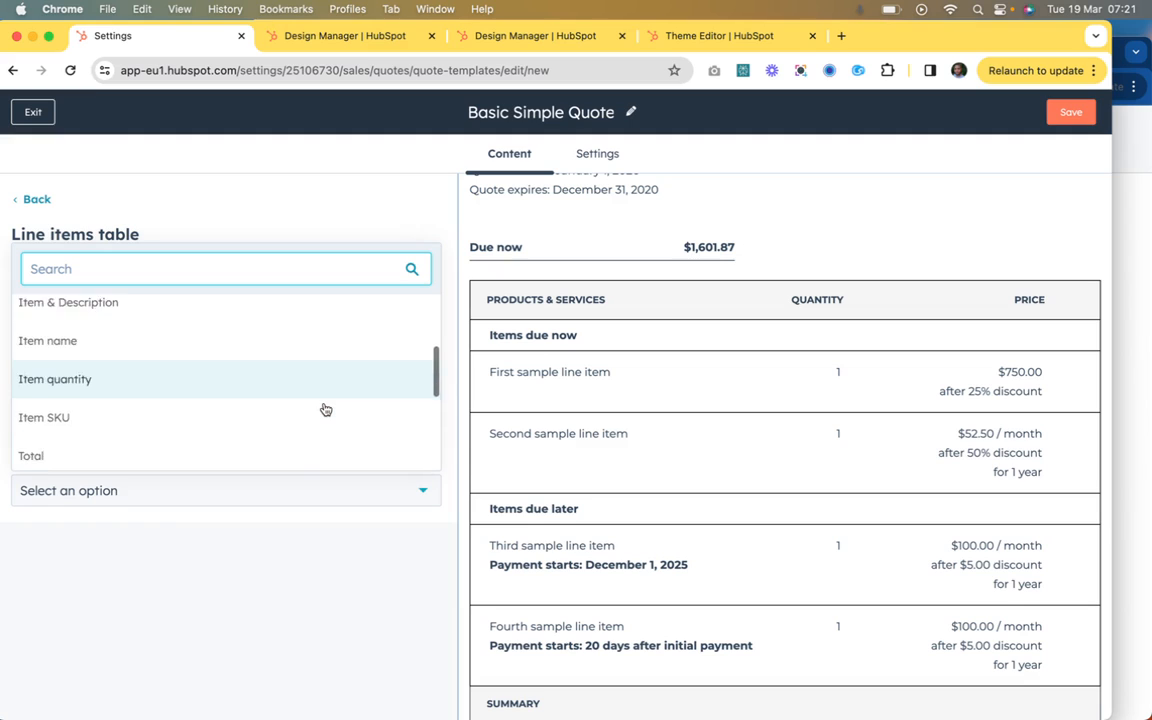
pyautogui.scroll(-5, 325, 409)
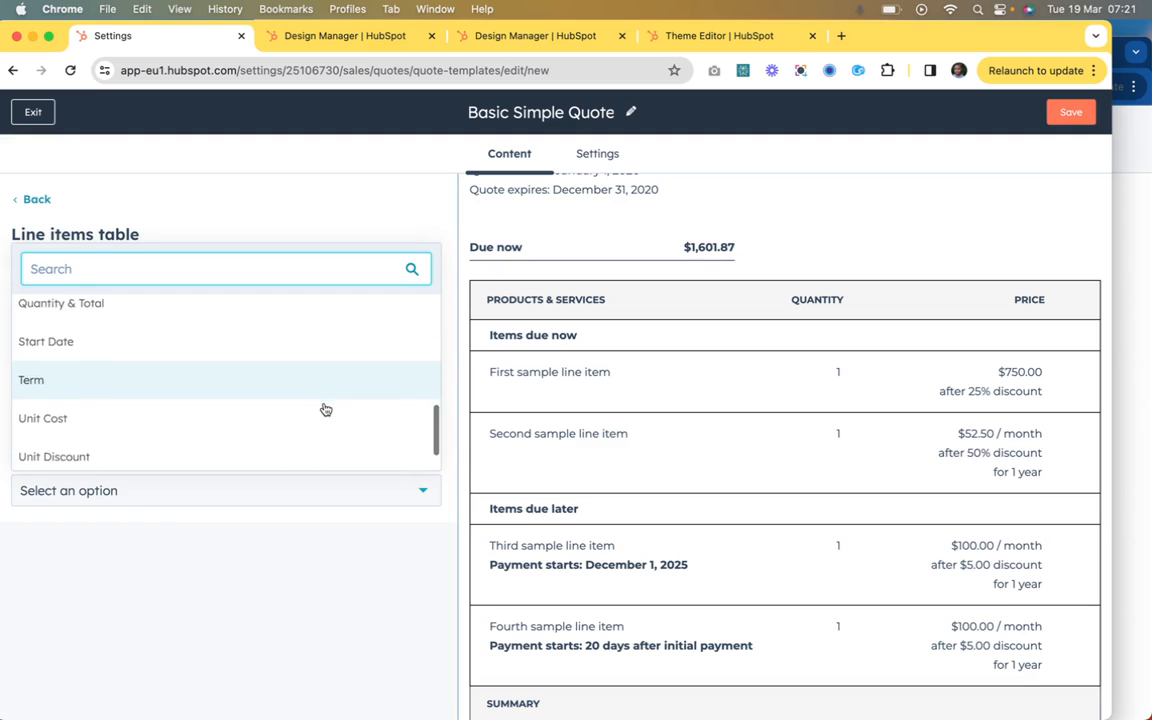
pyautogui.scroll(-2, 325, 409)
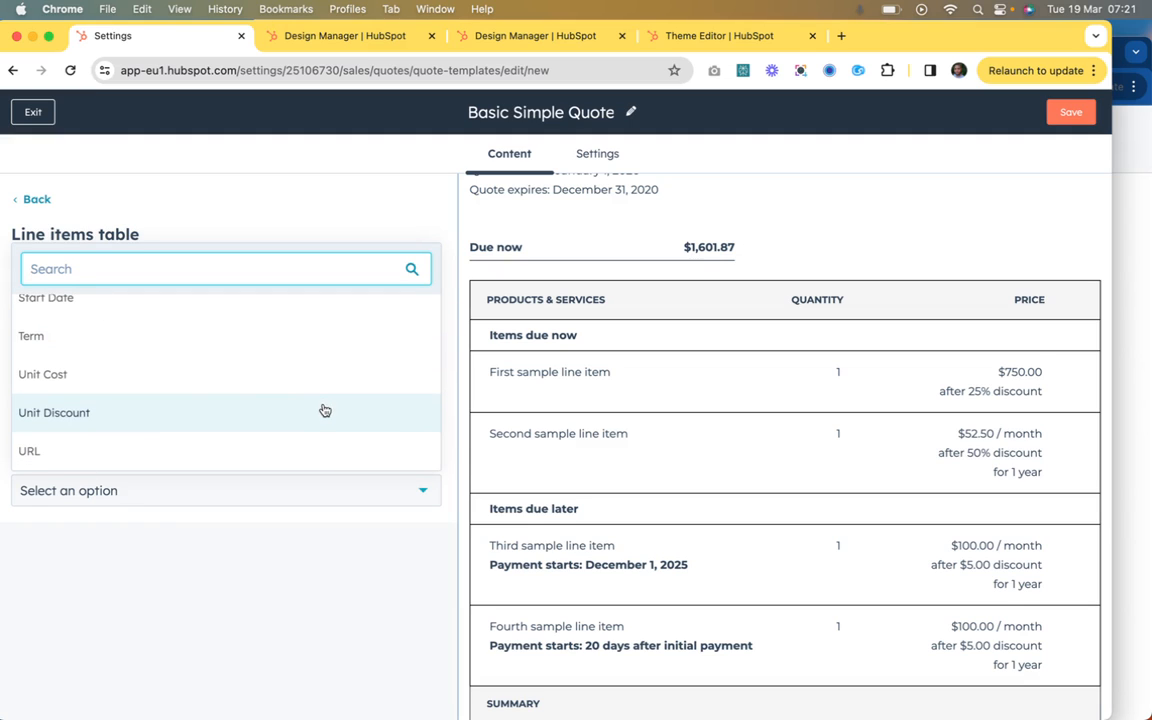
pyautogui.click(325, 409)
pyautogui.click(294, 416)
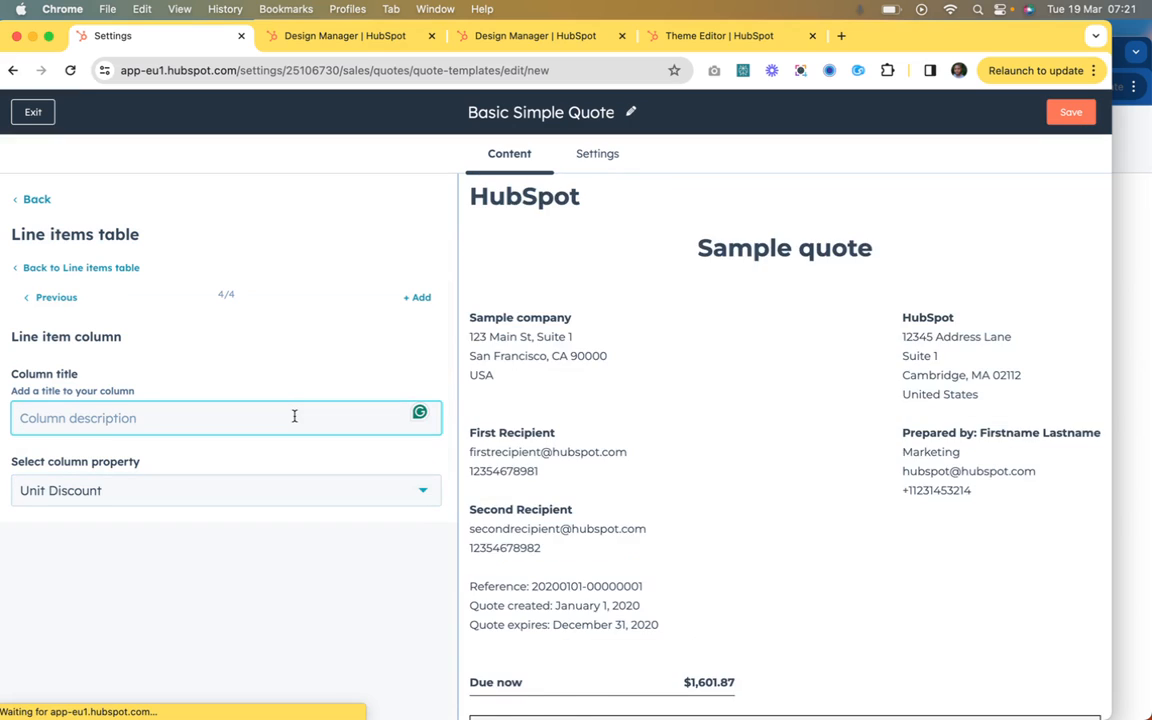
pyautogui.write('Discount')
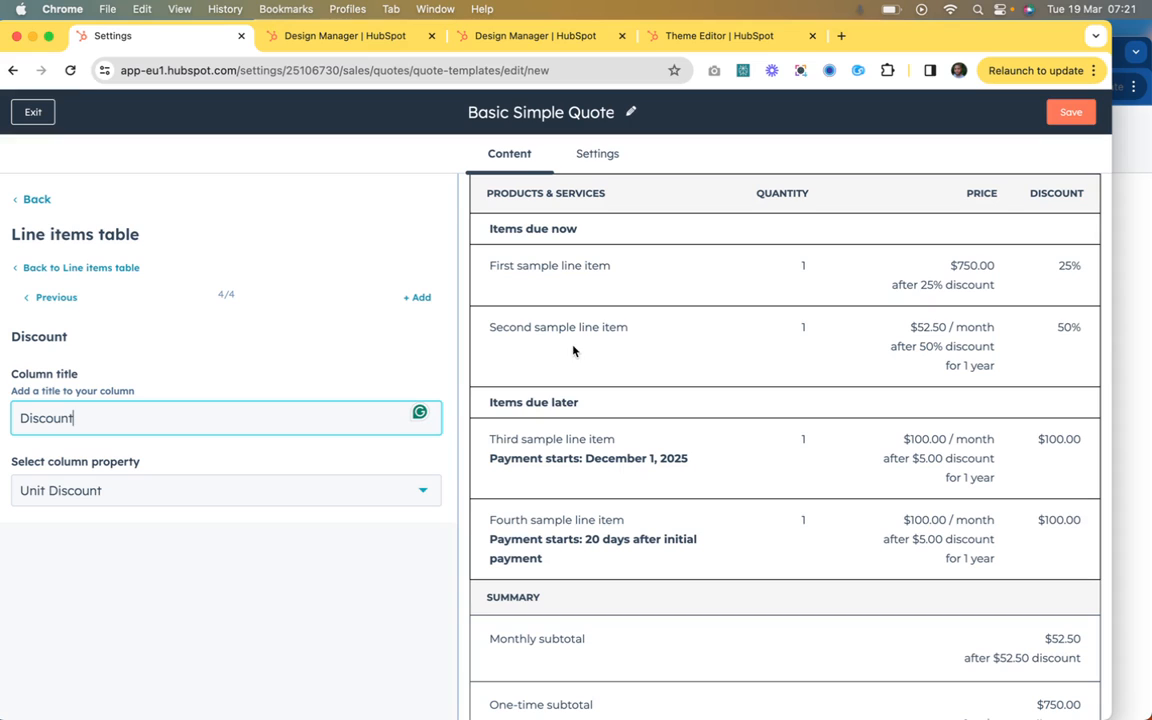
# Step: Return to the line items table settings and move the Discount column between Quantity and Price
pyautogui.click(78, 268)
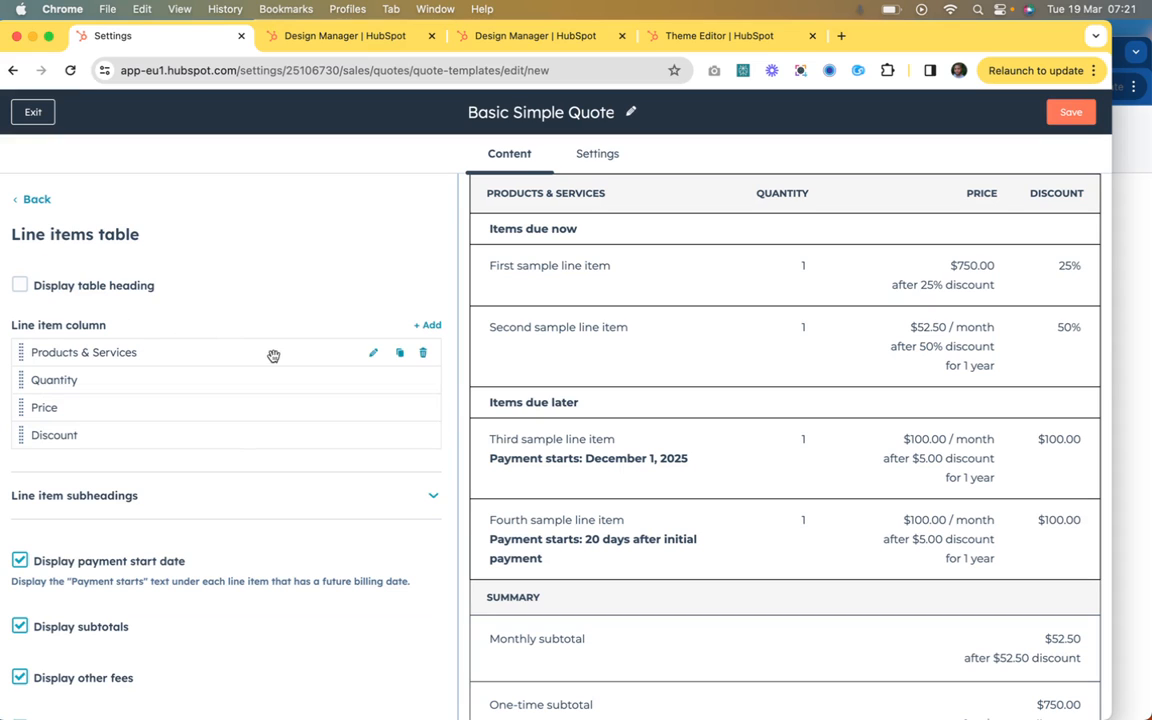
pyautogui.moveTo(21, 435); pyautogui.dragTo(23, 405)
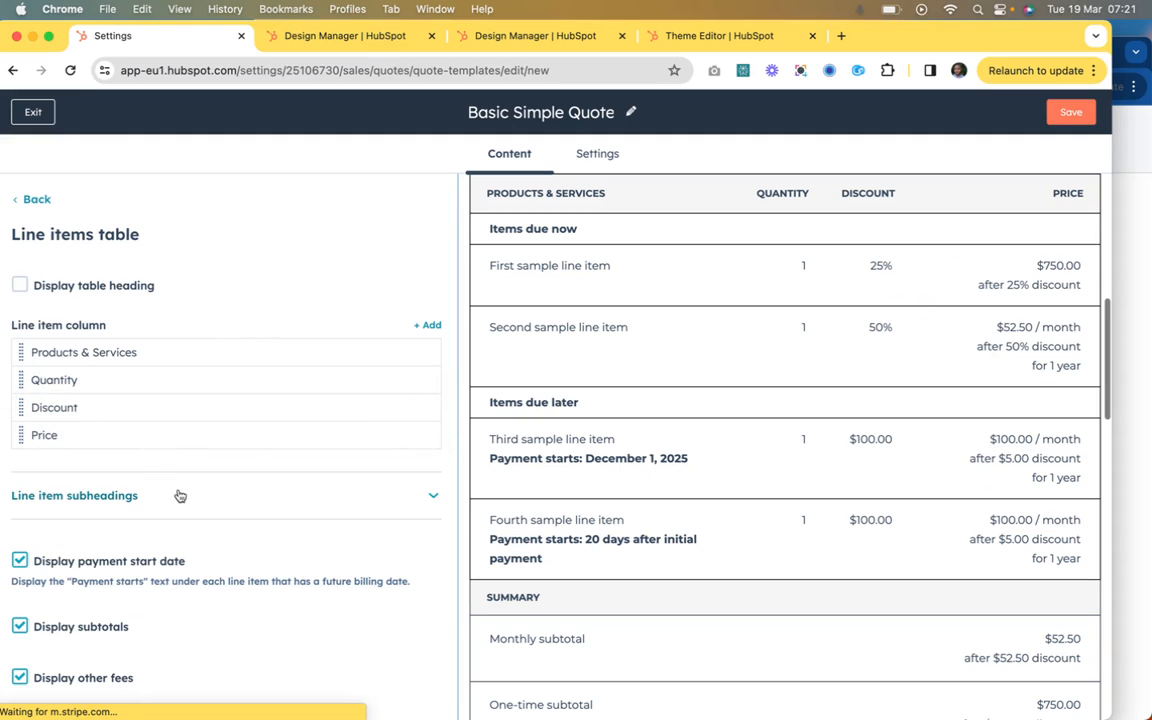
pyautogui.scroll(-1, 375, 460)
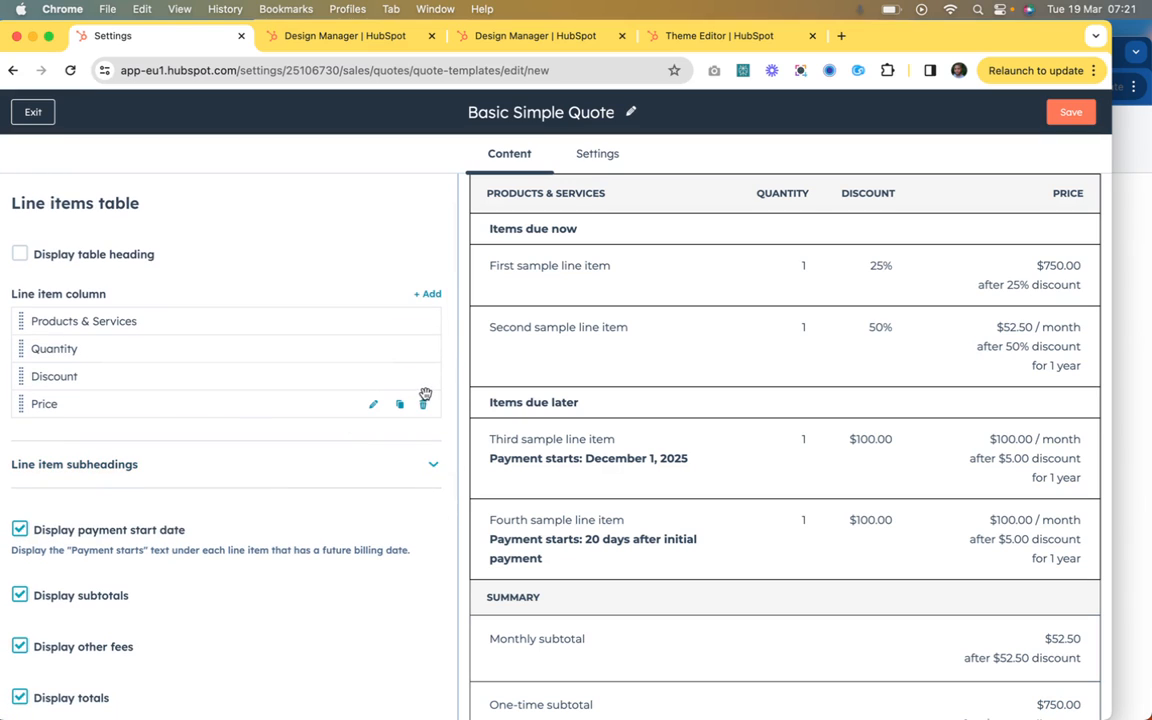
# Step: Delete the Discount column from the line items table and check the remaining settings
pyautogui.click(424, 377)
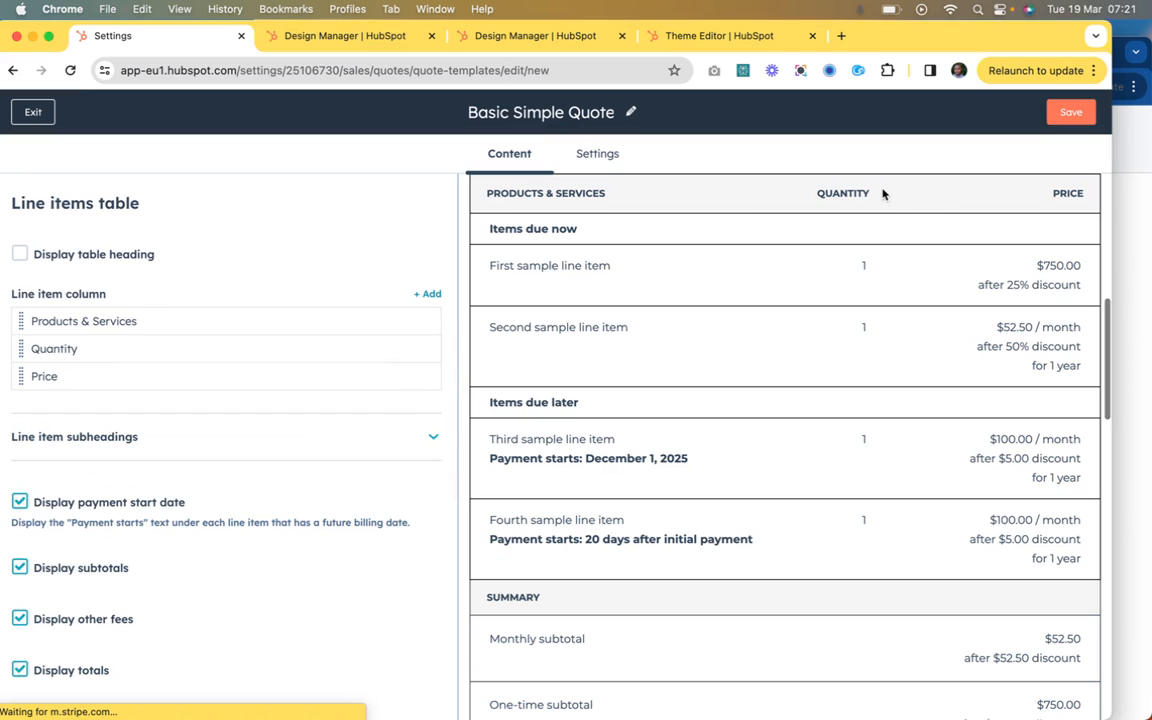
pyautogui.scroll(-2, 198, 485)
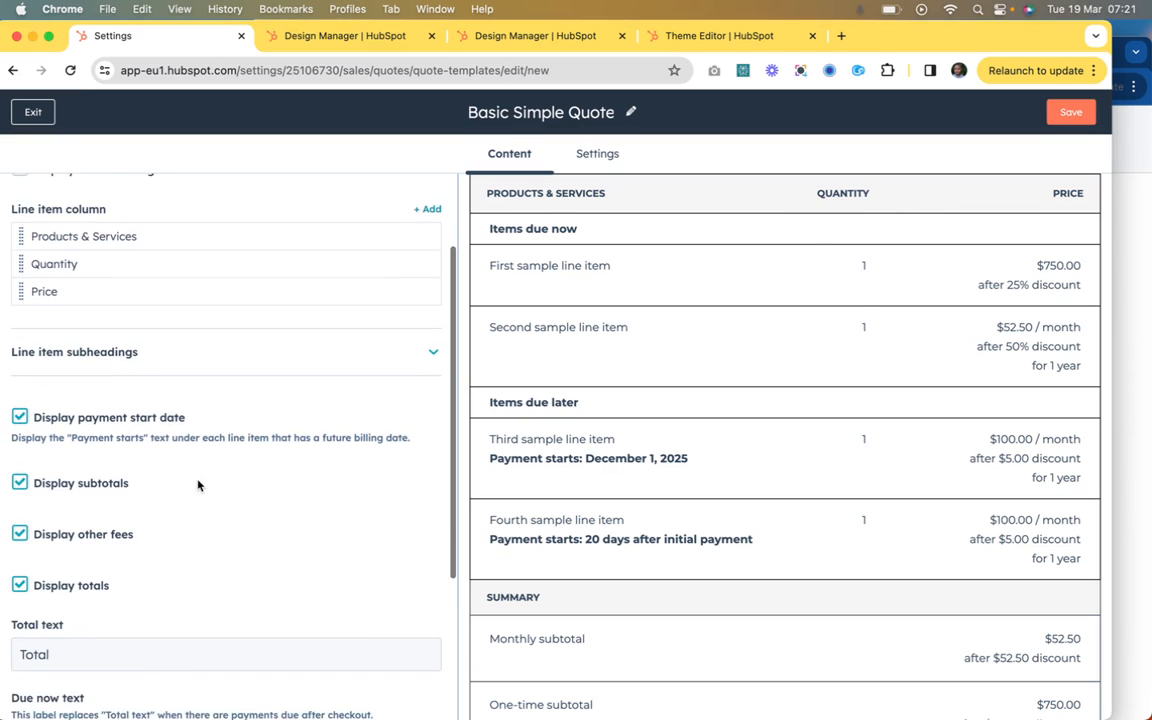
pyautogui.scroll(1, 220, 440)
# Step: Inspect the title and property of the Products & Services column, and return to the line items table settings
pyautogui.click(374, 263)
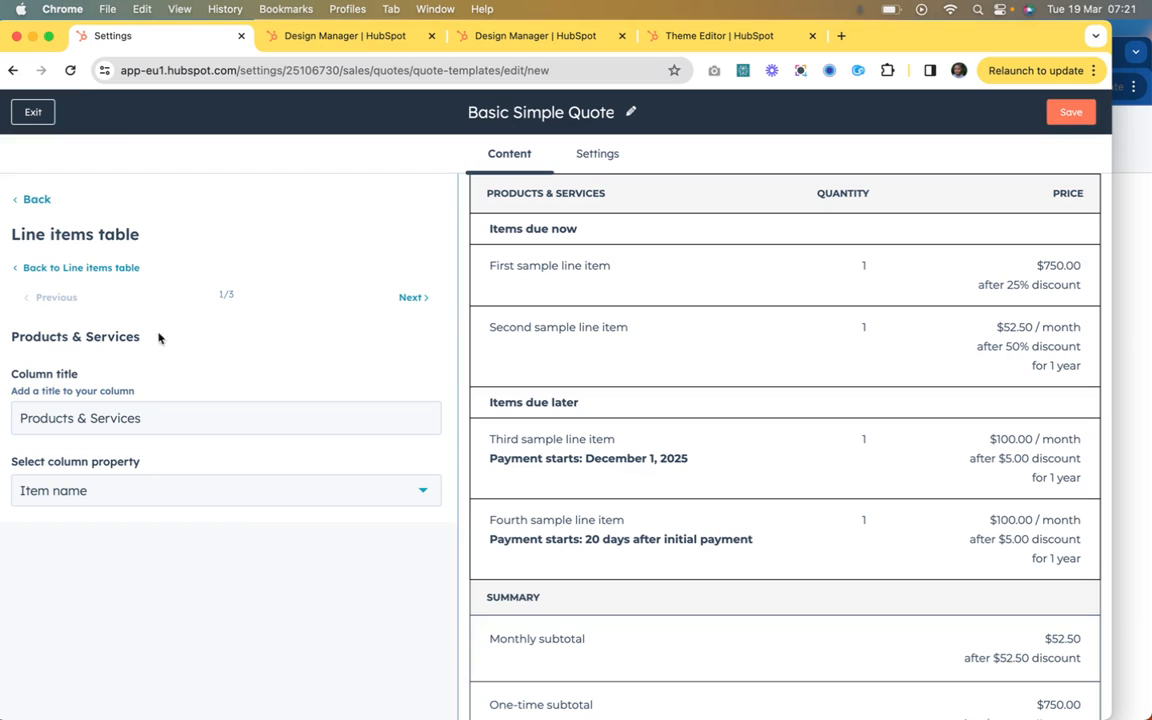
pyautogui.click(164, 422)
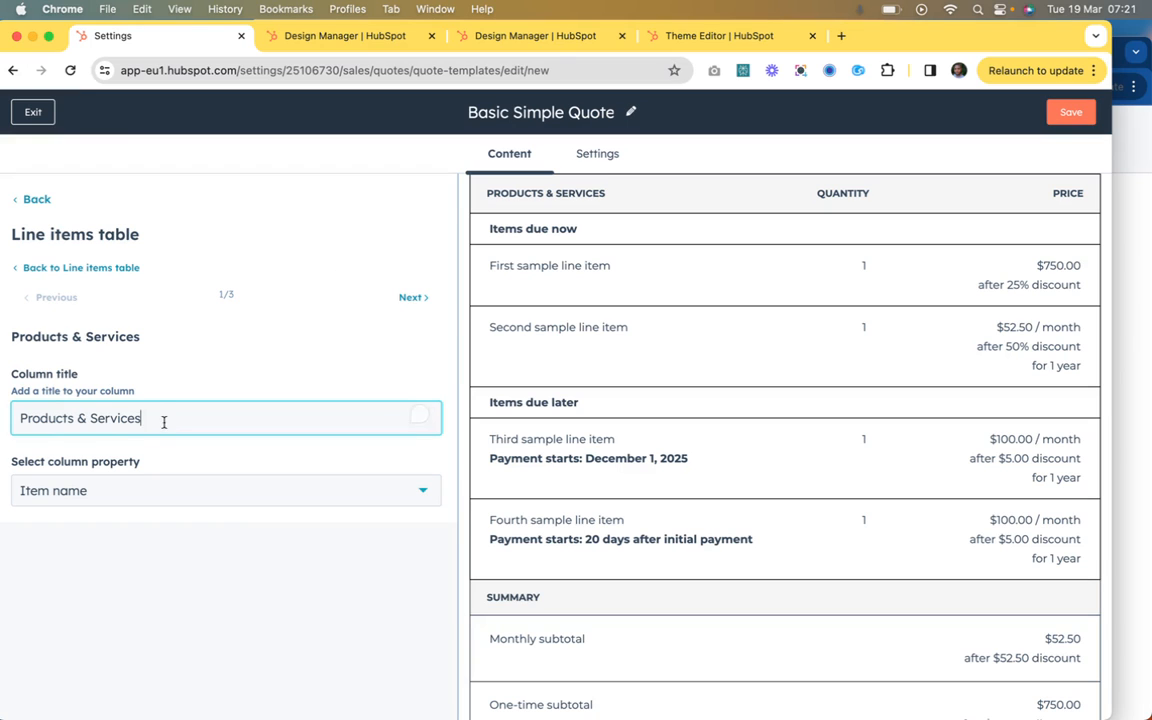
pyautogui.click(110, 267)
# Step: Turn off the display of the payment start date, subtotals, other fees and totals in the line items table
pyautogui.scroll(-5, 138, 379)
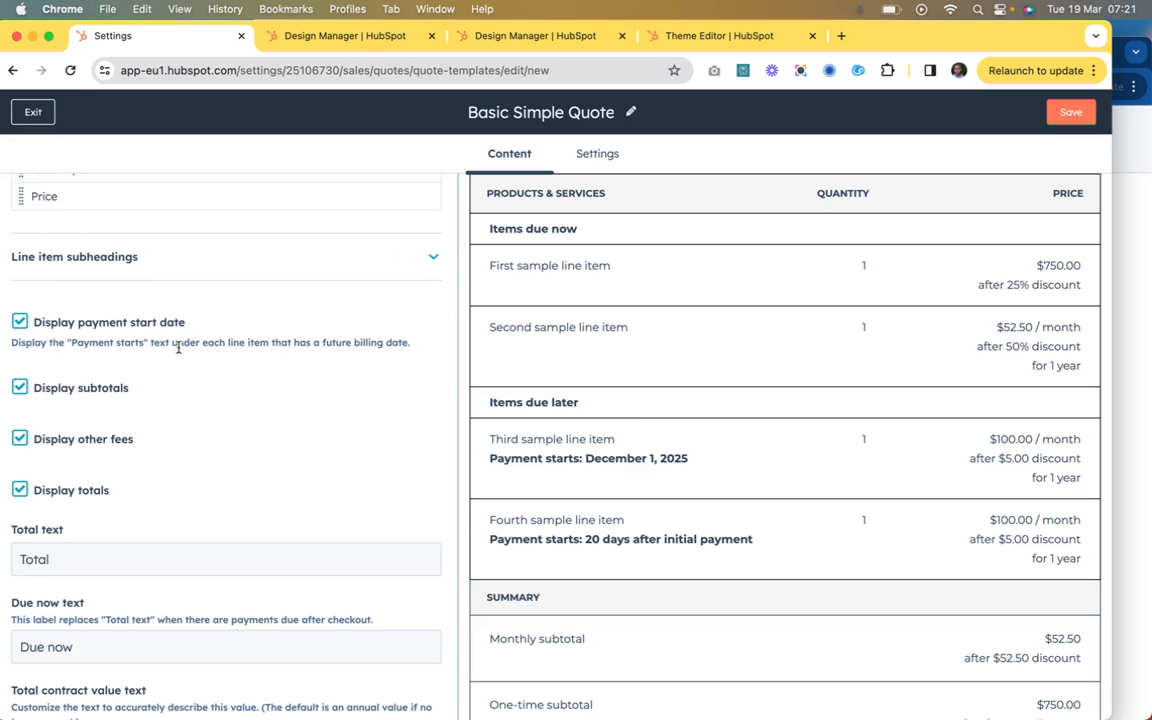
pyautogui.scroll(-10, 670, 415)
pyautogui.scroll(20, 676, 419)
pyautogui.scroll(-5, 676, 419)
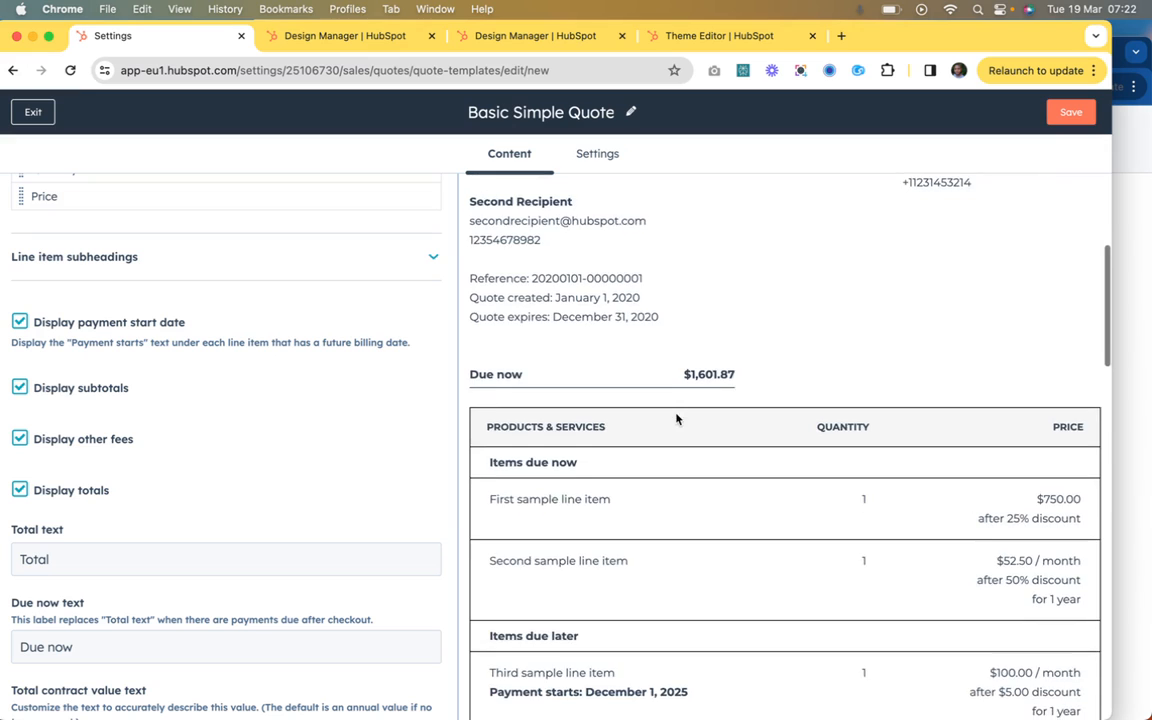
pyautogui.scroll(-8, 769, 318)
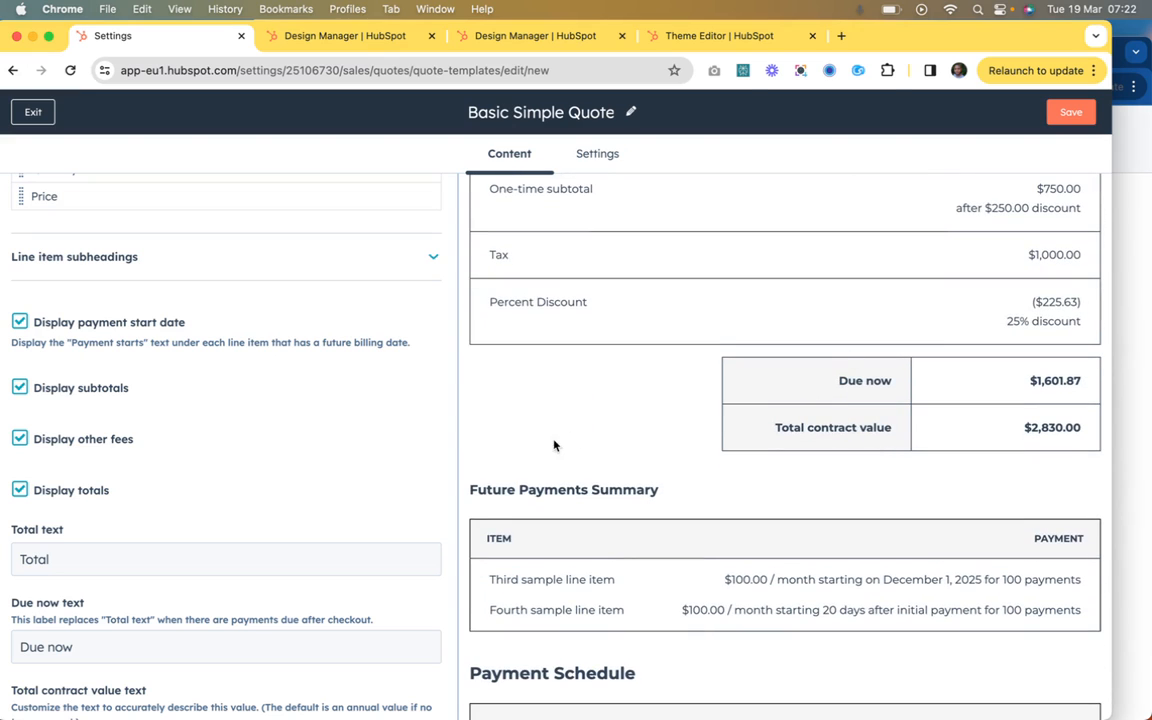
pyautogui.scroll(-1, 113, 364)
pyautogui.click(20, 301)
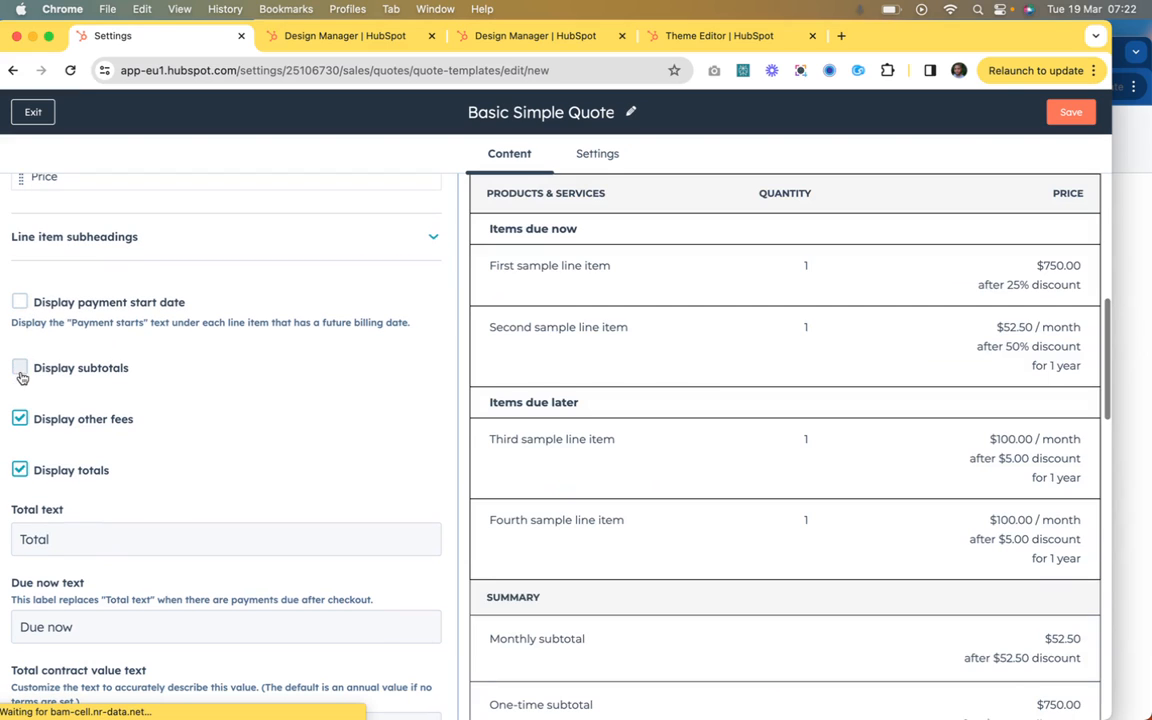
pyautogui.click(20, 418)
pyautogui.click(20, 469)
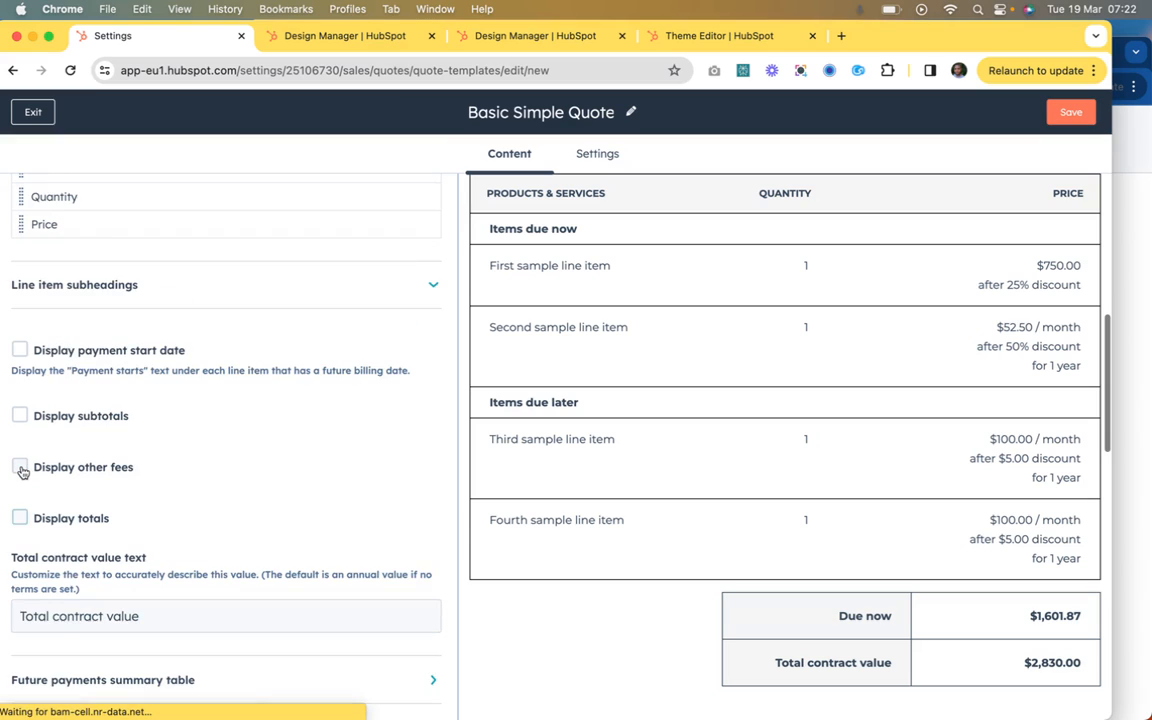
# Step: Re-enable the display of totals, other fees, subtotals and the payment start date in the line items table
pyautogui.click(19, 519)
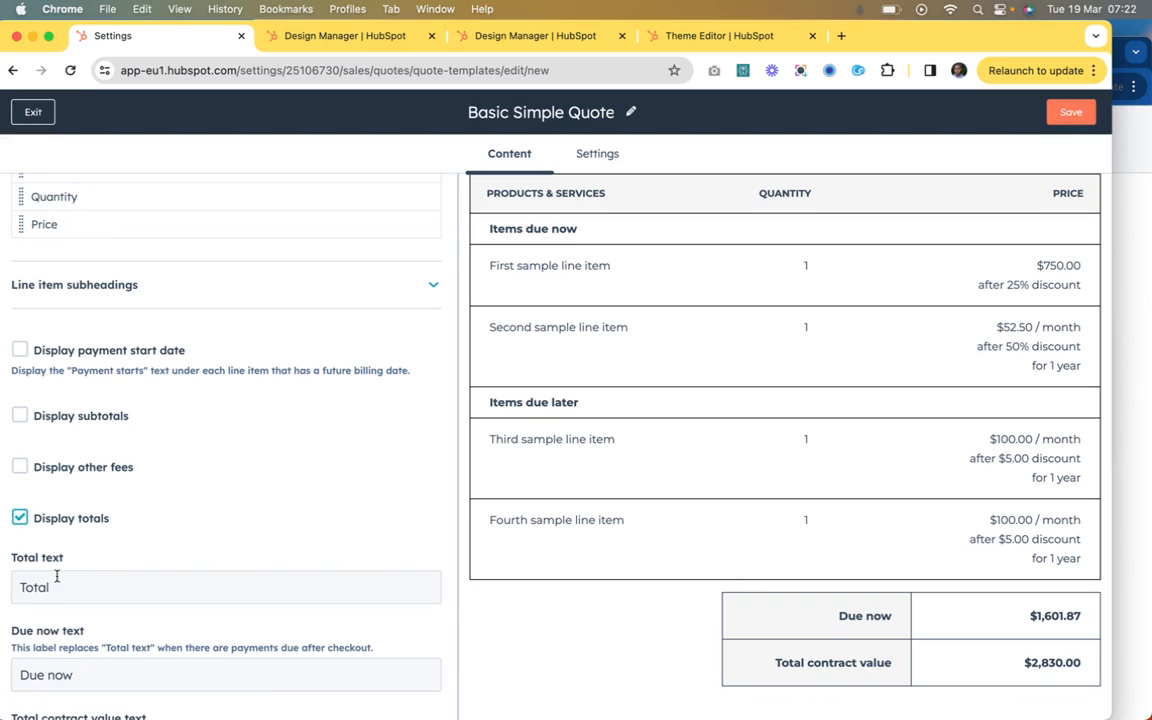
pyautogui.click(21, 469)
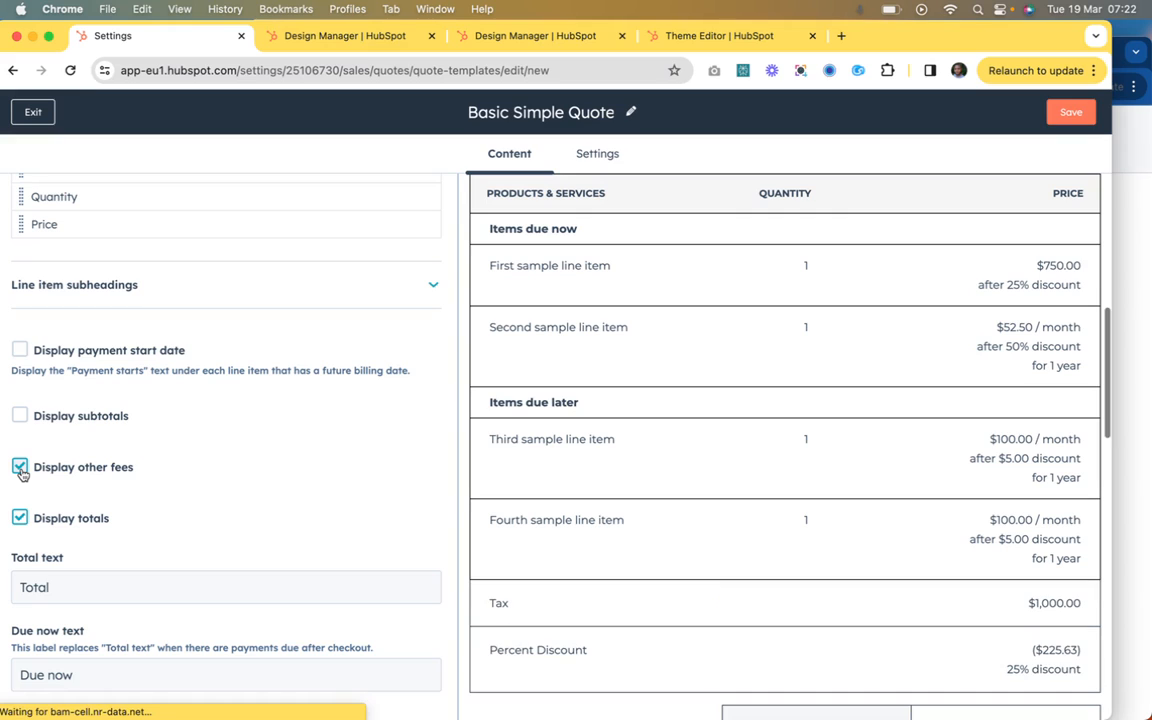
pyautogui.click(21, 416)
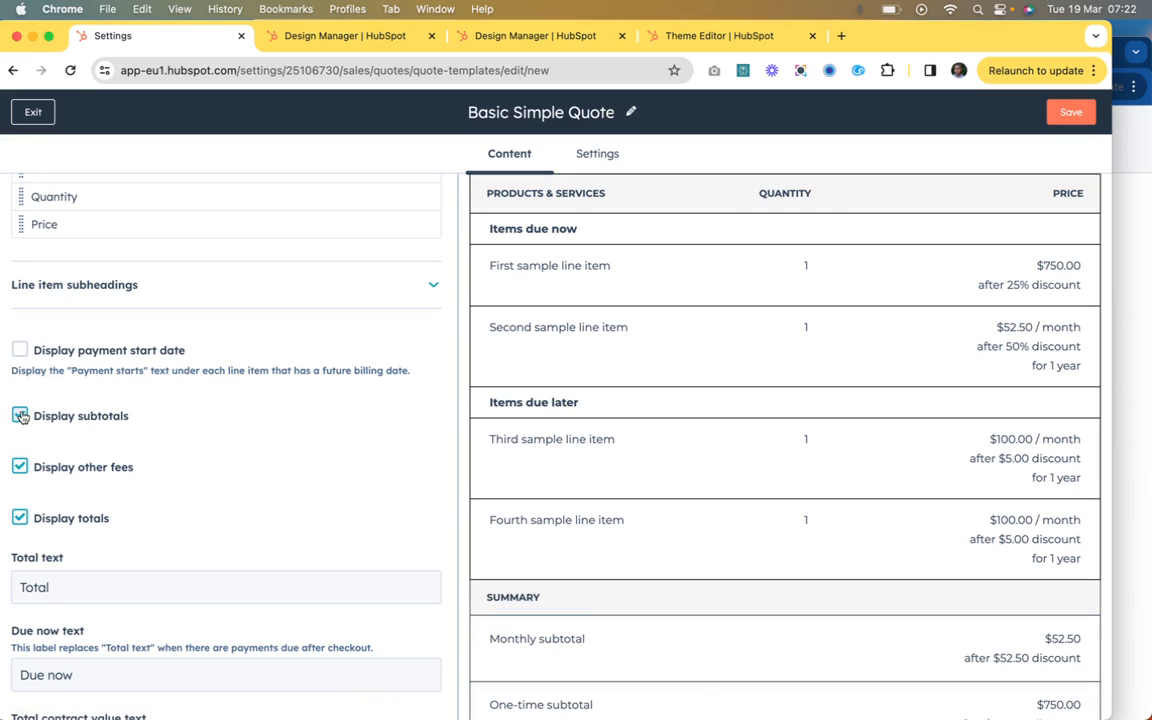
pyautogui.scroll(-2, 500, 319)
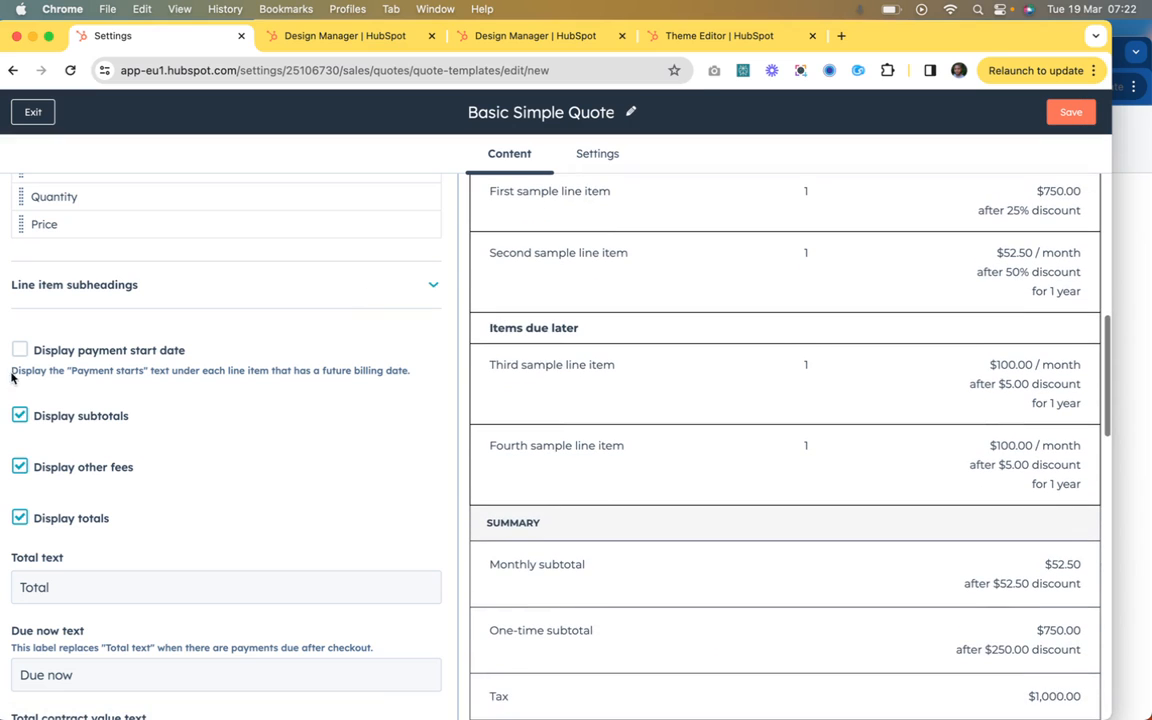
pyautogui.click(21, 350)
# Step: Review the line items and summary in the quote preview, and inspect the due now and total contract value label texts
pyautogui.scroll(-4, 609, 270)
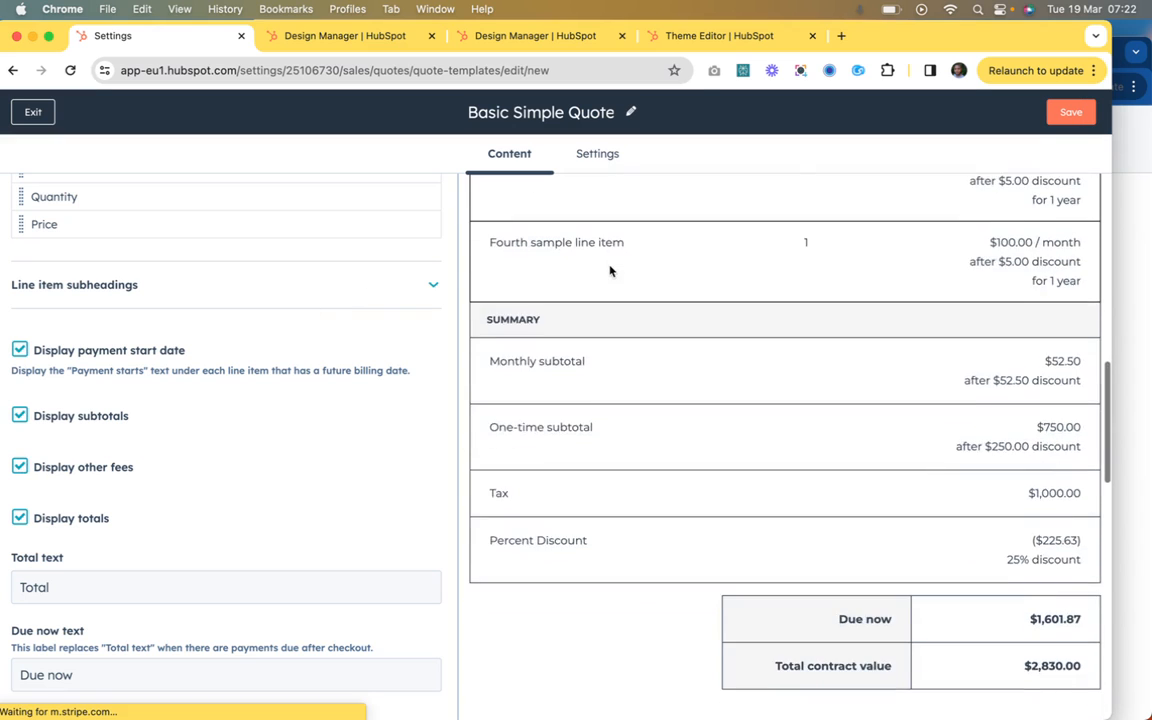
pyautogui.scroll(-8, 611, 272)
pyautogui.scroll(5, 610, 270)
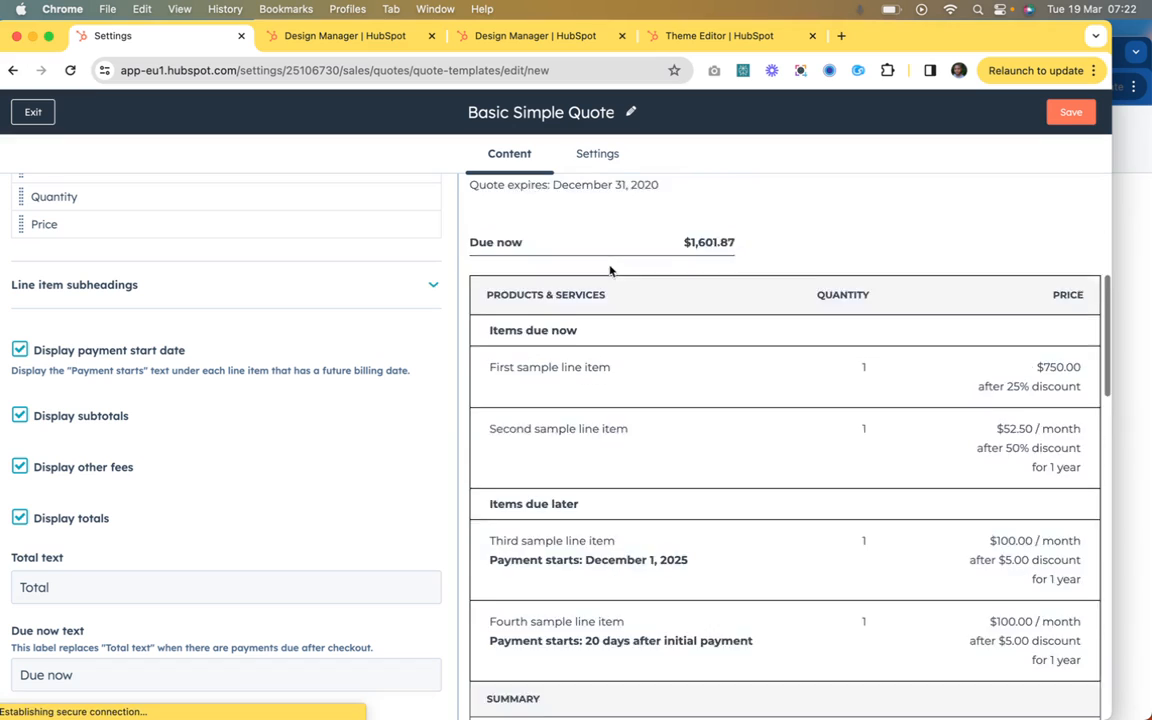
pyautogui.scroll(-2, 610, 270)
pyautogui.scroll(-3, 249, 391)
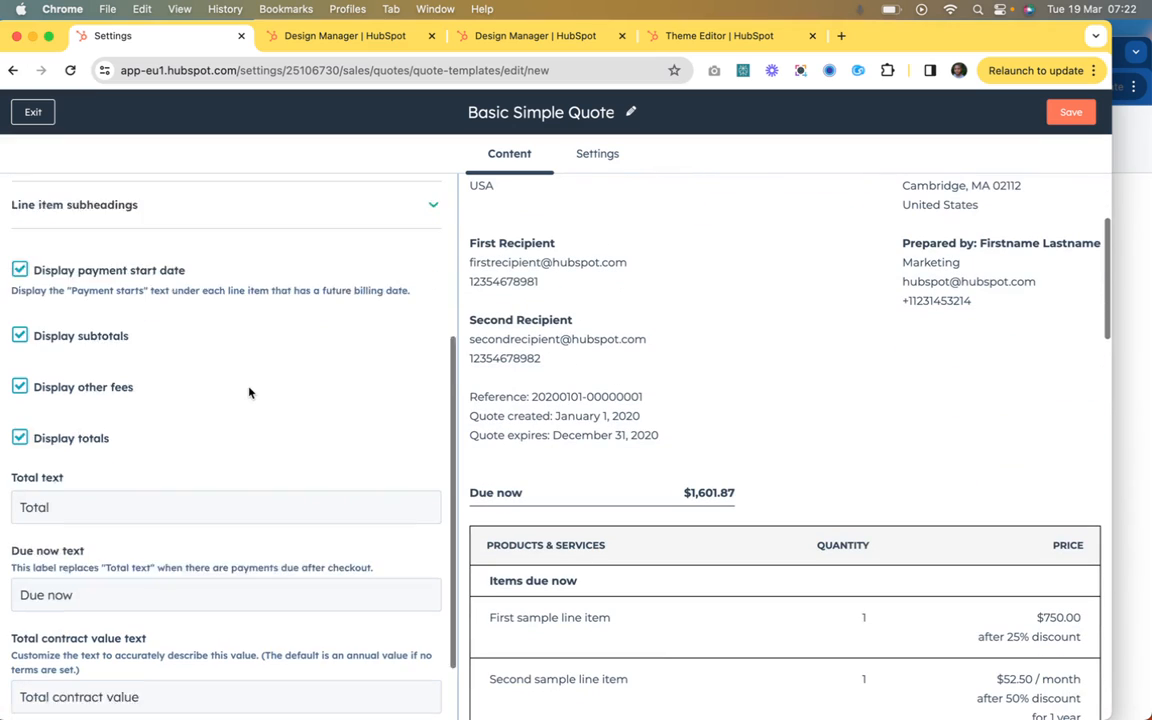
pyautogui.click(99, 515)
pyautogui.click(155, 623)
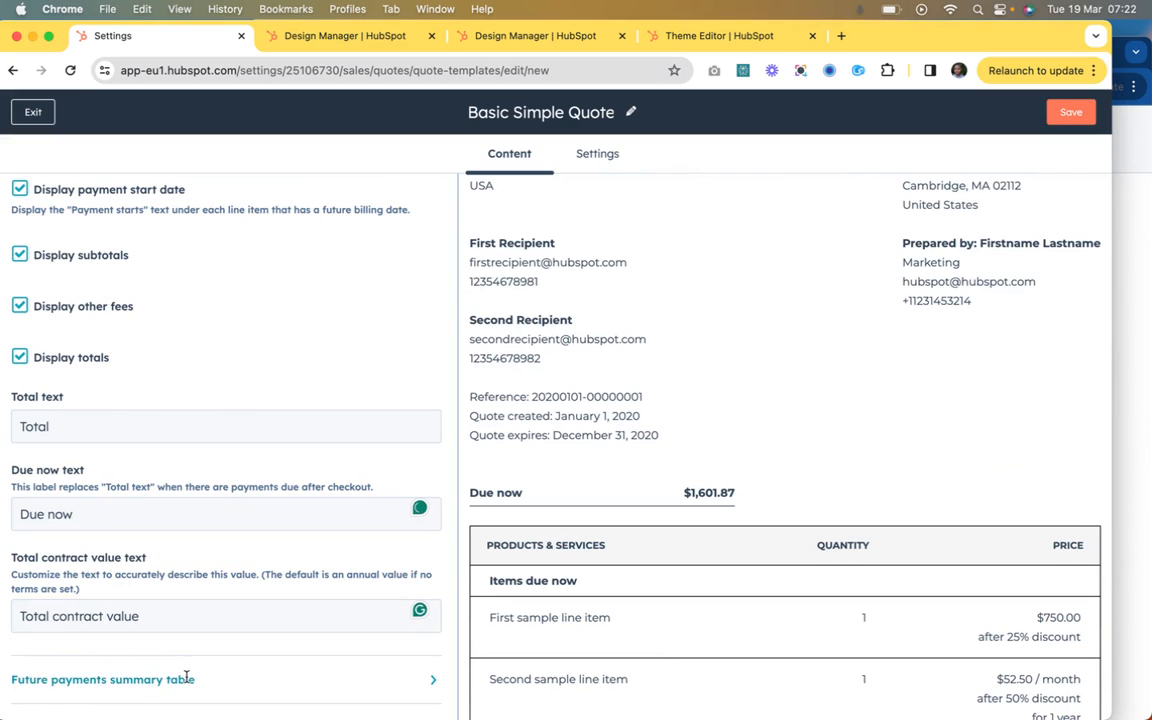
# Step: Open the future payments summary table settings and toggle the table and its heading off and back on
pyautogui.click(110, 679)
pyautogui.click(20, 347)
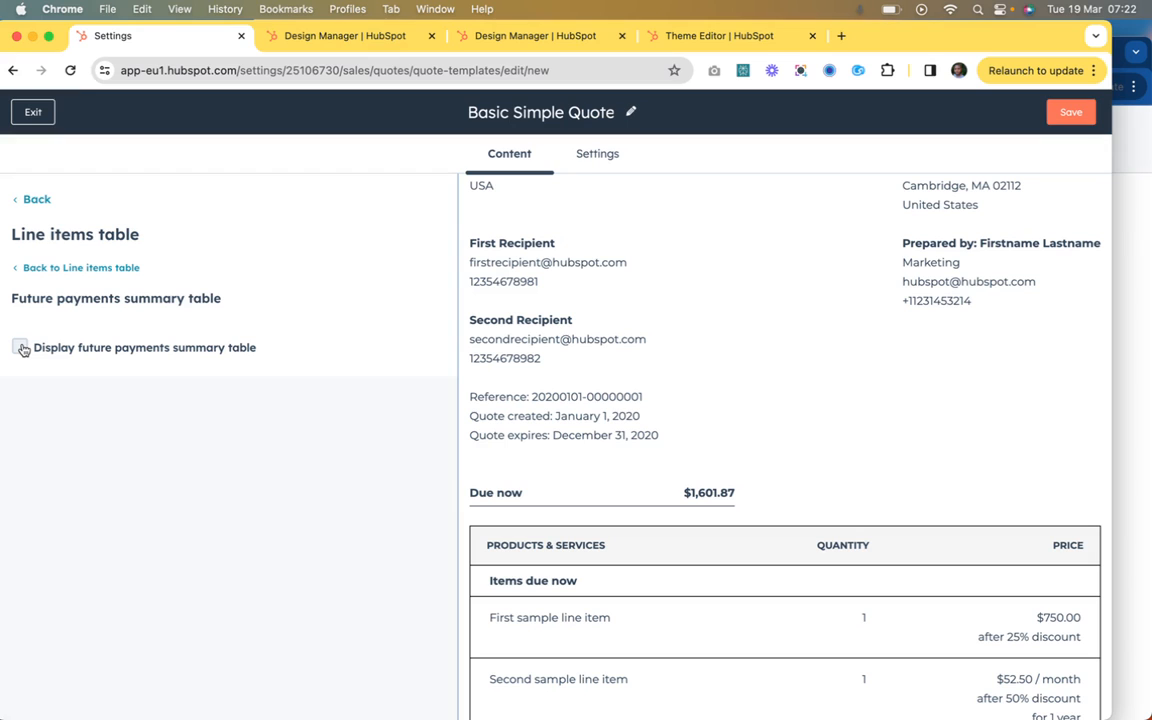
pyautogui.click(20, 347)
pyautogui.click(20, 399)
pyautogui.click(20, 399)
pyautogui.click(20, 399)
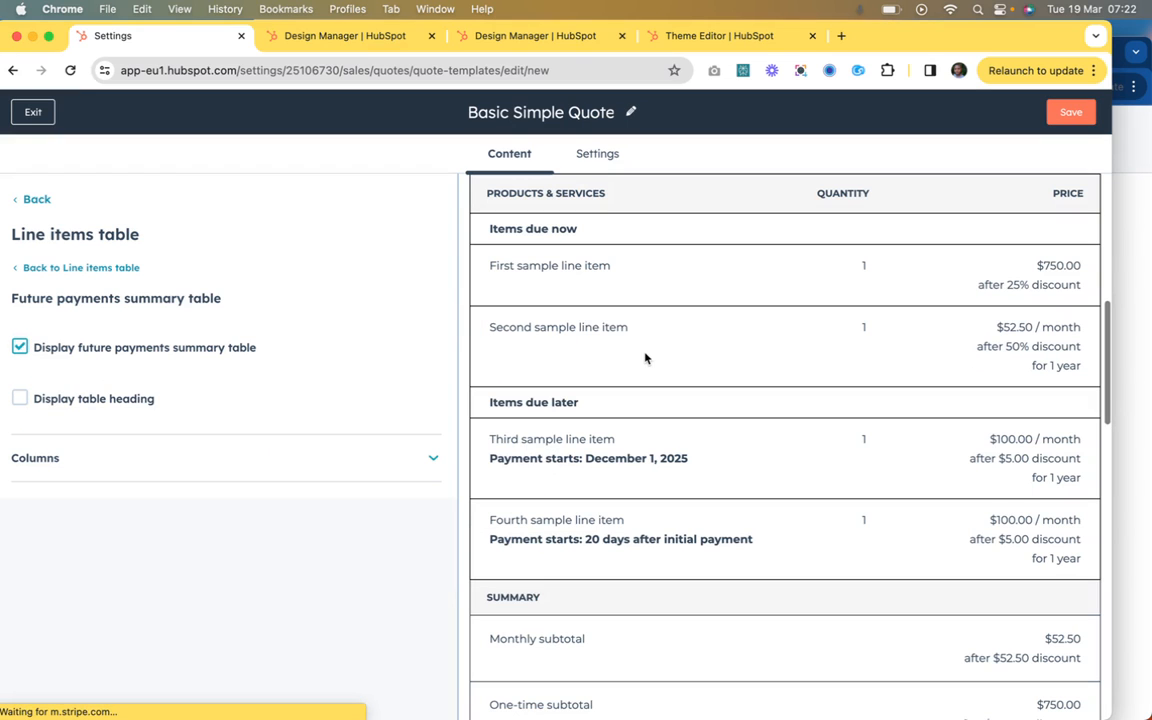
pyautogui.scroll(2, 645, 358)
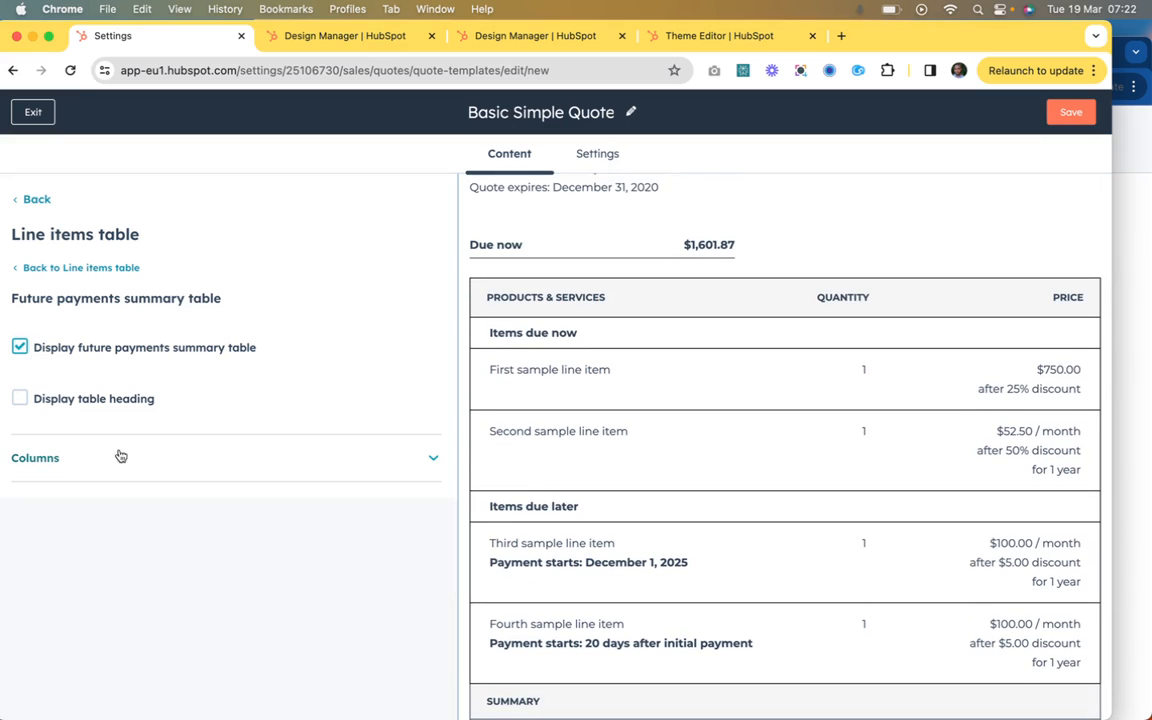
pyautogui.click(22, 399)
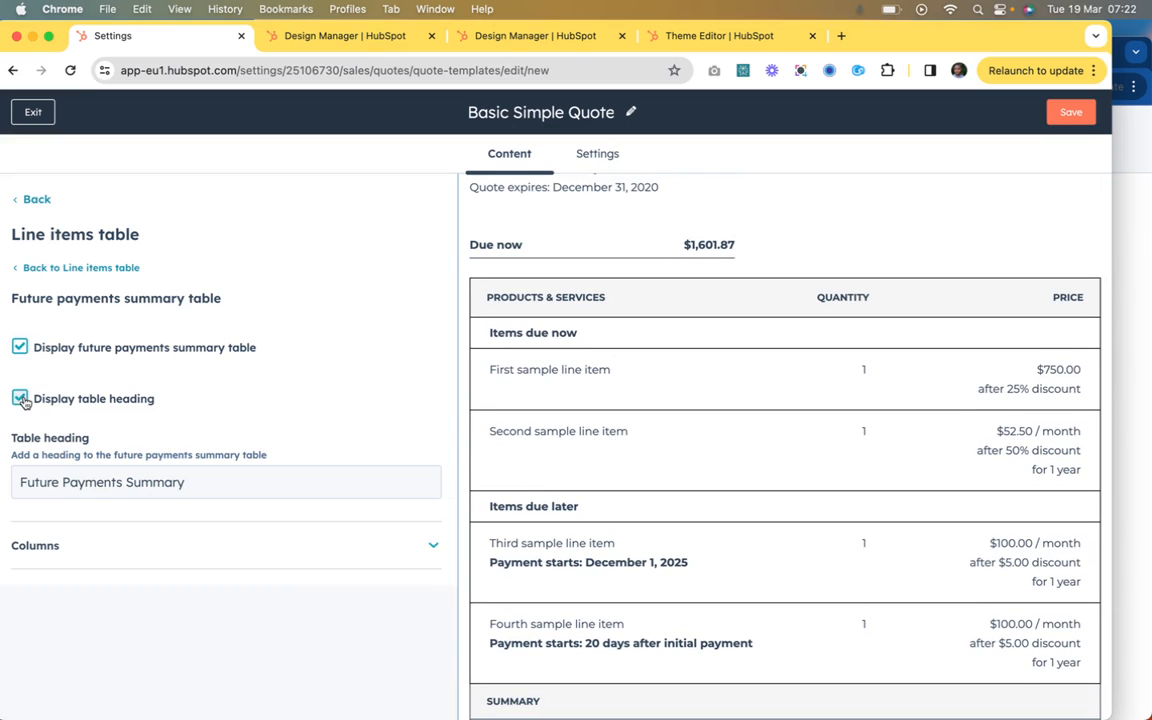
# Step: Inspect the future payments summary column headings and compare them with the table in the quote preview
pyautogui.click(140, 554)
pyautogui.click(80, 591)
pyautogui.click(132, 672)
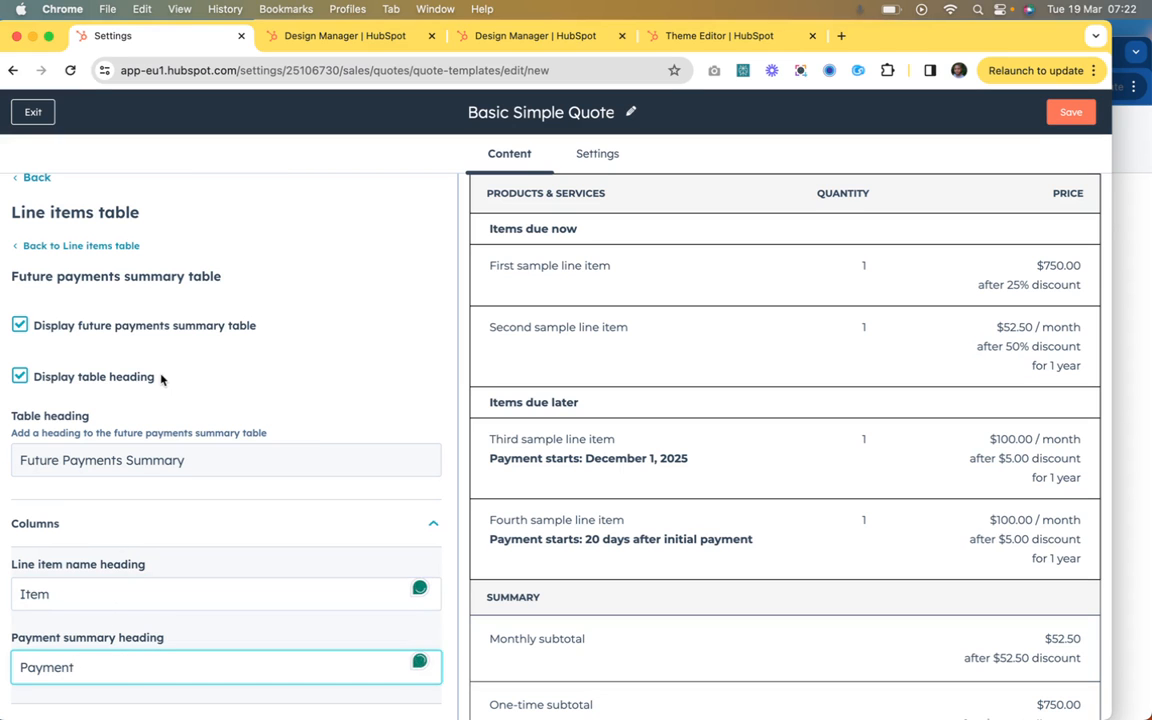
pyautogui.scroll(-10, 517, 386)
pyautogui.scroll(1, 551, 397)
pyautogui.scroll(-2, 551, 397)
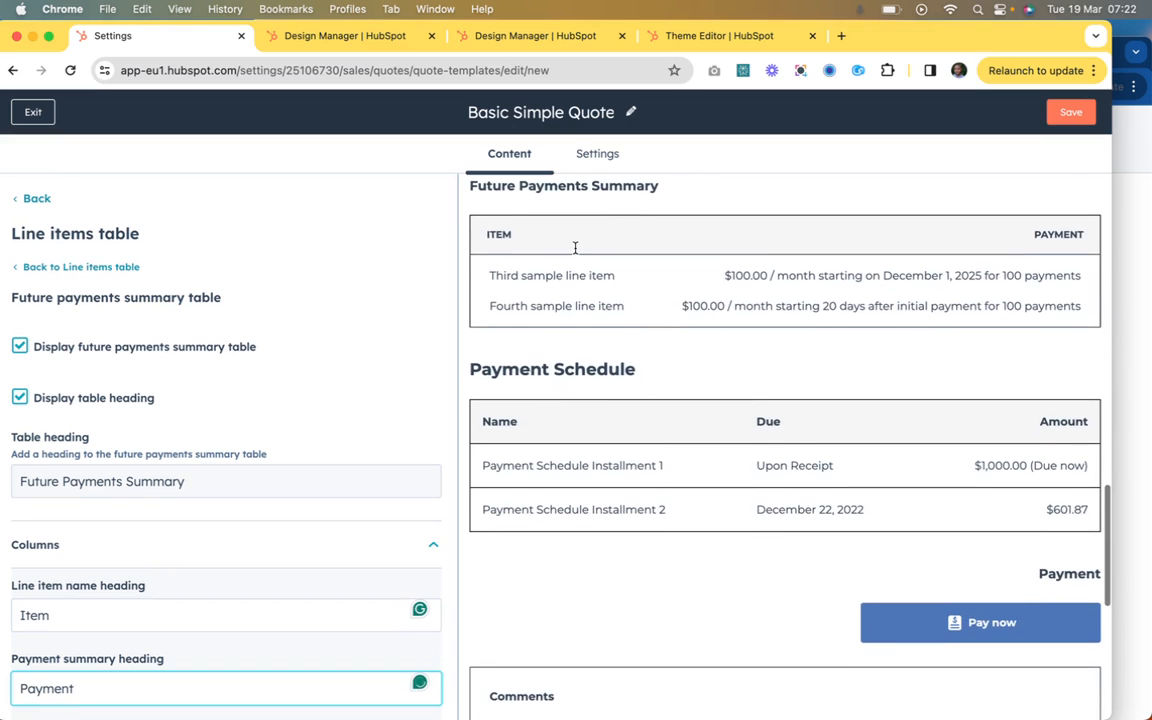
pyautogui.scroll(-5, 600, 345)
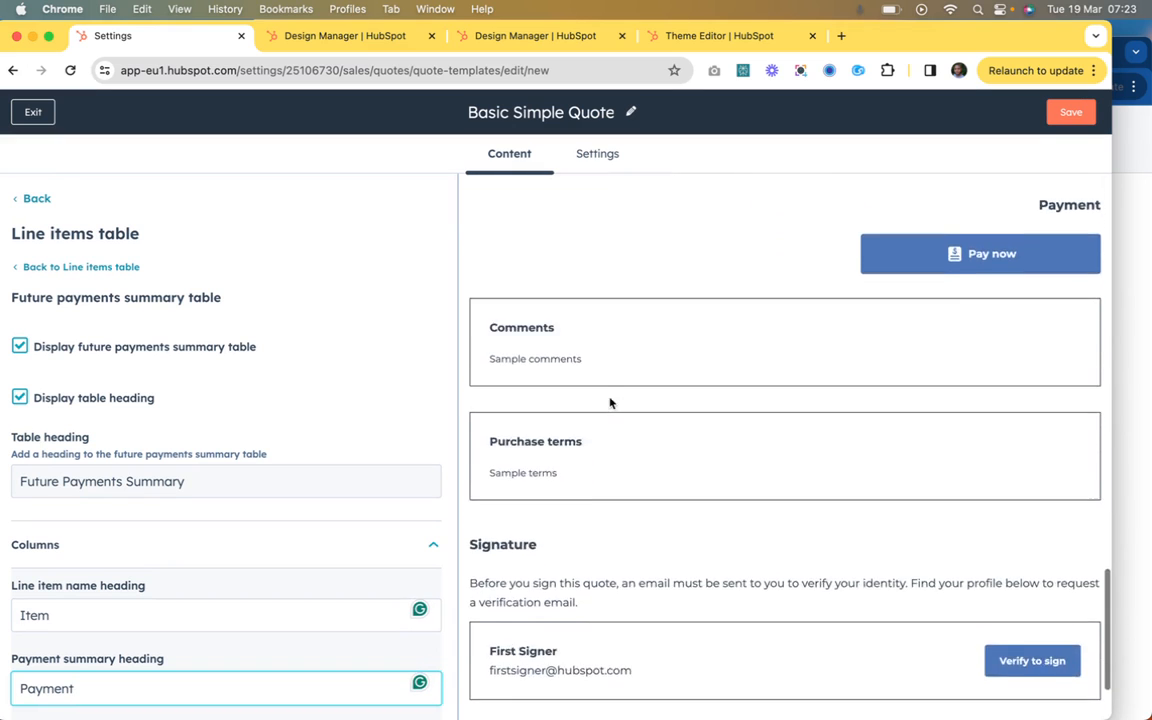
pyautogui.scroll(-2, 610, 402)
# Step: Return through the line items table settings to the module list and look through the modules
pyautogui.click(86, 268)
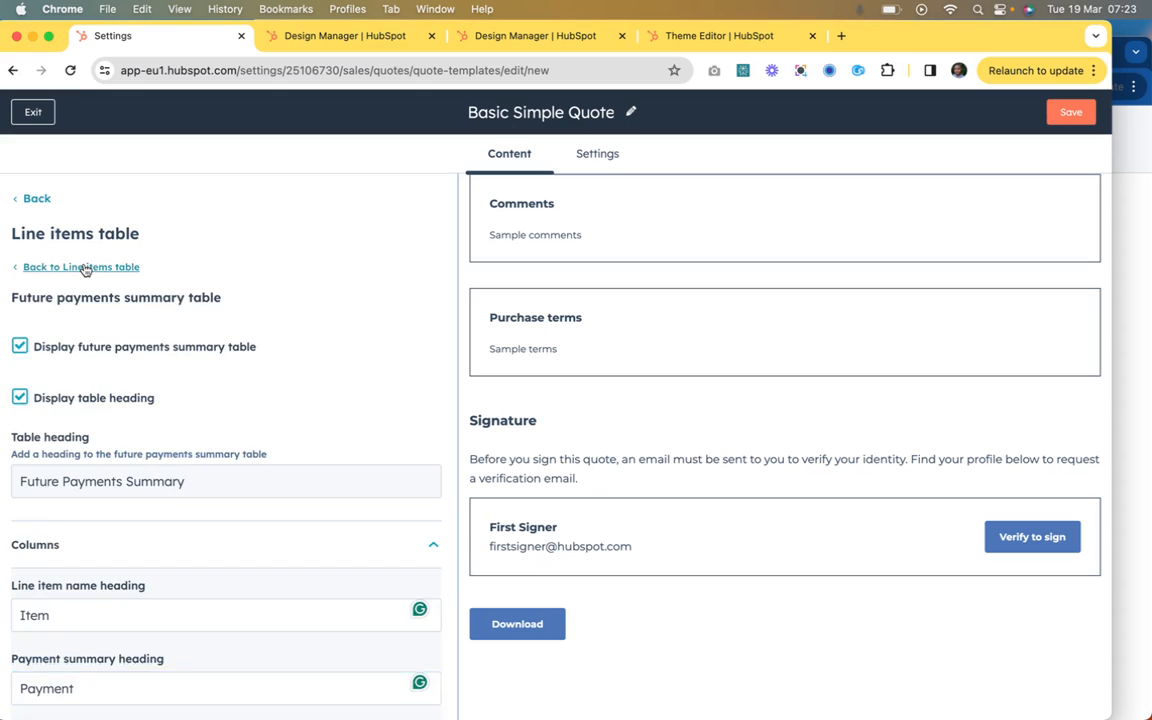
pyautogui.scroll(-4, 130, 446)
pyautogui.scroll(4, 100, 290)
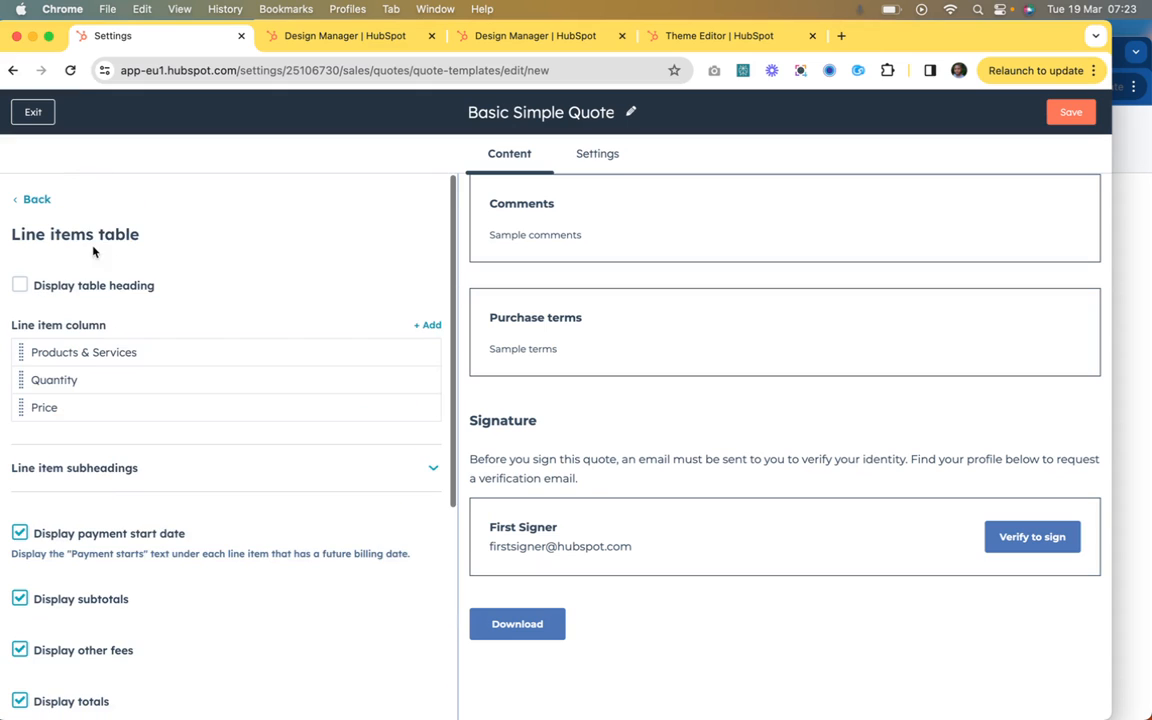
pyautogui.click(36, 198)
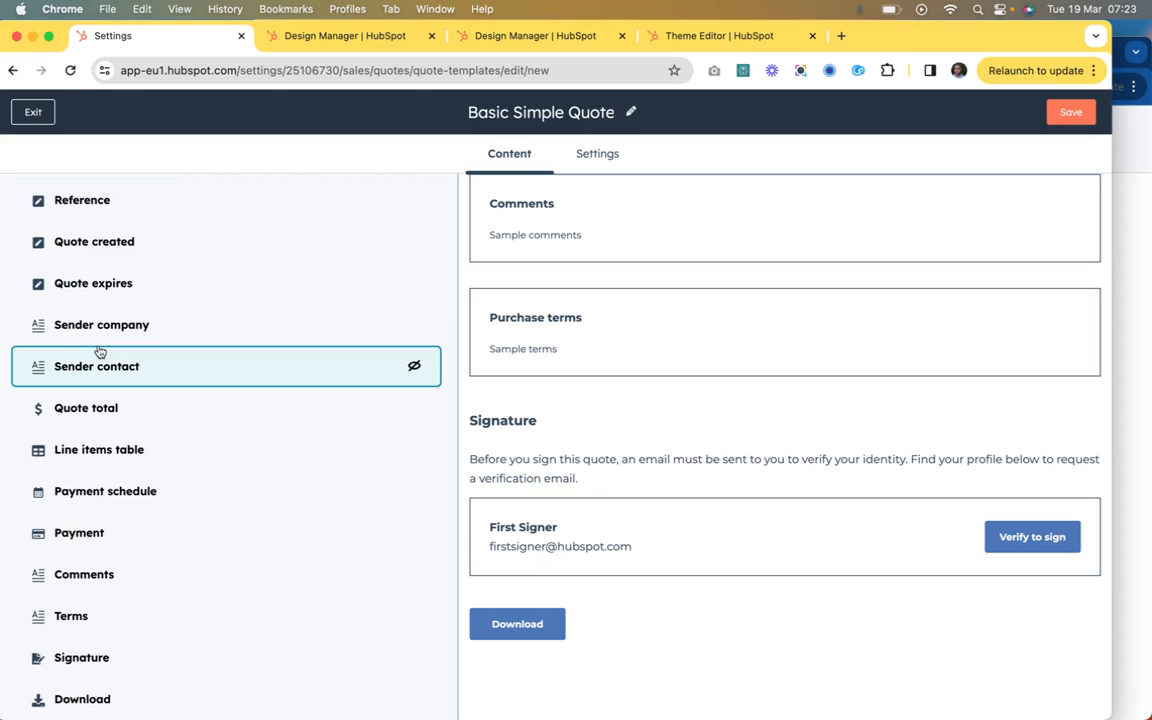
pyautogui.scroll(3, 98, 316)
pyautogui.scroll(-3, 95, 319)
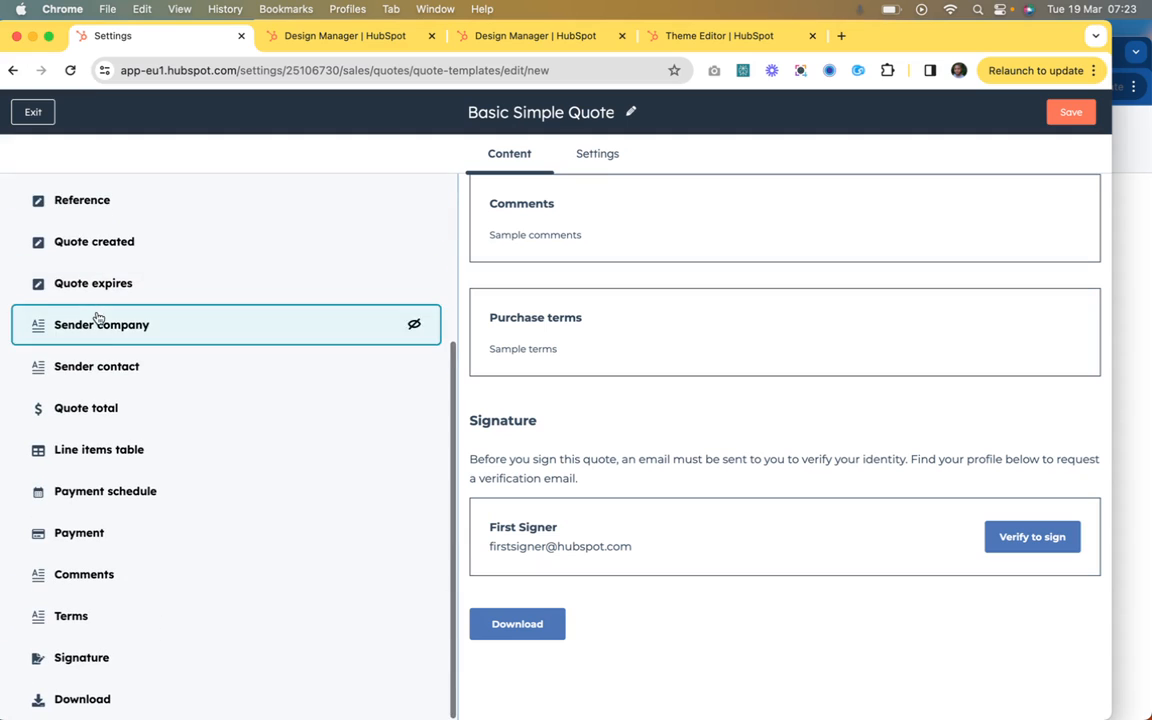
# Step: Enable the Products & Services table heading in the Line items table module, and return to the module list
pyautogui.click(93, 462)
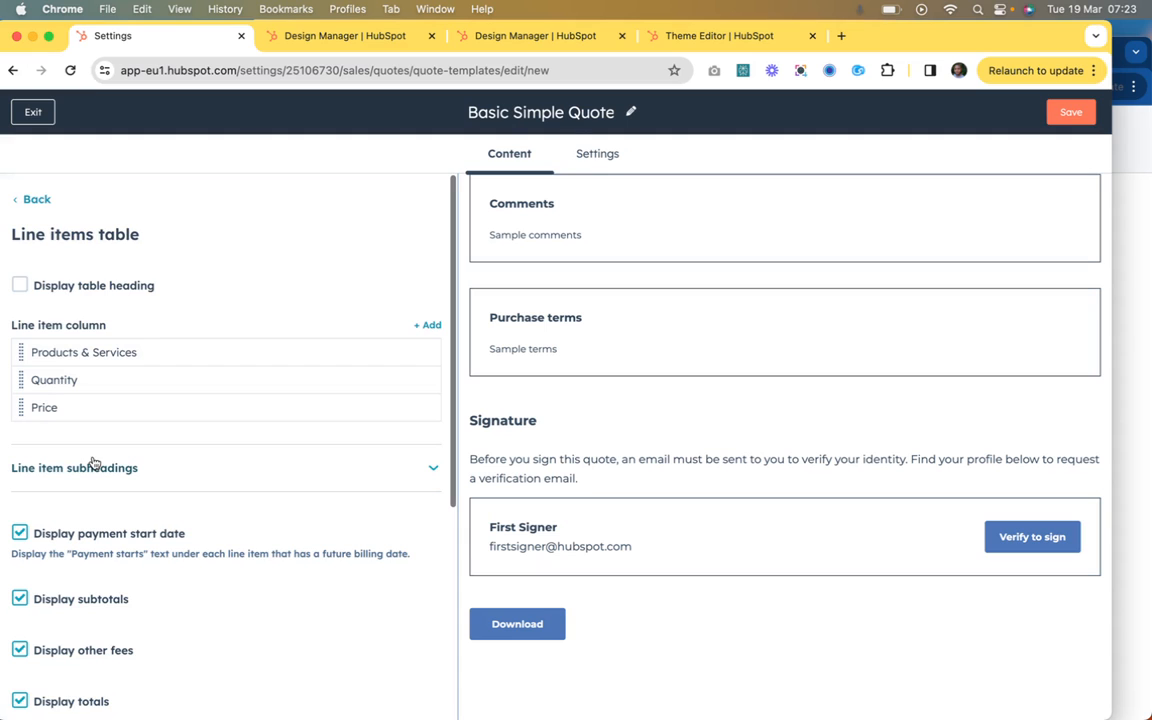
pyautogui.click(20, 285)
pyautogui.scroll(5, 630, 303)
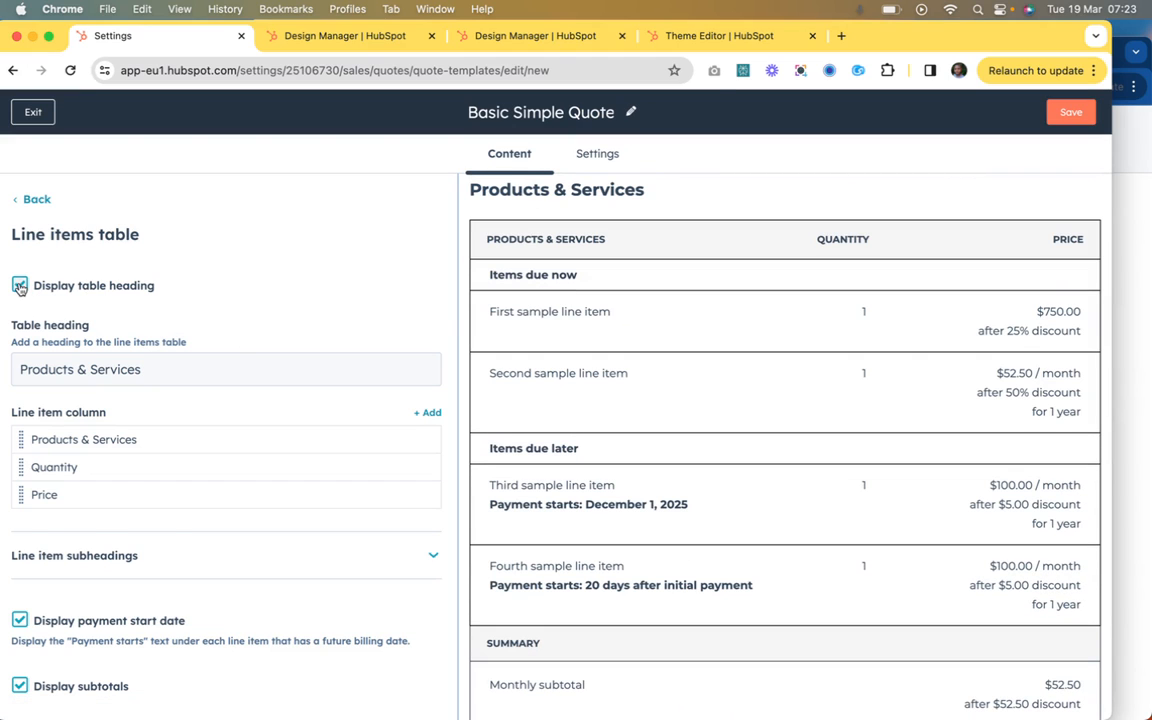
pyautogui.click(20, 286)
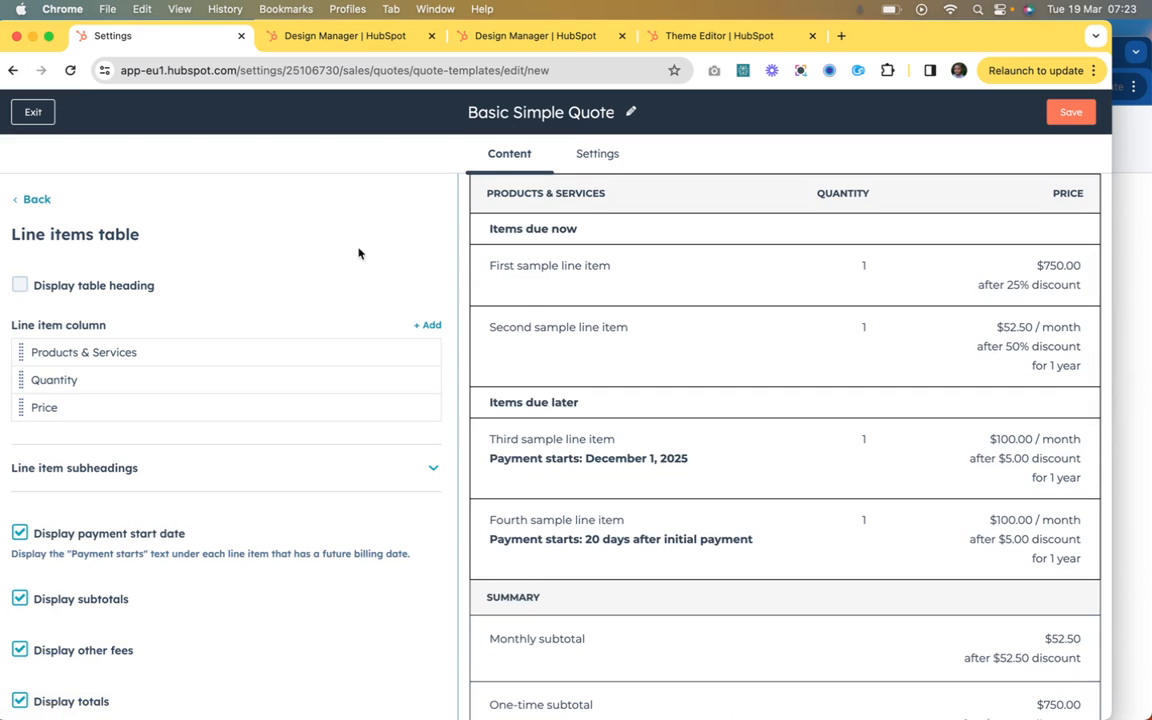
pyautogui.click(20, 286)
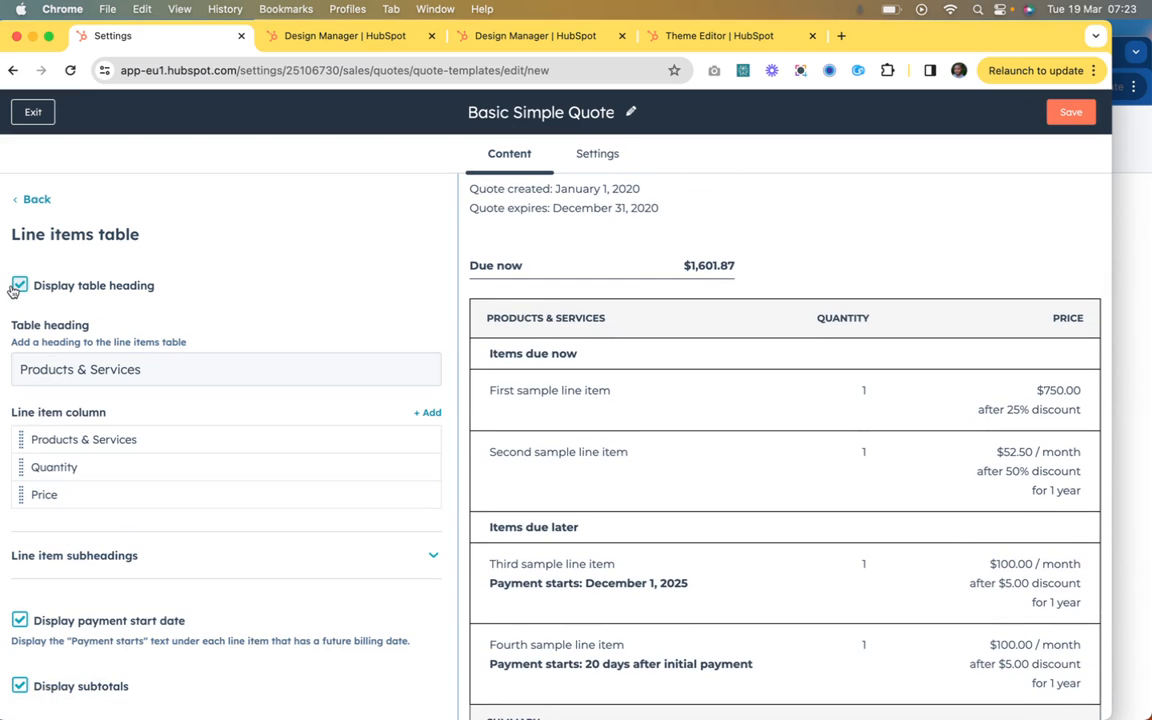
pyautogui.click(36, 201)
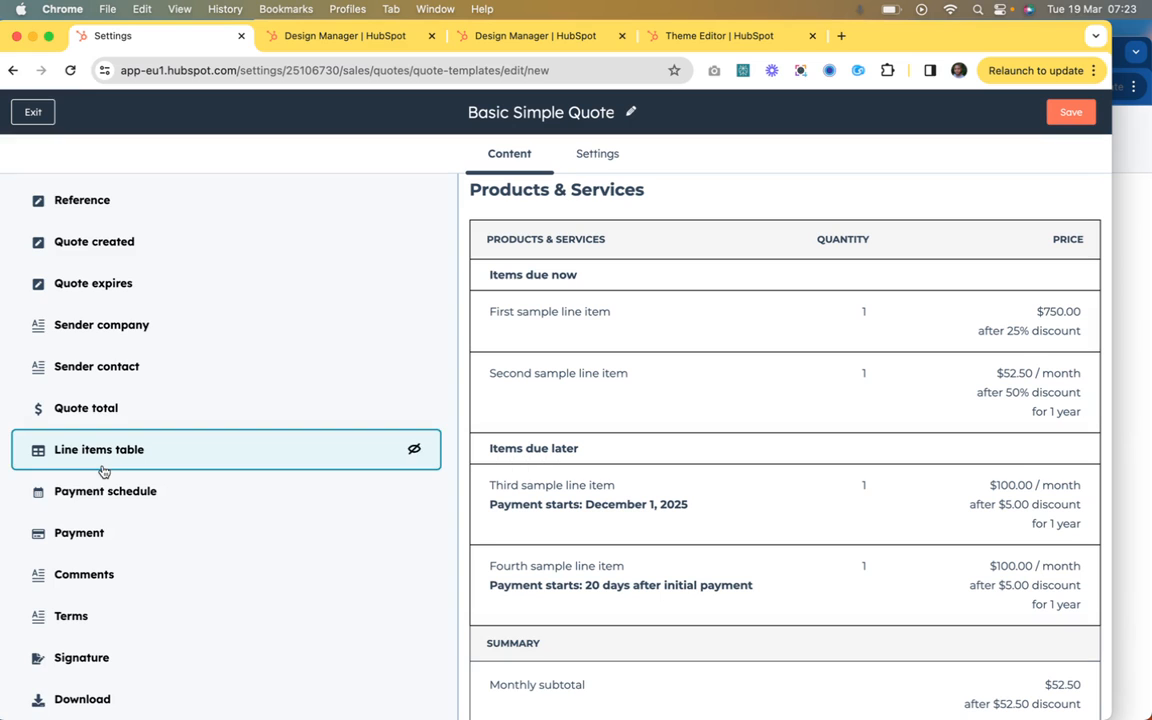
# Step: Open the Payment schedule module and compare its heading content with the payment schedule in the quote preview
pyautogui.click(97, 503)
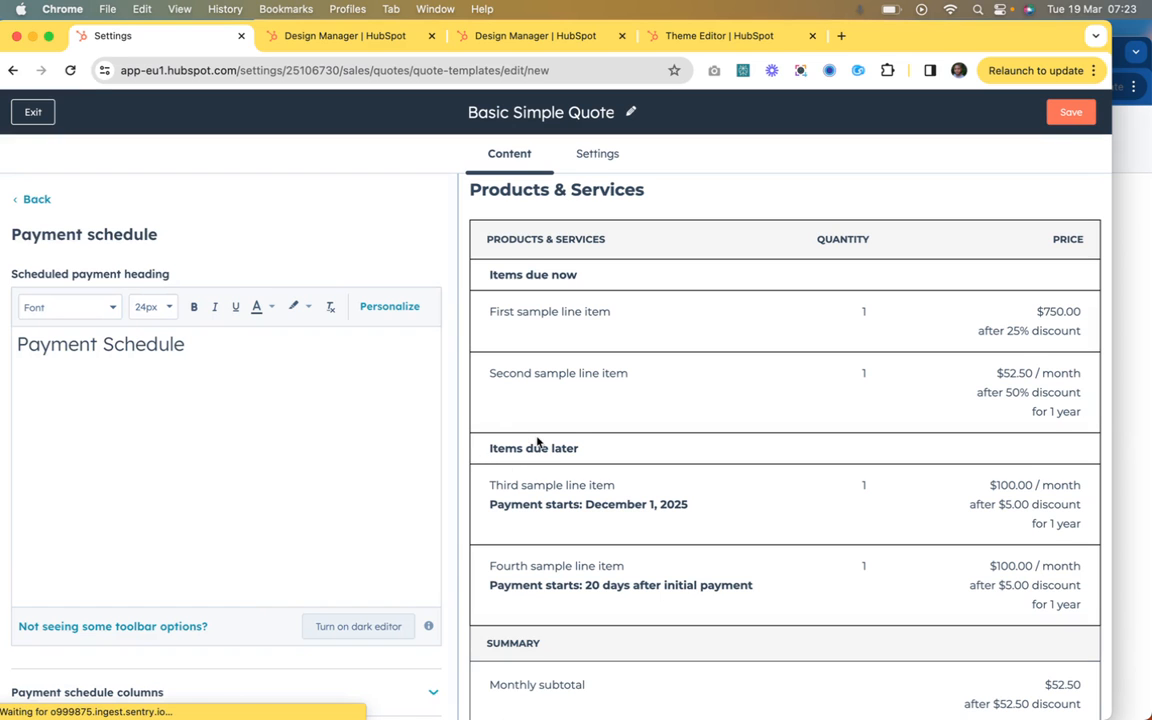
pyautogui.scroll(-13, 537, 442)
pyautogui.scroll(2, 537, 442)
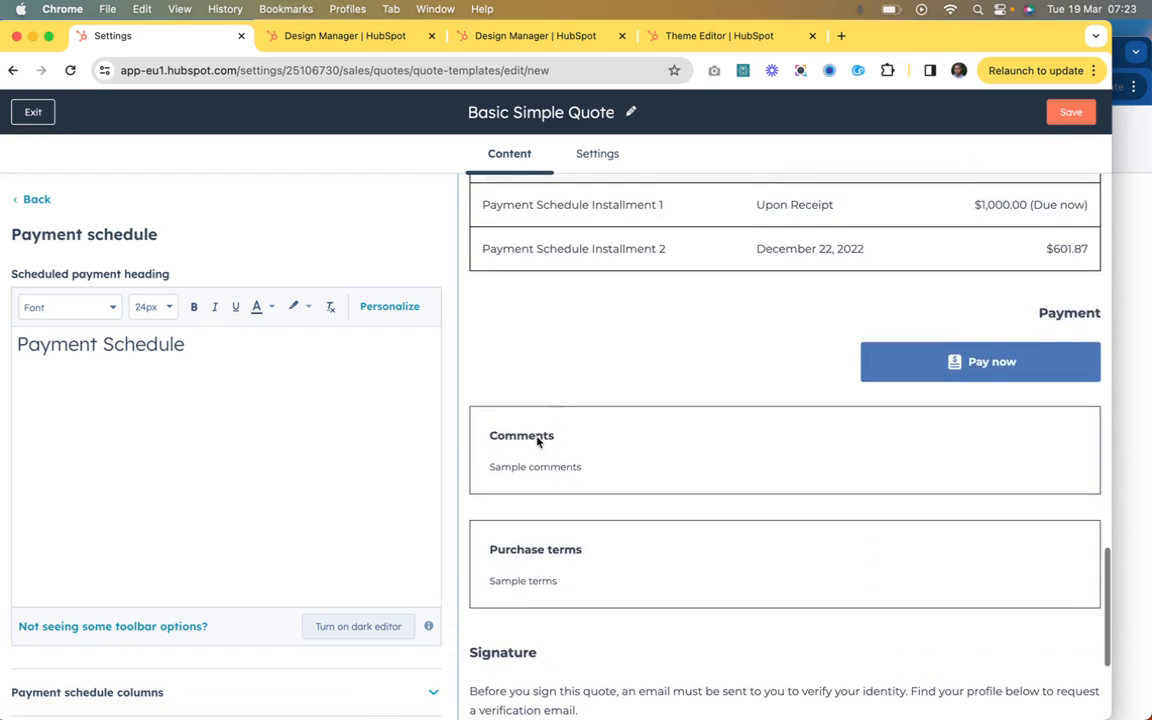
pyautogui.scroll(4, 537, 435)
pyautogui.click(193, 365)
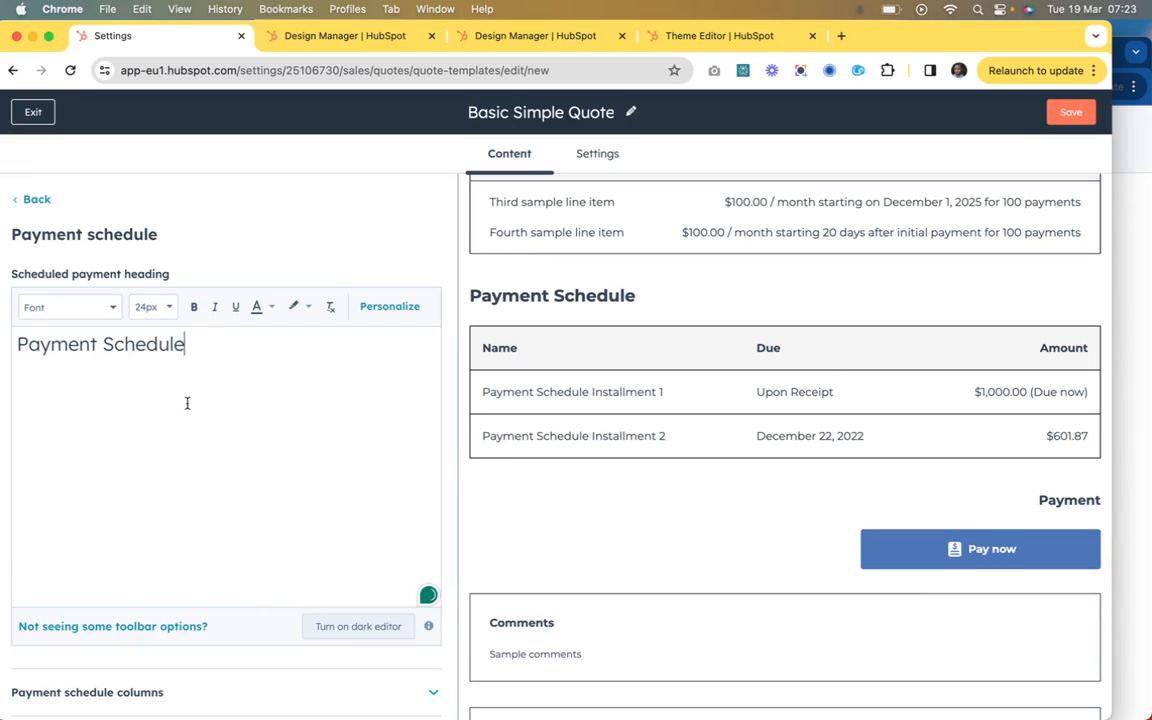
# Step: Expand the payment schedule columns, inspect the Name, Due and Amount label fields, and return to the module list
pyautogui.scroll(-1, 244, 432)
pyautogui.click(276, 693)
pyautogui.scroll(-4, 276, 690)
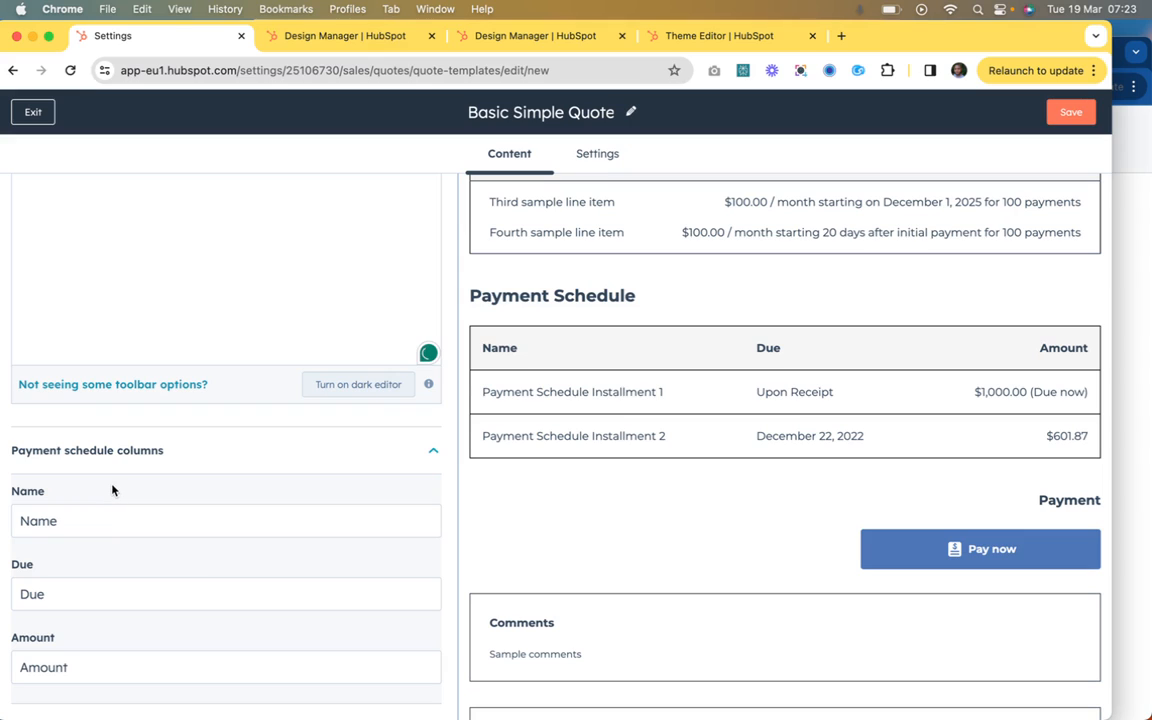
pyautogui.click(110, 527)
pyautogui.click(108, 596)
pyautogui.click(125, 664)
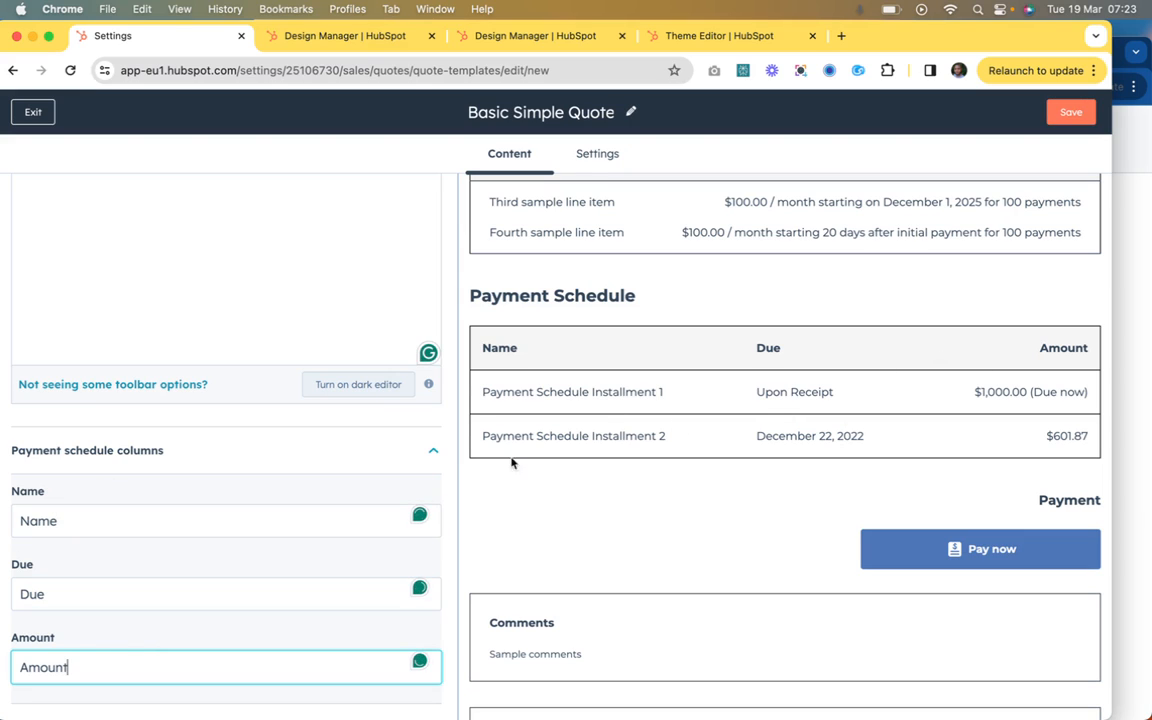
pyautogui.scroll(5, 112, 567)
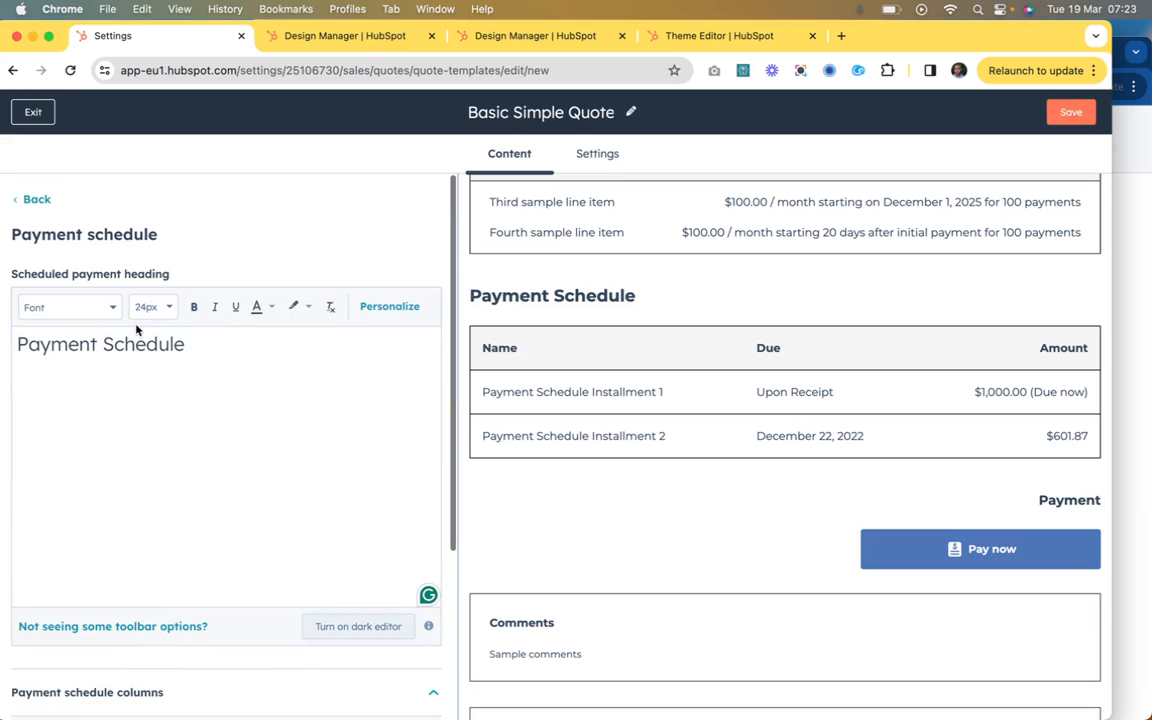
pyautogui.click(32, 199)
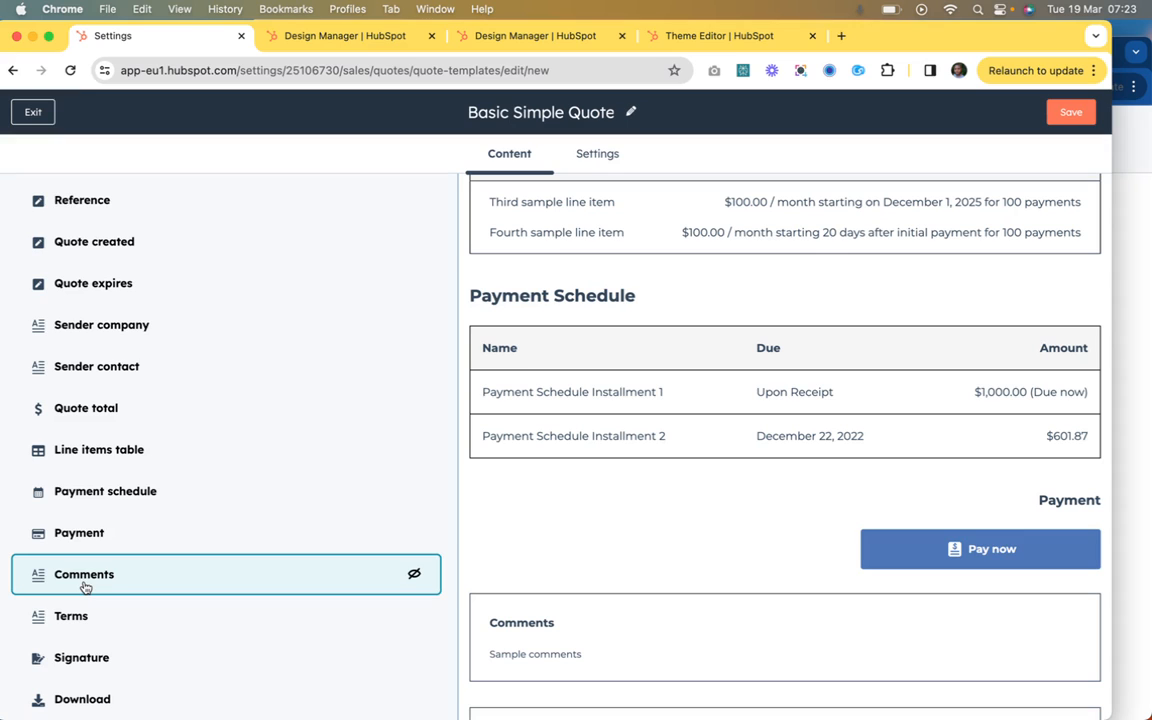
# Step: Open the Payment module and inspect its heading level choices, payment button text and signature explanation text
pyautogui.click(88, 533)
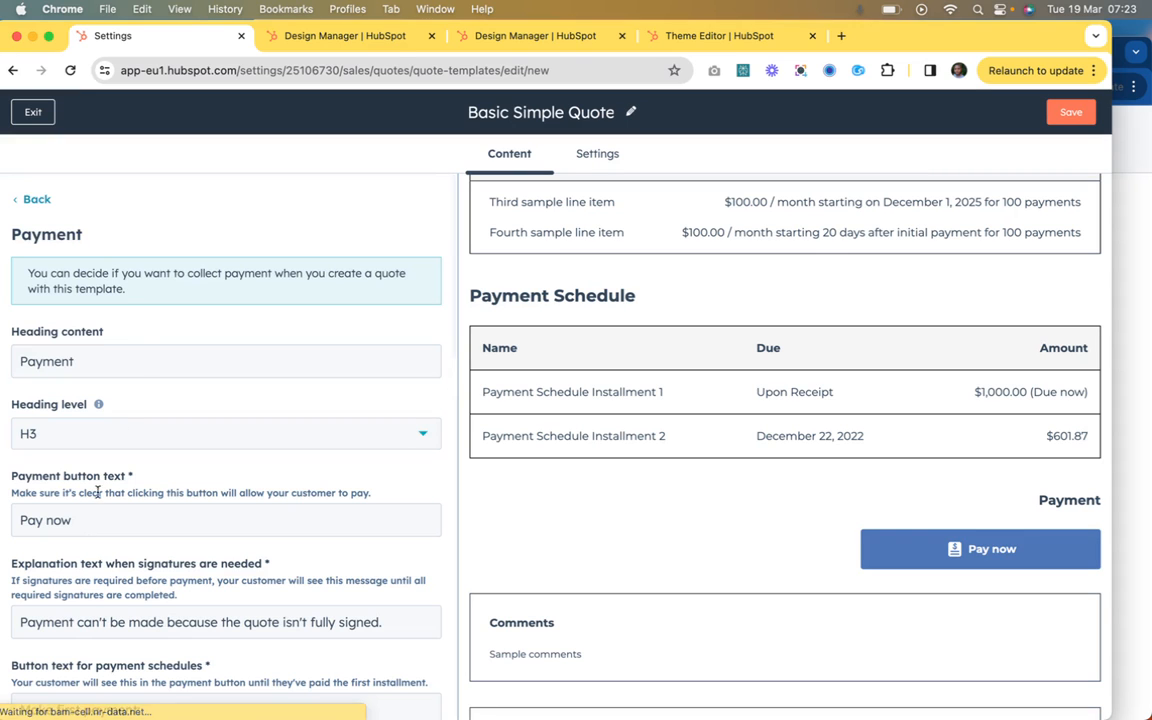
pyautogui.click(158, 440)
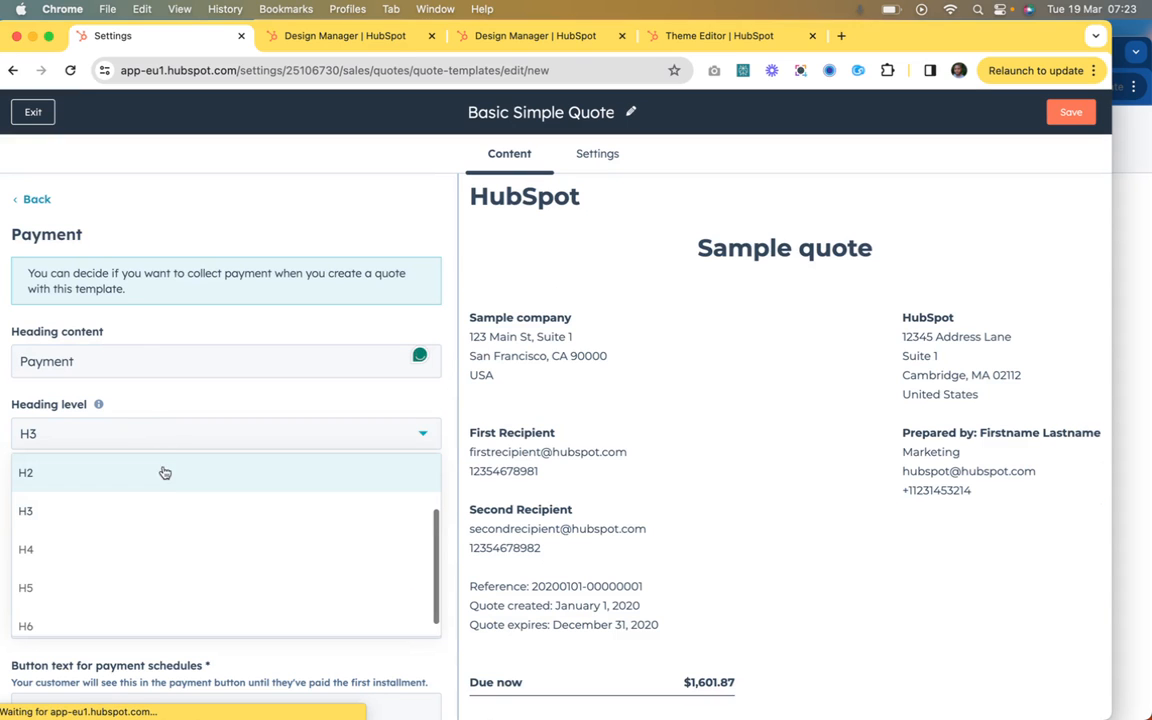
pyautogui.click(152, 425)
pyautogui.scroll(-2, 172, 420)
pyautogui.click(170, 450)
pyautogui.click(178, 547)
pyautogui.scroll(-2, 193, 573)
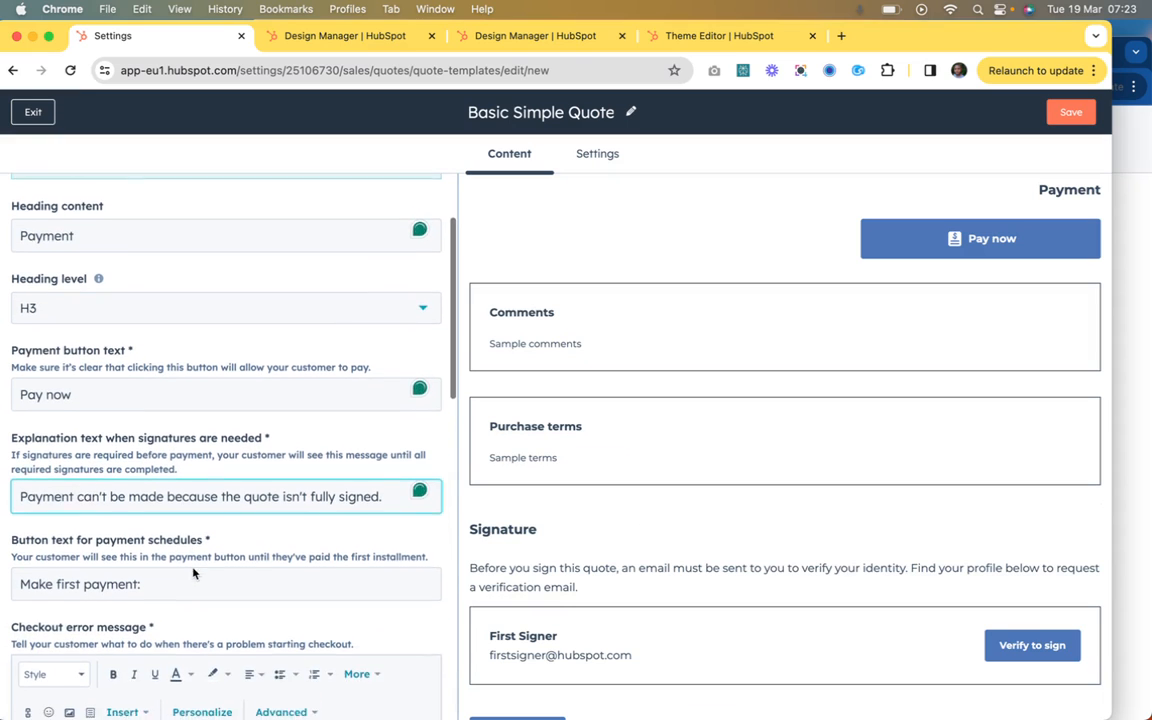
pyautogui.scroll(-3, 196, 565)
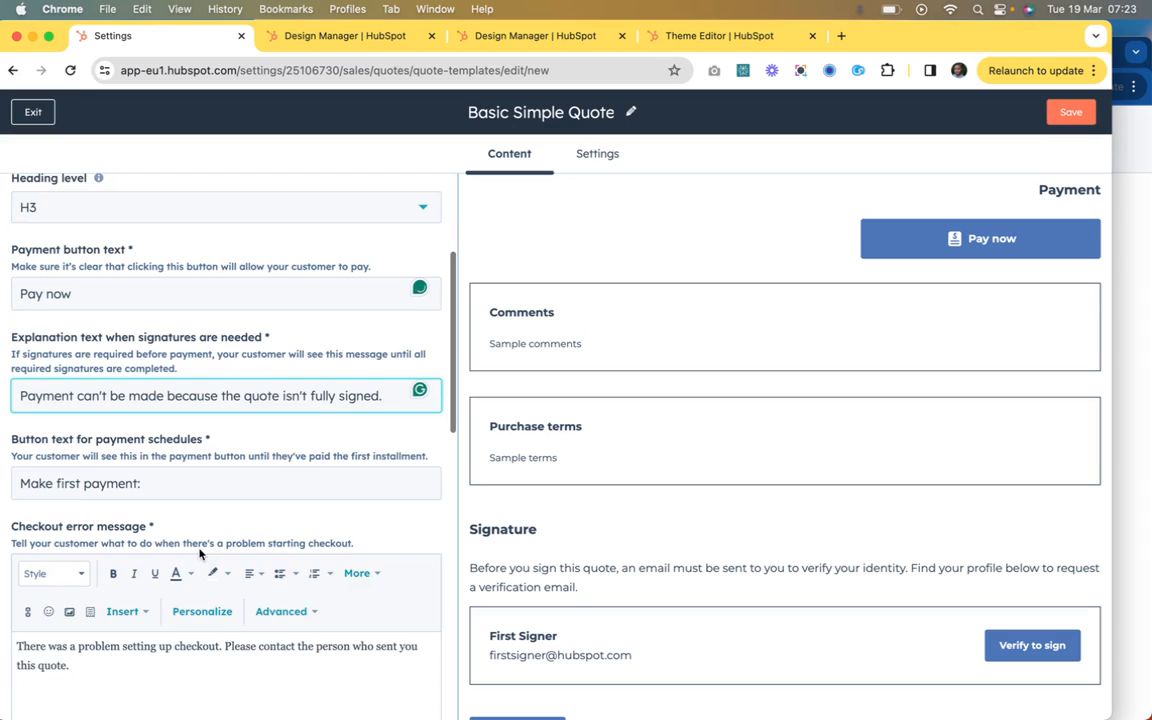
# Step: Review the Payment module's error messages, paid text and payment processing text, and return to the module list
pyautogui.scroll(-2, 204, 416)
pyautogui.scroll(-3, 517, 455)
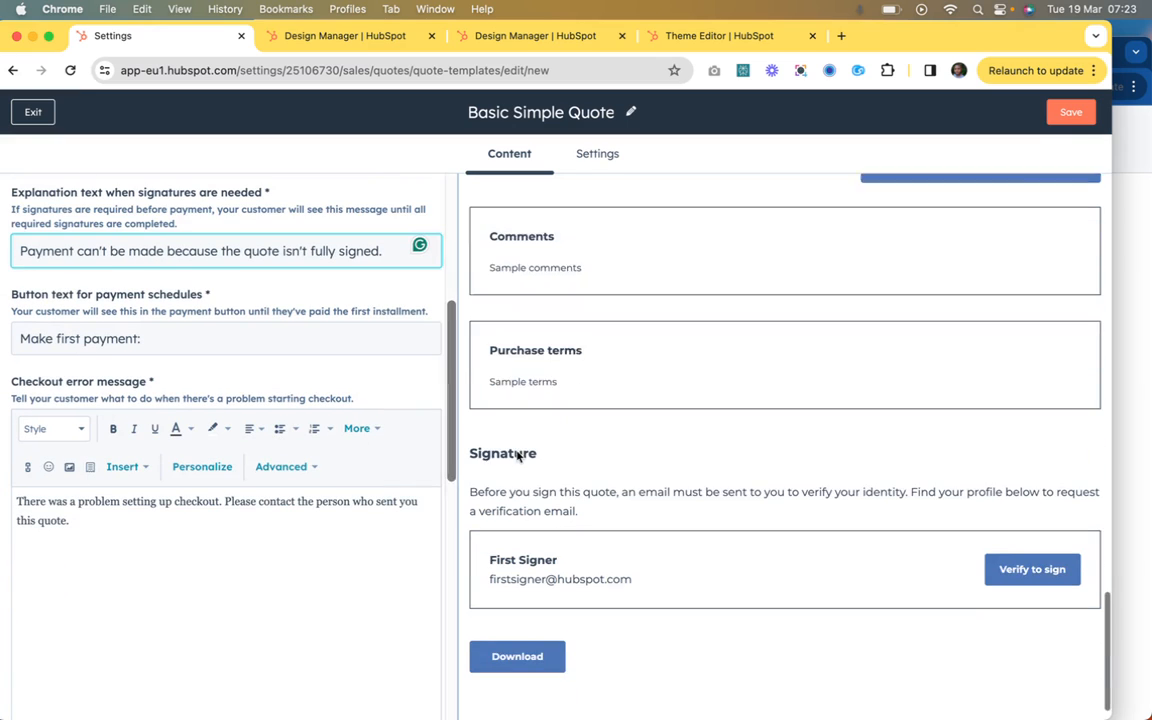
pyautogui.scroll(-5, 216, 382)
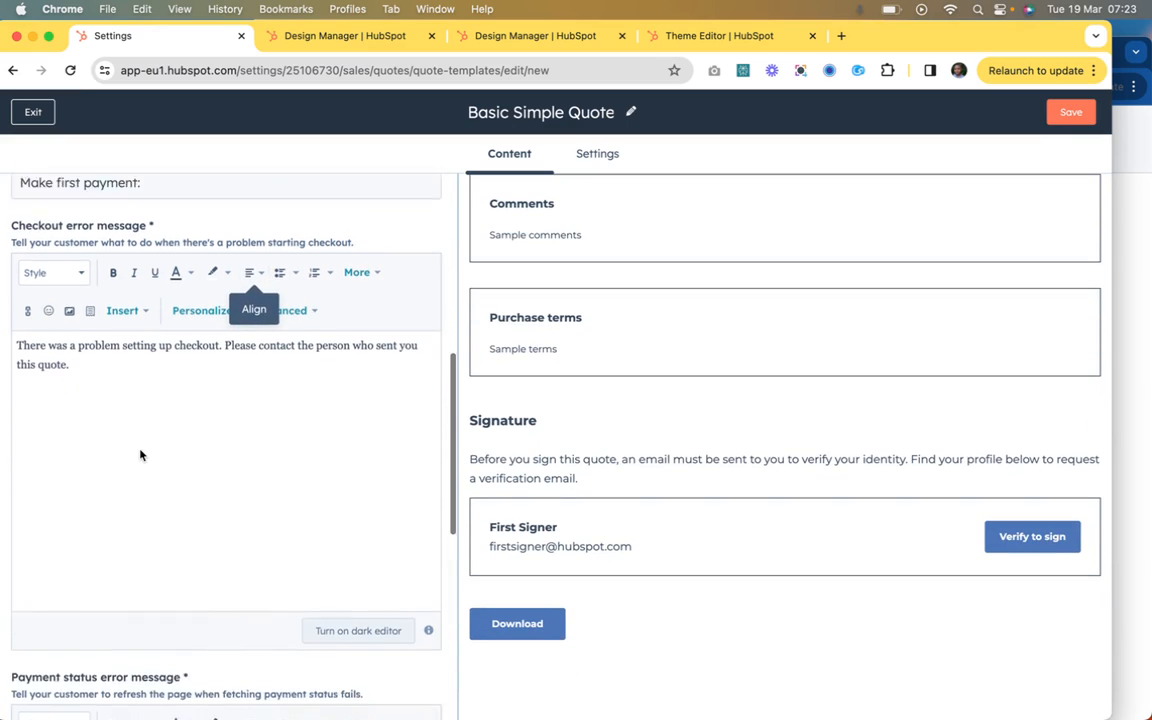
pyautogui.scroll(-9, 140, 455)
pyautogui.scroll(7, 140, 455)
pyautogui.scroll(5, 140, 455)
pyautogui.scroll(-12, 141, 455)
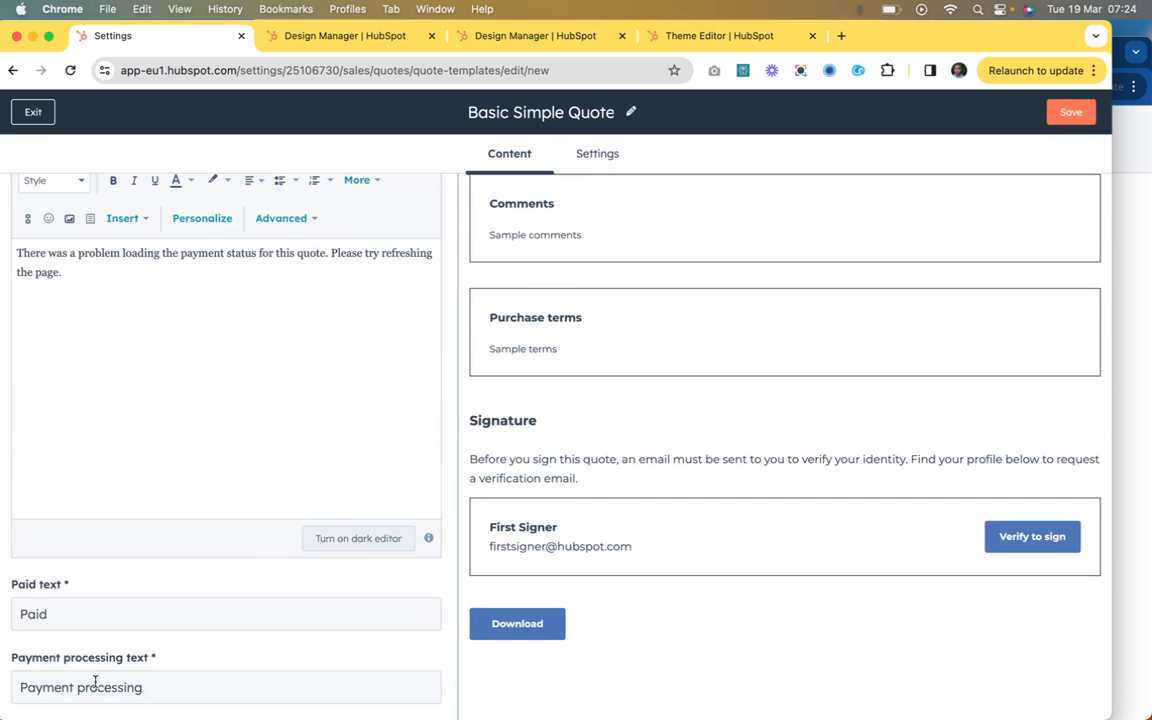
pyautogui.scroll(15, 180, 473)
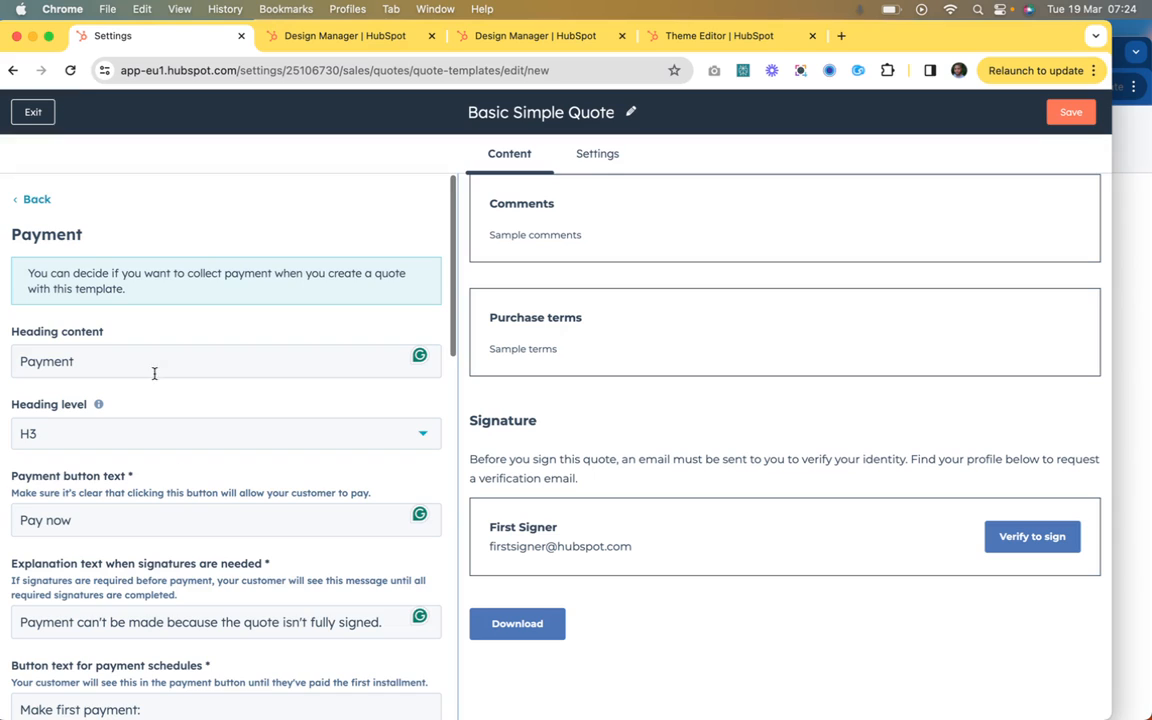
pyautogui.click(36, 199)
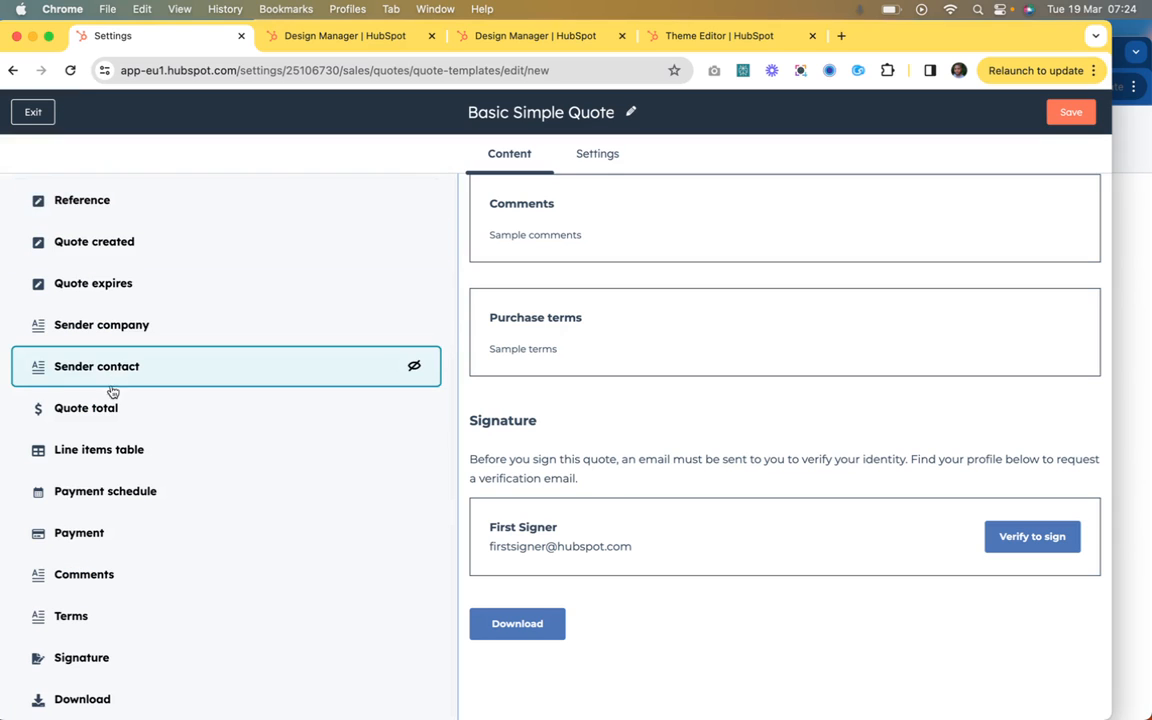
# Step: Inspect the rich text heading and personalization token in the Comments module, and view the Terms module's content
pyautogui.click(82, 578)
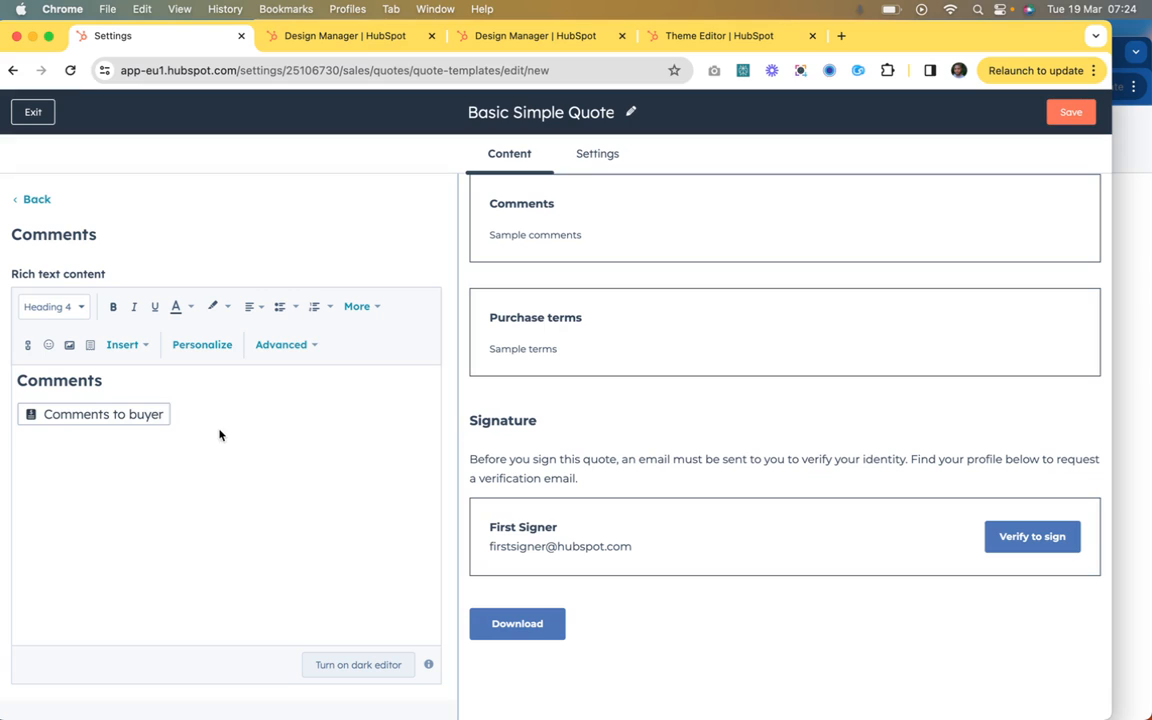
pyautogui.click(123, 415)
pyautogui.click(107, 384)
pyautogui.click(121, 416)
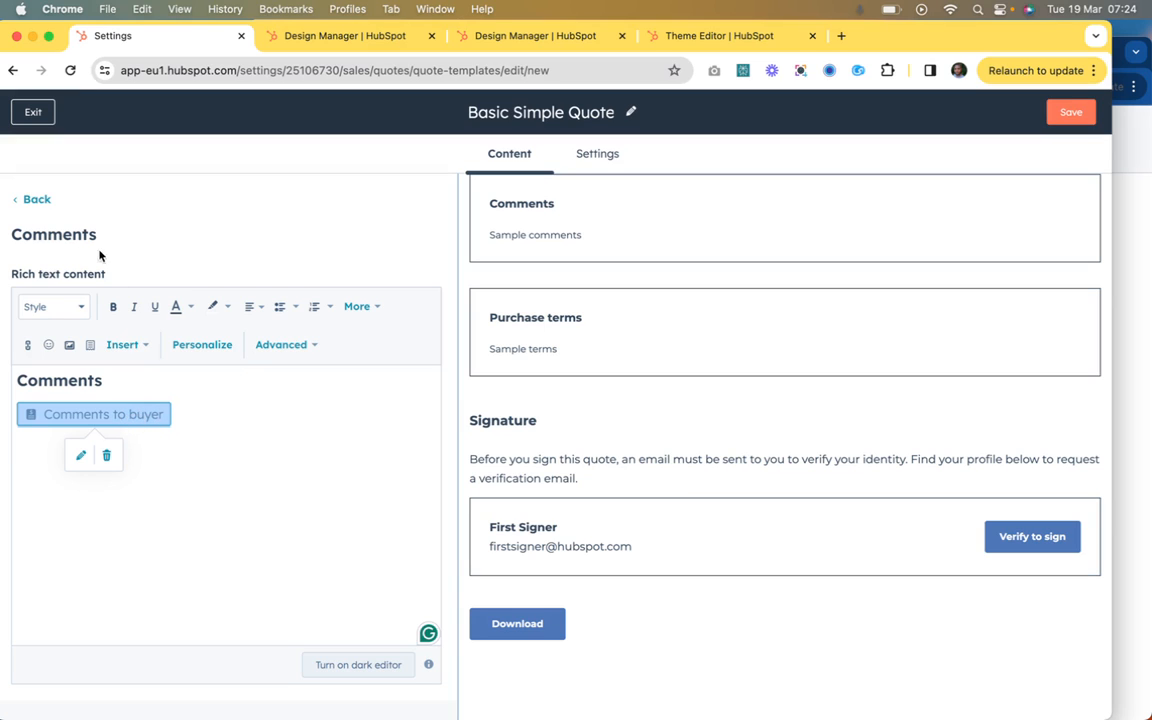
pyautogui.click(35, 198)
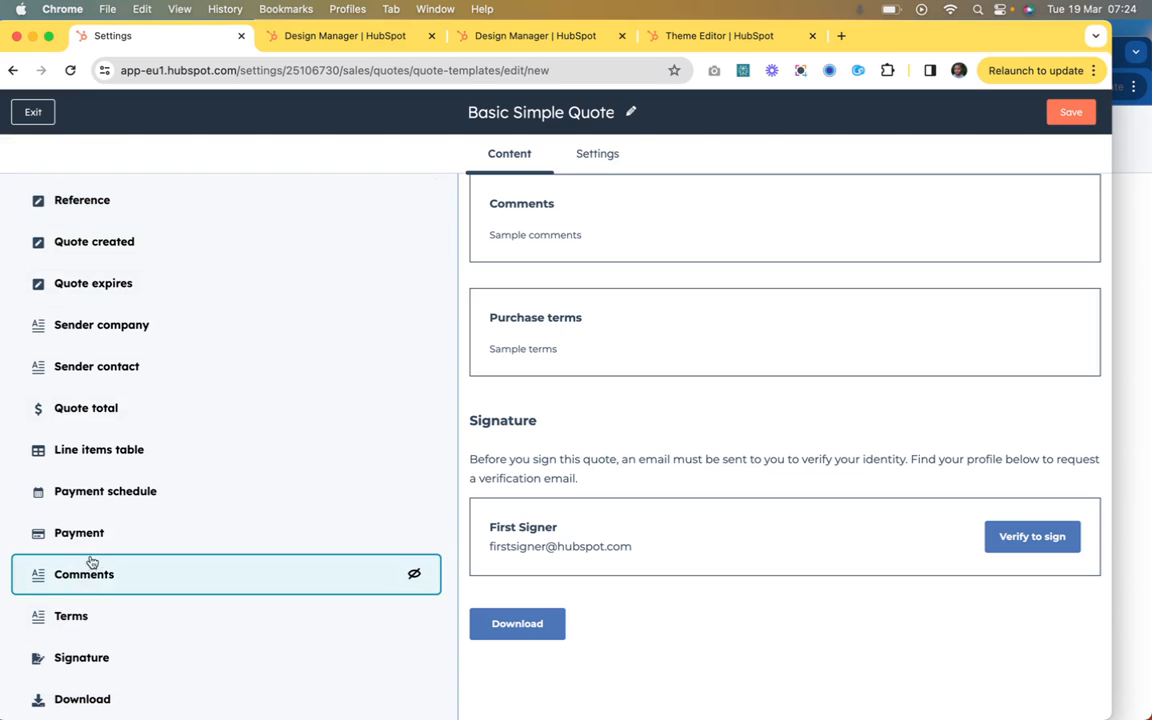
pyautogui.click(78, 624)
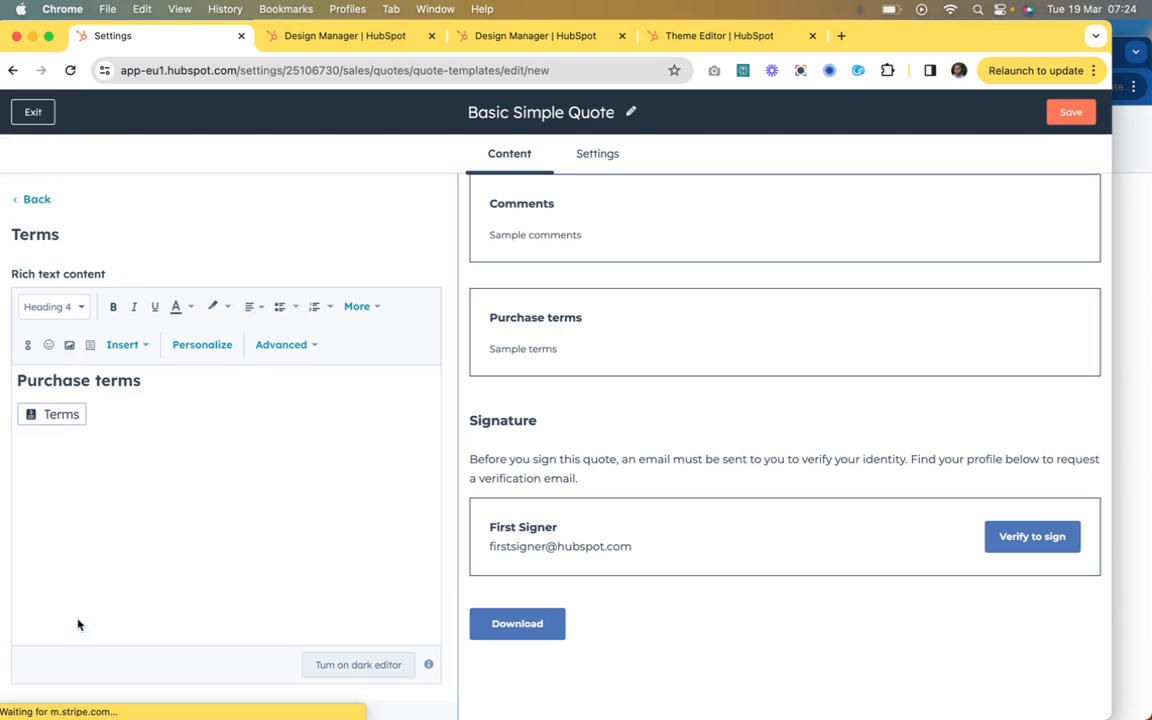
pyautogui.click(40, 197)
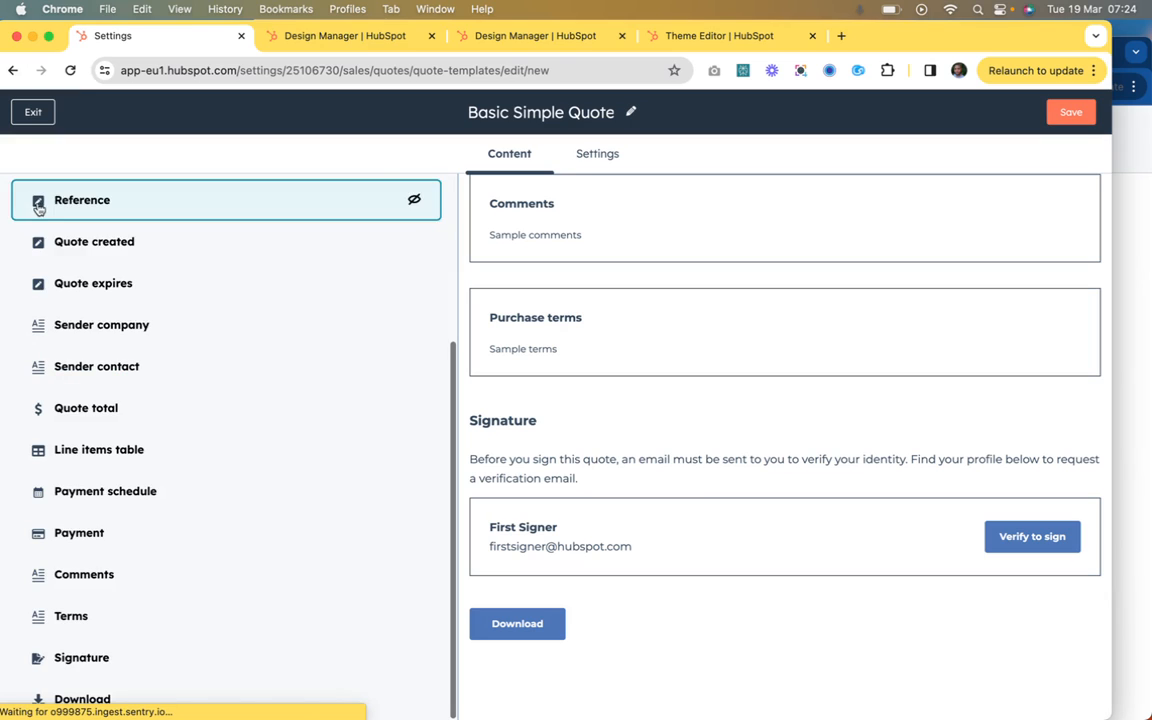
# Step: Open the Signature module, review the E-signature heading, explanation, verification and alert text fields, and return to the module list
pyautogui.click(78, 658)
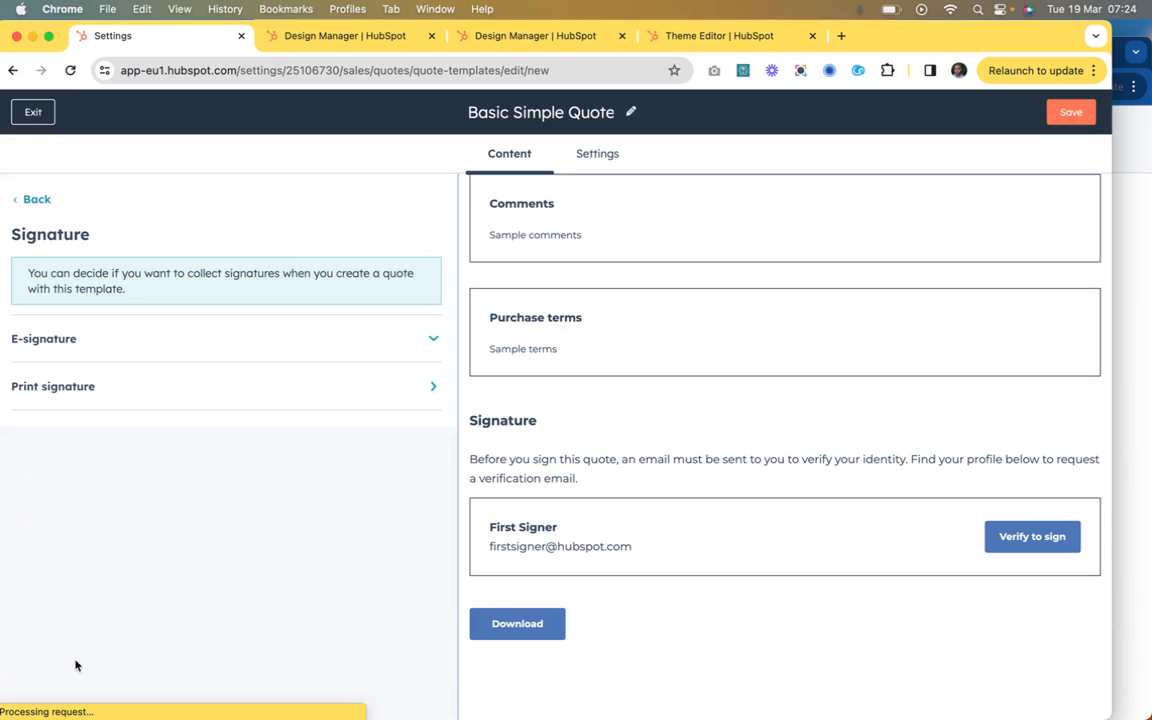
pyautogui.click(187, 347)
pyautogui.scroll(-5, 139, 525)
pyautogui.scroll(-3, 155, 354)
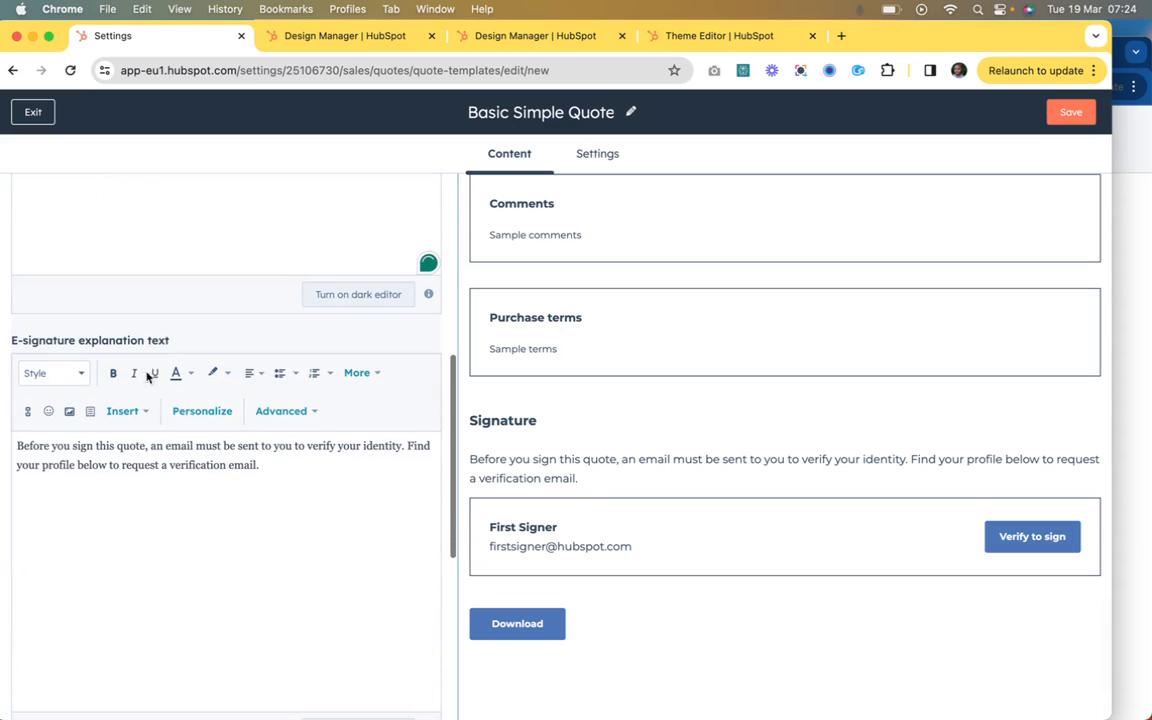
pyautogui.scroll(-3, 231, 501)
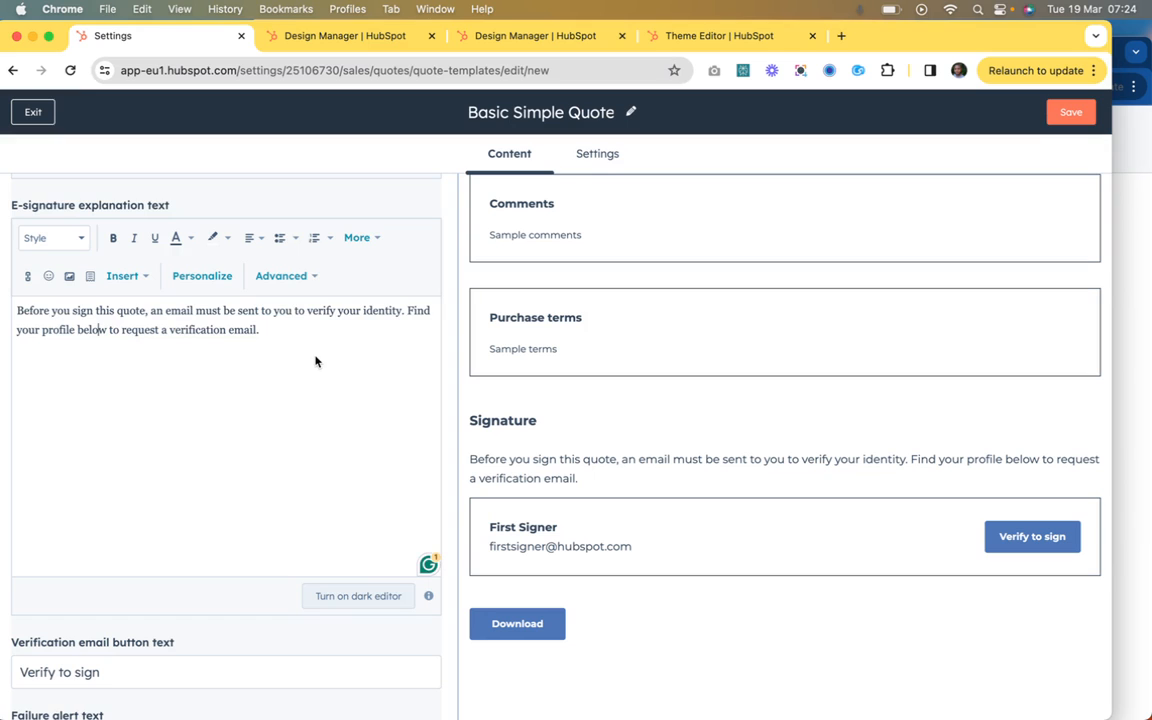
pyautogui.scroll(-5, 315, 387)
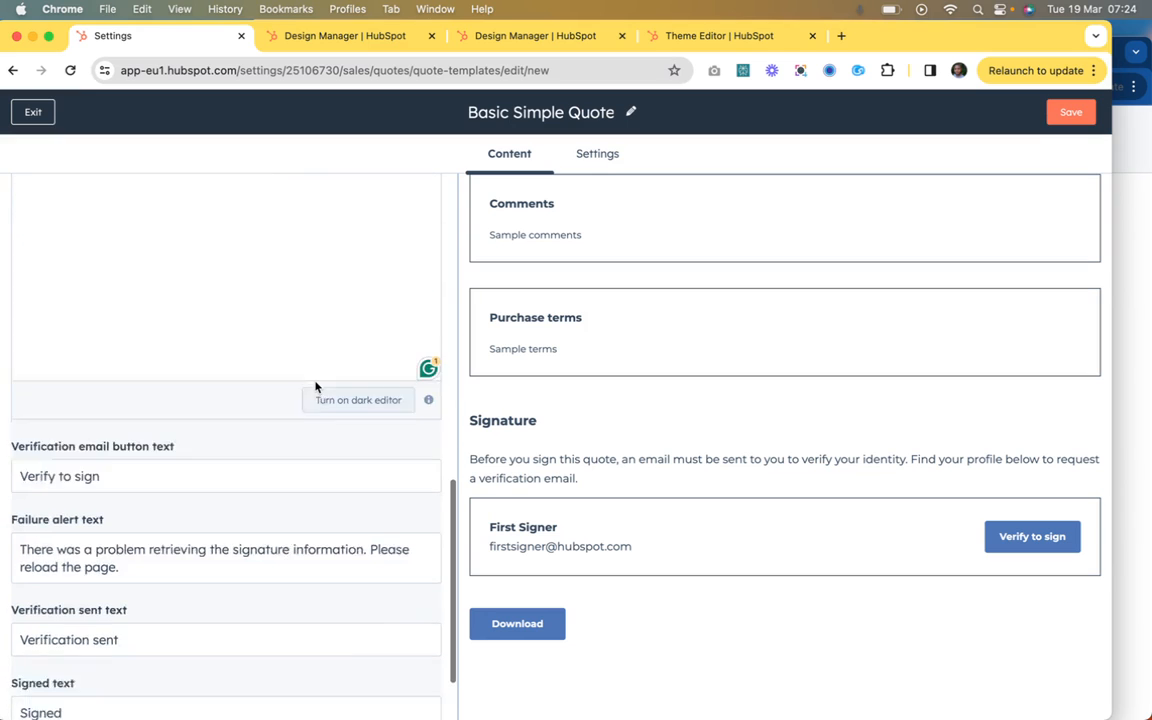
pyautogui.scroll(8, 275, 484)
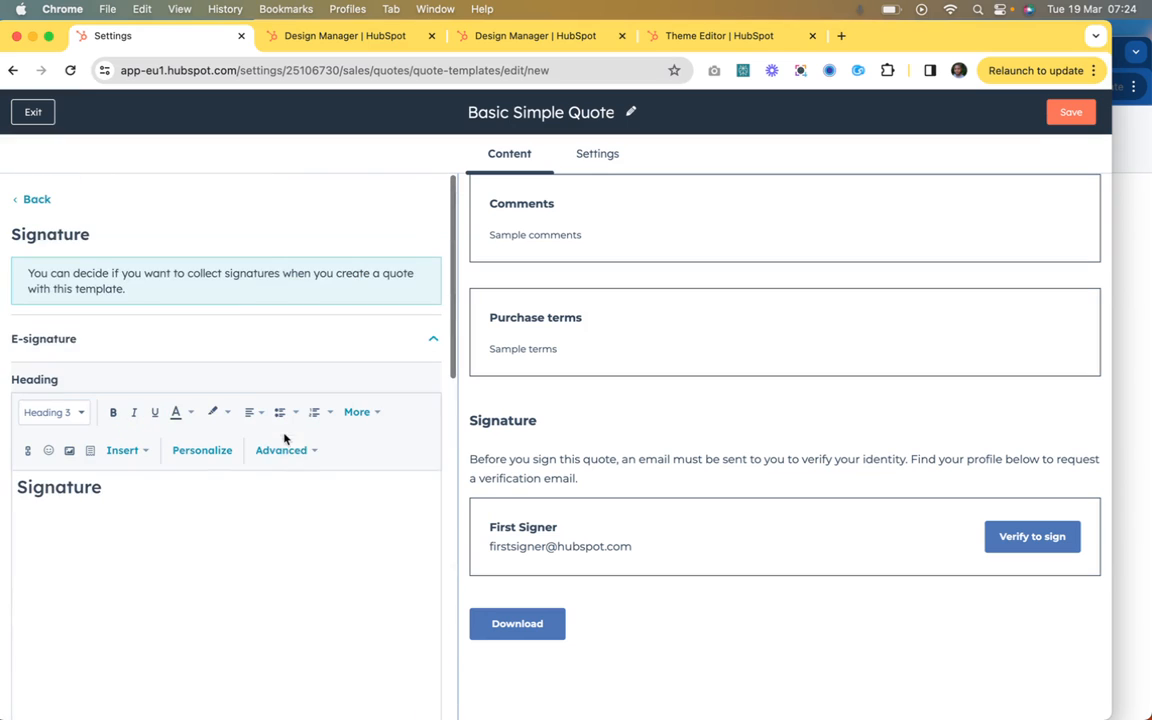
pyautogui.click(33, 198)
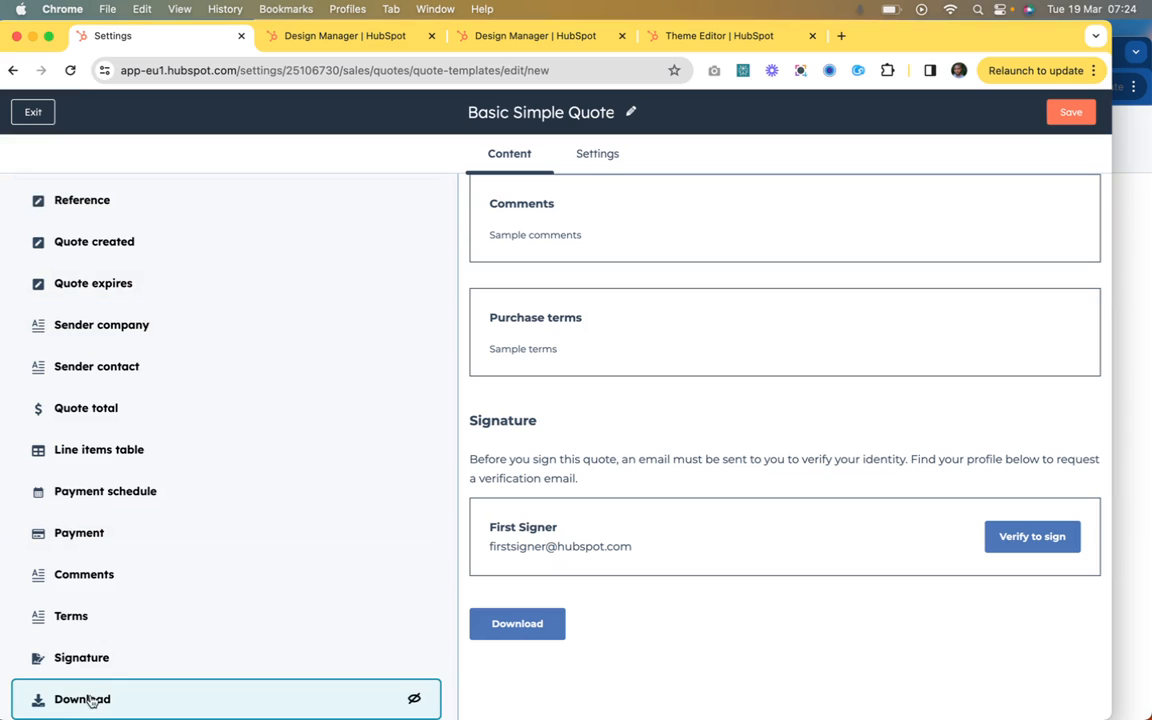
# Step: Reopen the Signature module and examine the print signature's signature, date and printed name fields
pyautogui.click(90, 663)
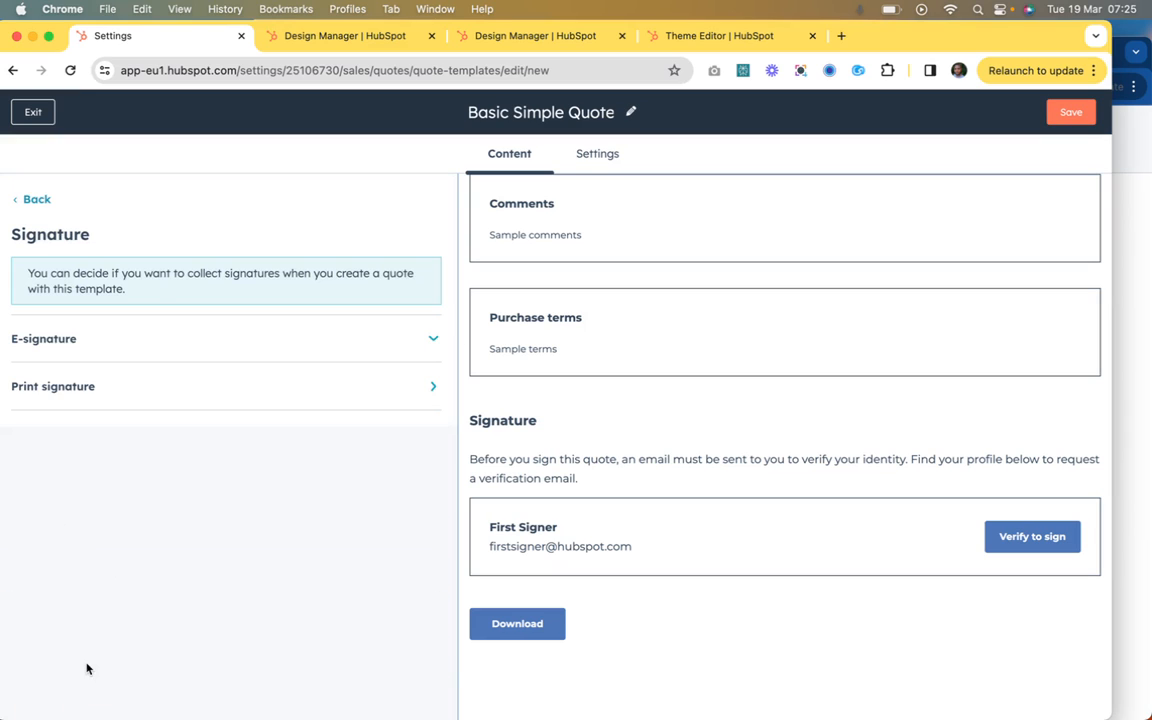
pyautogui.click(116, 389)
pyautogui.scroll(-2, 111, 488)
pyautogui.scroll(-2, 111, 488)
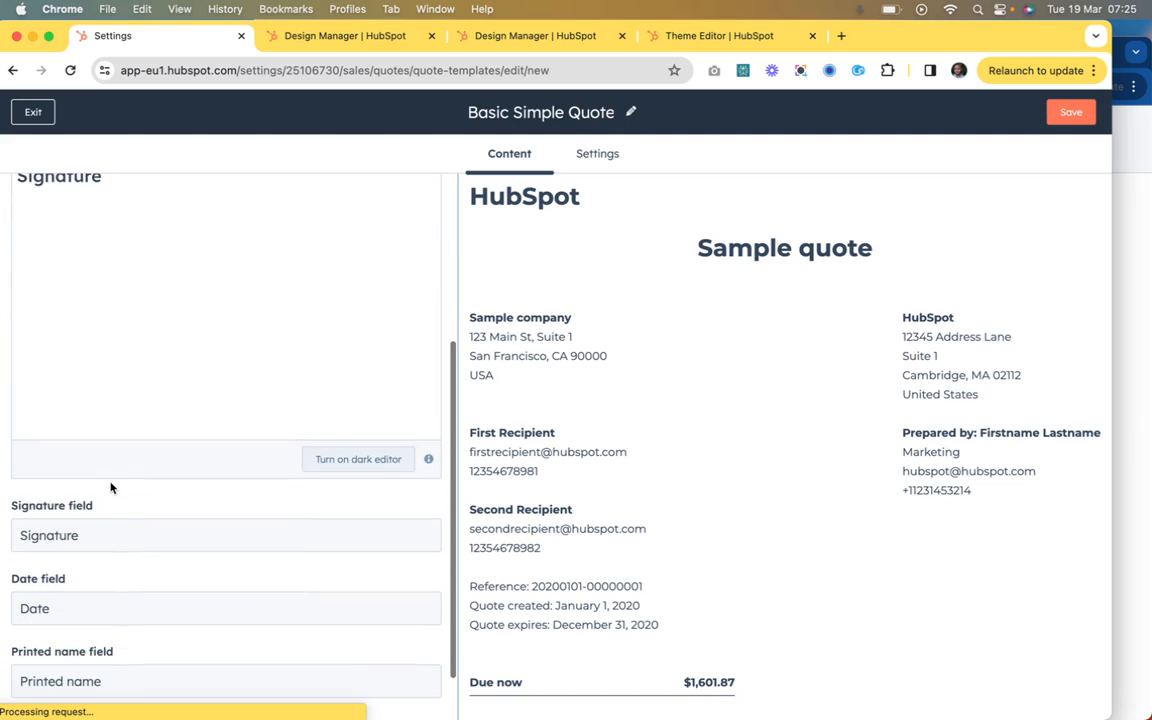
pyautogui.scroll(-1, 72, 655)
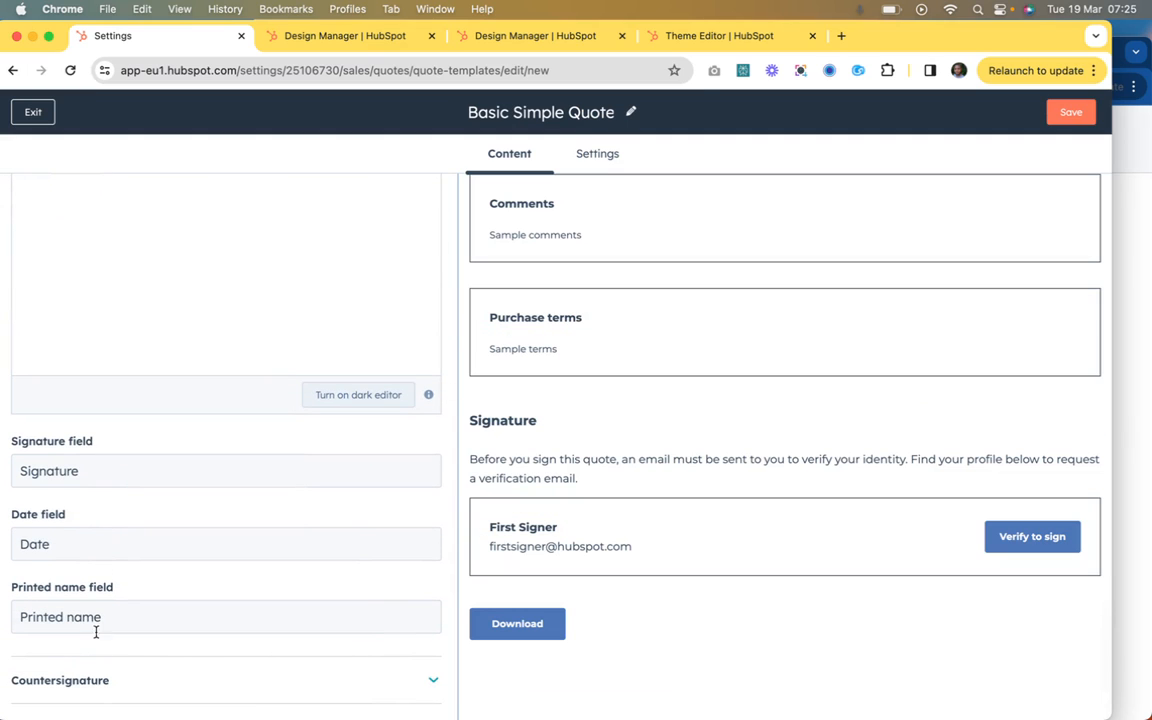
# Step: Expand the Countersignature settings, inspect the header, countersignature, date and printed name fields, and return to the module list
pyautogui.click(100, 680)
pyautogui.scroll(-6, 94, 590)
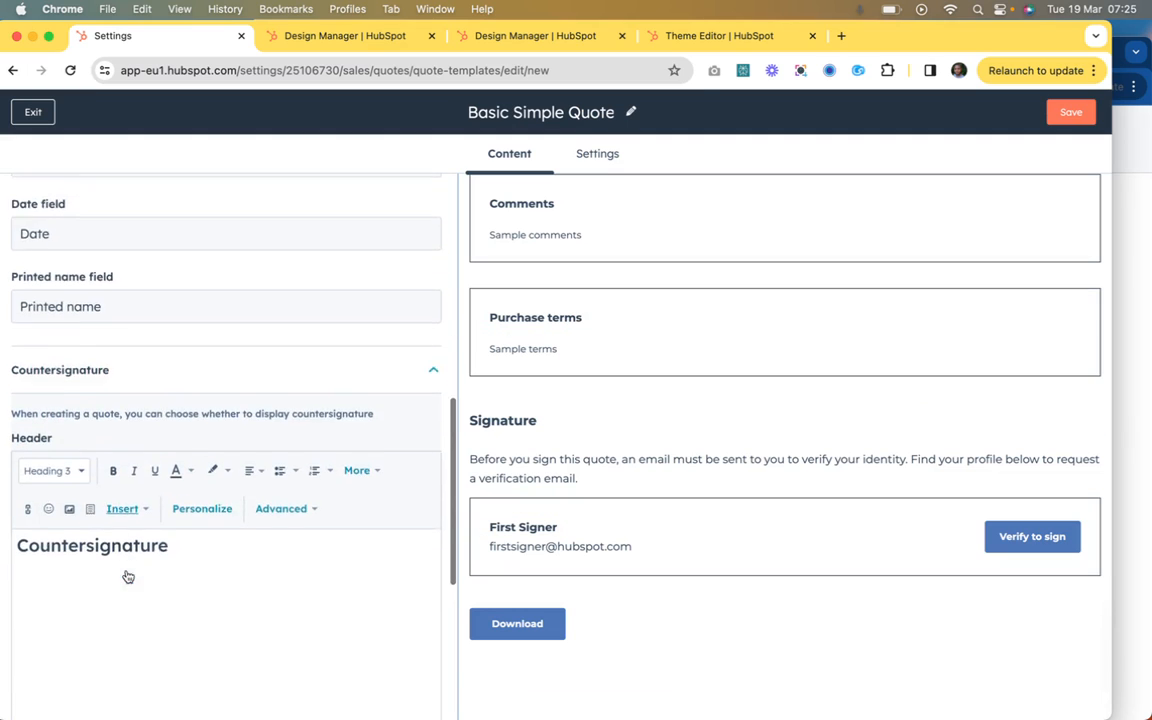
pyautogui.scroll(-2, 149, 429)
pyautogui.scroll(3, 149, 429)
pyautogui.scroll(-3, 149, 429)
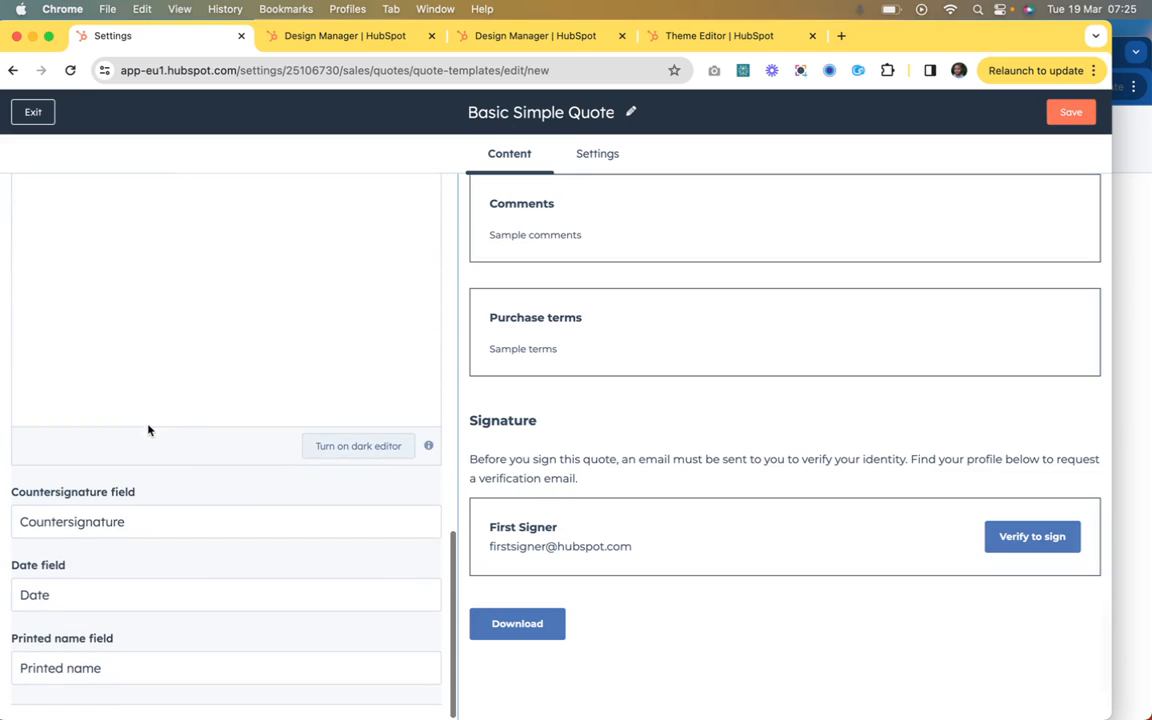
pyautogui.scroll(1, 177, 227)
pyautogui.scroll(-1, 170, 300)
pyautogui.click(92, 595)
pyautogui.click(134, 656)
pyautogui.scroll(10, 234, 473)
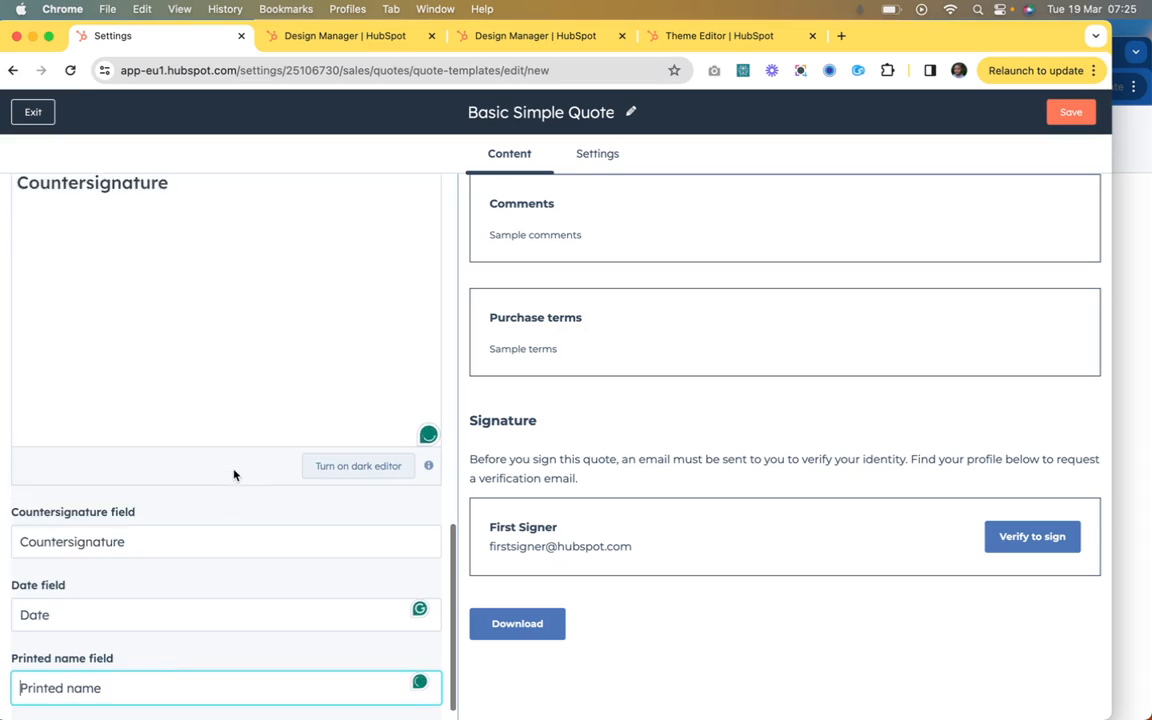
pyautogui.click(55, 268)
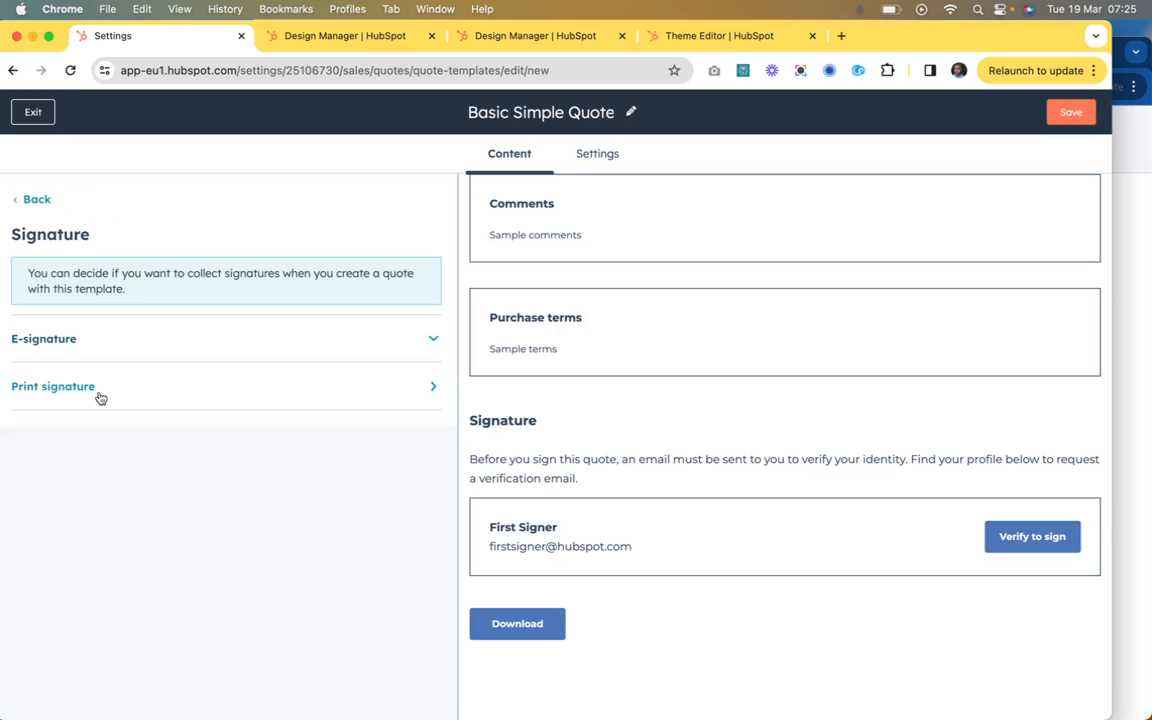
pyautogui.click(38, 200)
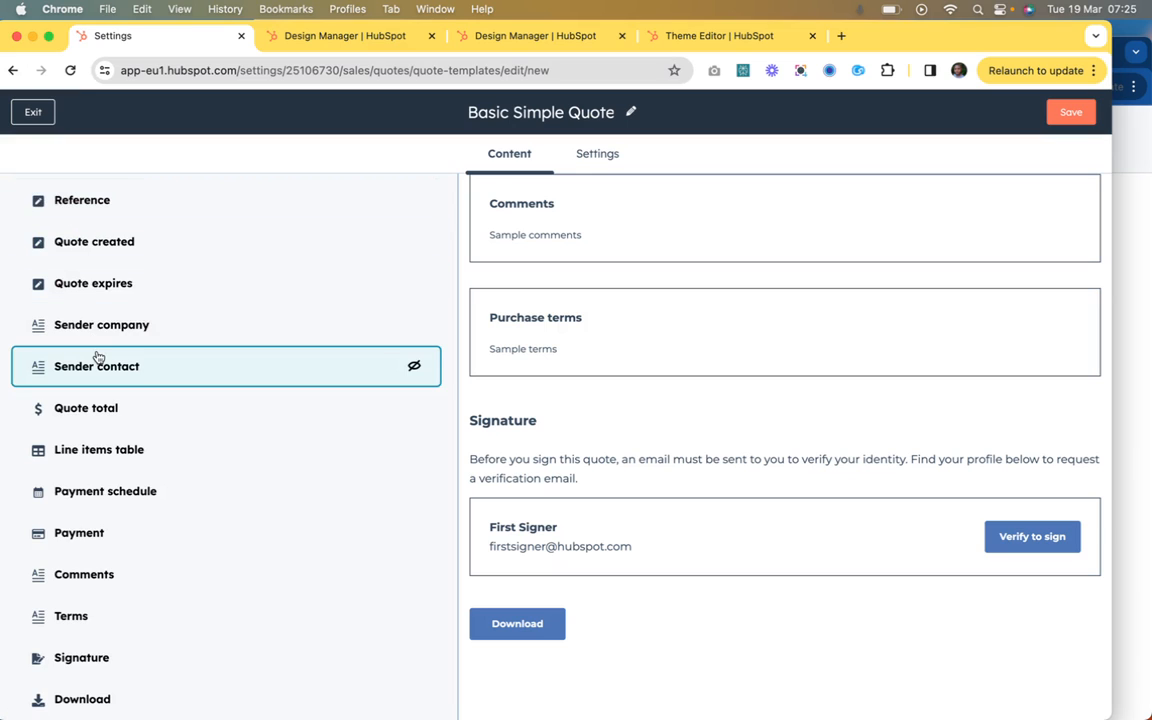
# Step: Open the Download module and inspect its button text and download error message fields
pyautogui.click(72, 656)
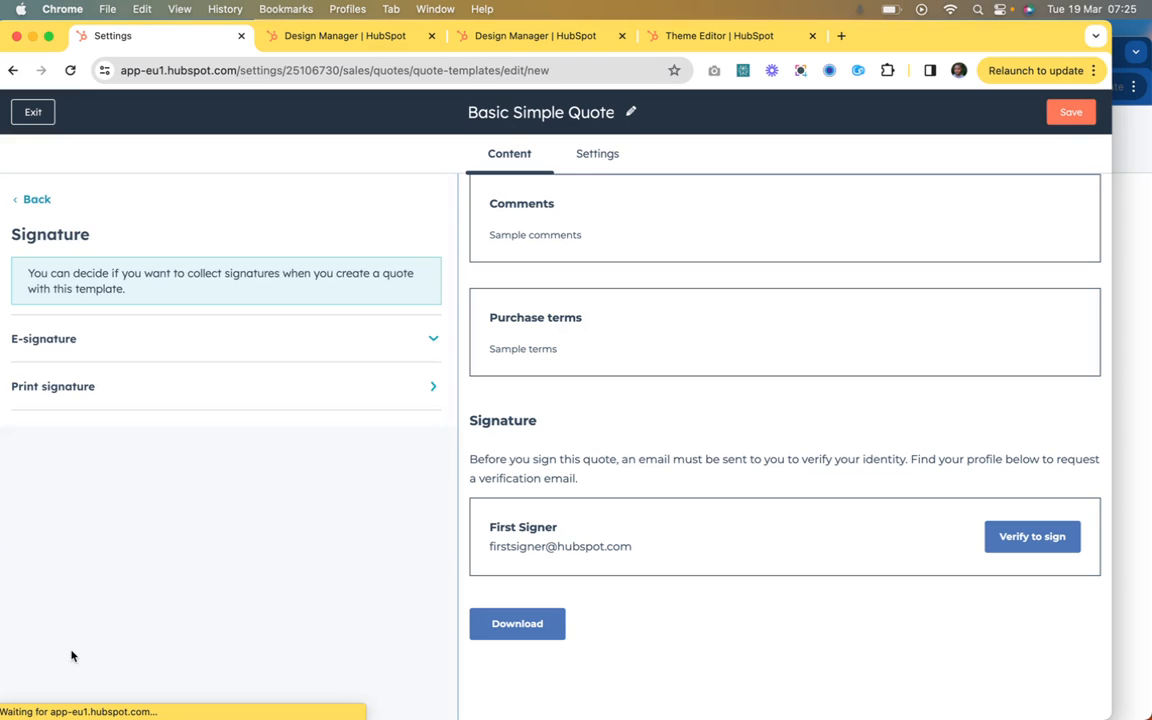
pyautogui.click(38, 200)
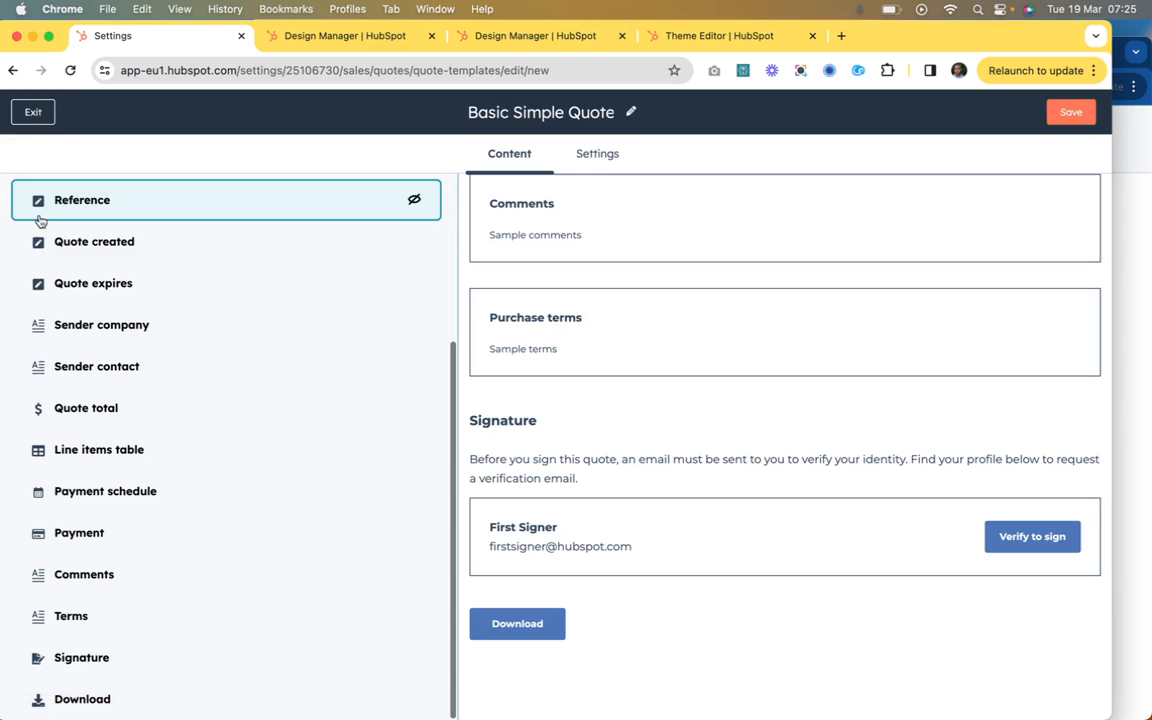
pyautogui.click(63, 695)
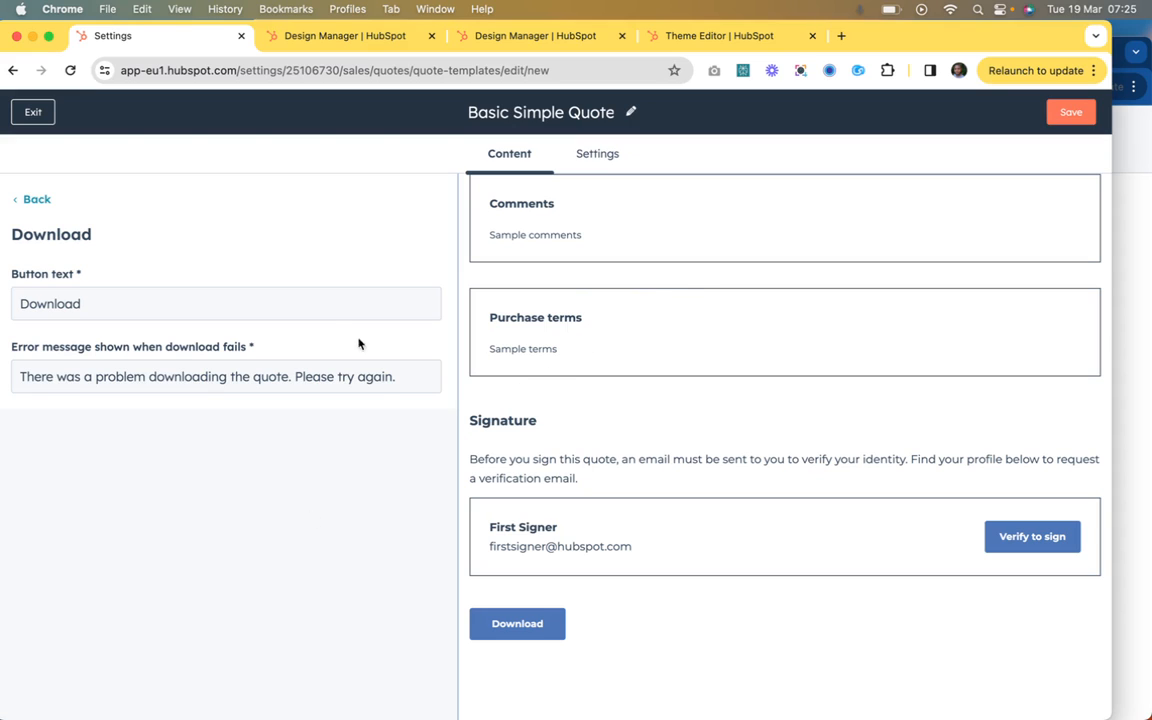
pyautogui.click(85, 305)
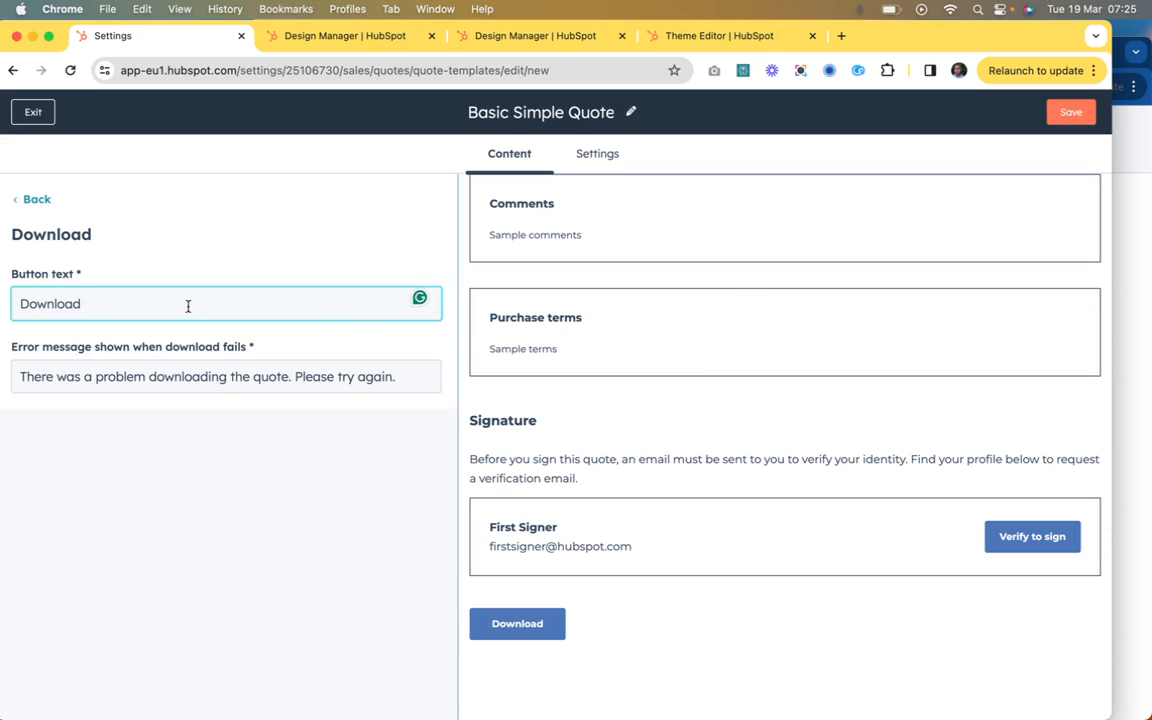
# Step: Set the Download module's button text to "Download Your Quote", keep the error message, and return to the module list
pyautogui.write('Our')
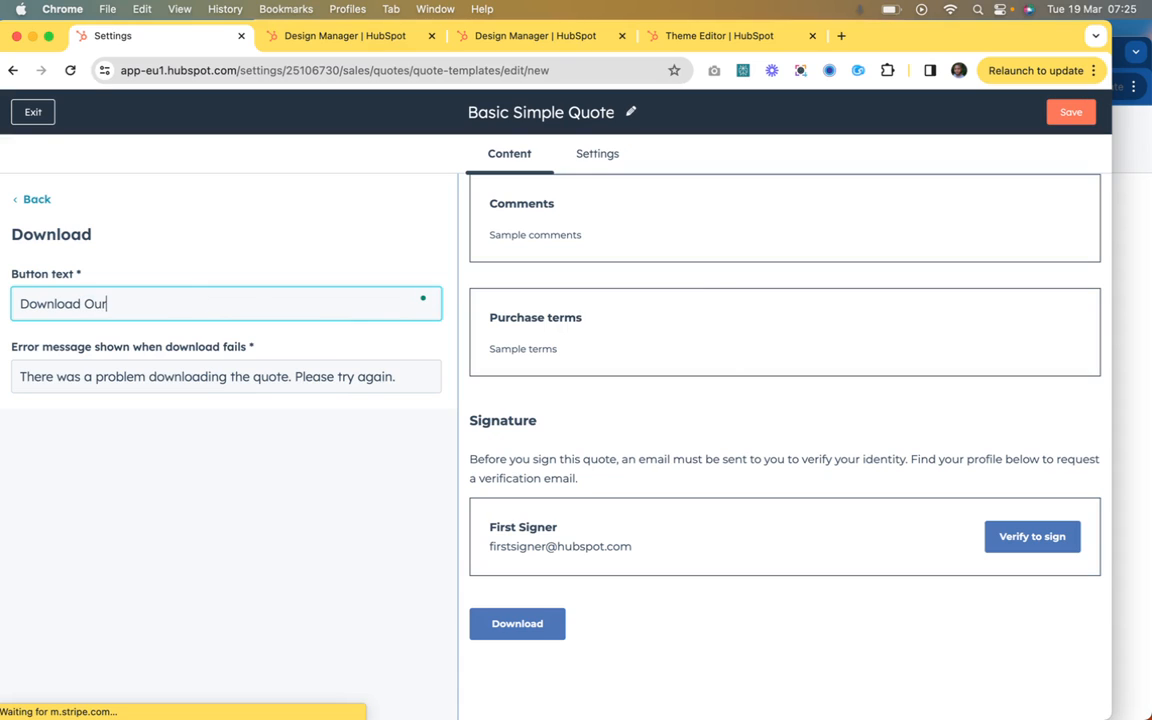
pyautogui.write(' Qu')
pyautogui.press('BackSpace')
pyautogui.press('BackSpace')
pyautogui.press('BackSpace')
pyautogui.press('BackSpace')
pyautogui.press('BackSpace')
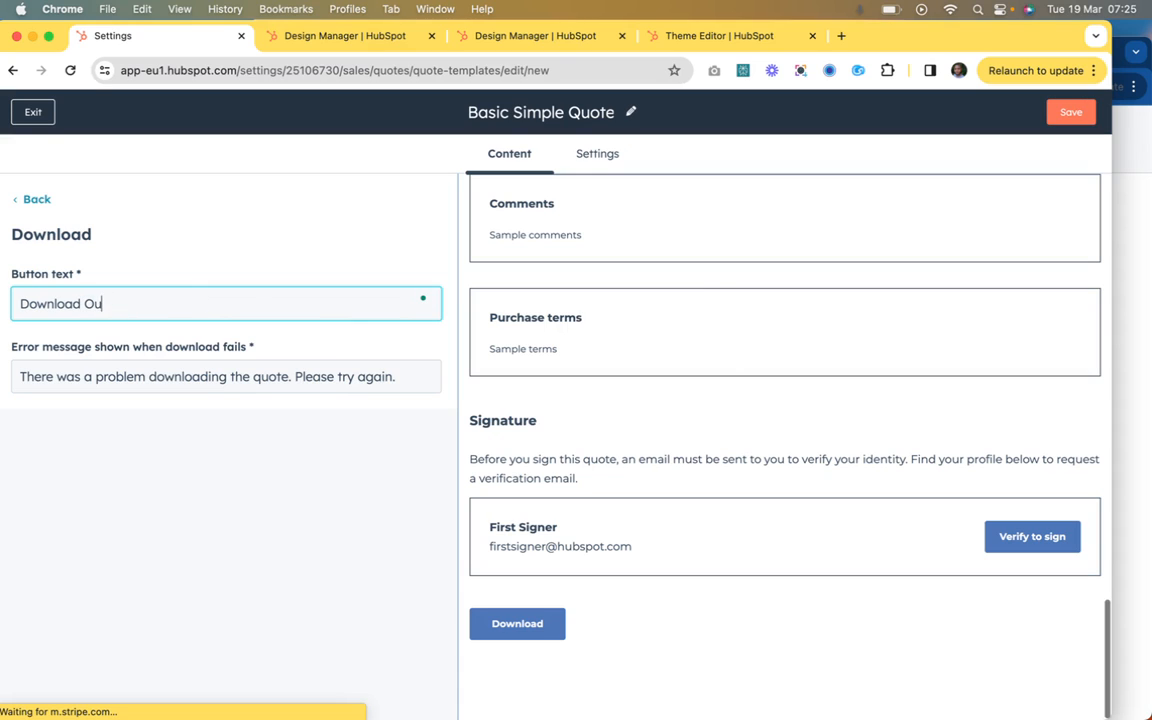
pyautogui.press('BackSpace')
pyautogui.write('Your Quote')
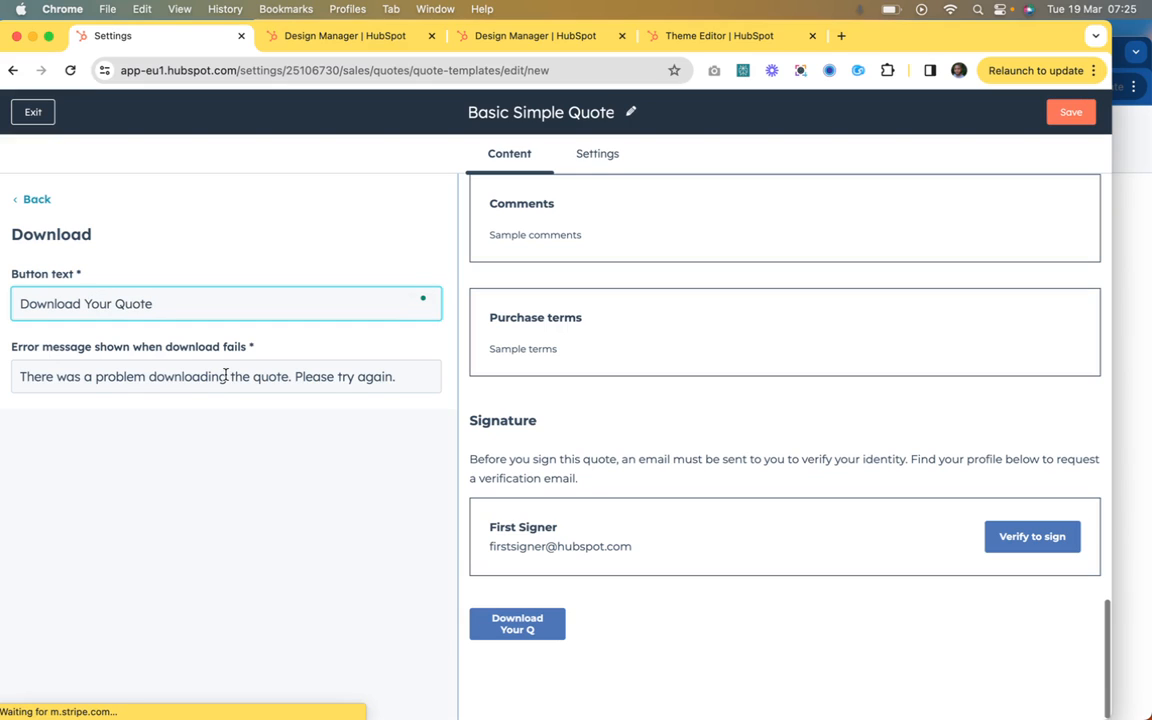
pyautogui.click(226, 375)
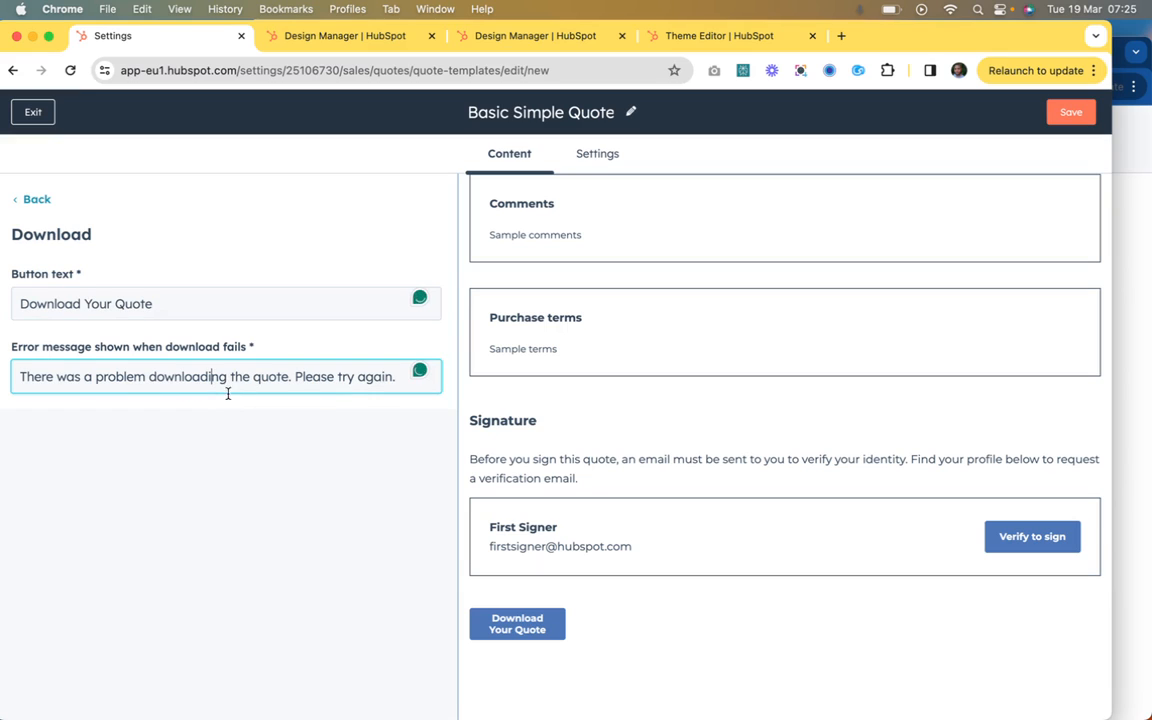
pyautogui.click(345, 503)
pyautogui.click(24, 196)
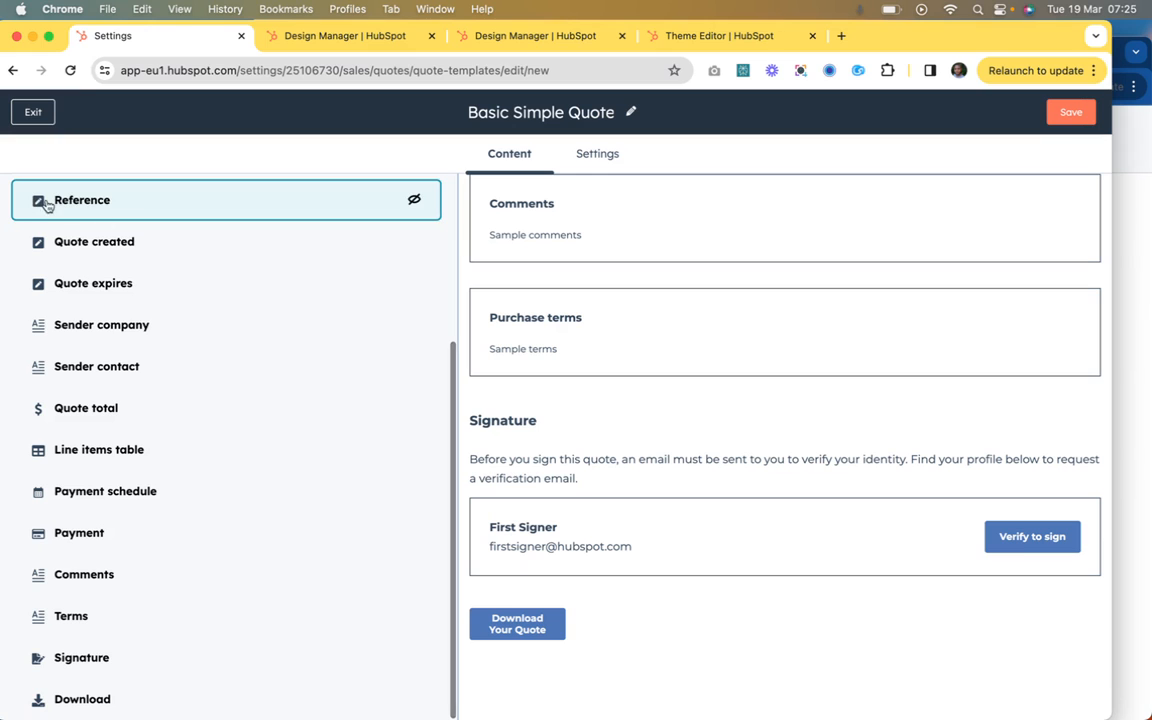
# Step: Examine the whole quote preview, from the company and recipient details through the line items table to the payment summary
pyautogui.scroll(4, 527, 291)
pyautogui.scroll(15, 527, 348)
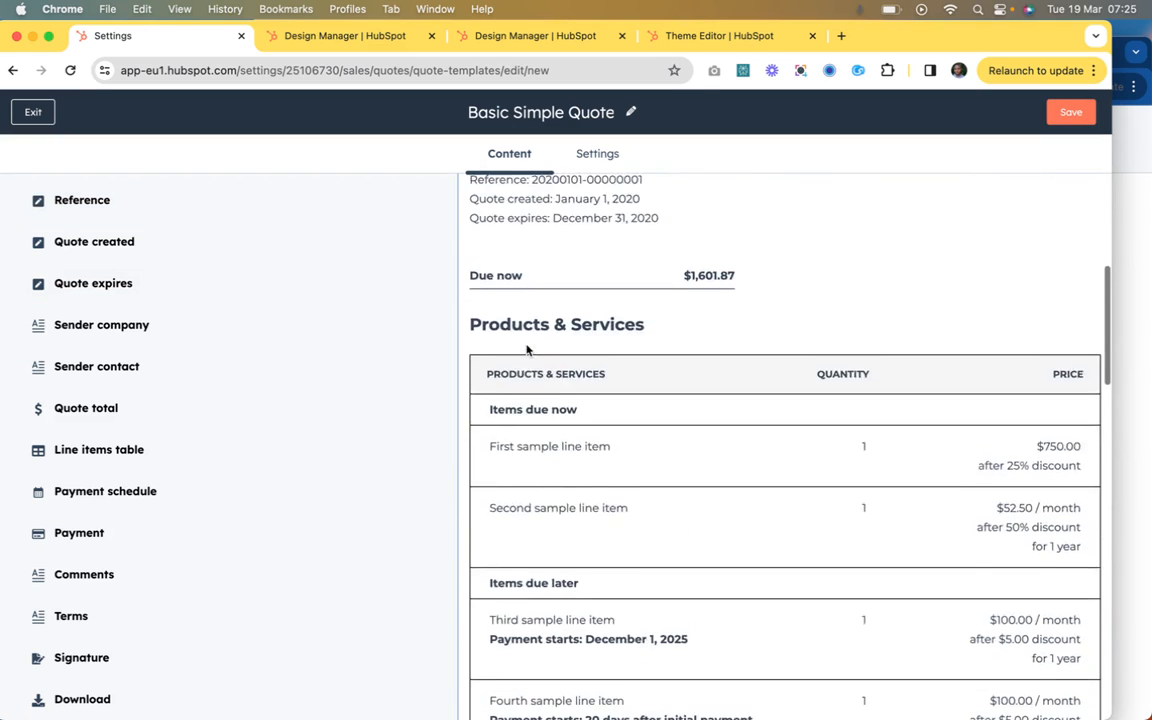
pyautogui.scroll(-1, 527, 348)
pyautogui.scroll(1, 527, 348)
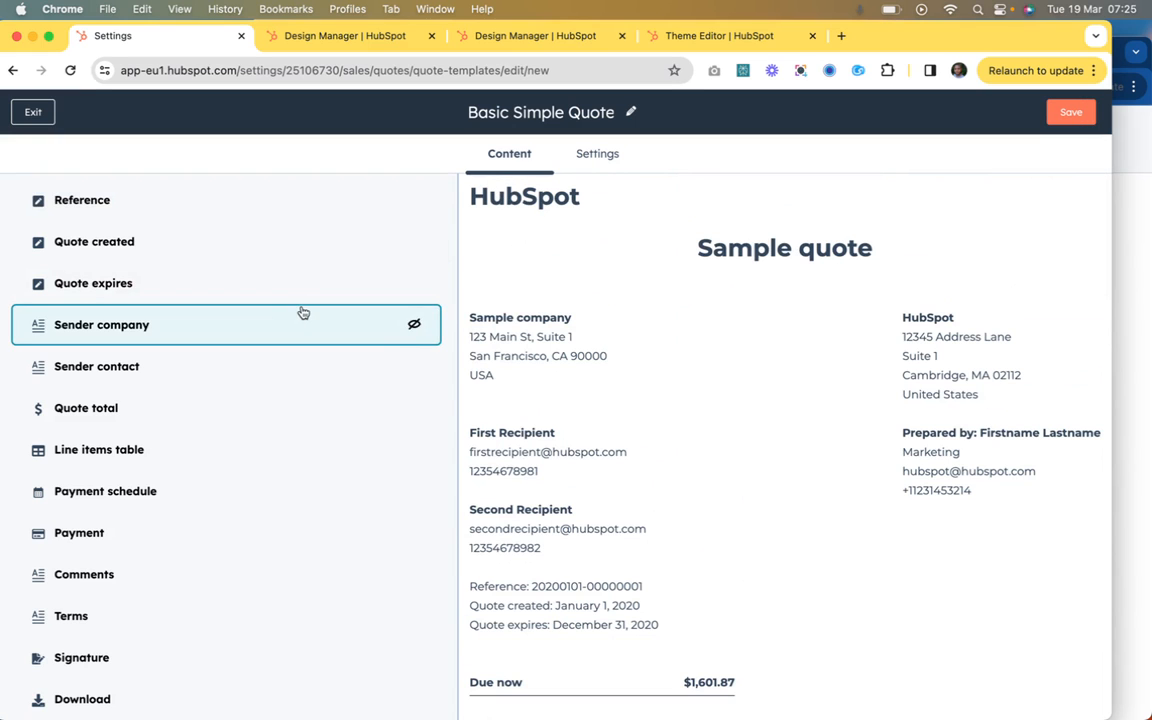
pyautogui.scroll(-8, 550, 330)
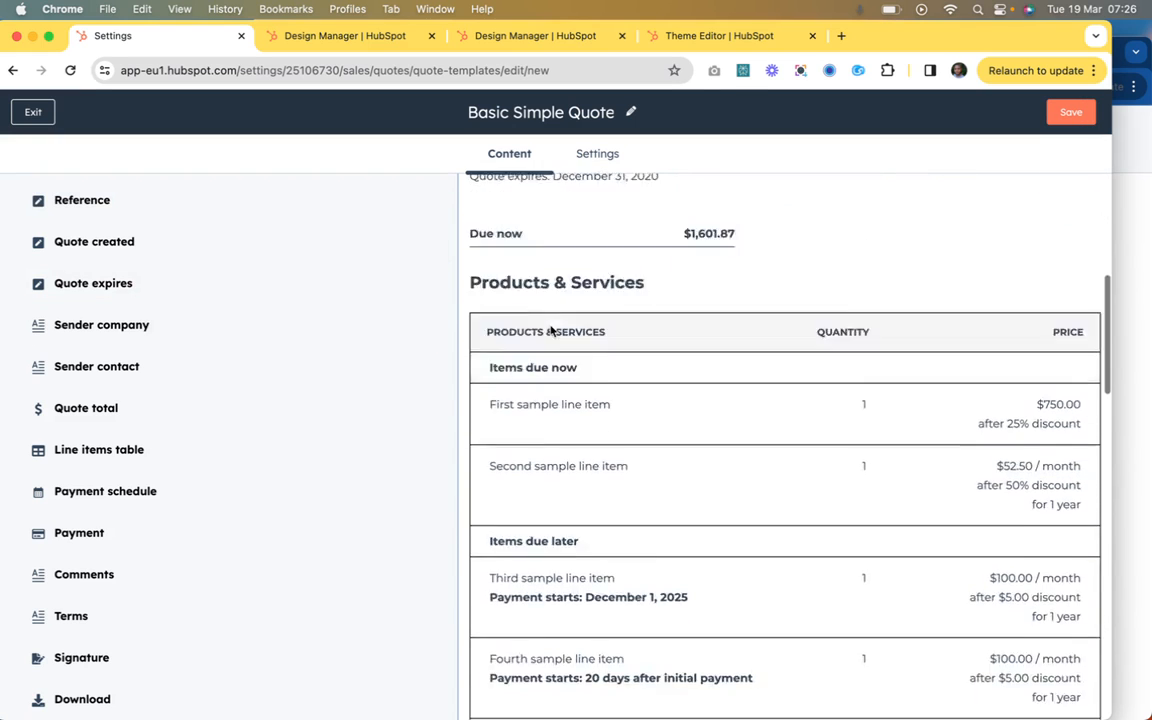
pyautogui.scroll(-10, 550, 330)
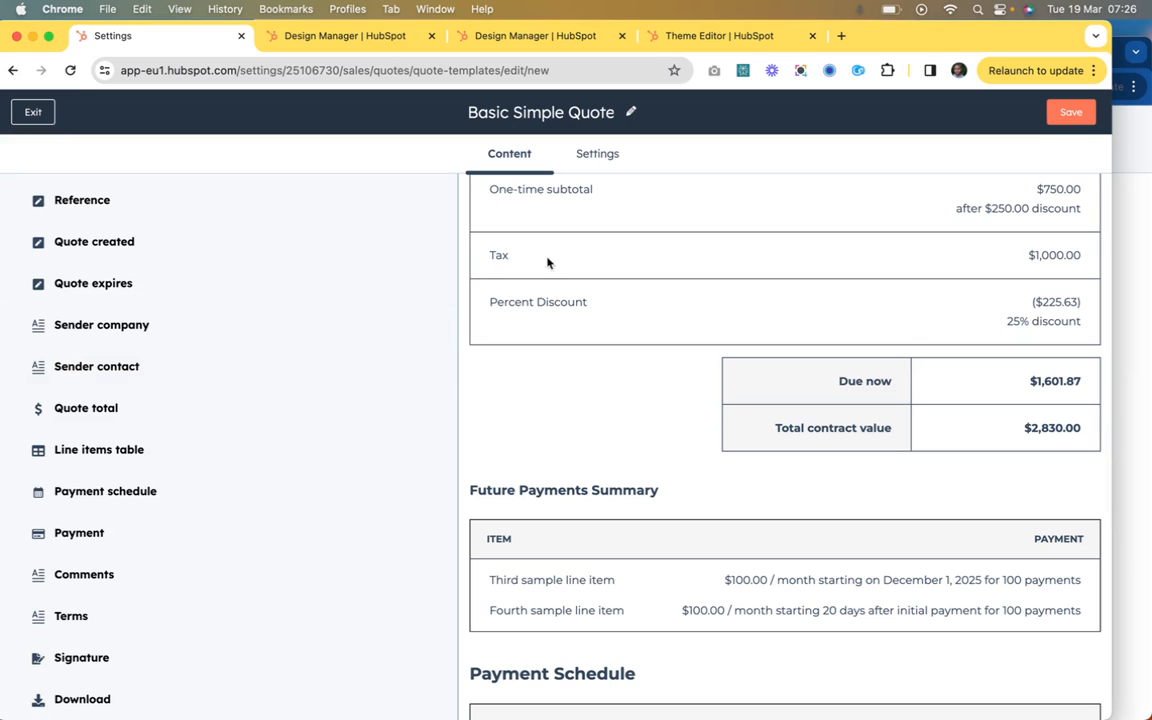
pyautogui.scroll(10, 560, 235)
pyautogui.scroll(3, 630, 218)
# Step: Save the Basic Simple Quote template and exit to the quote templates list
pyautogui.click(1067, 111)
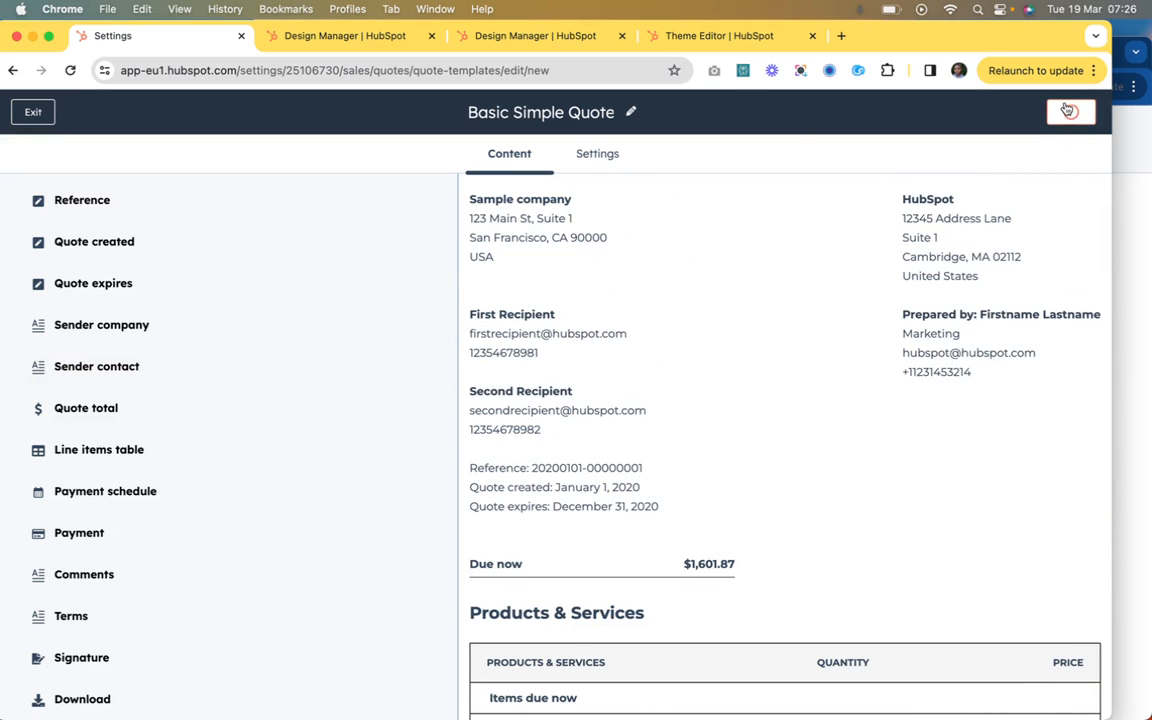
pyautogui.click(686, 131)
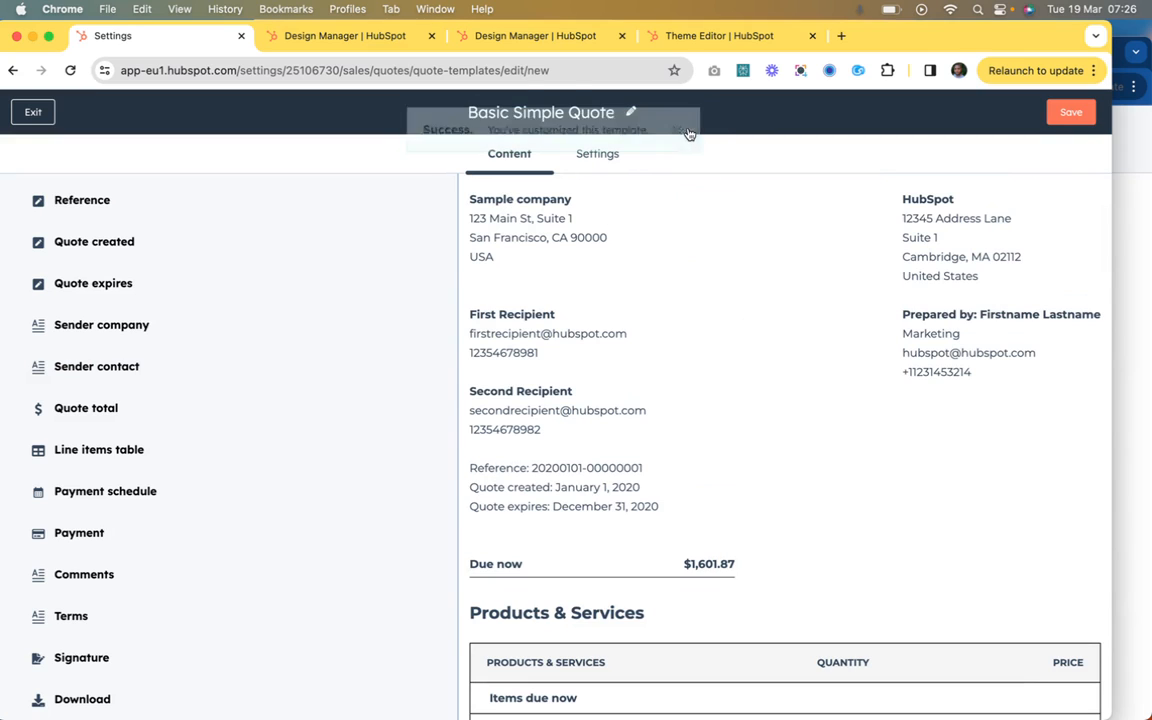
pyautogui.click(35, 112)
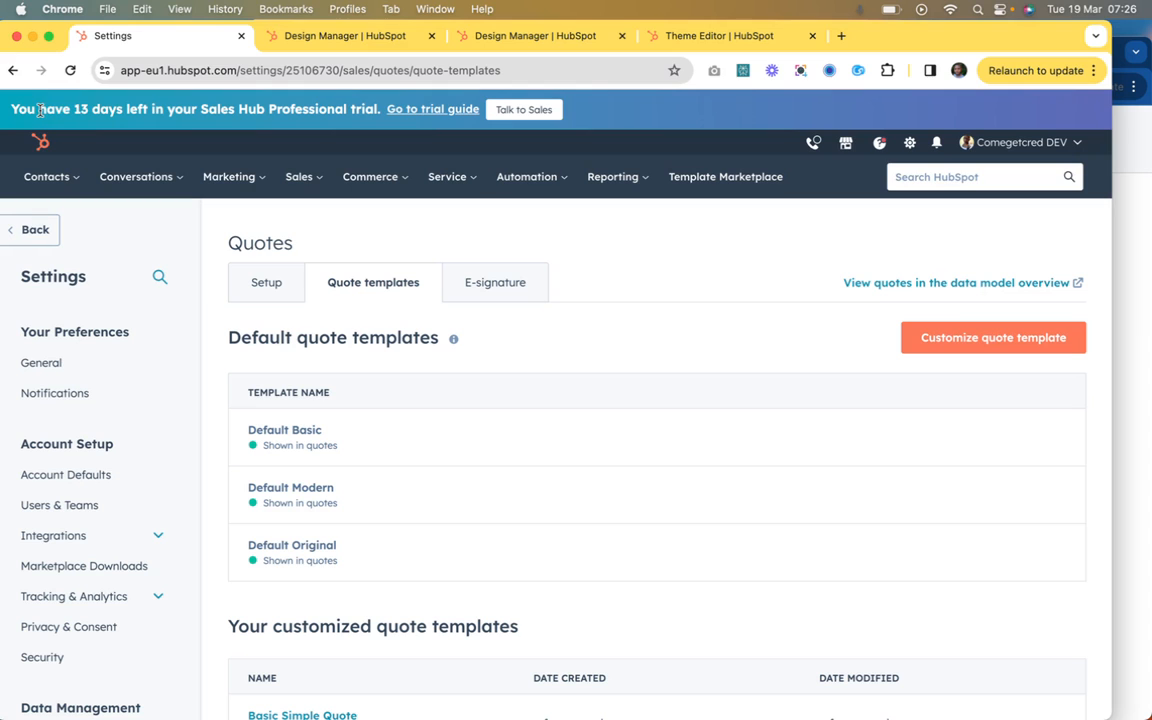
# Step: Check the actions available for Basic Simple Quote among the customized quote templates
pyautogui.scroll(-3, 357, 398)
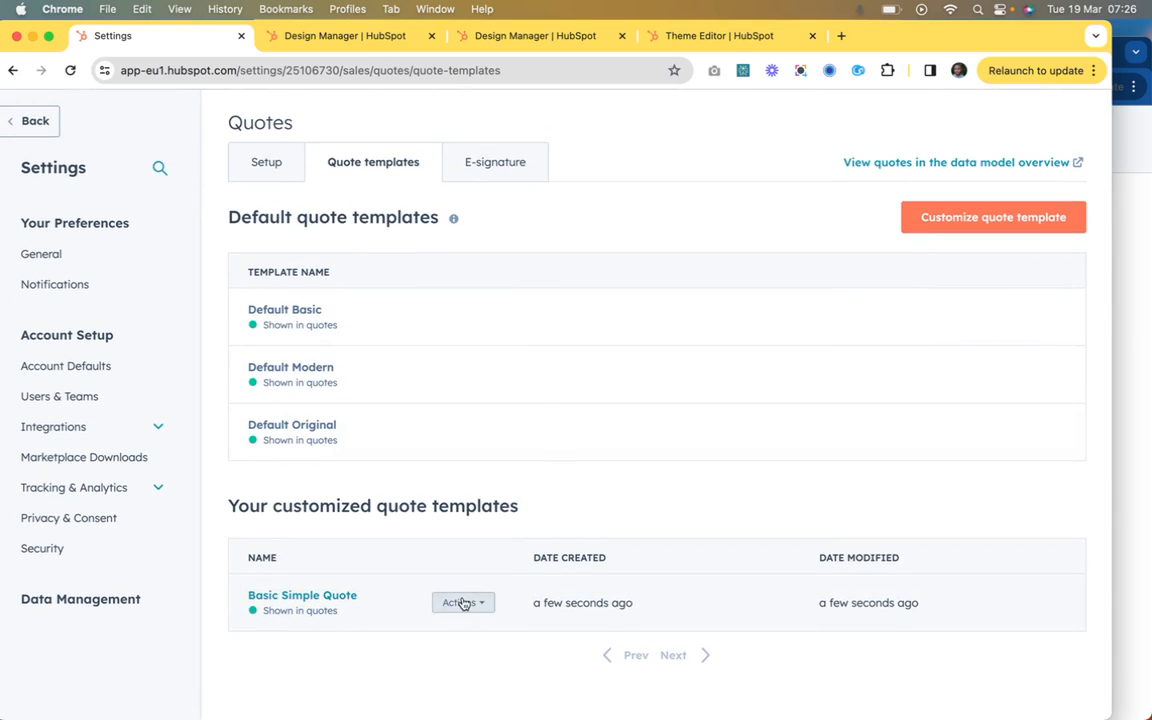
pyautogui.click(463, 603)
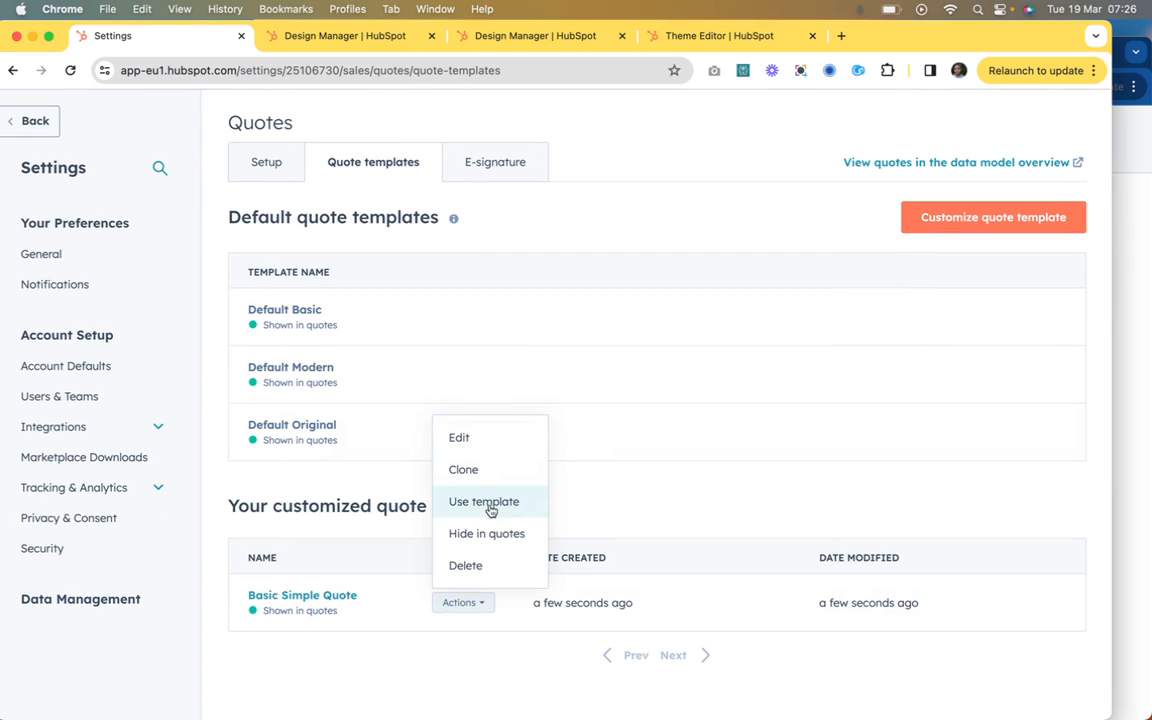
pyautogui.scroll(3, 458, 216)
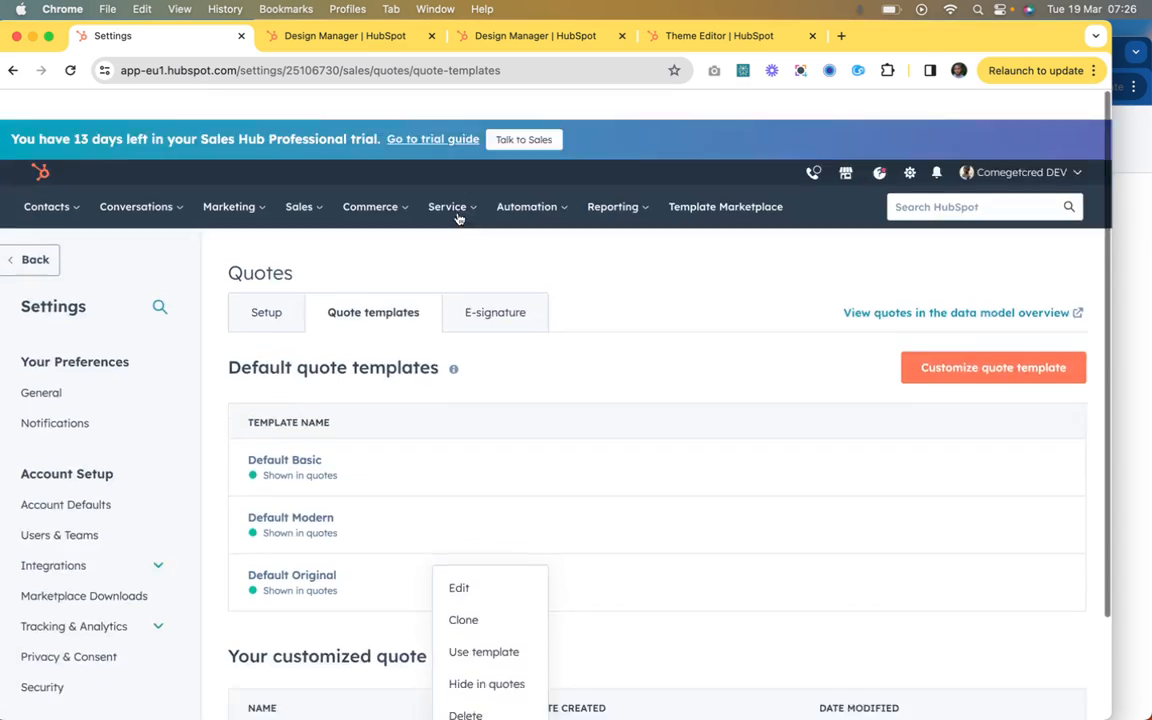
# Step: Go to the Commerce quotes area and start a new quote
pyautogui.click(303, 186)
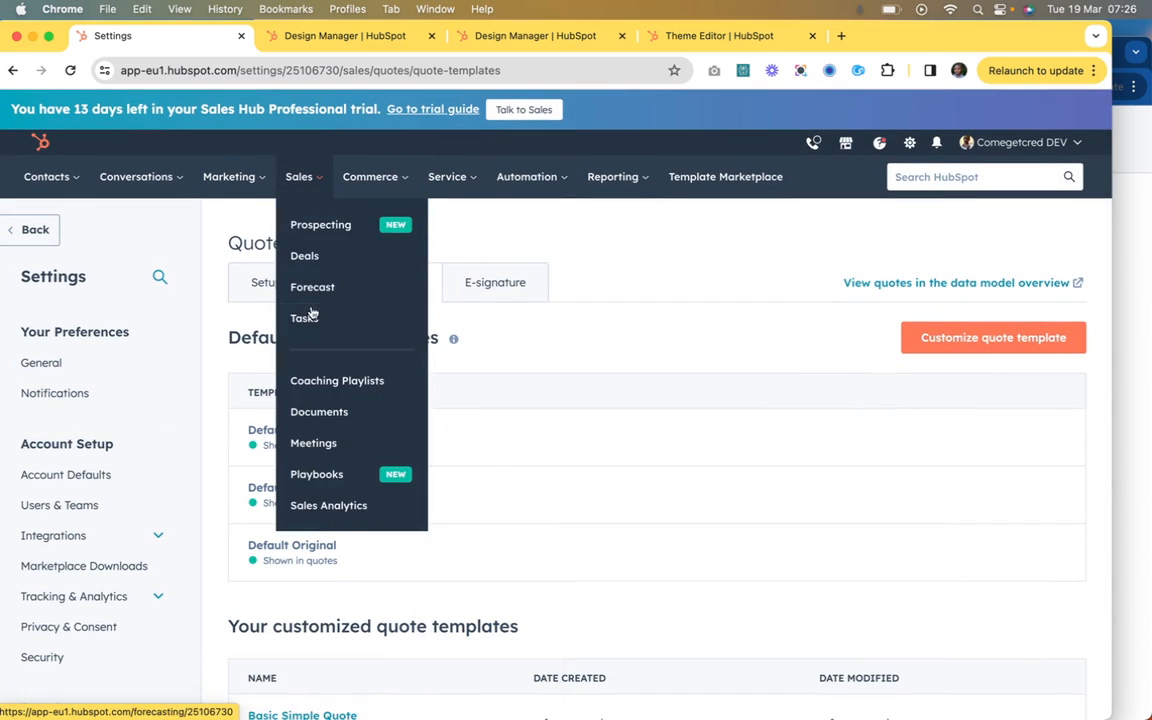
pyautogui.click(338, 172)
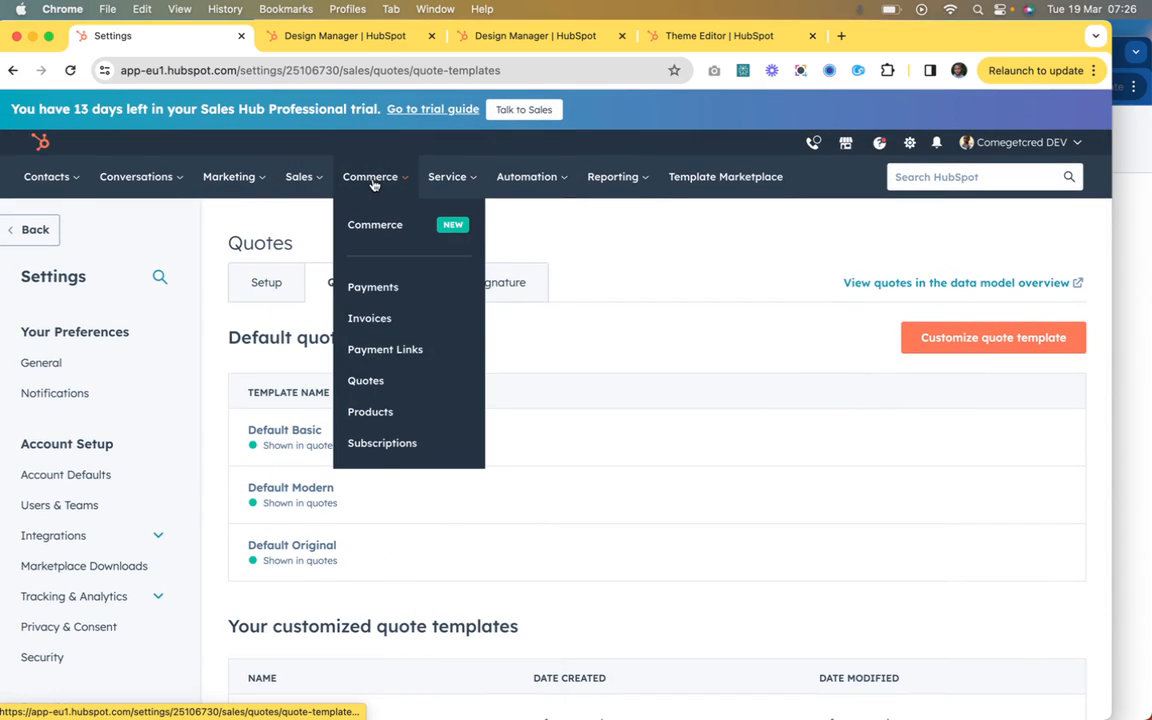
pyautogui.click(372, 383)
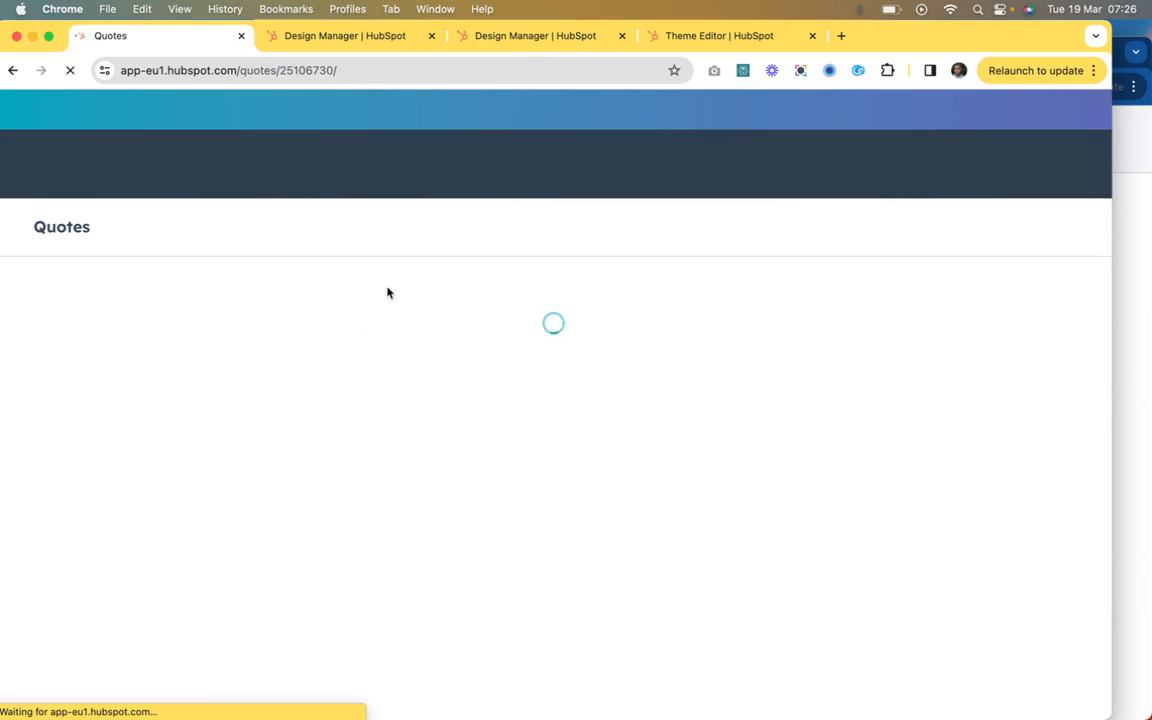
pyautogui.click(148, 398)
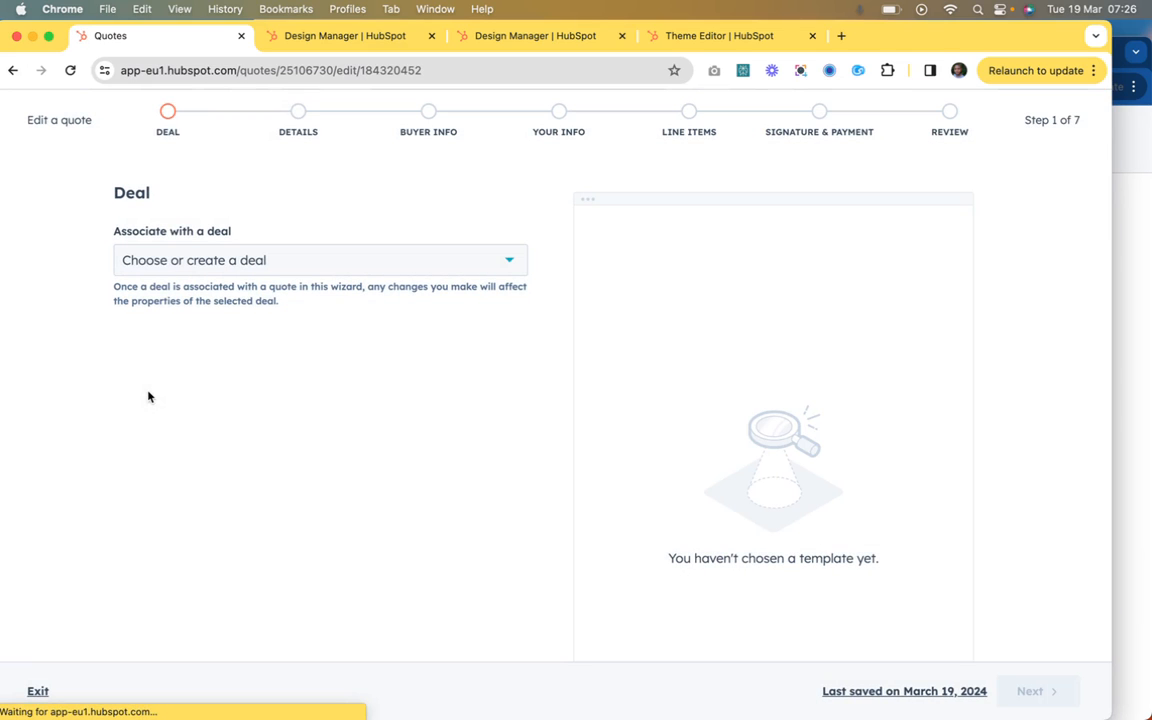
# Step: Start a new deal for the quote, name it iPhone 15 Pro and set its amount to 2000
pyautogui.click(342, 258)
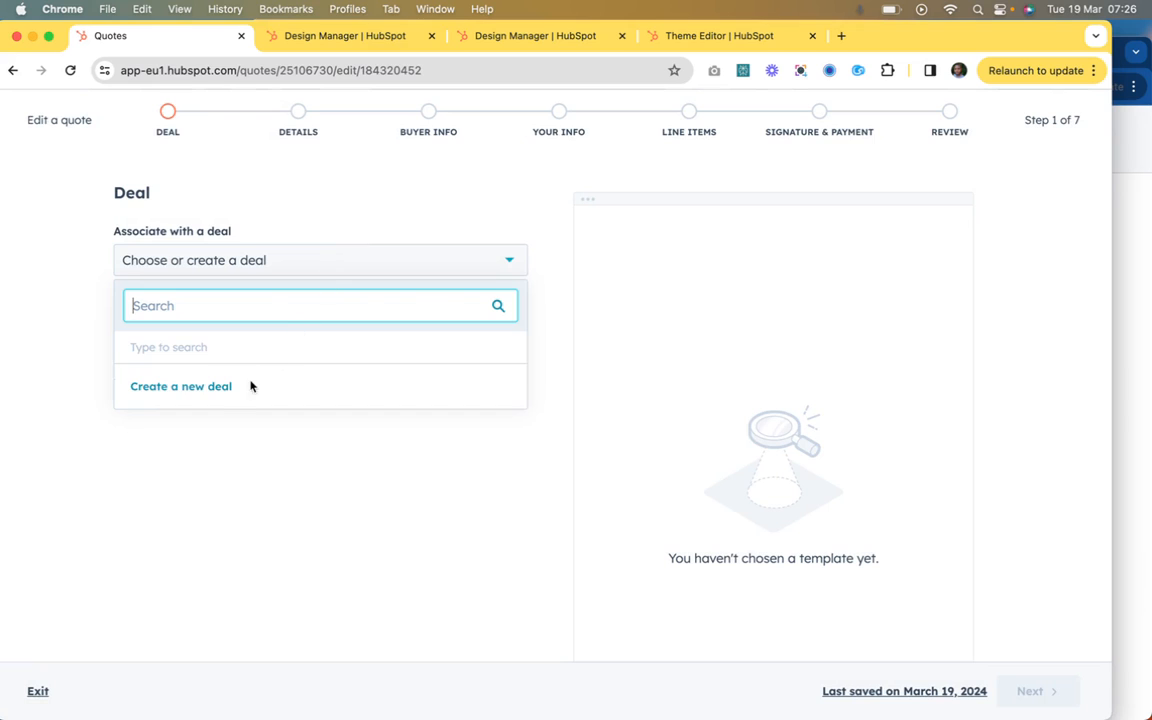
pyautogui.click(220, 396)
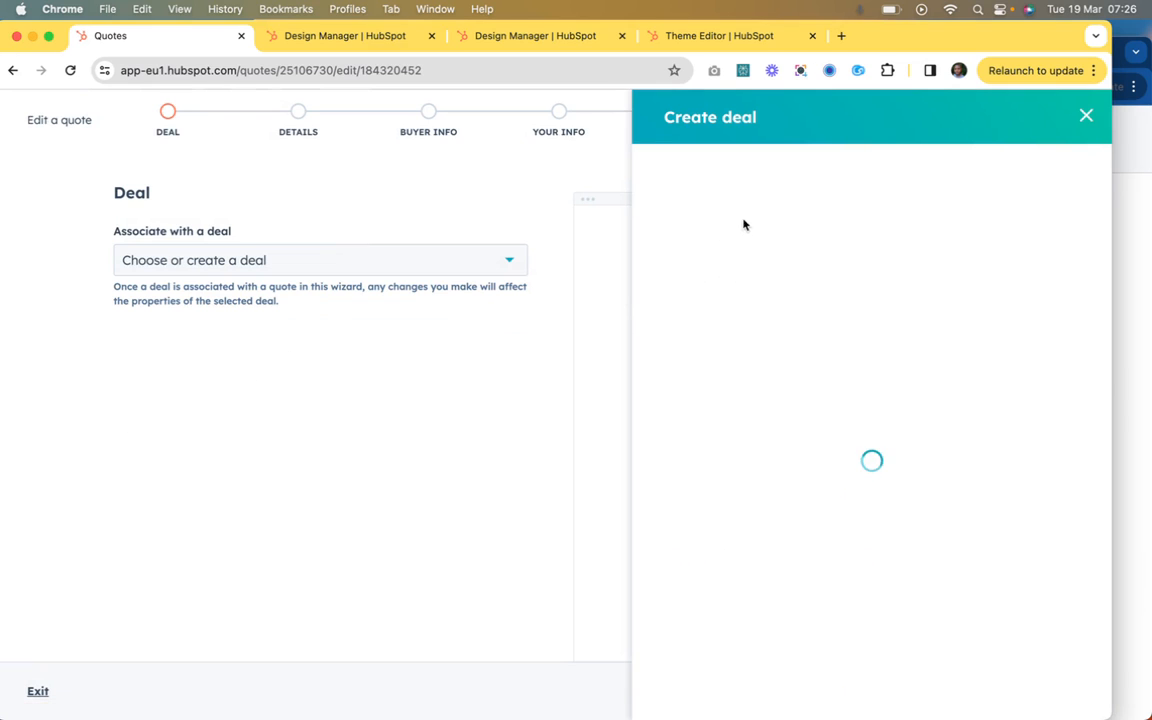
pyautogui.write('oi')
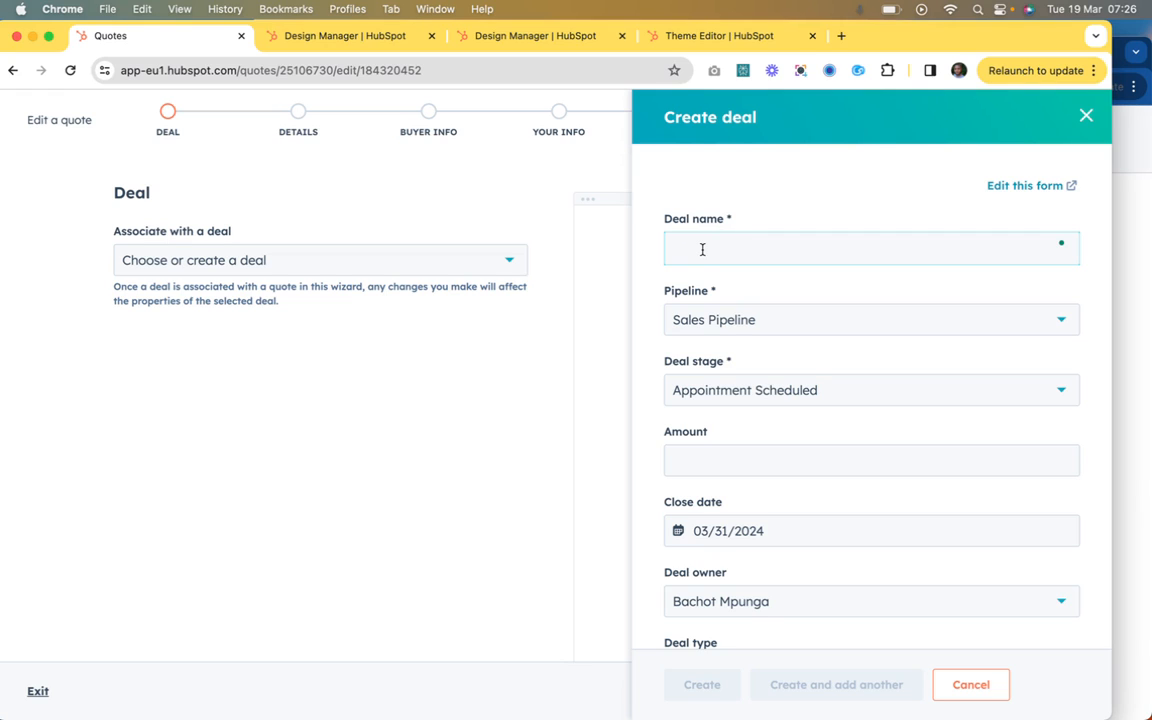
pyautogui.write('iHPone 15 Pro')
pyautogui.scroll(-5, 769, 406)
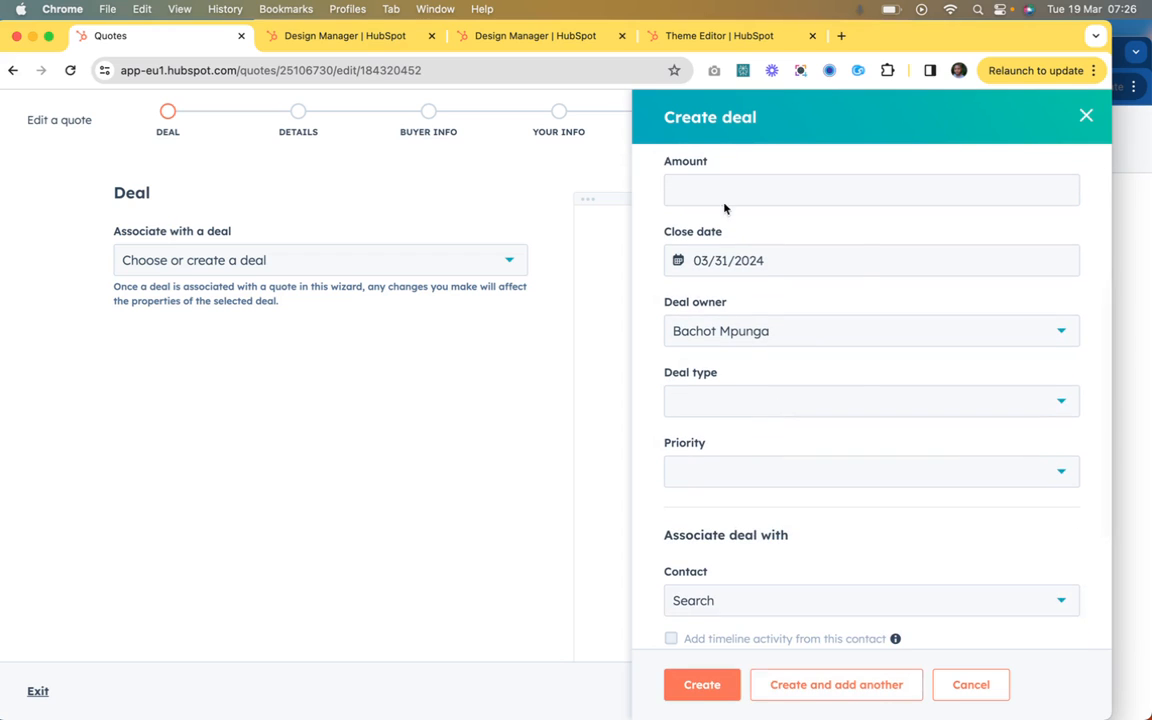
pyautogui.click(720, 187)
pyautogui.write('200')
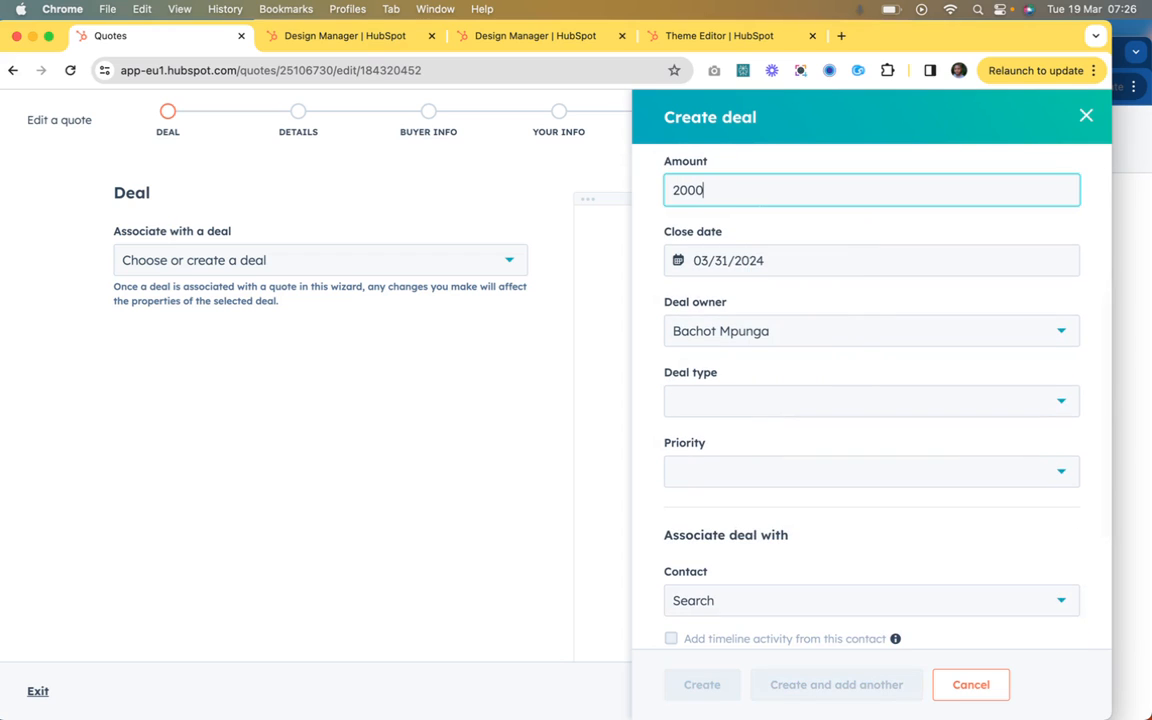
pyautogui.write('0')
# Step: Open the product library from the line item selection of the new deal
pyautogui.scroll(-3, 737, 329)
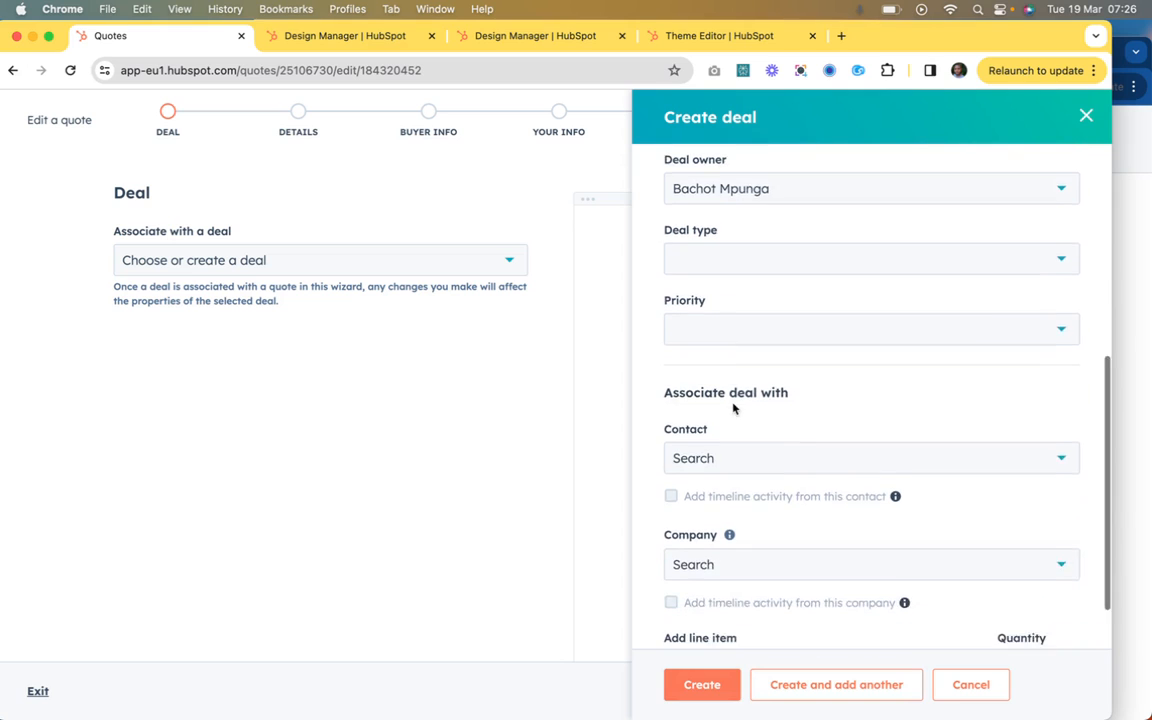
pyautogui.scroll(-2, 733, 405)
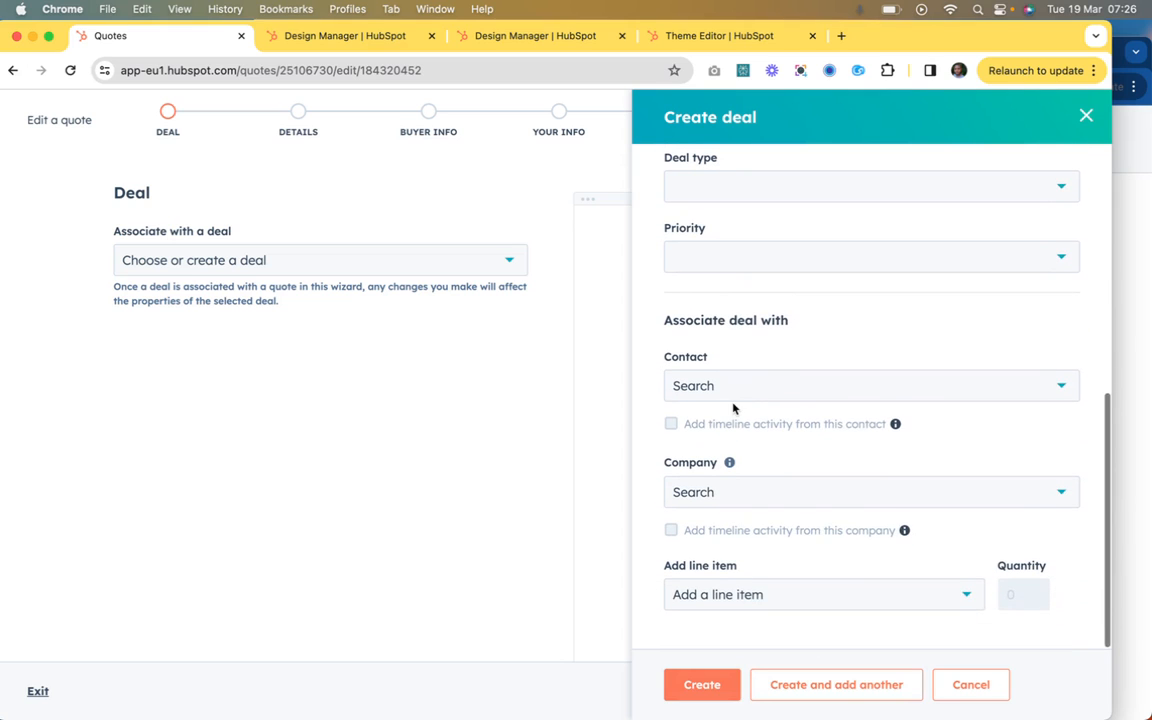
pyautogui.click(894, 595)
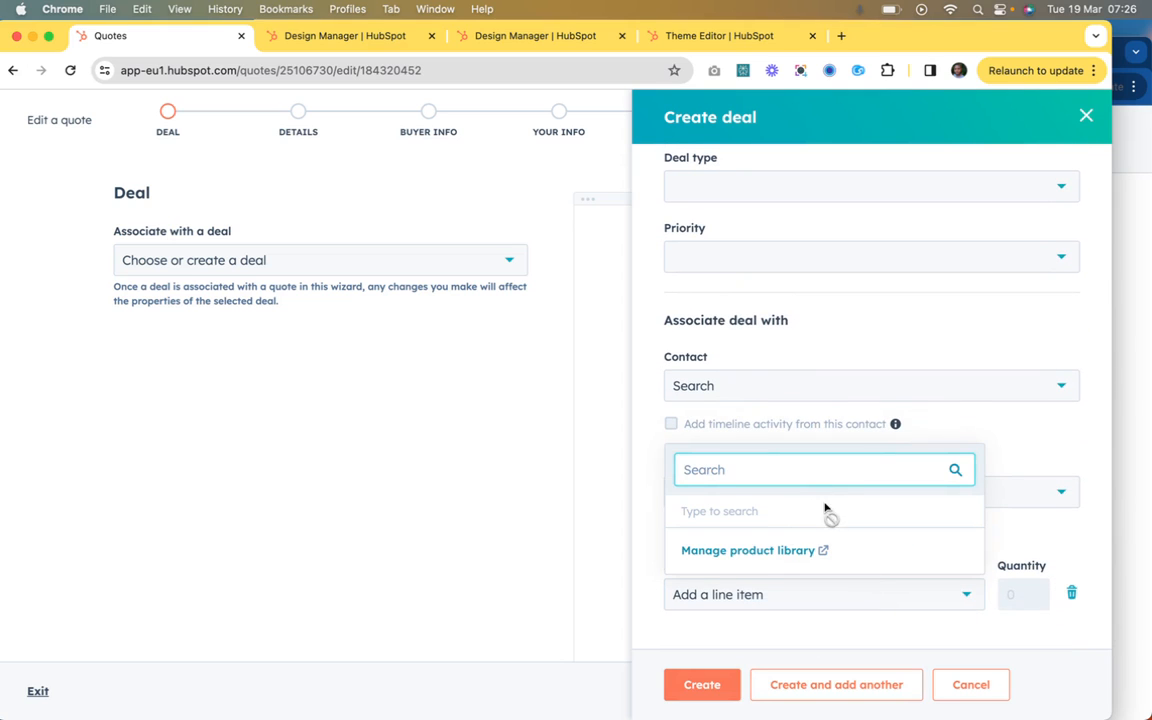
pyautogui.click(838, 390)
pyautogui.click(848, 347)
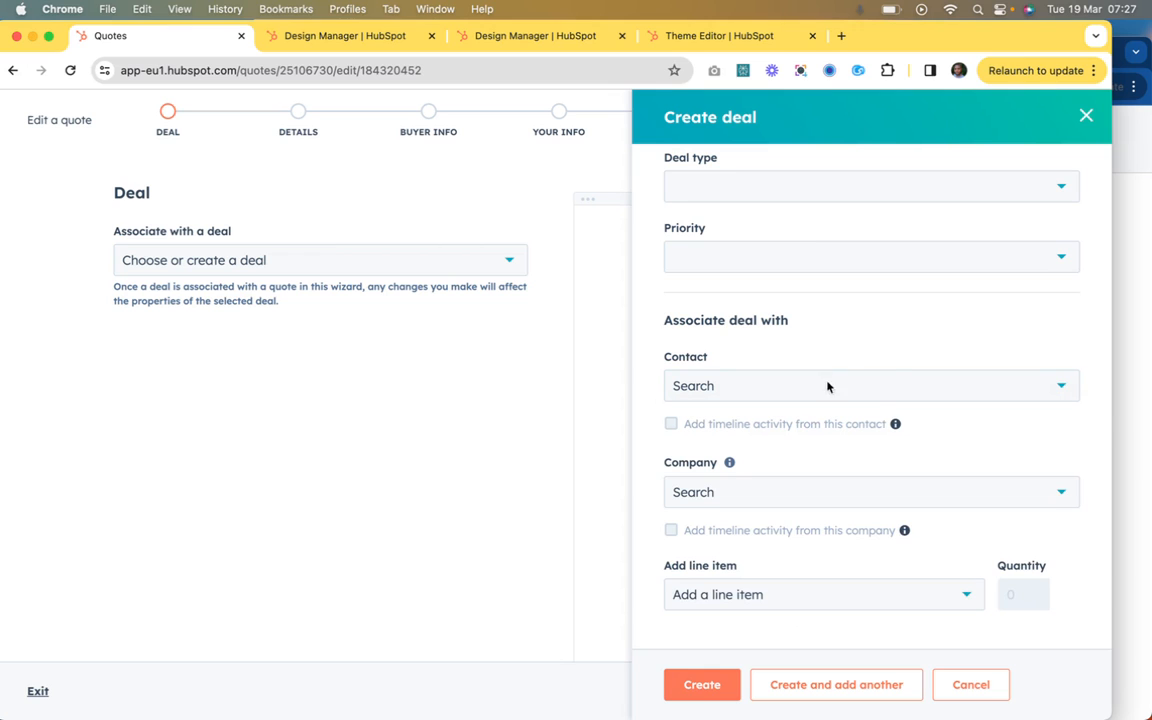
pyautogui.click(744, 599)
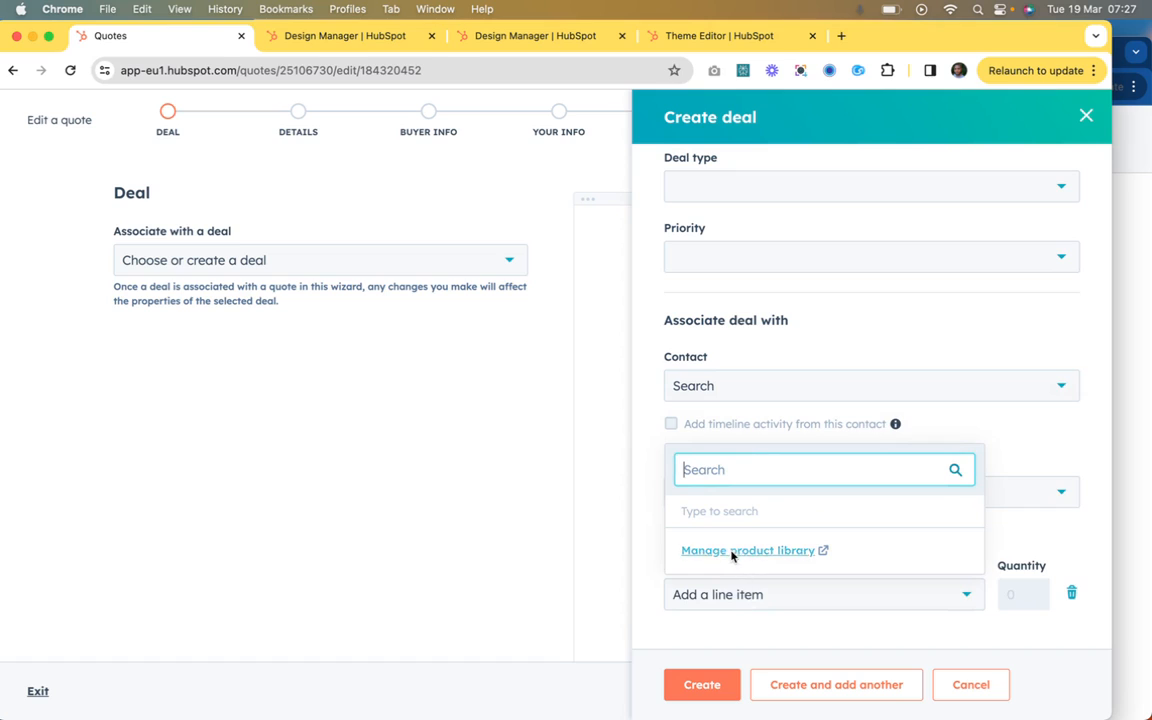
pyautogui.click(733, 551)
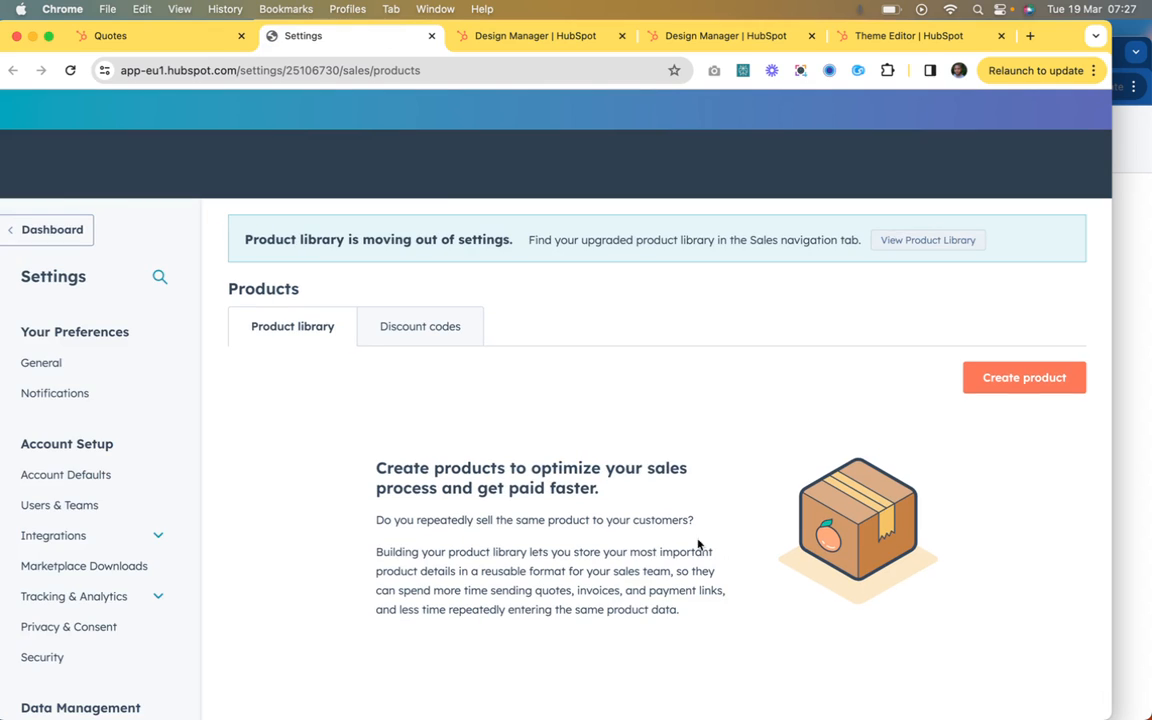
# Step: Start a new product in the product library and enter the iPhone's product name
pyautogui.click(1020, 377)
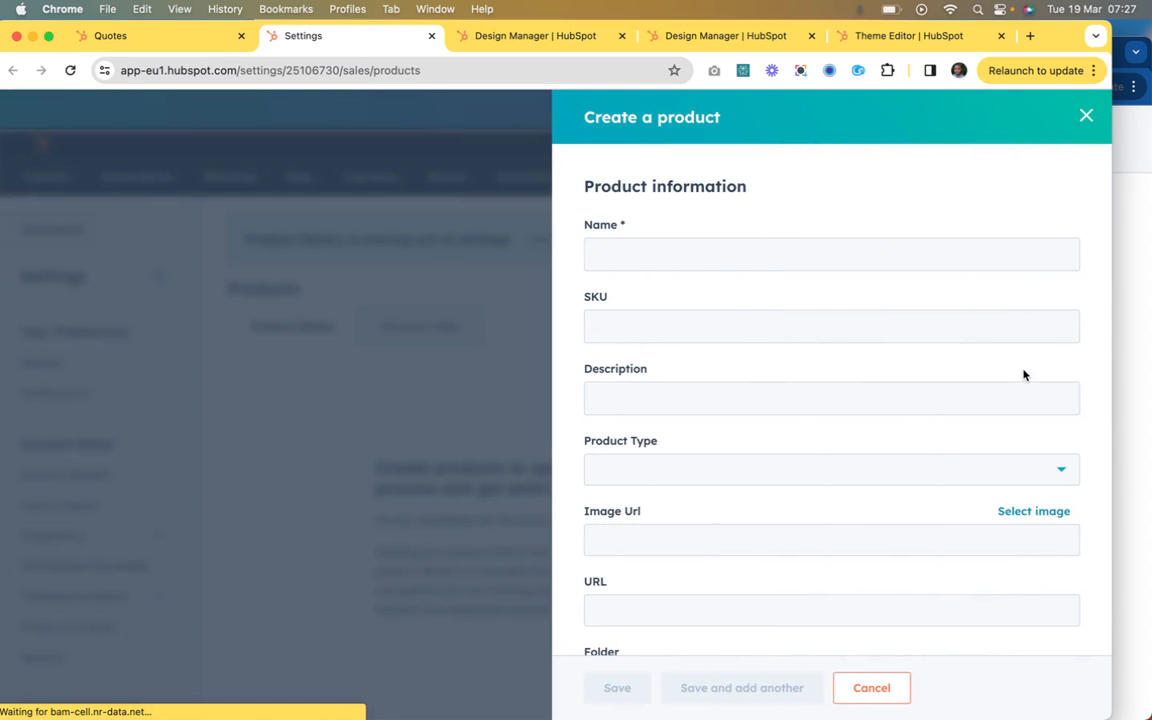
pyautogui.click(713, 251)
pyautogui.write('i')
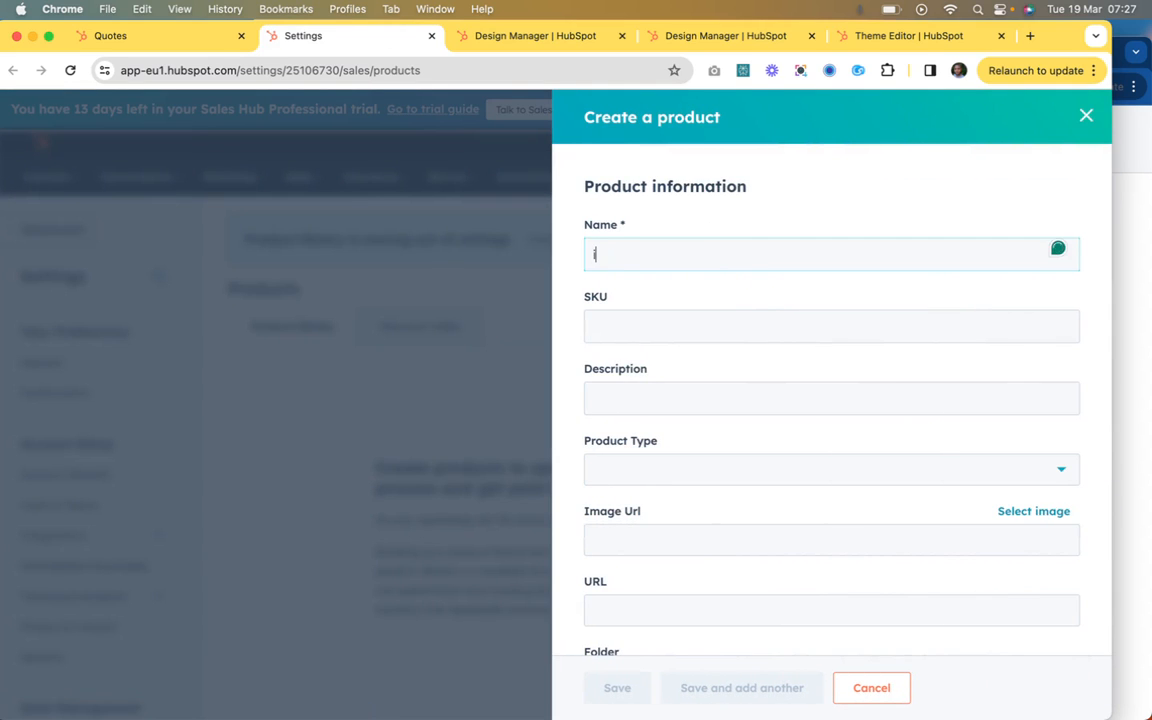
pyautogui.write('PHo')
pyautogui.press('BackSpace')
# Step: Set the product's unit price to 2000 and its unit cost to 1000
pyautogui.scroll(-5, 736, 372)
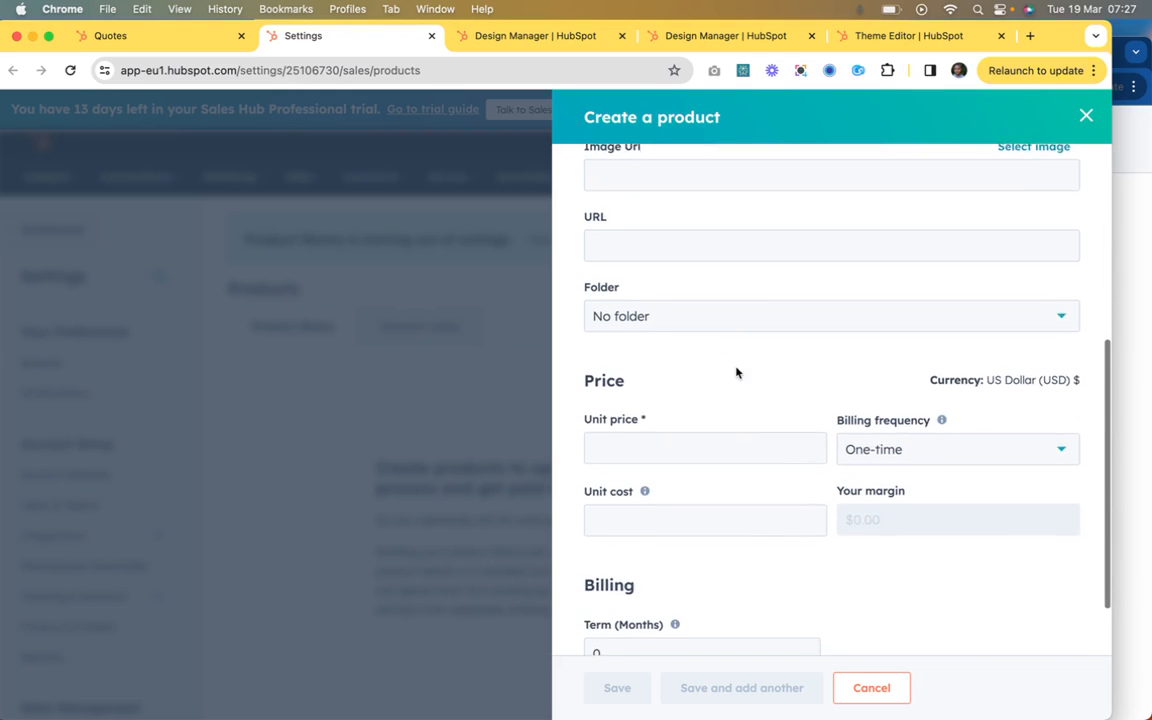
pyautogui.click(665, 375)
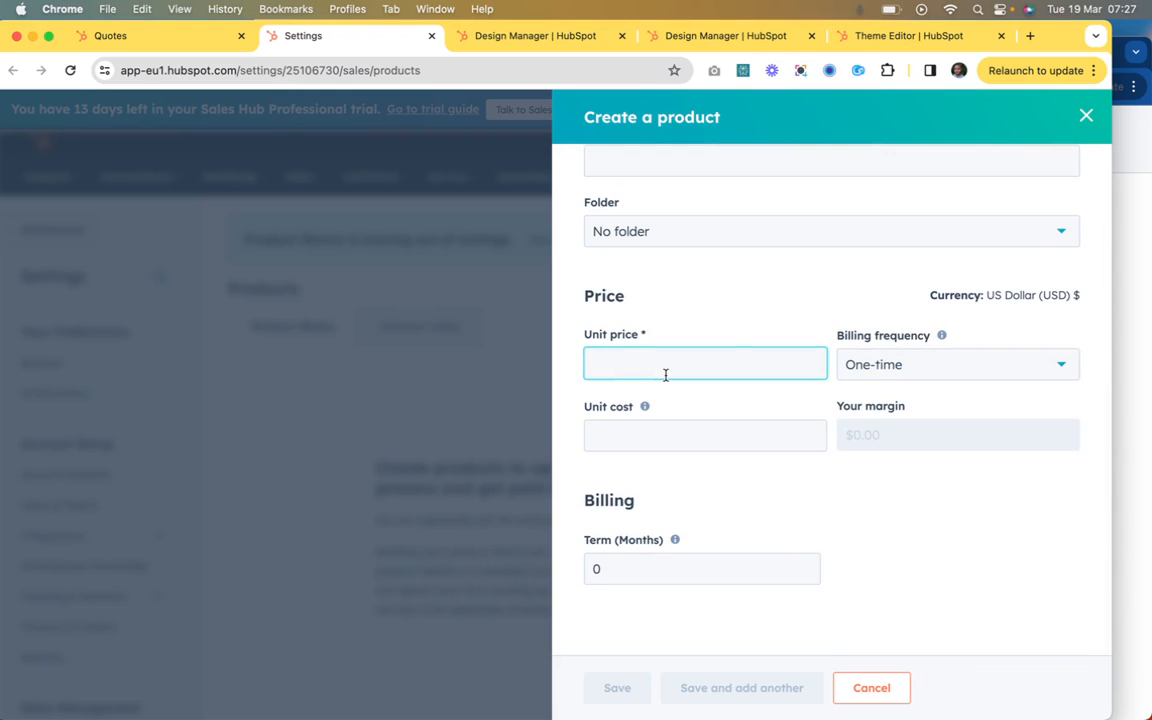
pyautogui.write('2000')
pyautogui.click(633, 437)
pyautogui.write('1000')
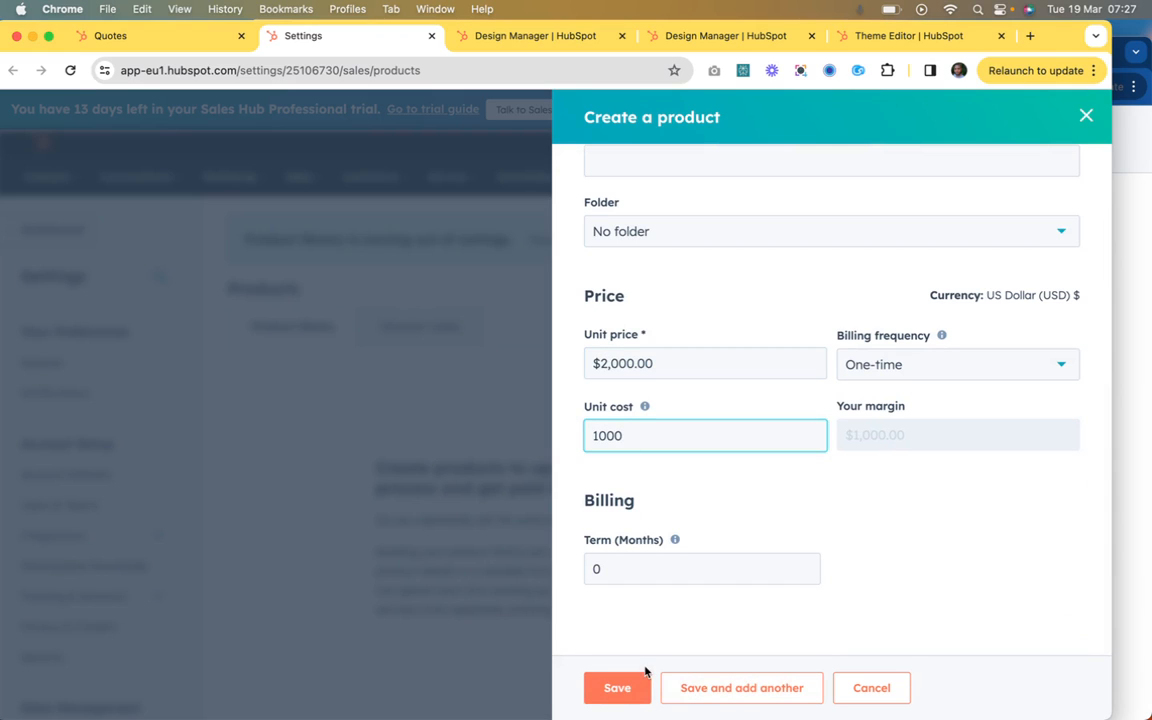
# Step: Save the new iPhone product and return to the quote's deal form to review its fields
pyautogui.click(625, 686)
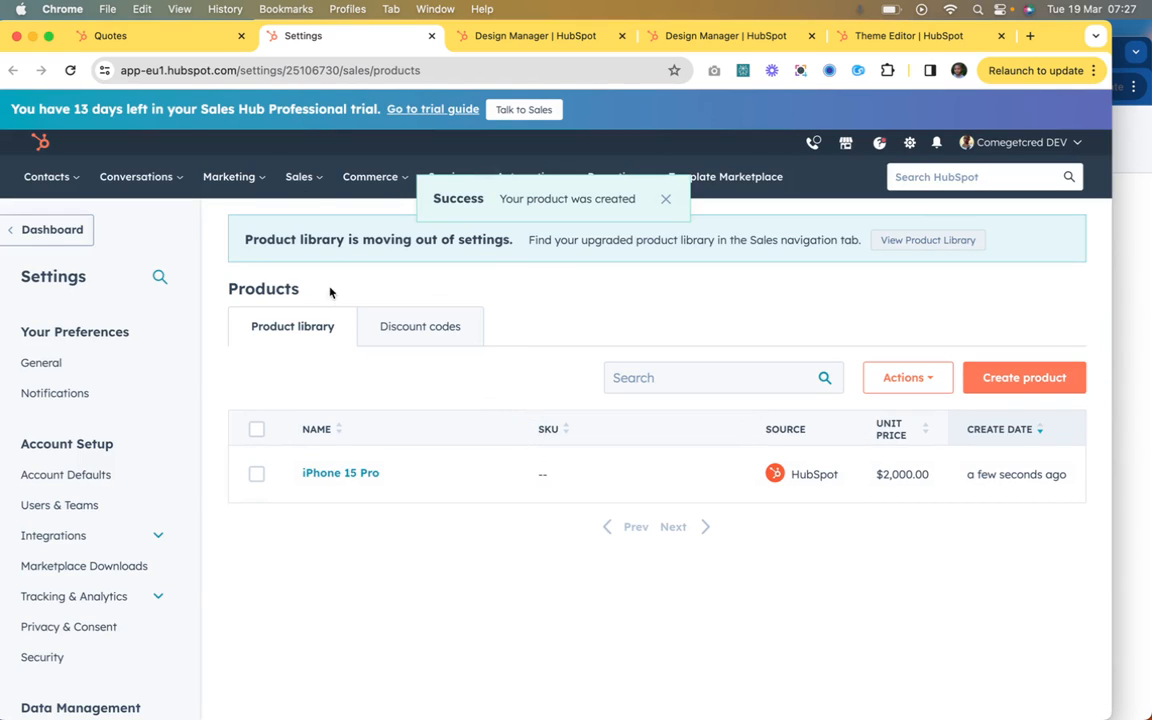
pyautogui.click(185, 33)
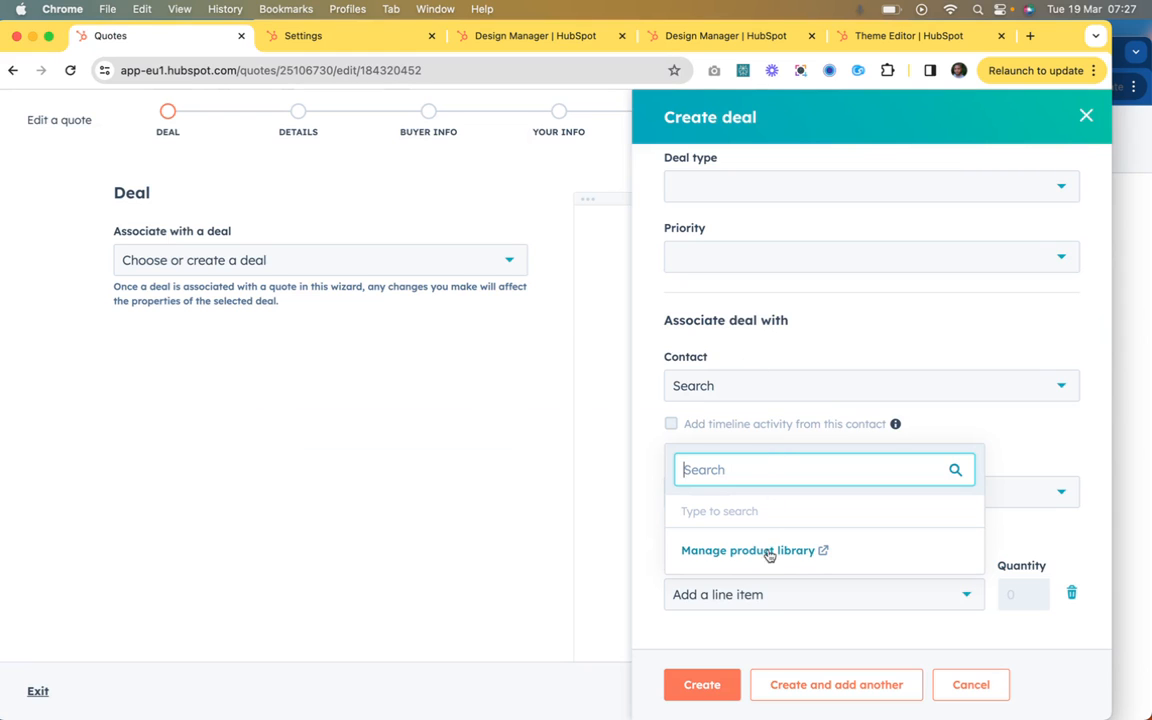
pyautogui.click(910, 392)
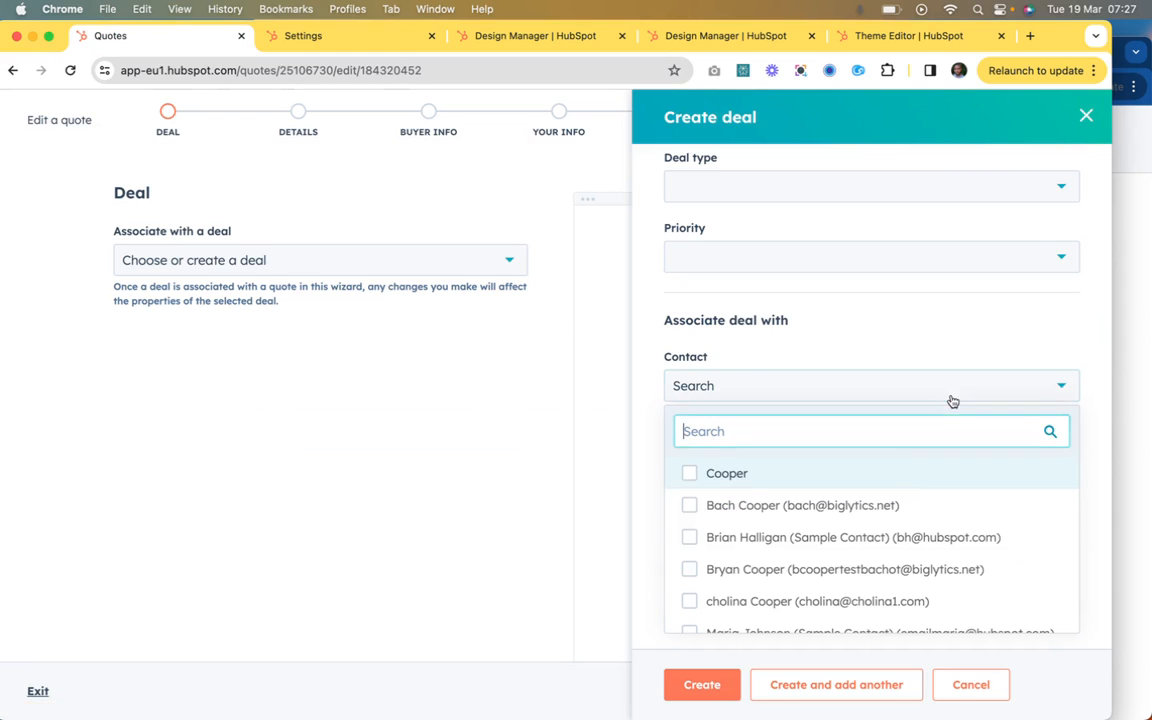
pyautogui.click(890, 396)
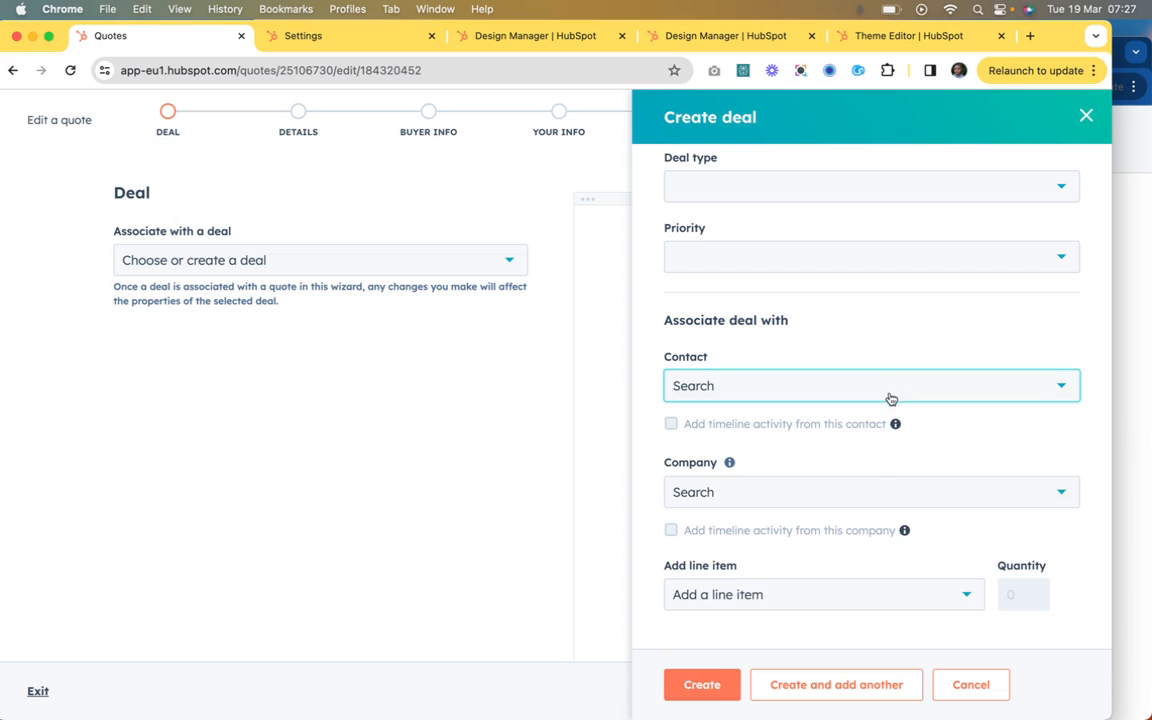
pyautogui.scroll(5, 842, 490)
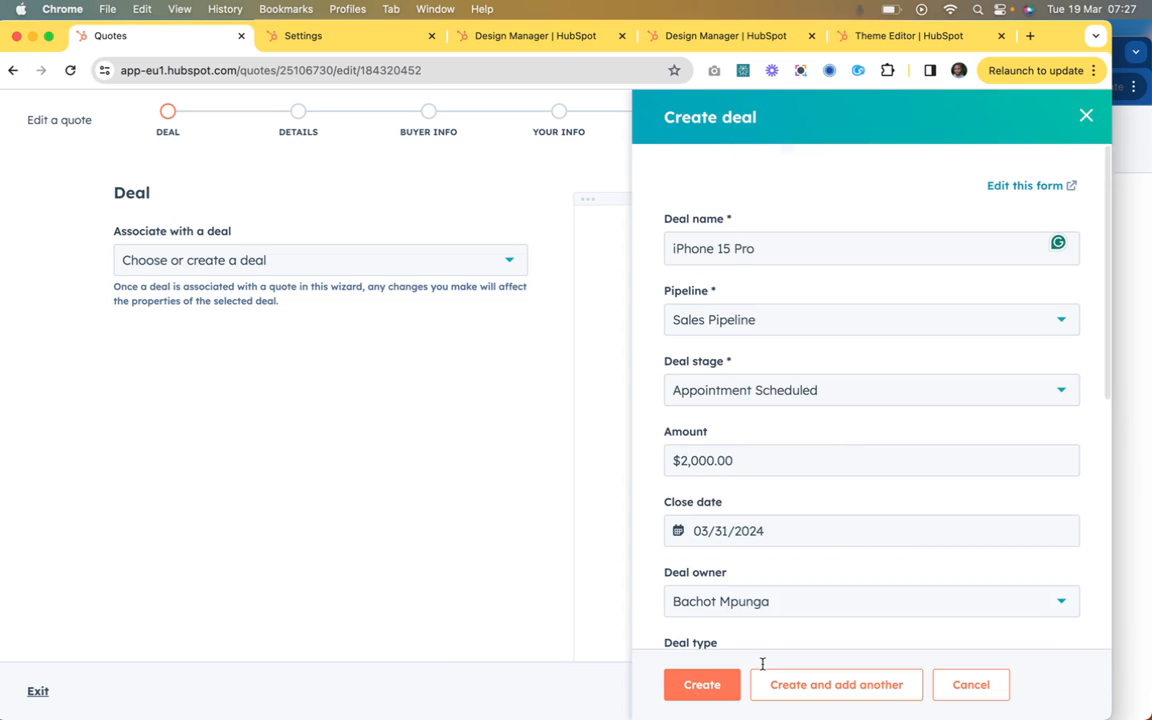
pyautogui.scroll(-5, 776, 586)
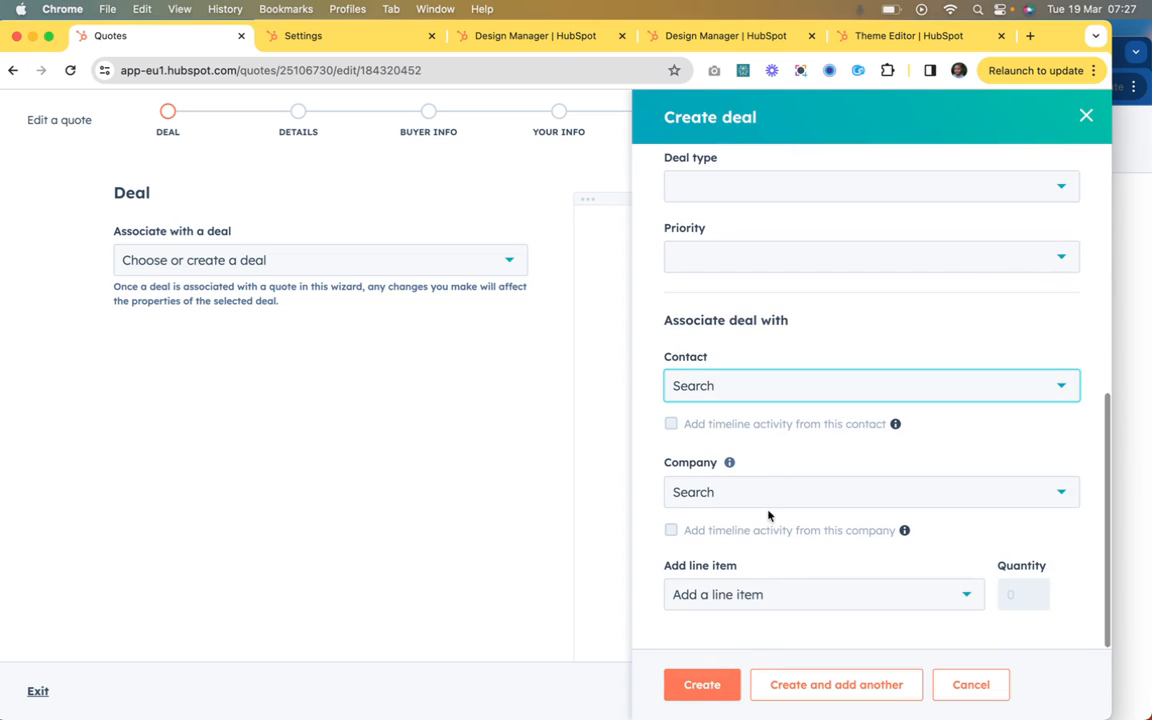
# Step: Add the iPhone 15 Pro product as the deal's line item and create the deal
pyautogui.click(753, 594)
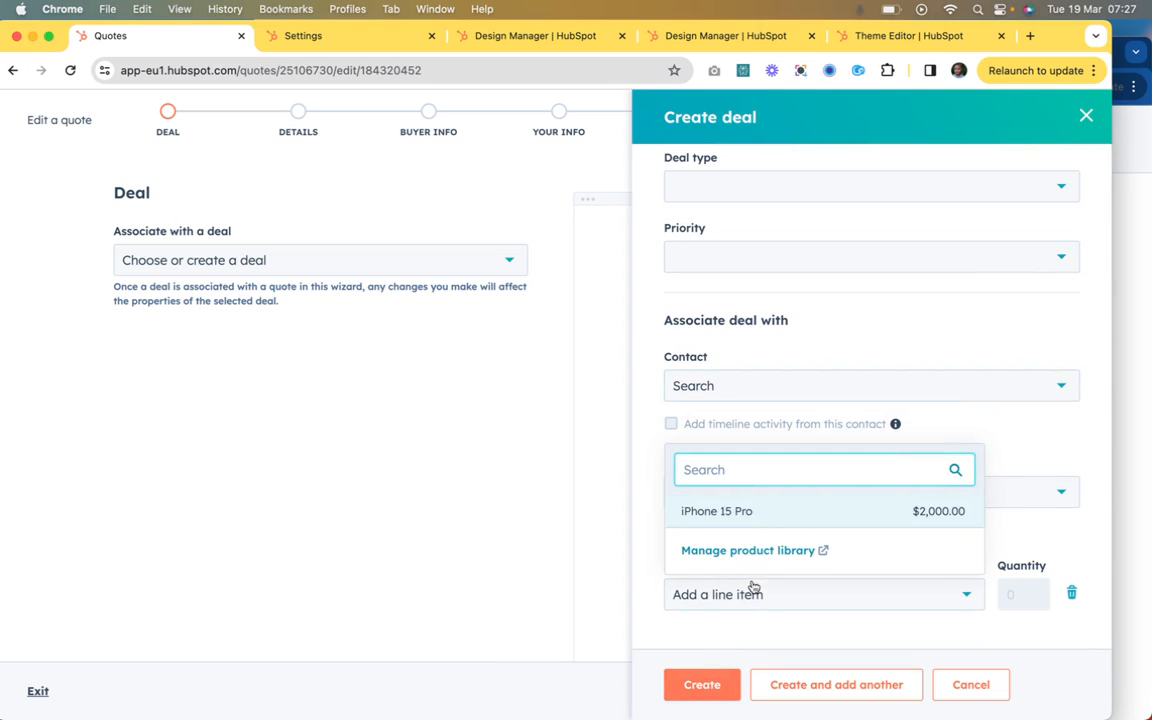
pyautogui.click(753, 507)
pyautogui.click(701, 683)
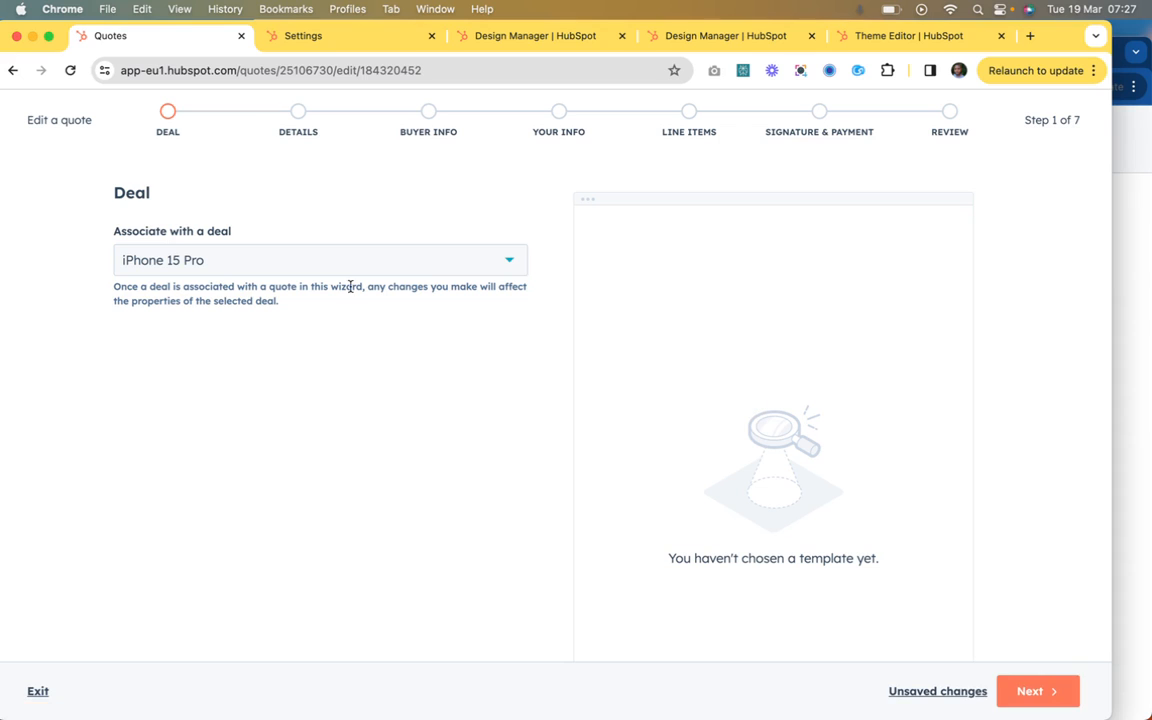
# Step: Continue to the quote details and apply the Basic Simple Quote template
pyautogui.scroll(-2, 805, 469)
pyautogui.click(1032, 691)
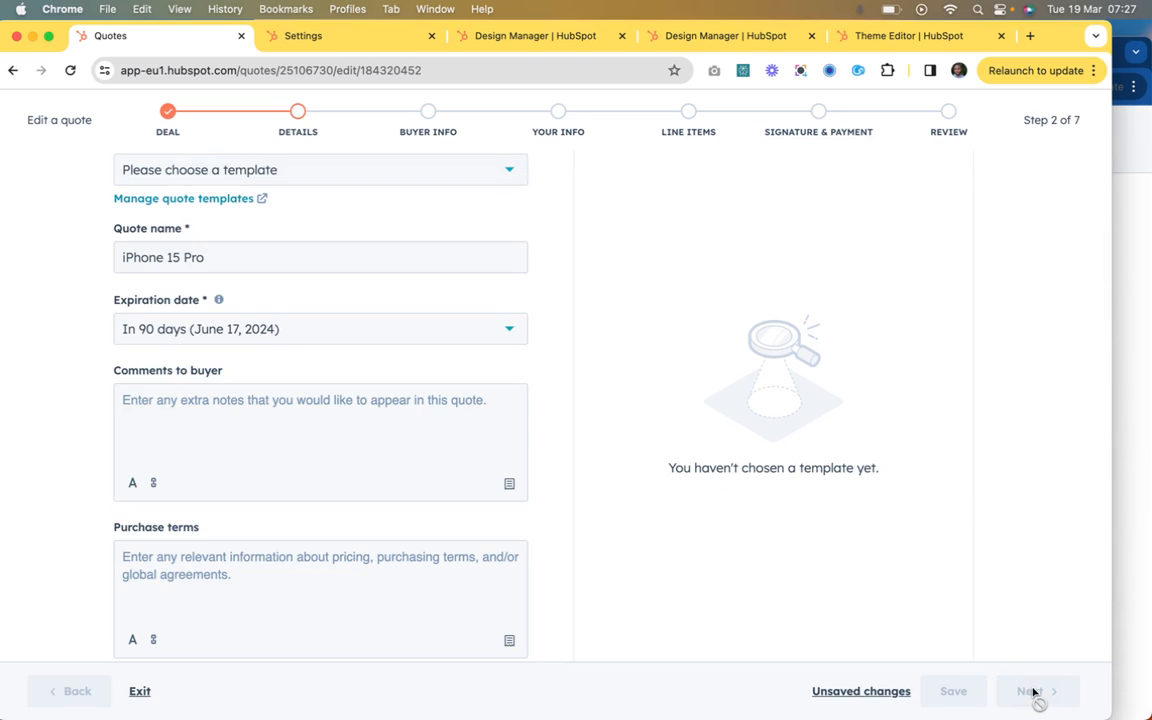
pyautogui.click(400, 180)
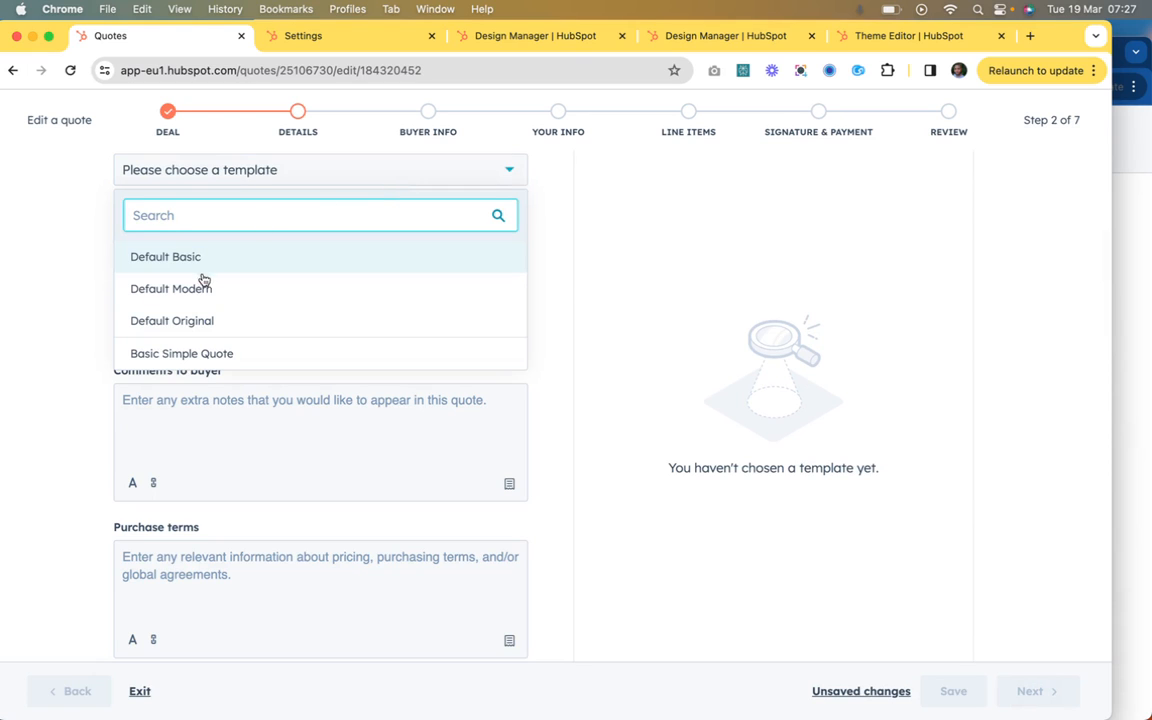
pyautogui.click(190, 355)
# Step: Enter "Buyer note" as the comments to the buyer and "Terms" as the purchase terms
pyautogui.scroll(-2, 240, 408)
pyautogui.scroll(-1, 240, 408)
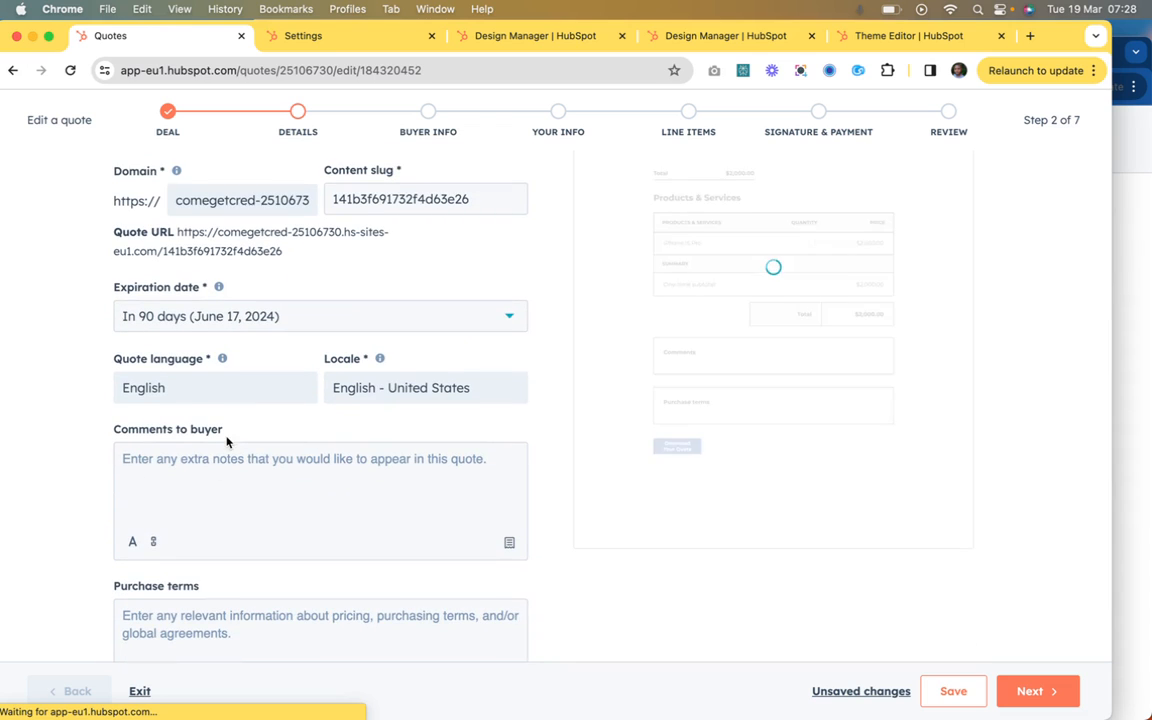
pyautogui.scroll(-1, 226, 440)
pyautogui.click(204, 408)
pyautogui.click(183, 535)
pyautogui.click(209, 408)
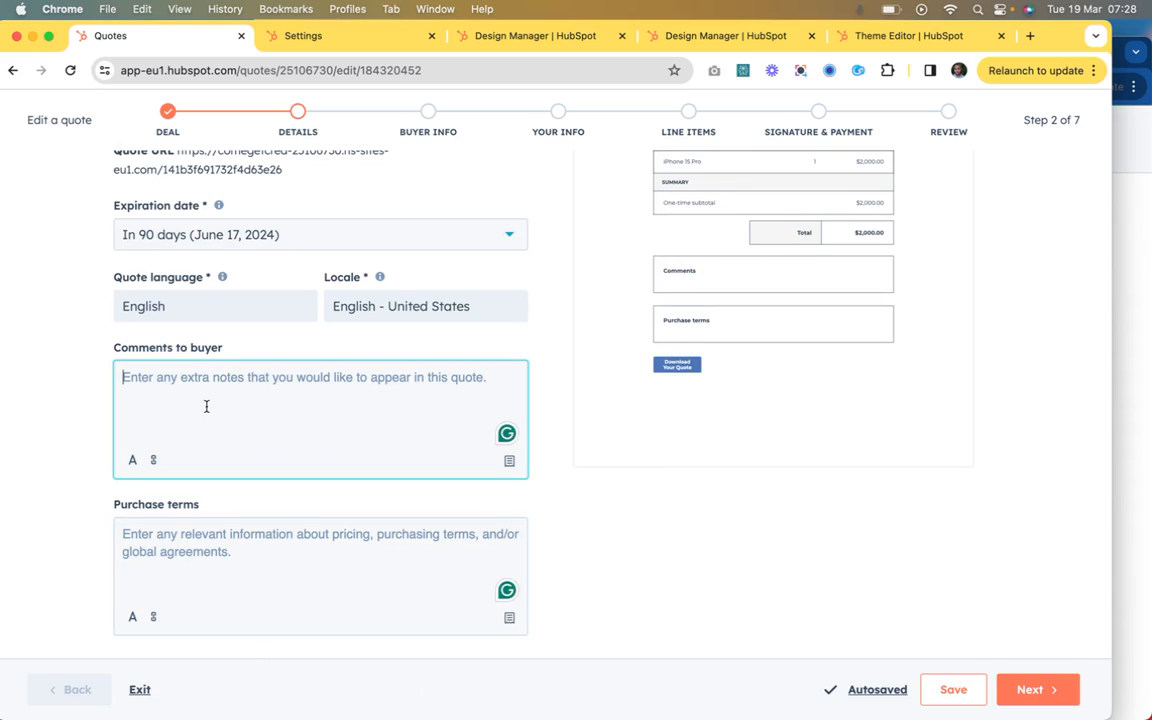
pyautogui.write('Buyer not')
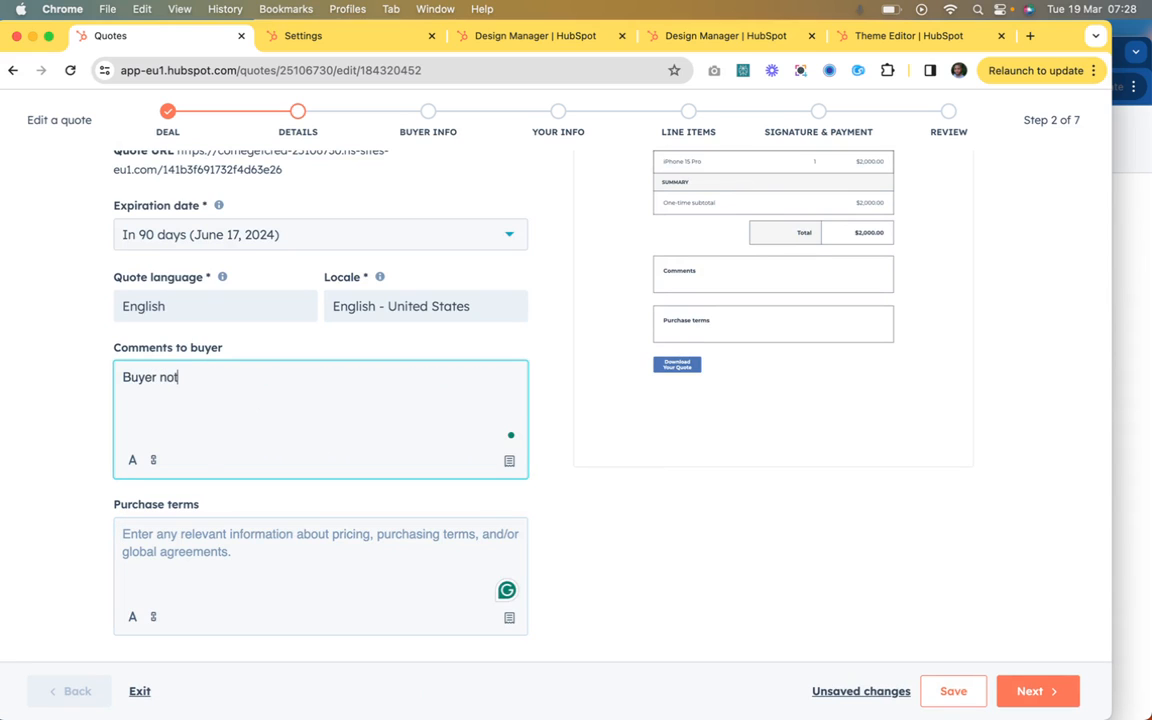
pyautogui.write('e')
pyautogui.click(195, 555)
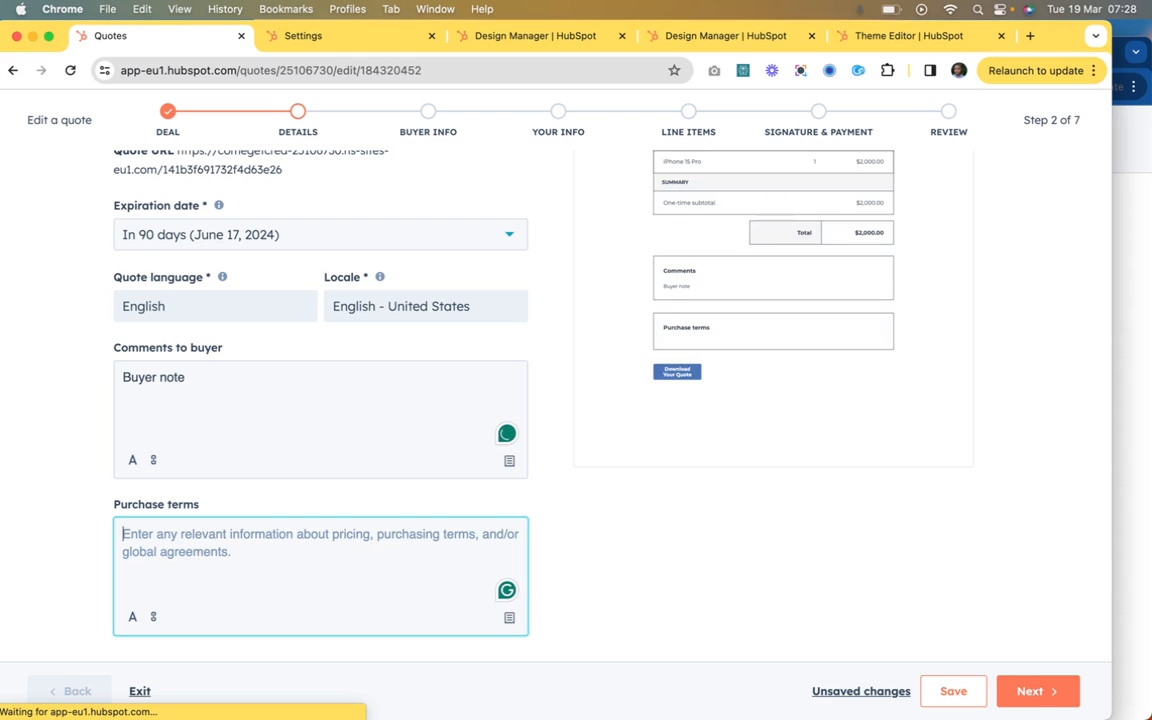
pyautogui.write('Terms')
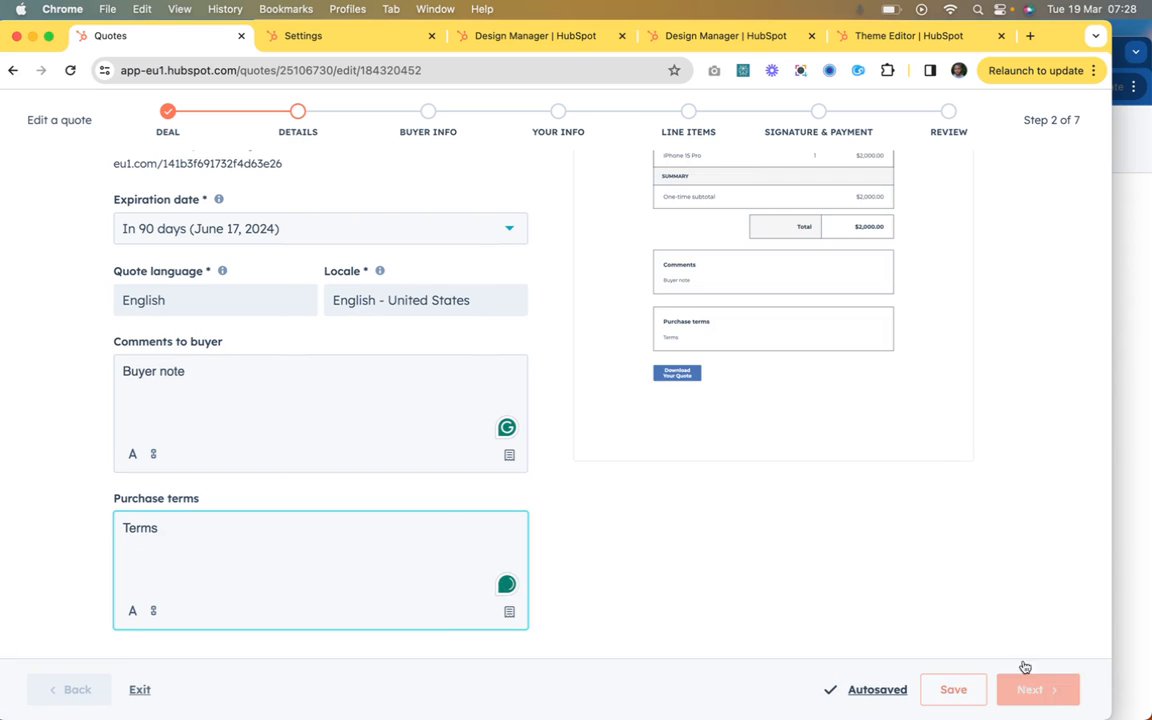
# Step: Advance the quote through the buyer and sender information without changes and review its line items
pyautogui.click(1120, 64)
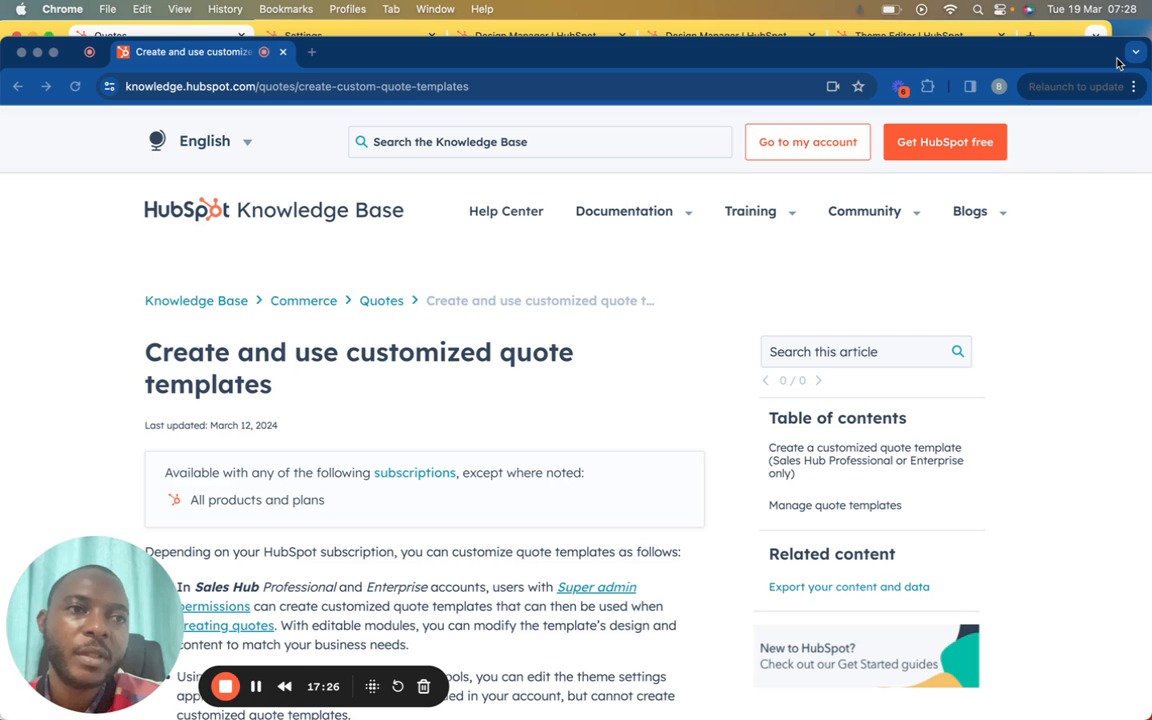
pyautogui.click(1057, 34)
pyautogui.scroll(5, 709, 331)
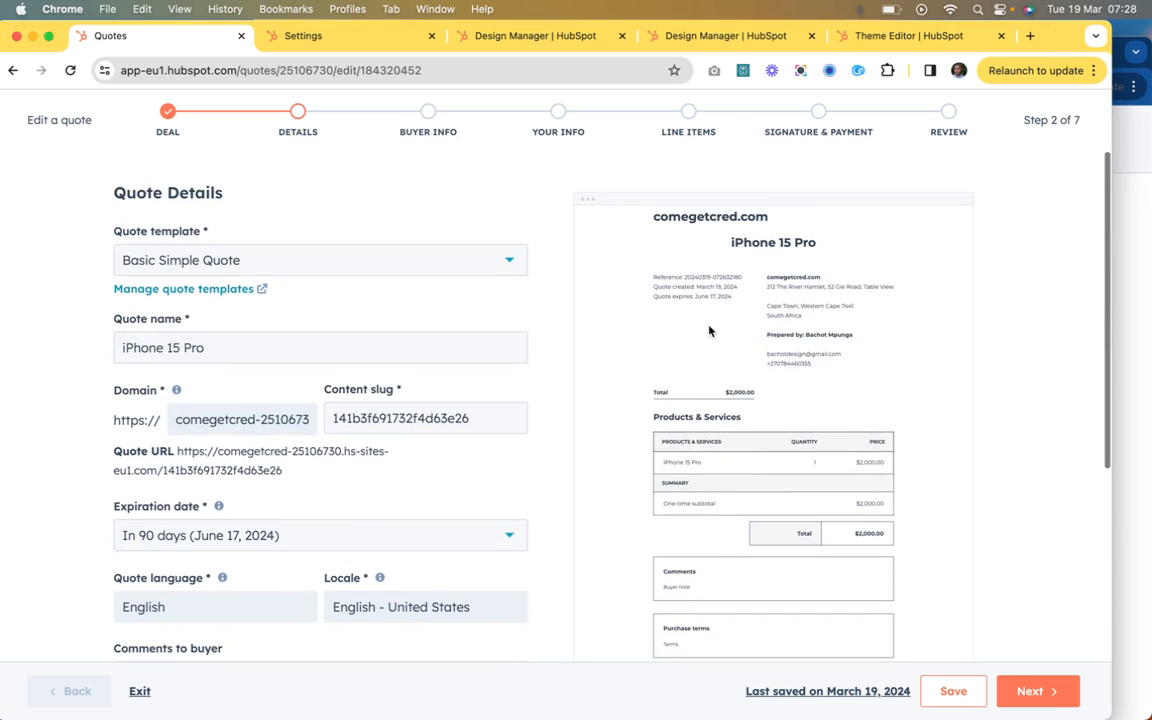
pyautogui.click(1030, 691)
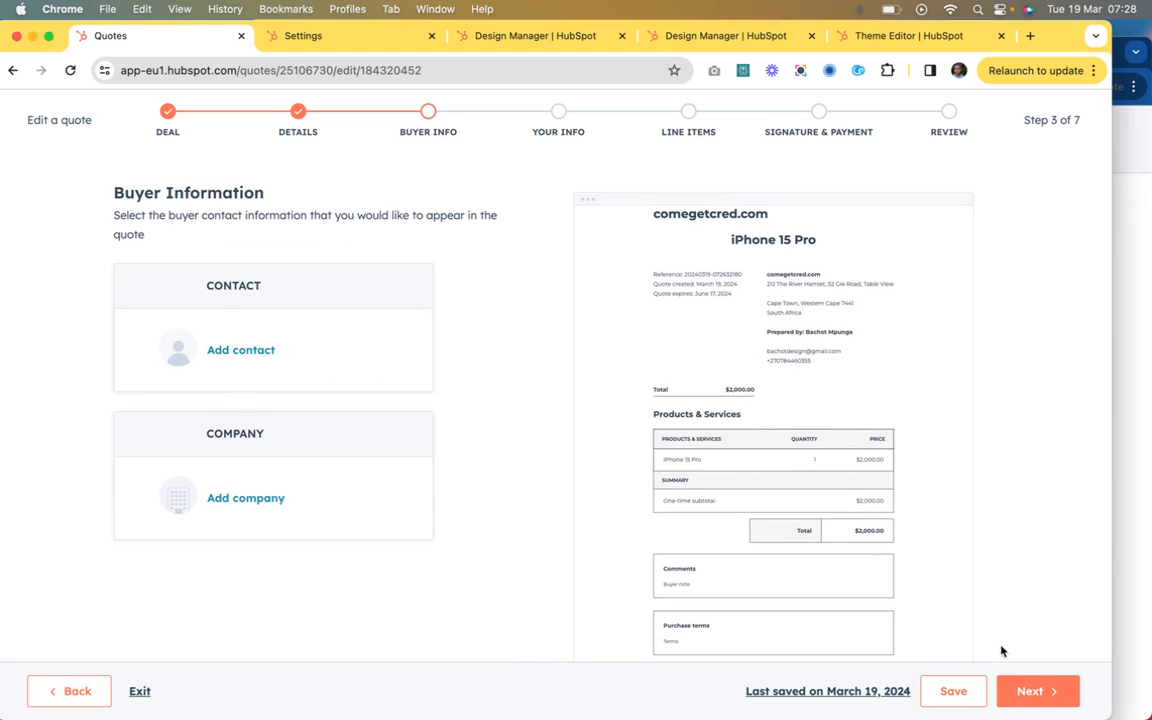
pyautogui.click(1017, 690)
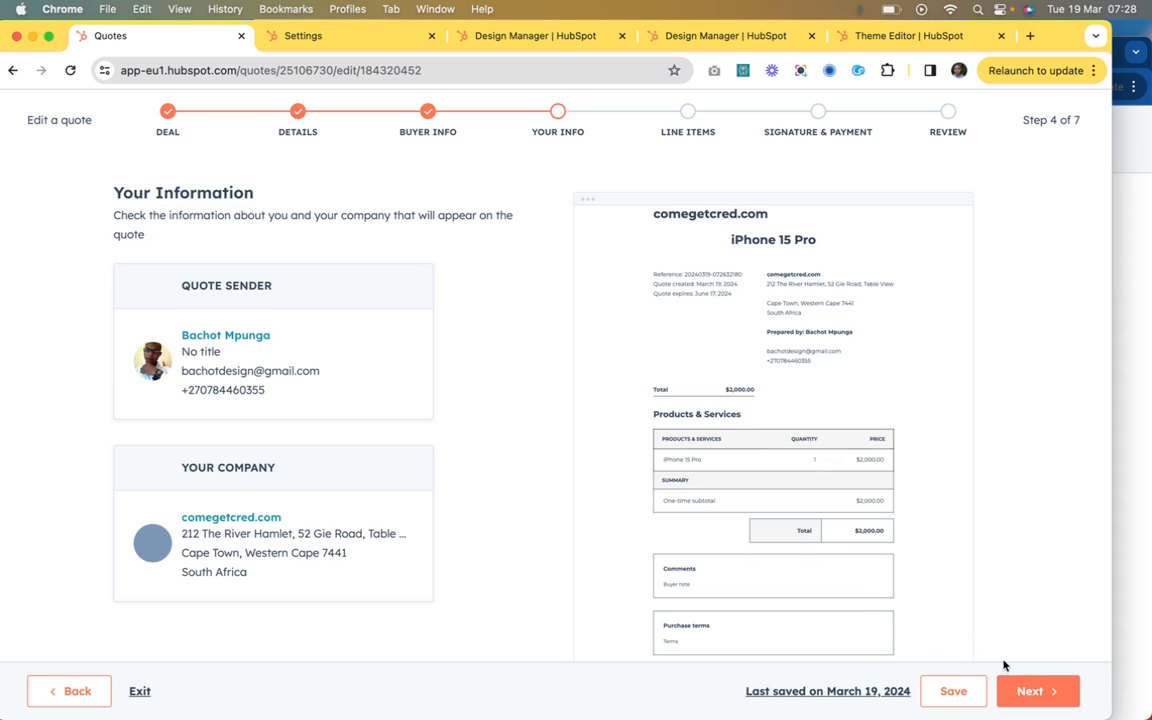
pyautogui.click(1027, 690)
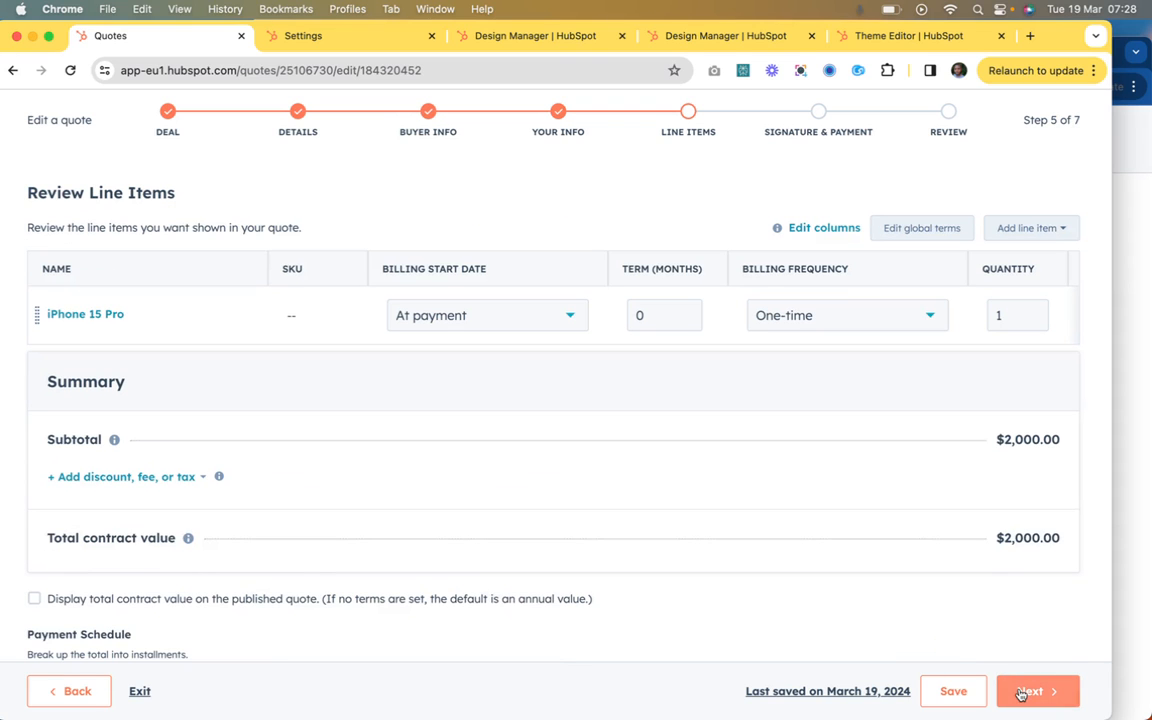
pyautogui.scroll(-2, 921, 484)
pyautogui.scroll(2, 921, 484)
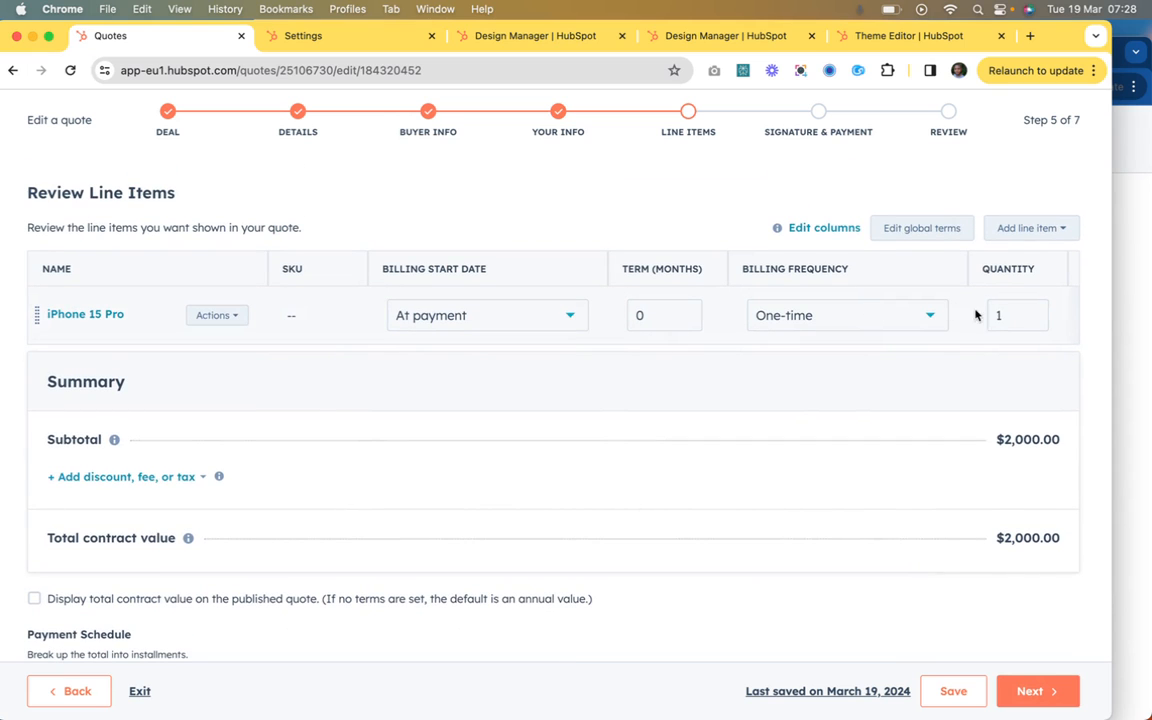
pyautogui.hscroll(10, 960, 315)
pyautogui.hscroll(-10, 944, 314)
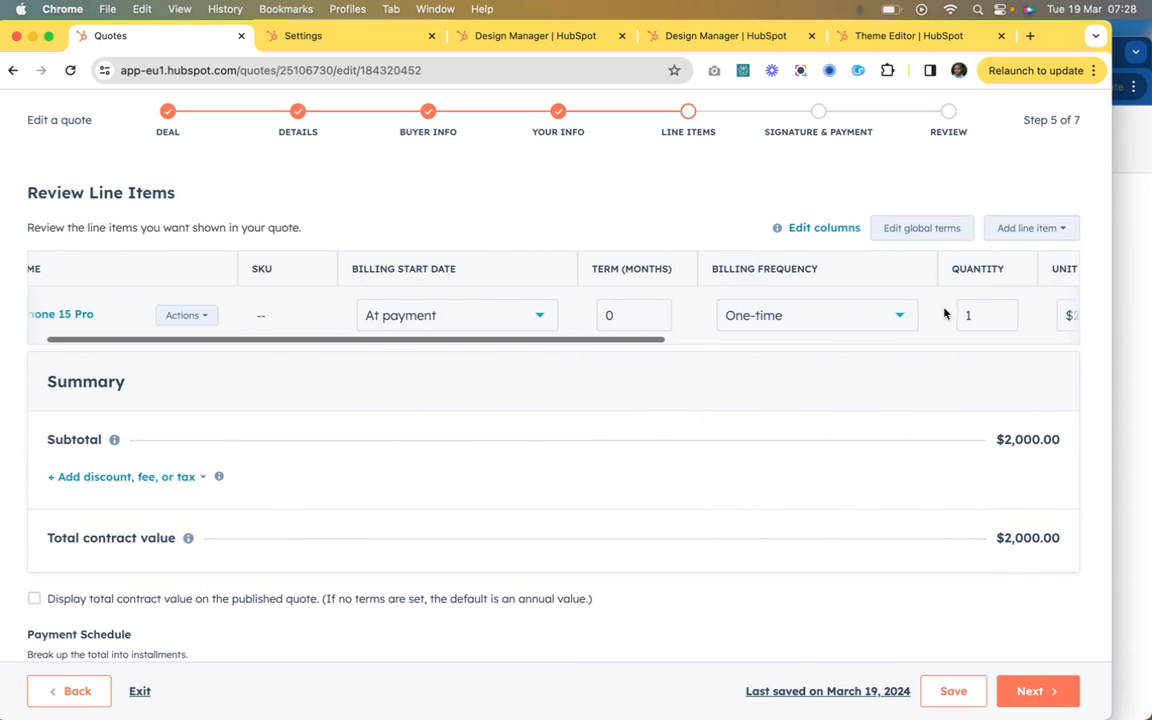
# Step: Continue to signature and payment and include space for a written signature and a countersignature
pyautogui.click(1040, 690)
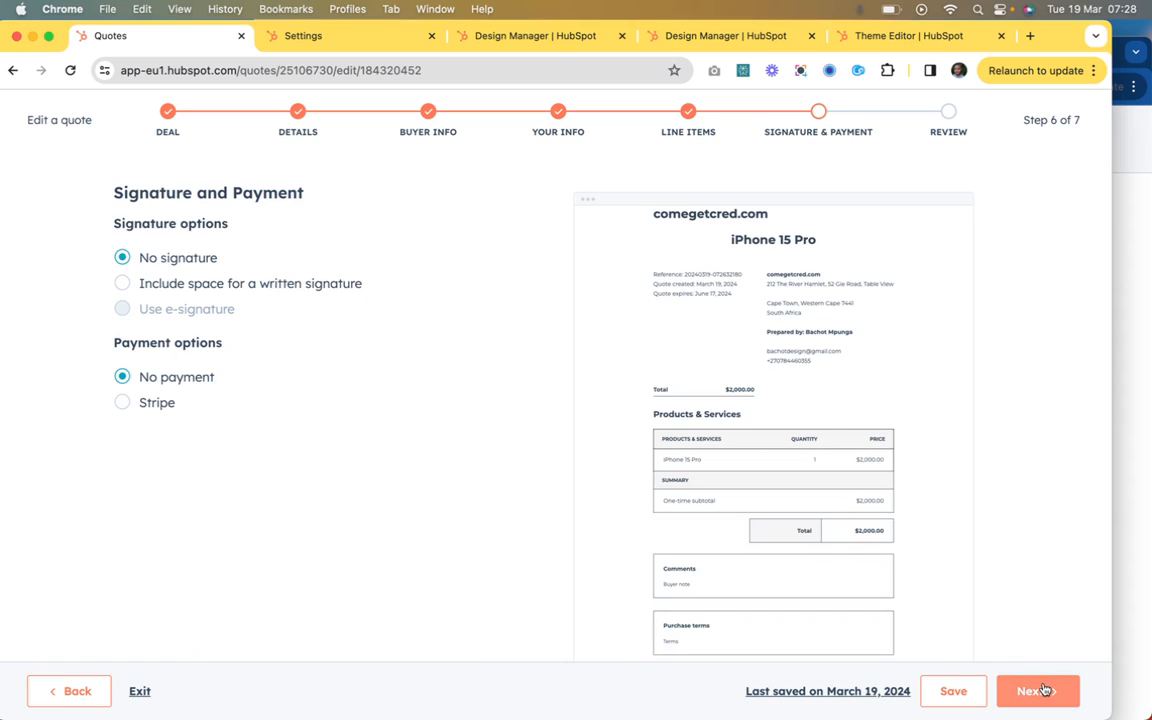
pyautogui.scroll(-3, 792, 450)
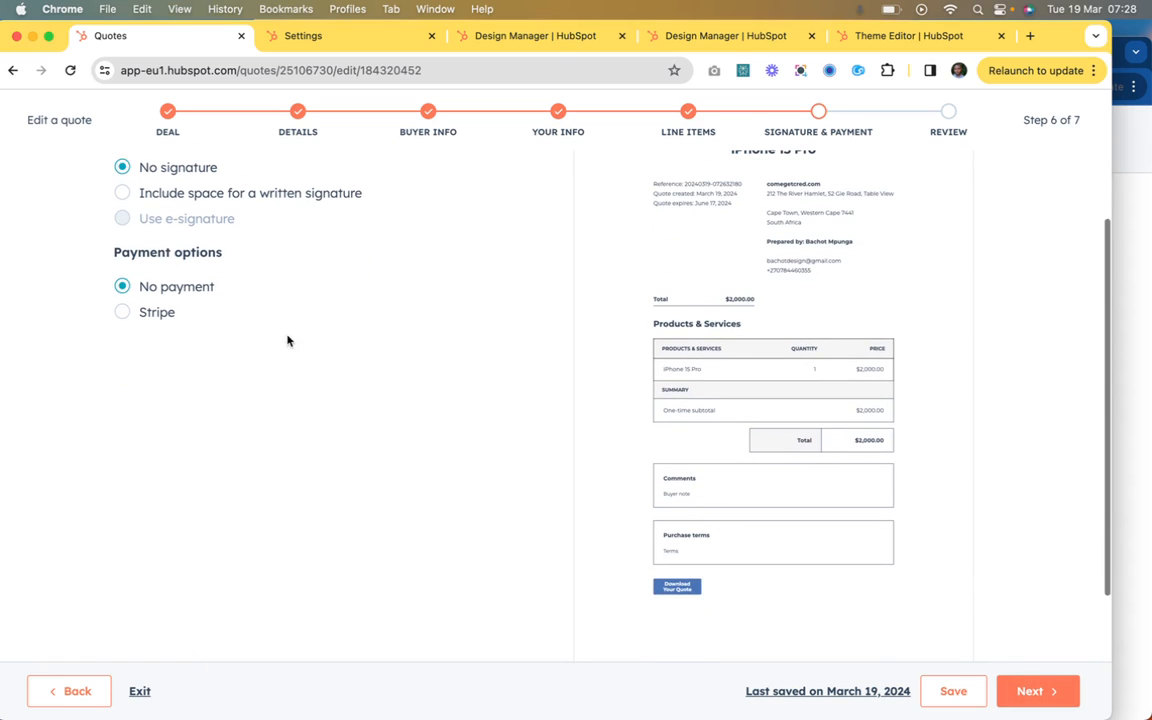
pyautogui.click(192, 197)
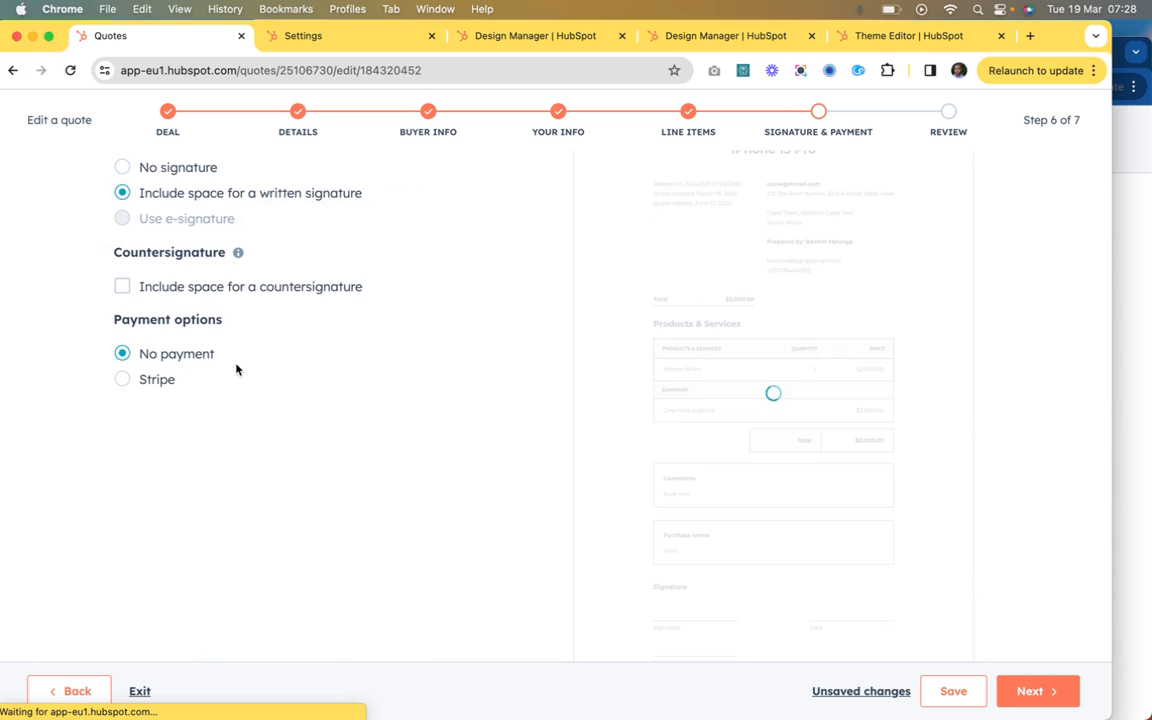
pyautogui.click(289, 288)
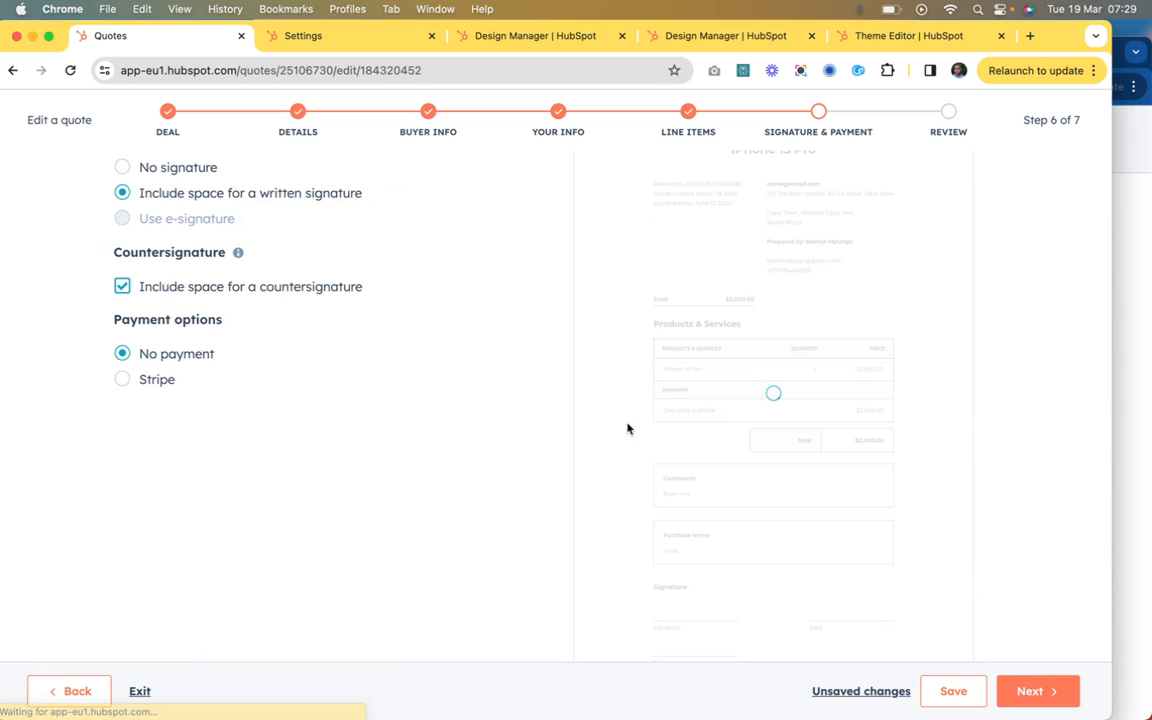
# Step: Publish the quote and copy its web page link, leaving the sharing dialog without writing an email
pyautogui.click(1035, 691)
pyautogui.click(1041, 692)
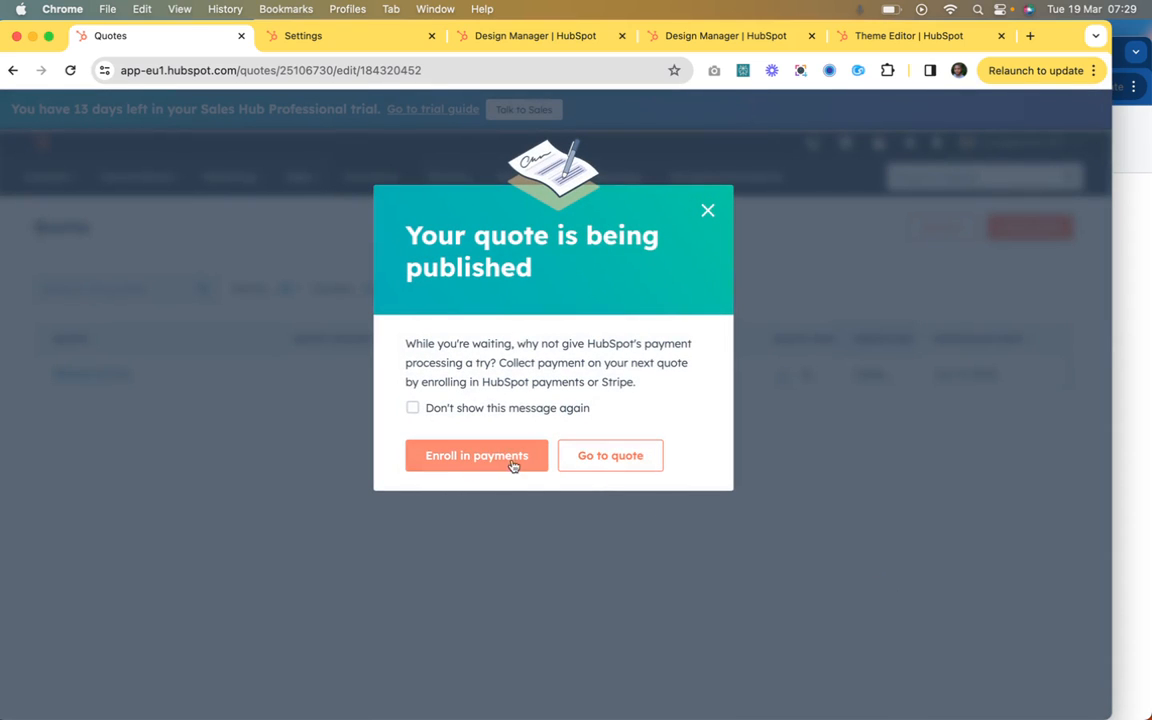
pyautogui.click(587, 457)
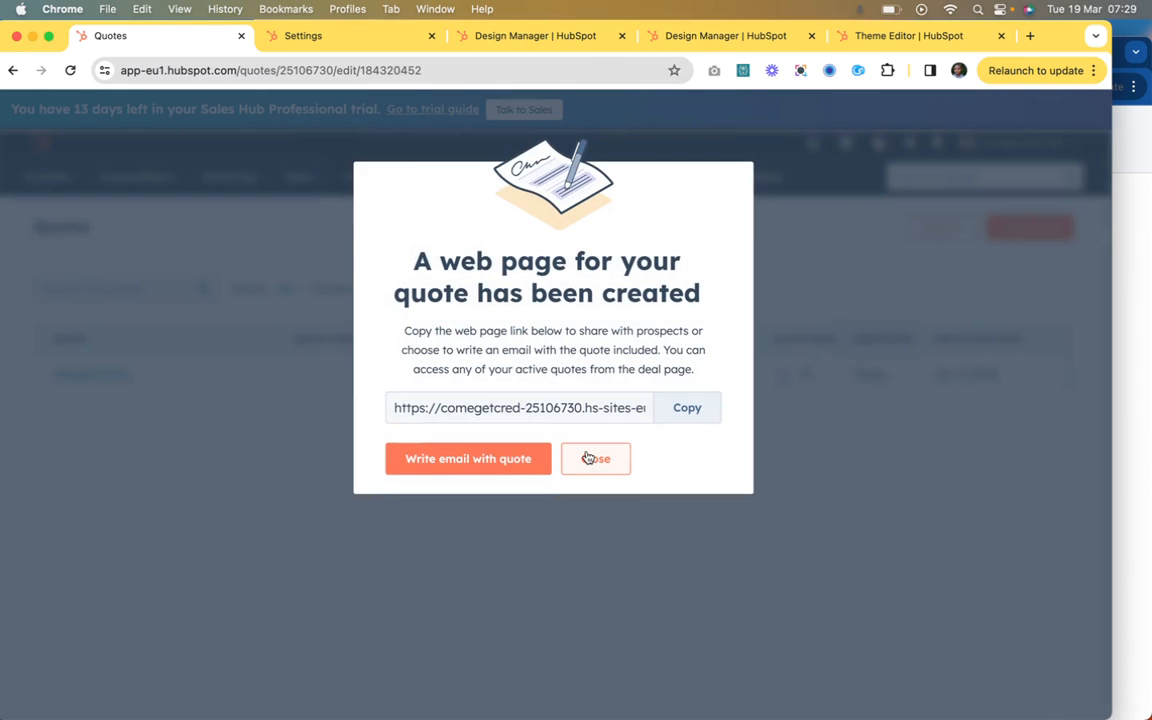
pyautogui.click(690, 412)
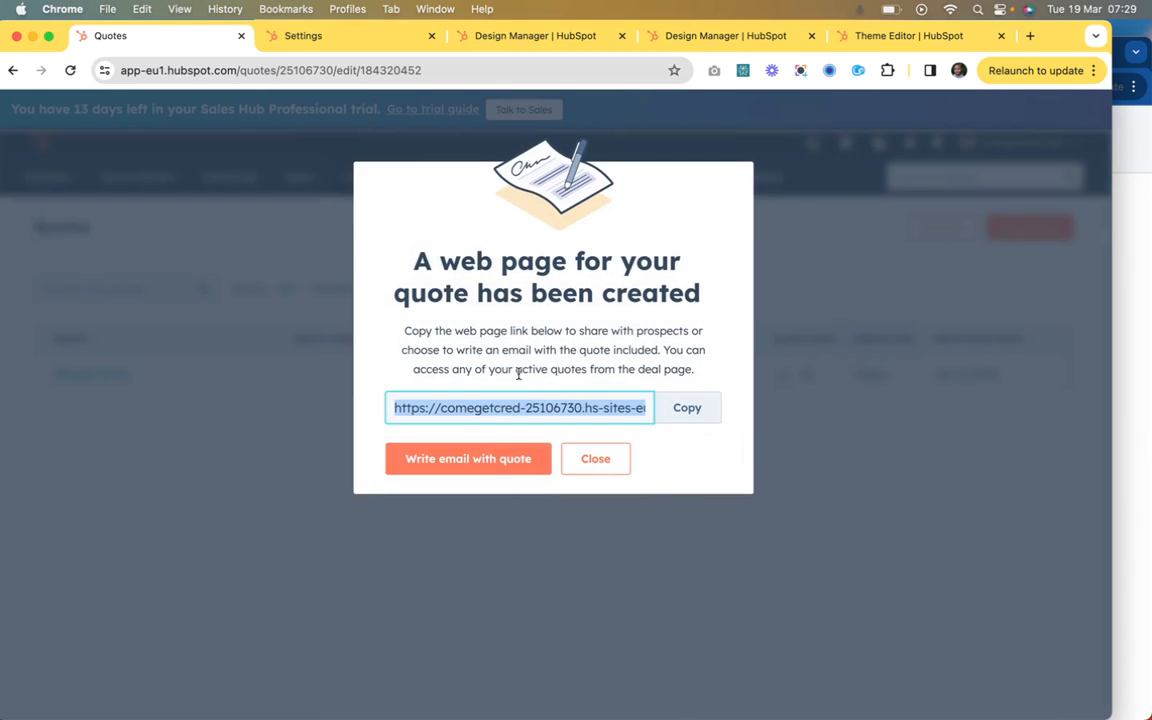
pyautogui.click(607, 459)
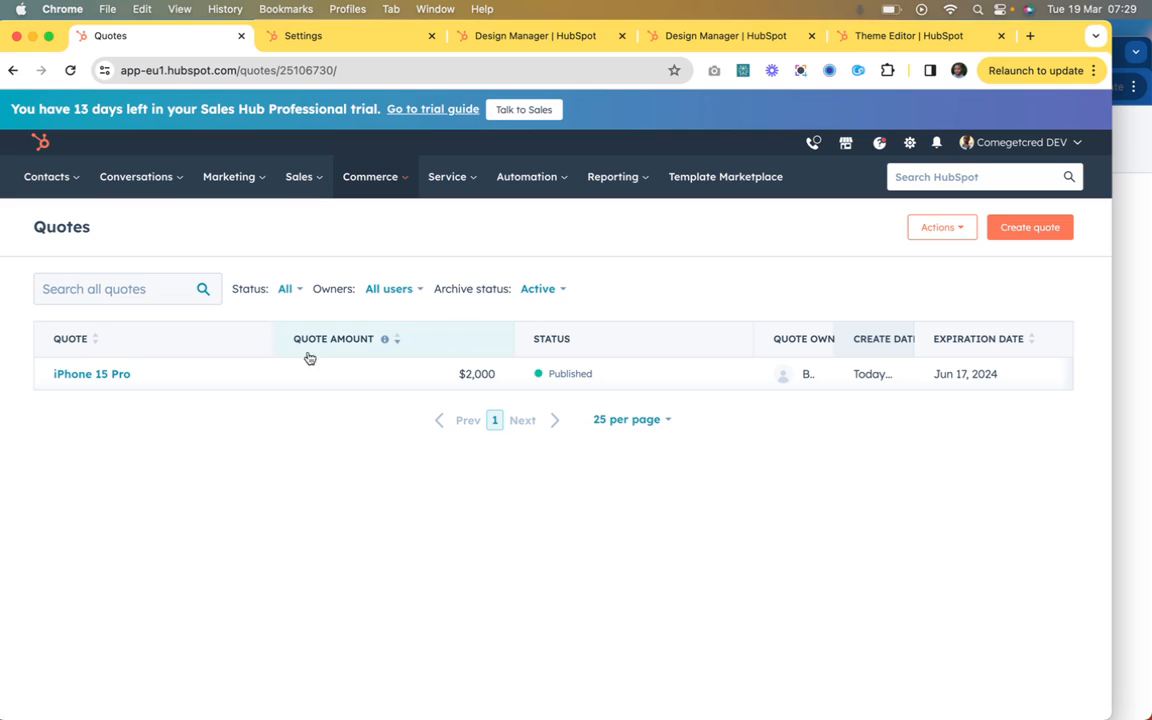
# Step: Open the iPhone 15 Pro quote's details and look through its published web page
pyautogui.click(206, 373)
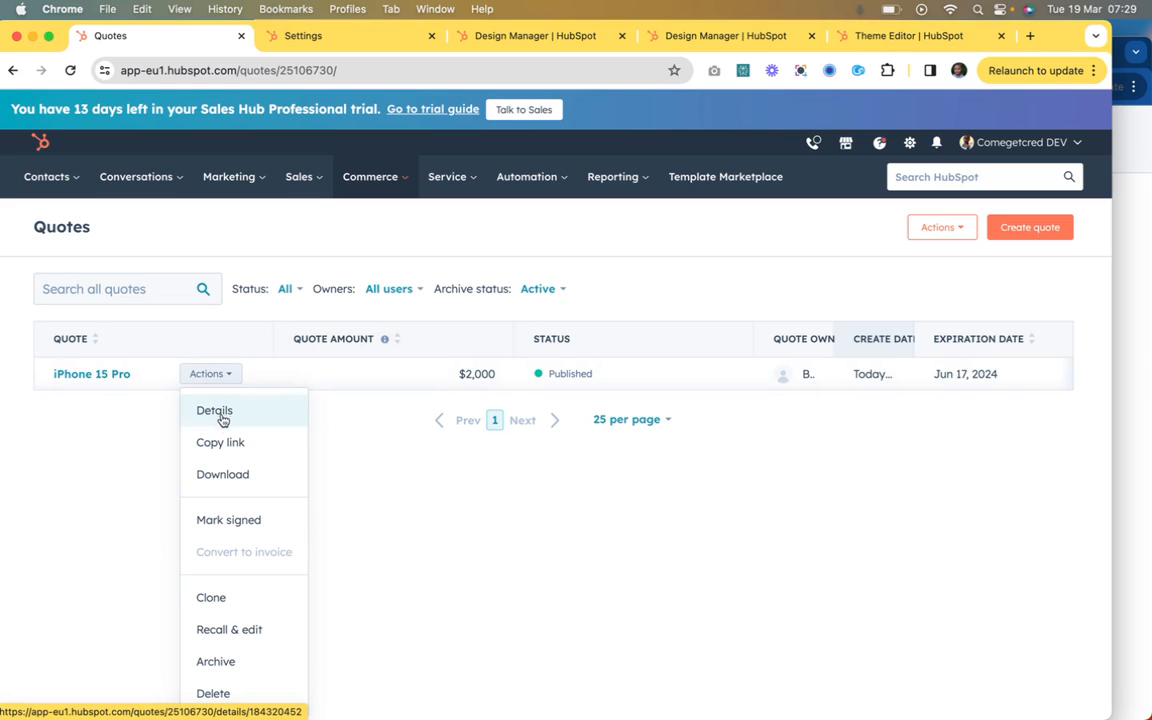
pyautogui.click(216, 414)
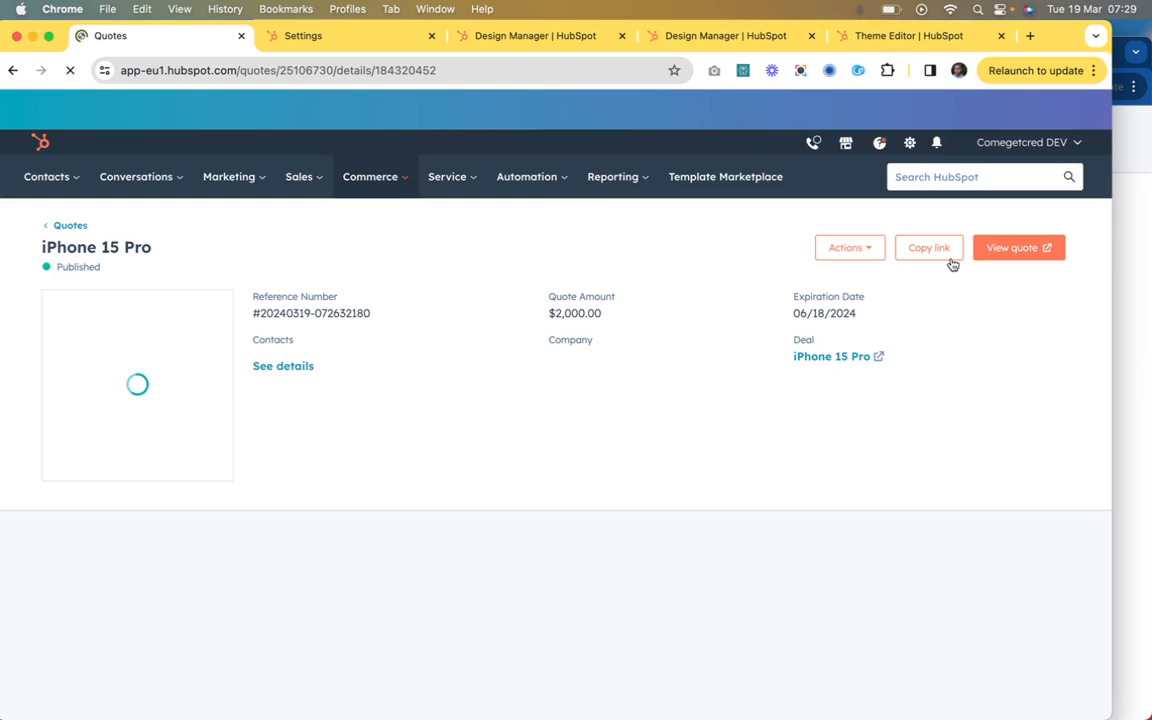
pyautogui.click(1005, 257)
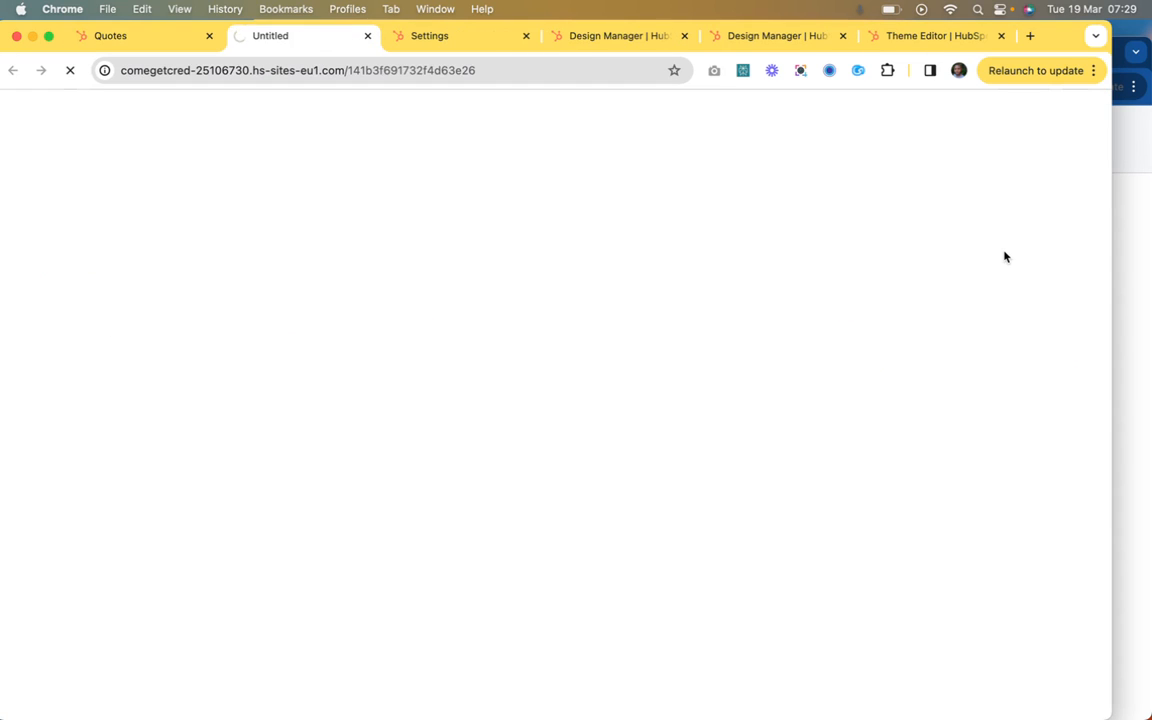
pyautogui.scroll(-2, 926, 398)
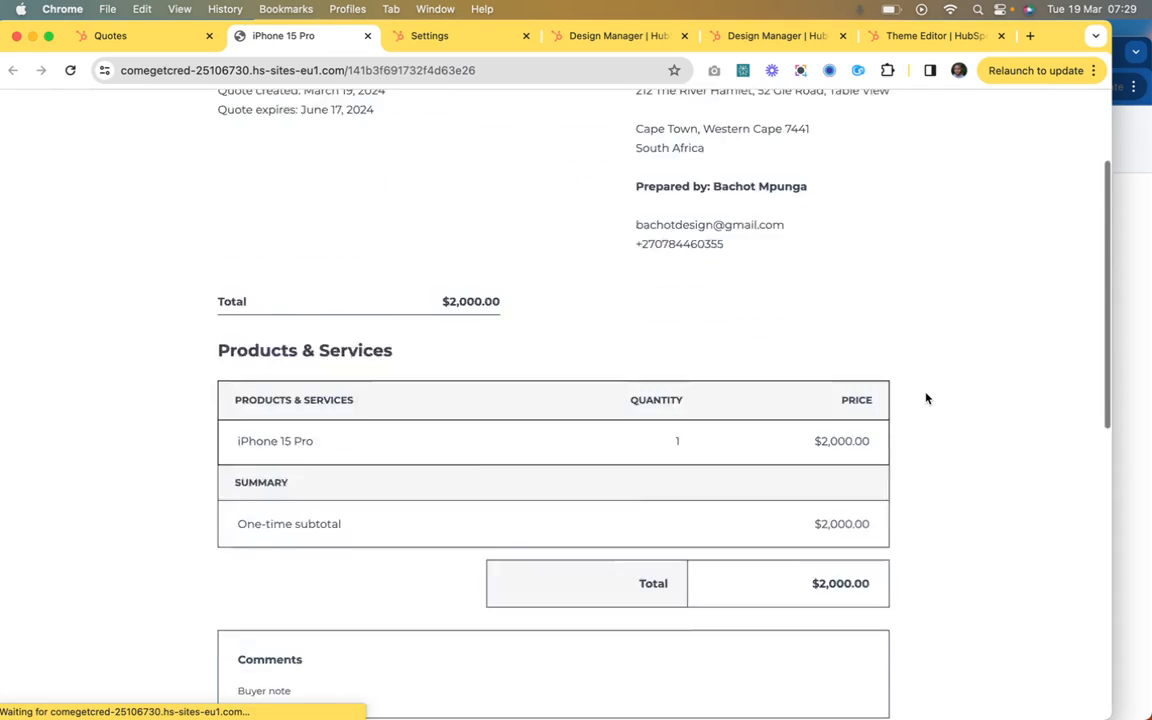
pyautogui.scroll(-8, 926, 398)
pyautogui.scroll(9, 926, 398)
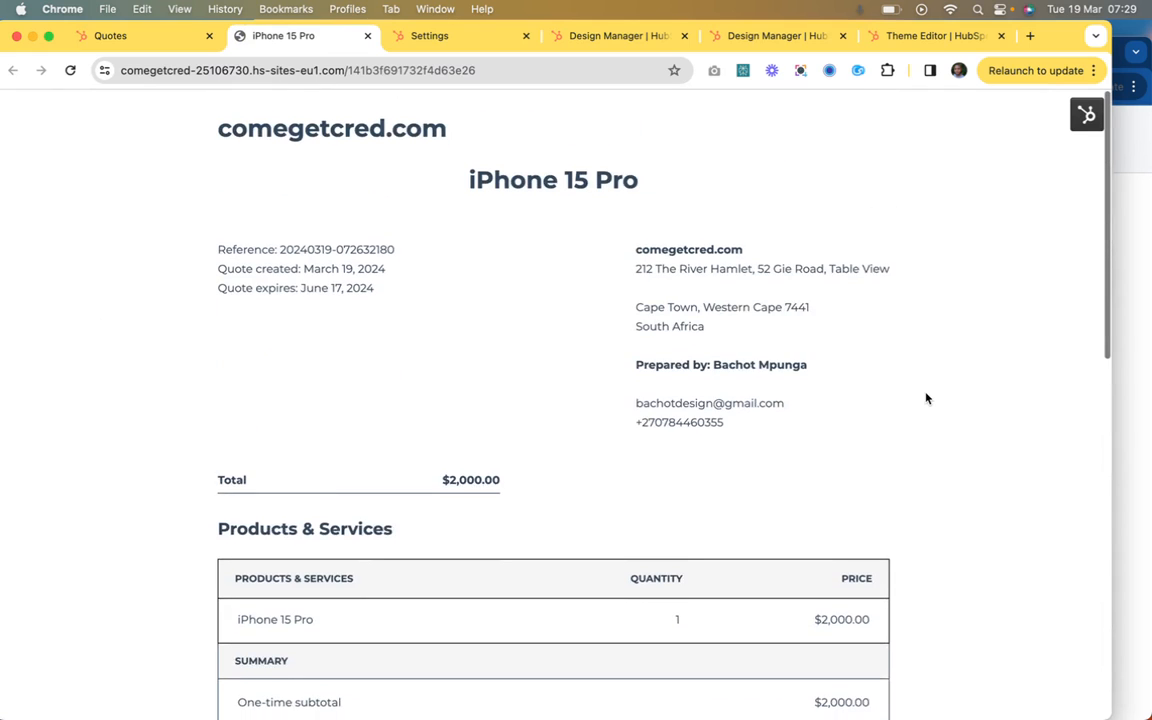
# Step: Leave the published quote and open the quote templates list in the account's Quotes object settings
pyautogui.click(166, 35)
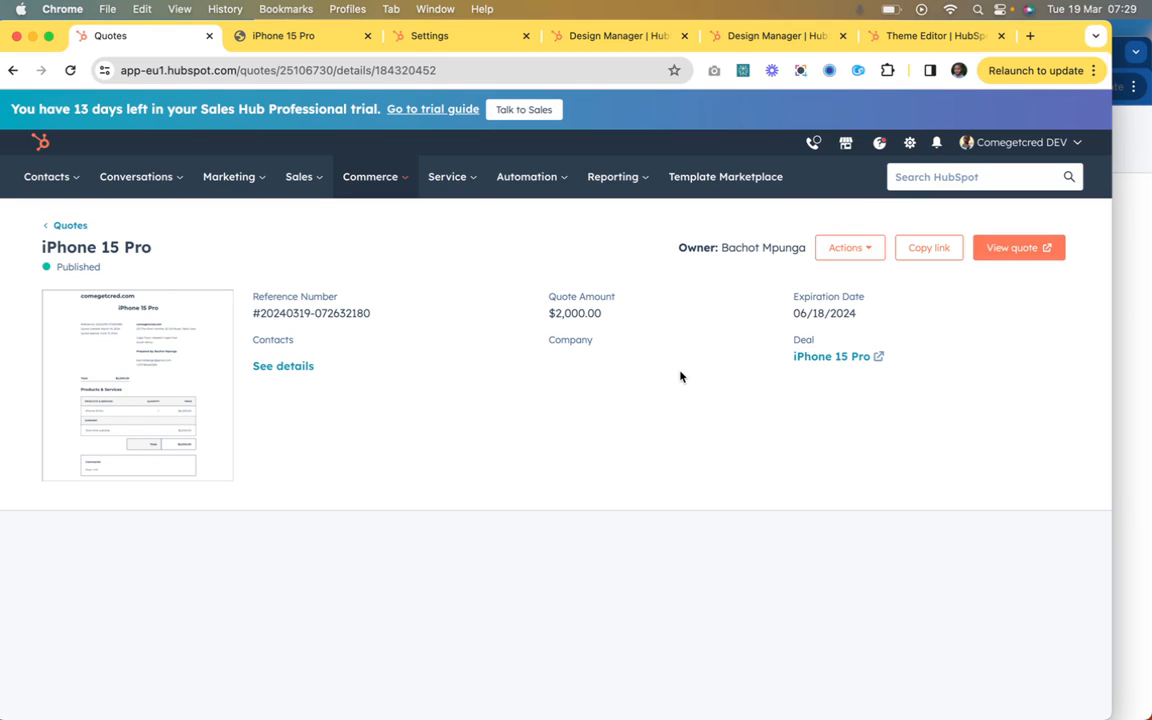
pyautogui.click(910, 145)
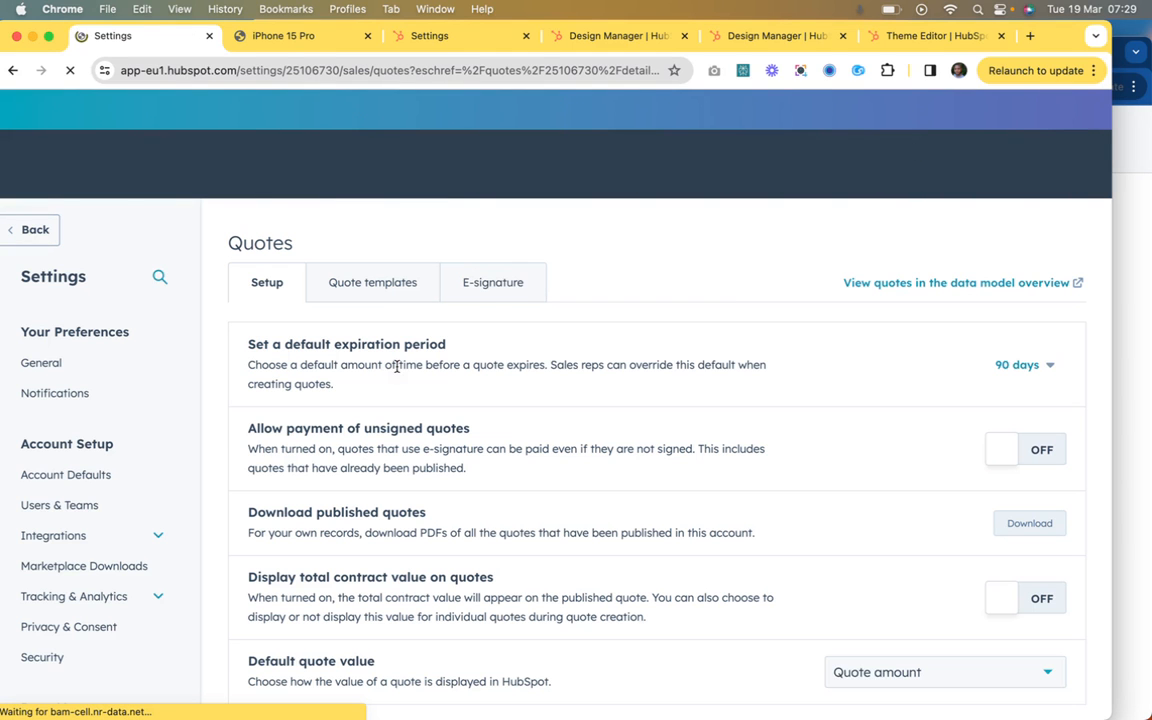
pyautogui.scroll(-5, 98, 507)
pyautogui.scroll(2, 95, 504)
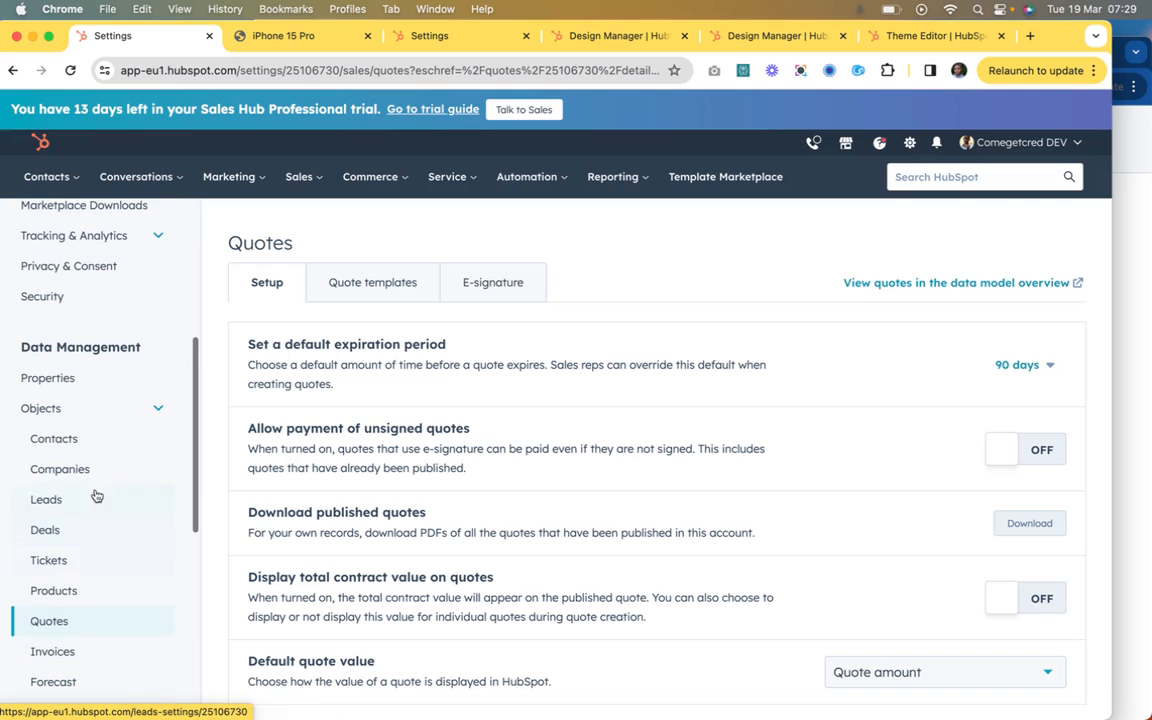
pyautogui.scroll(-2, 92, 500)
pyautogui.click(81, 528)
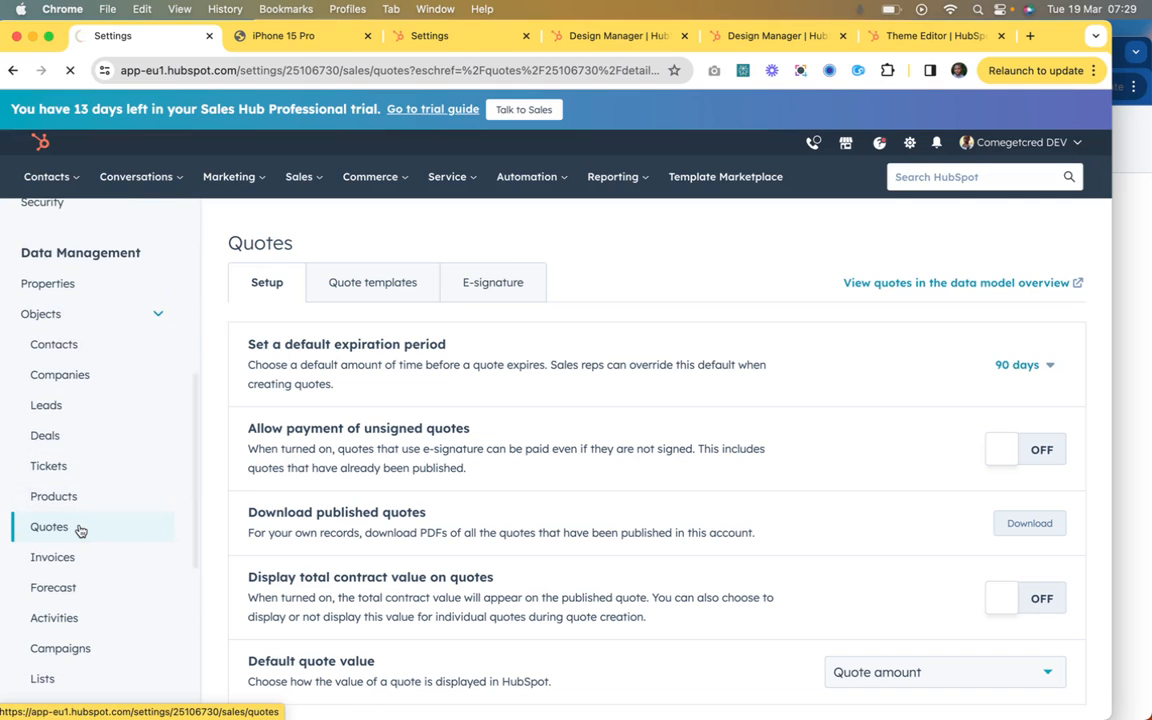
pyautogui.click(369, 286)
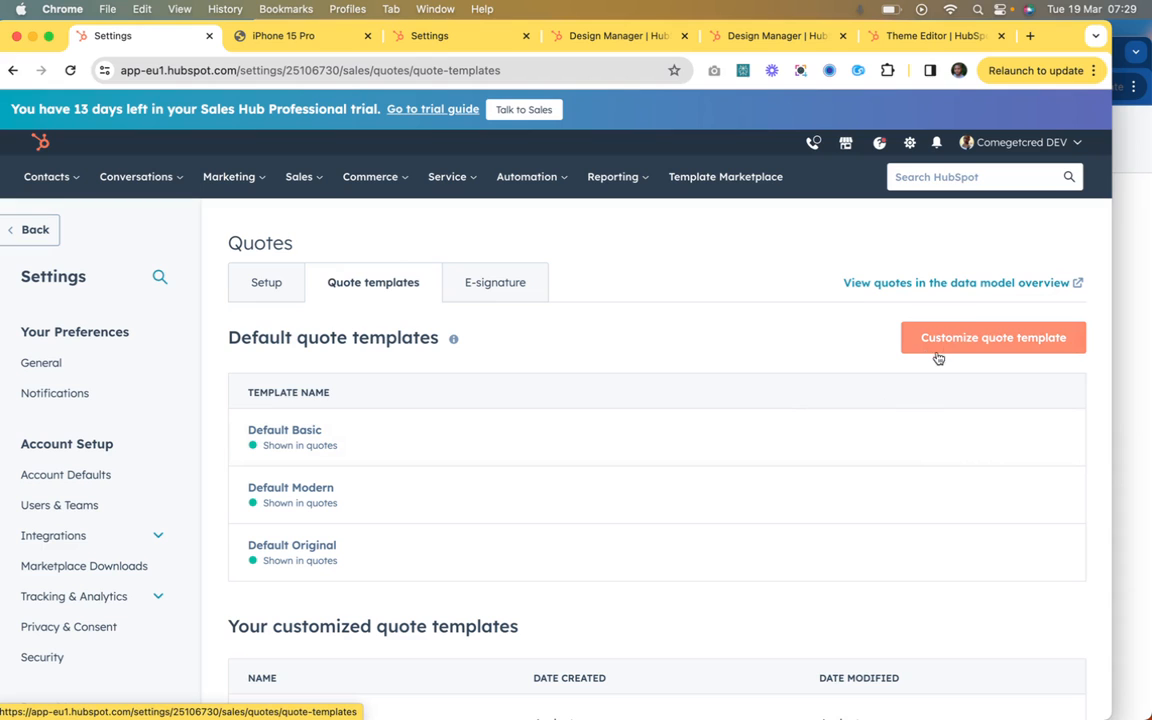
# Step: Look through the default and customized quote templates and switch to the Knowledge Base article on customized quote templates
pyautogui.moveTo(355, 513)
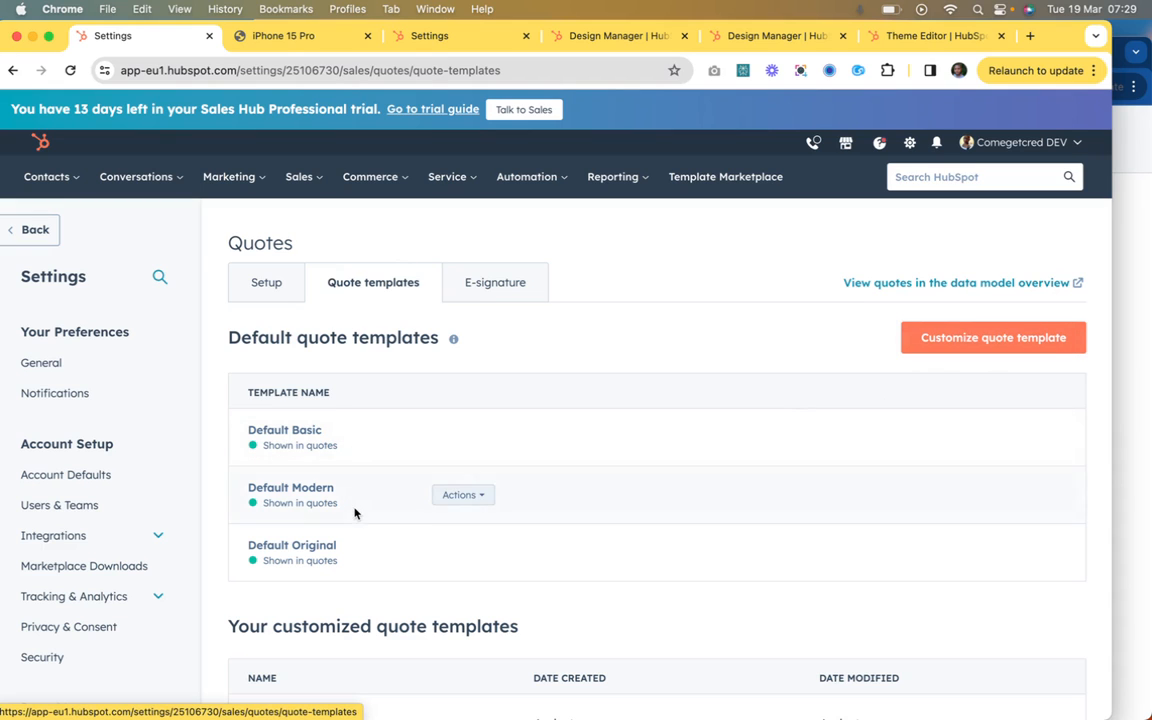
pyautogui.scroll(-1, 354, 513)
pyautogui.scroll(1, 355, 513)
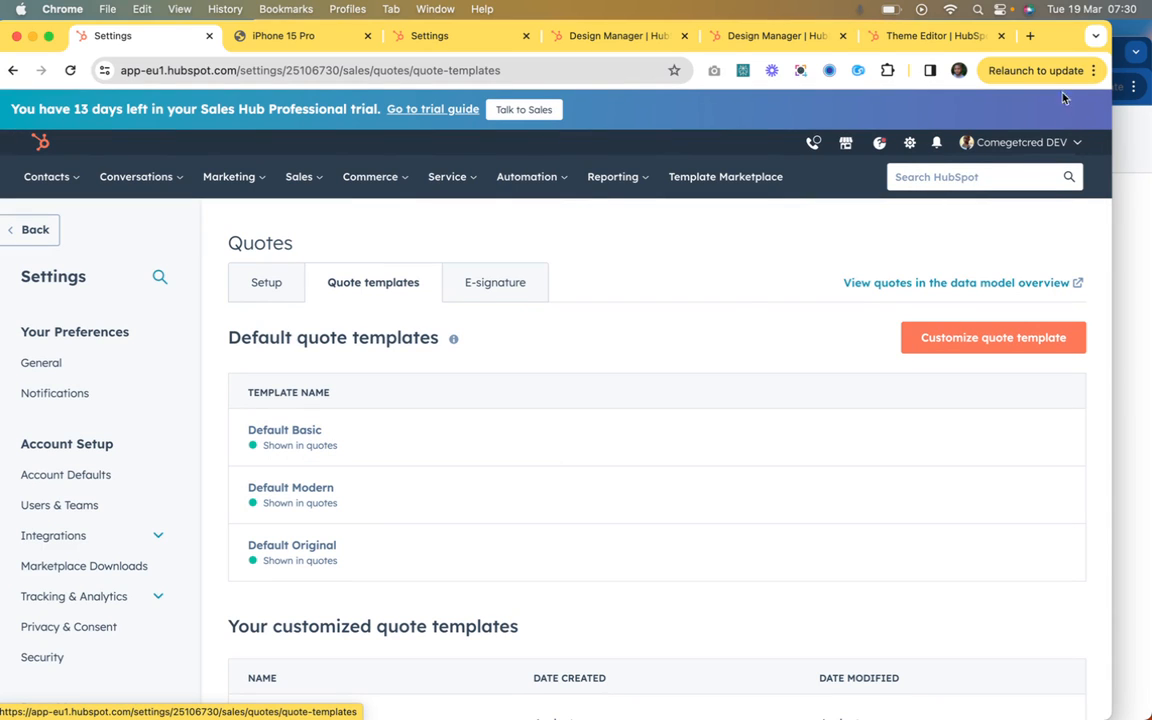
pyautogui.click(1118, 50)
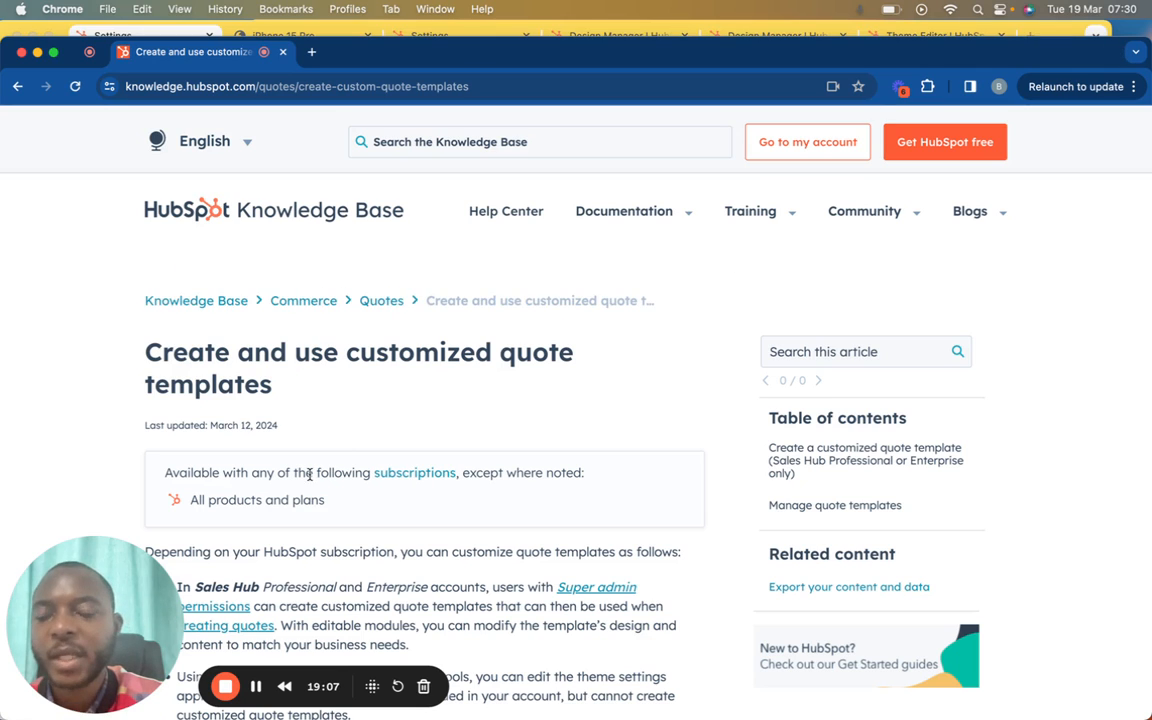